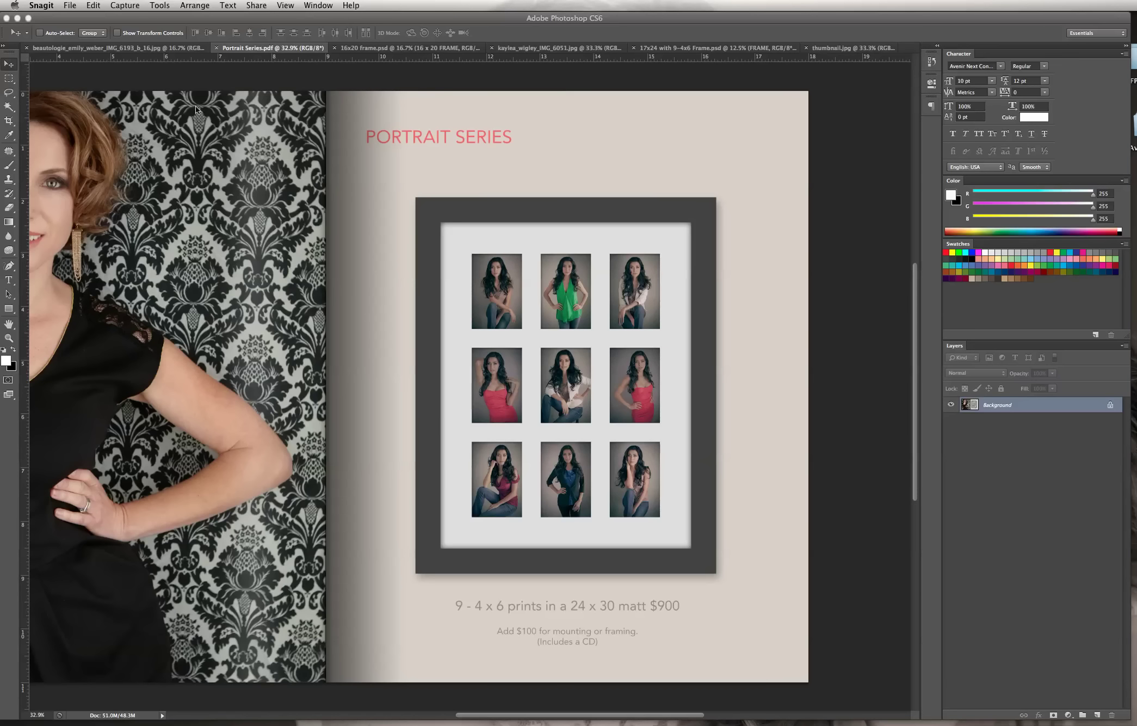
- Review the 17x24 frame template with nine 4x6 openings
left_click(381, 51)
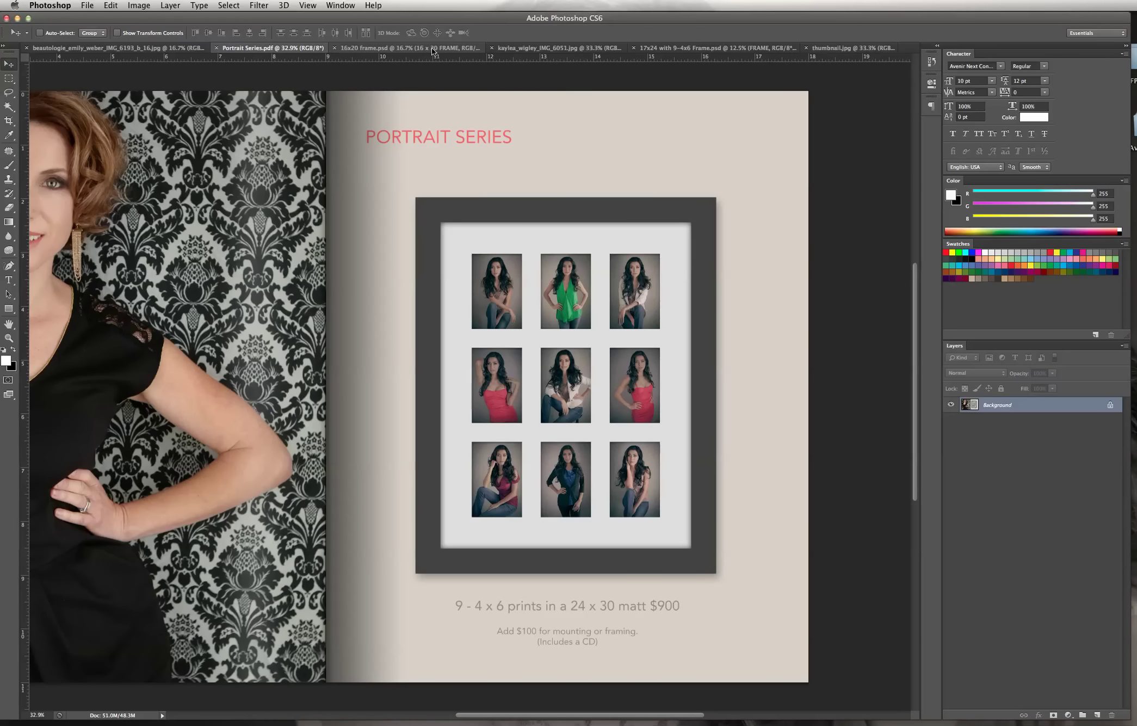
left_click(709, 49)
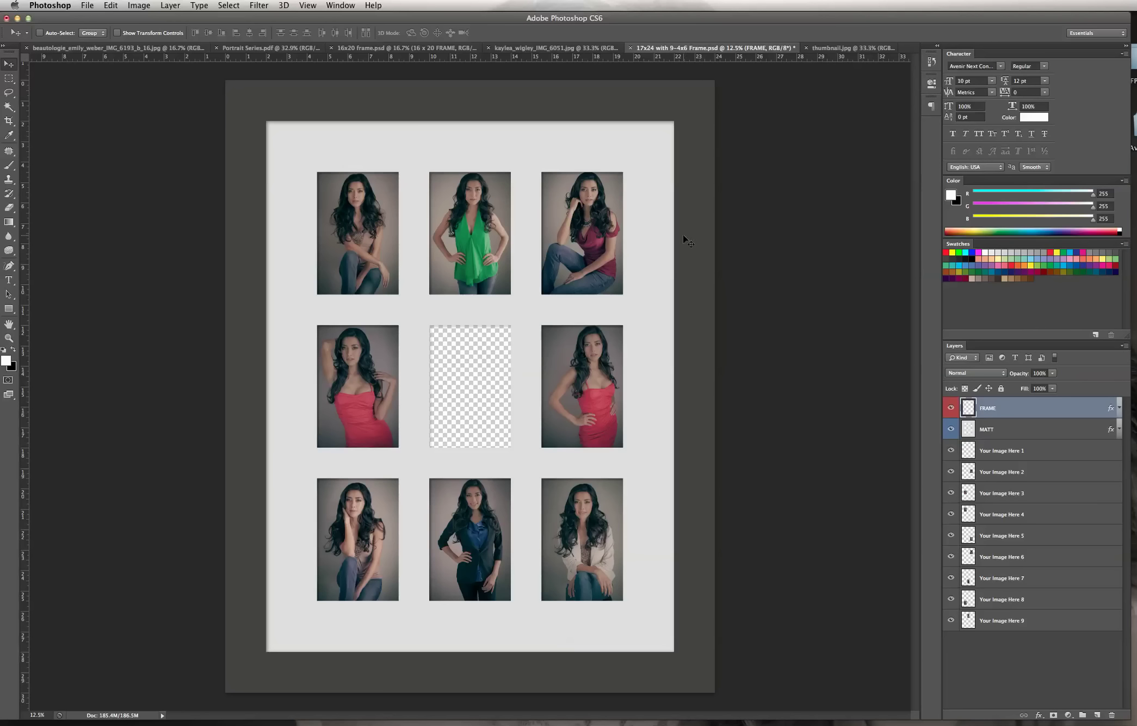
- Switch to the white-jacket portrait document and open its Image Size settings
left_click(131, 49)
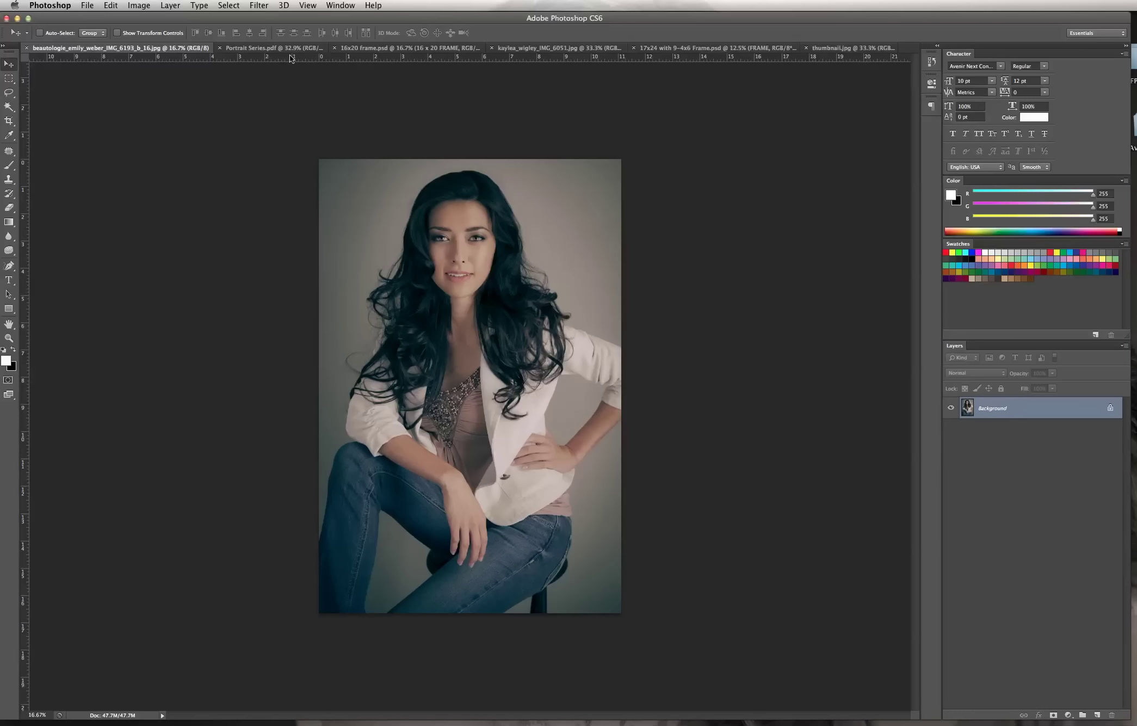
left_click(137, 7)
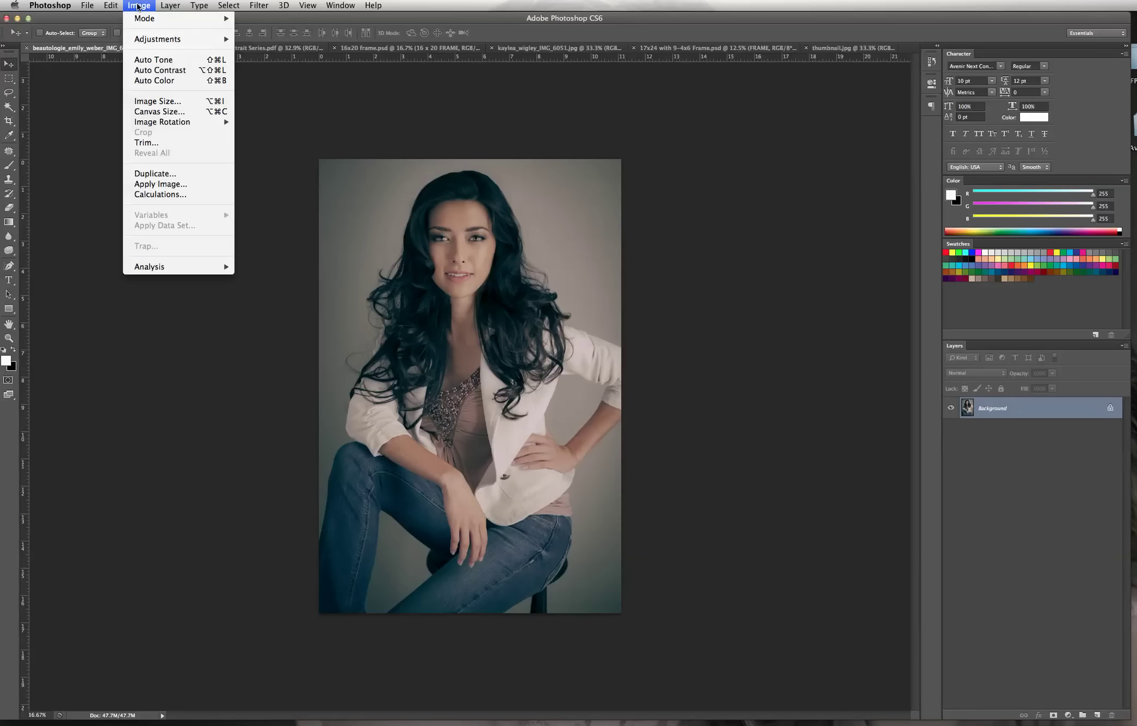
left_click(166, 102)
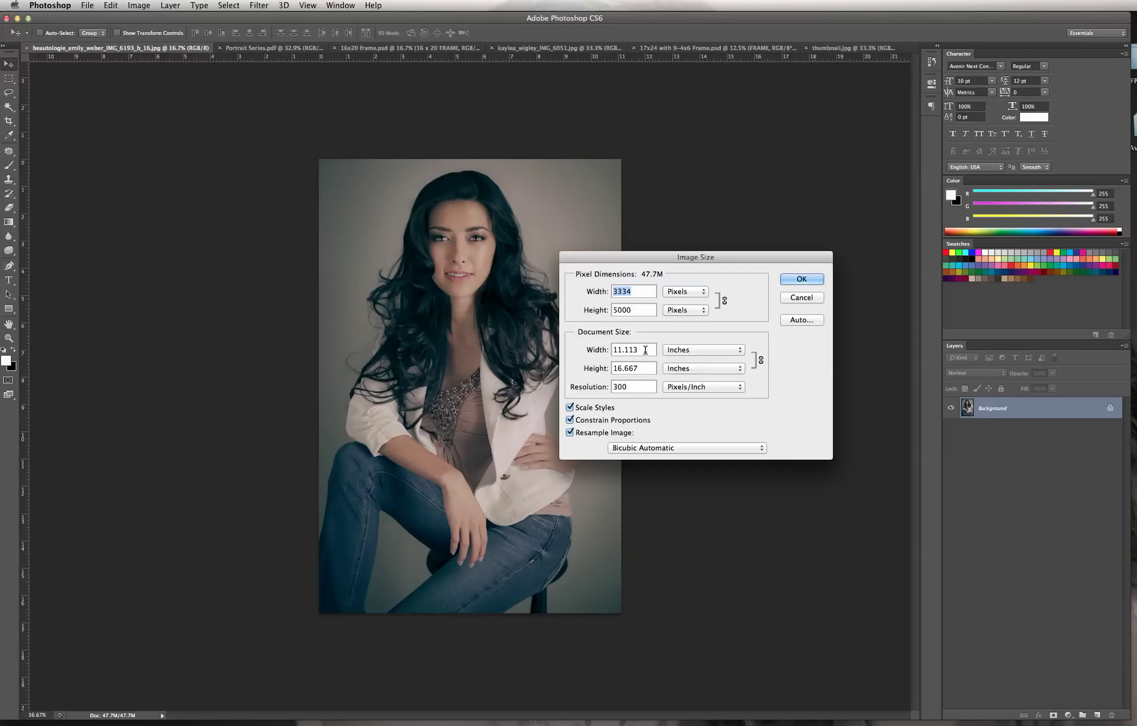
- Try a document width of 4.25 inches with constrained proportions and a width of 4 inches without them
left_click_drag(646, 349, 604, 352)
type("4.25")
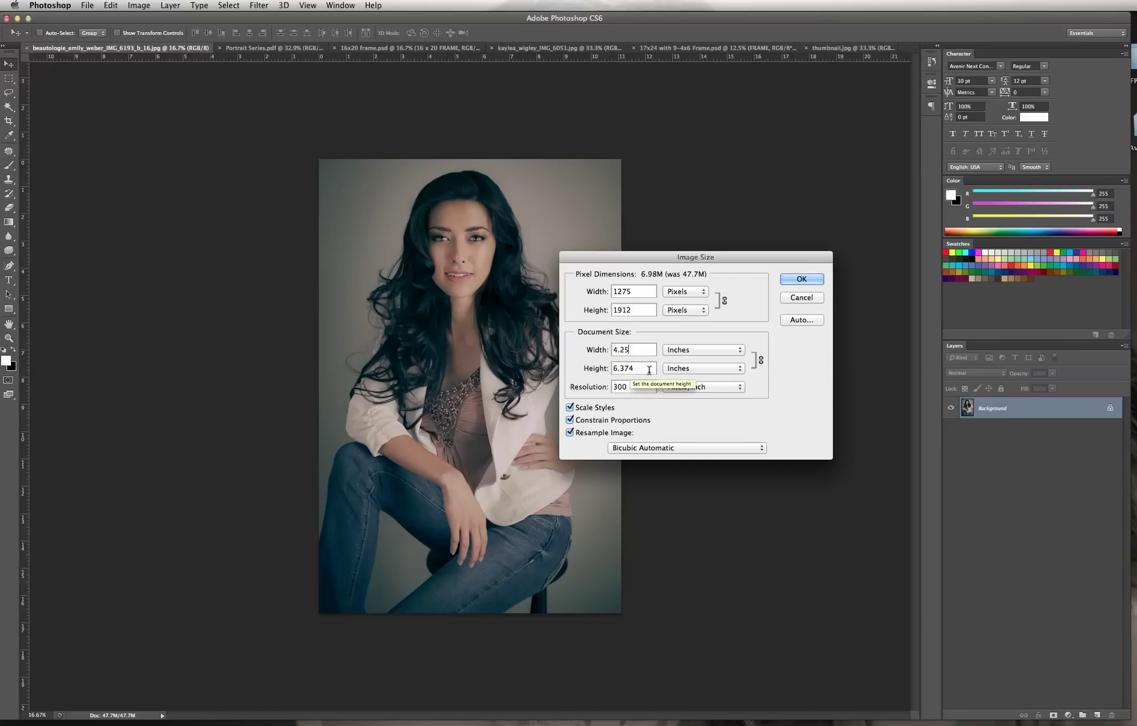
left_click(570, 420)
left_click(570, 420)
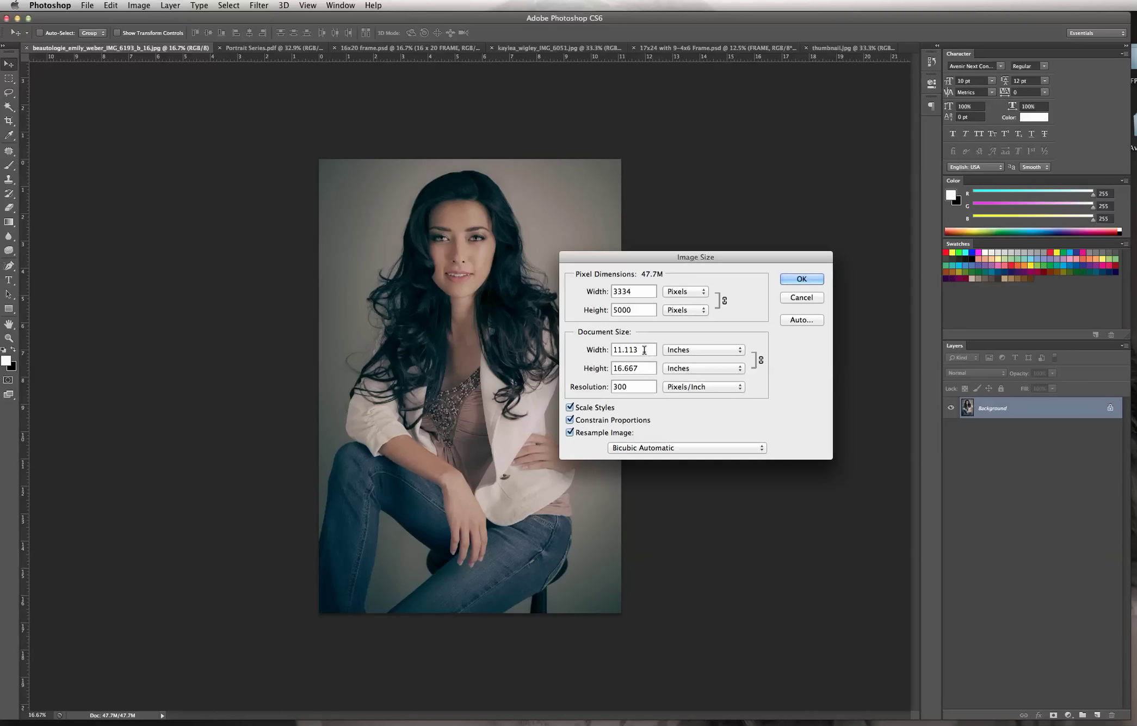
left_click(570, 420)
left_click_drag(642, 349, 606, 351)
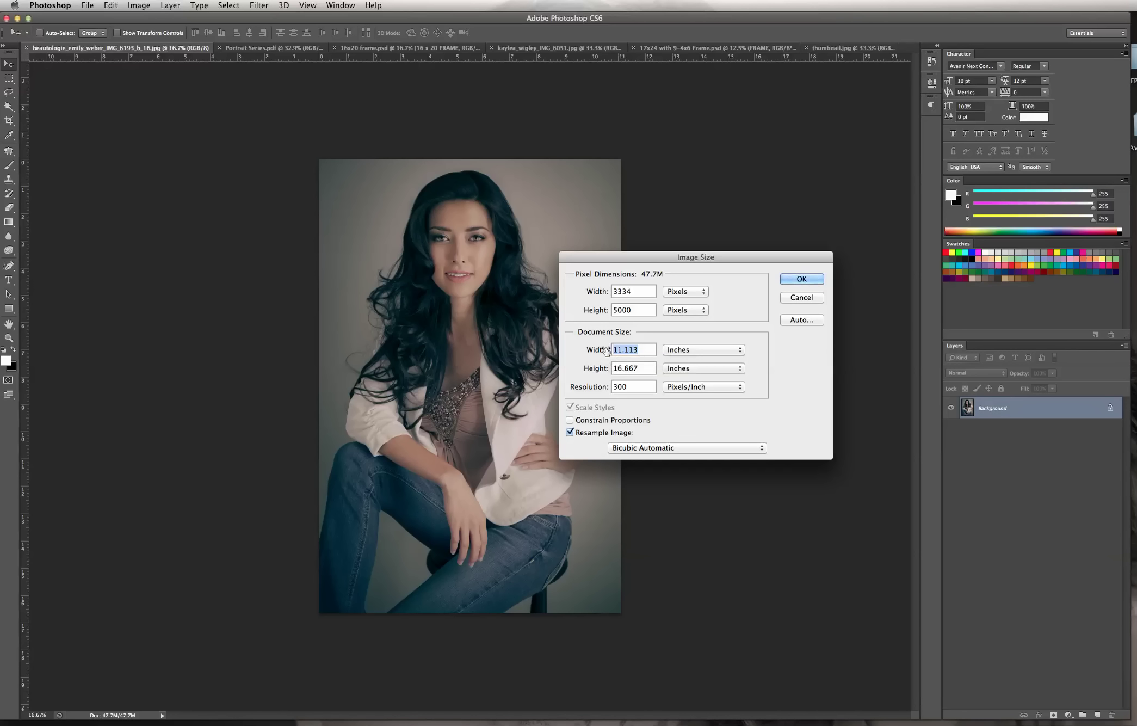
type("4")
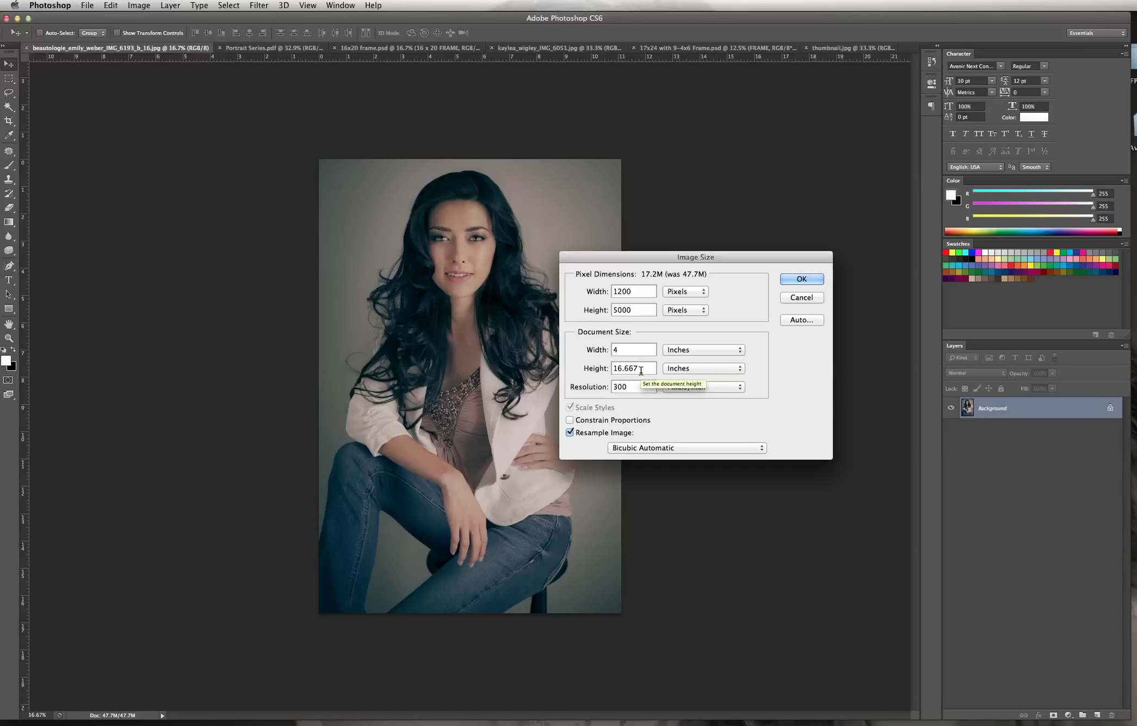
left_click(570, 420)
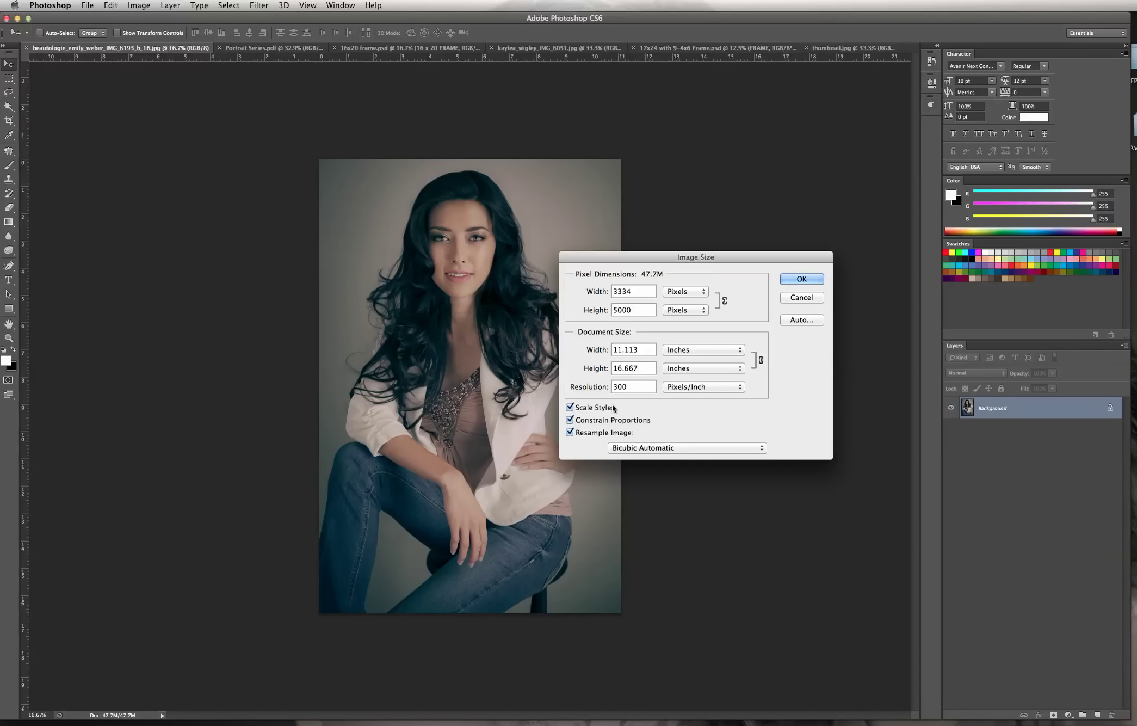
- Resize the portrait to a document width of 4.25 inches with proportions constrained
left_click(601, 351)
type("4.25")
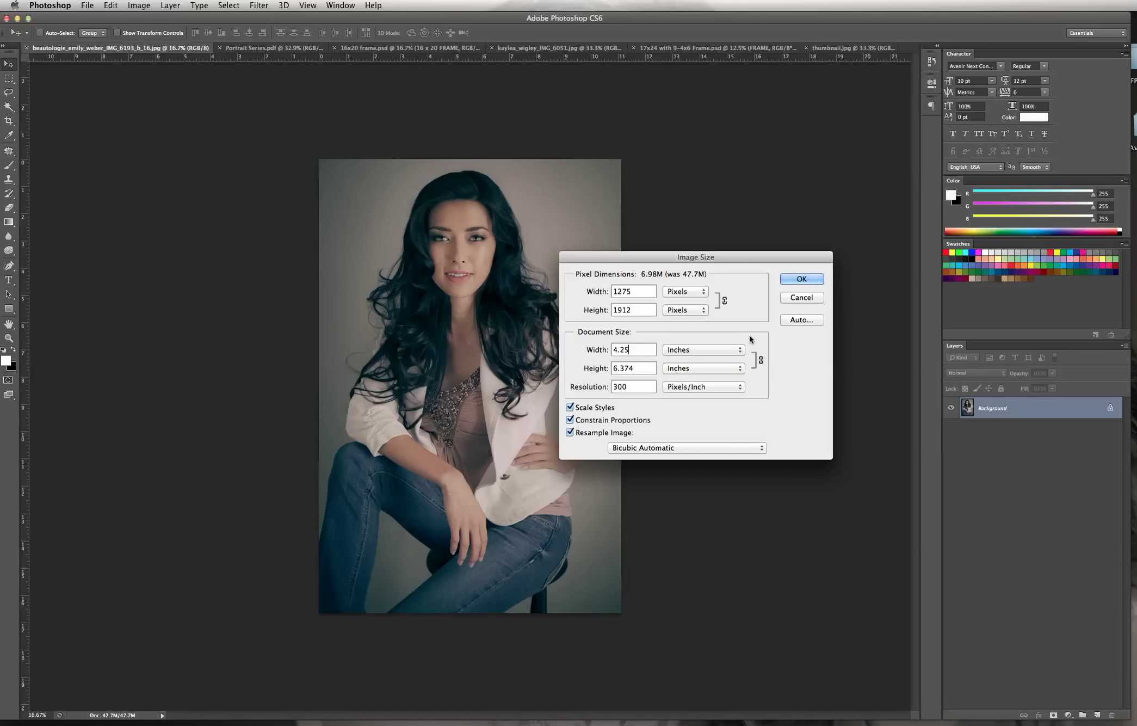
left_click(803, 279)
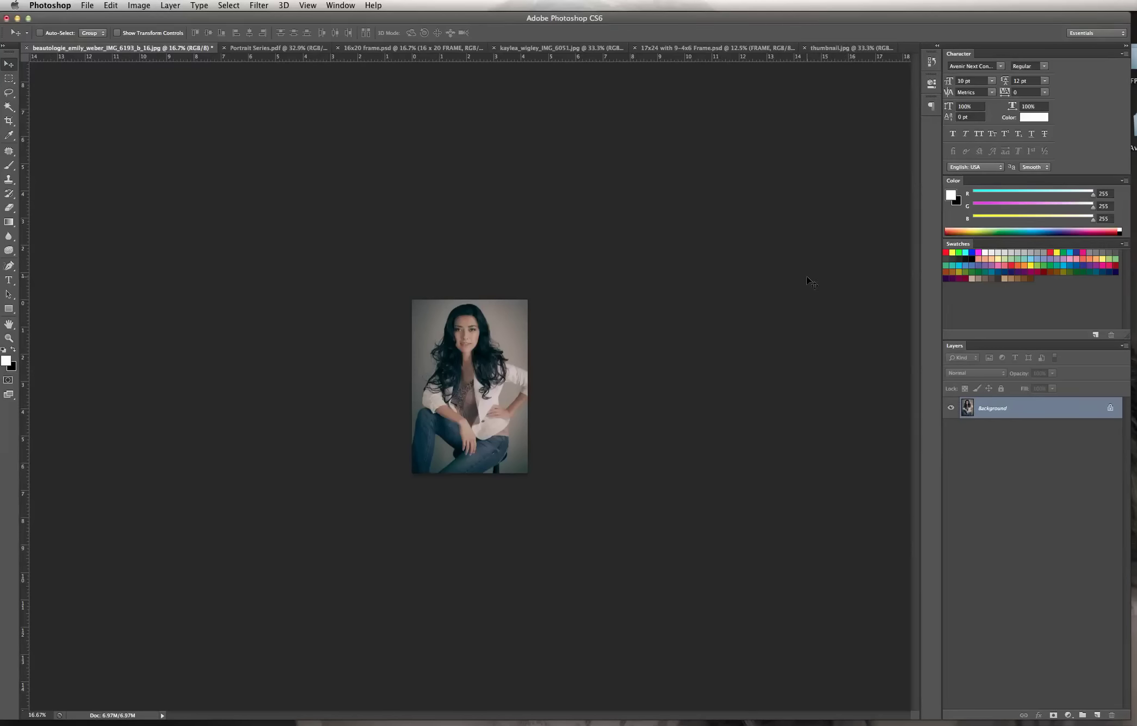
- Select the entire resized portrait and copy it
left_click(230, 6)
left_click(229, 18)
left_click(115, 6)
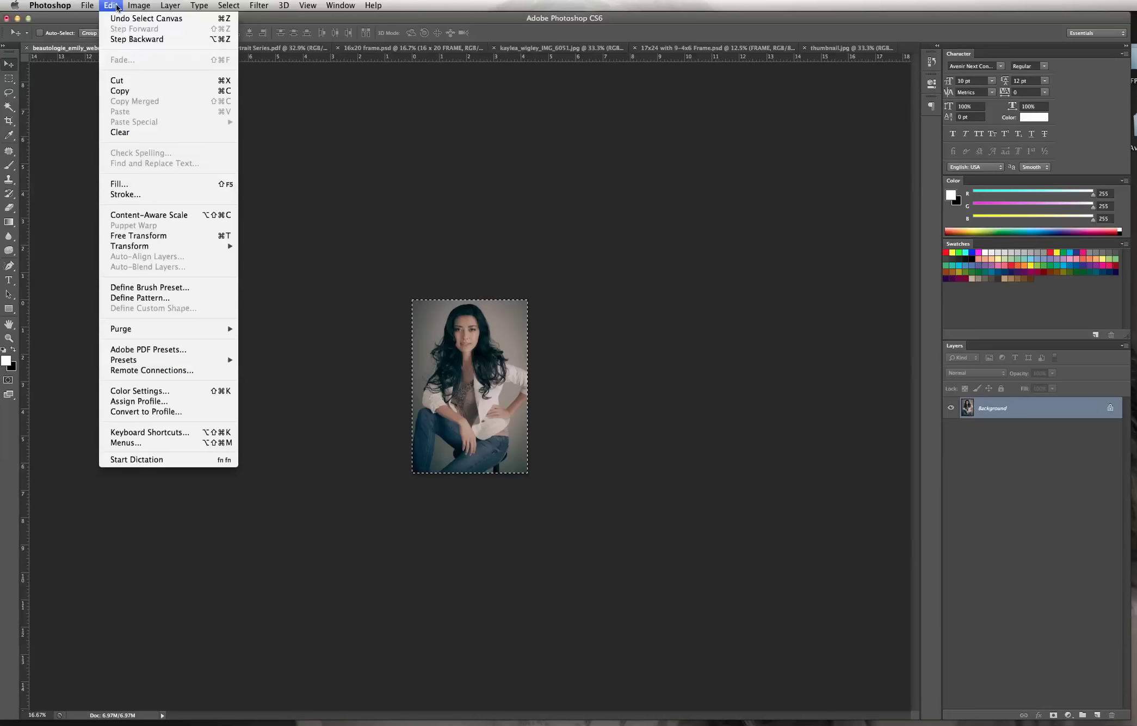
left_click(138, 90)
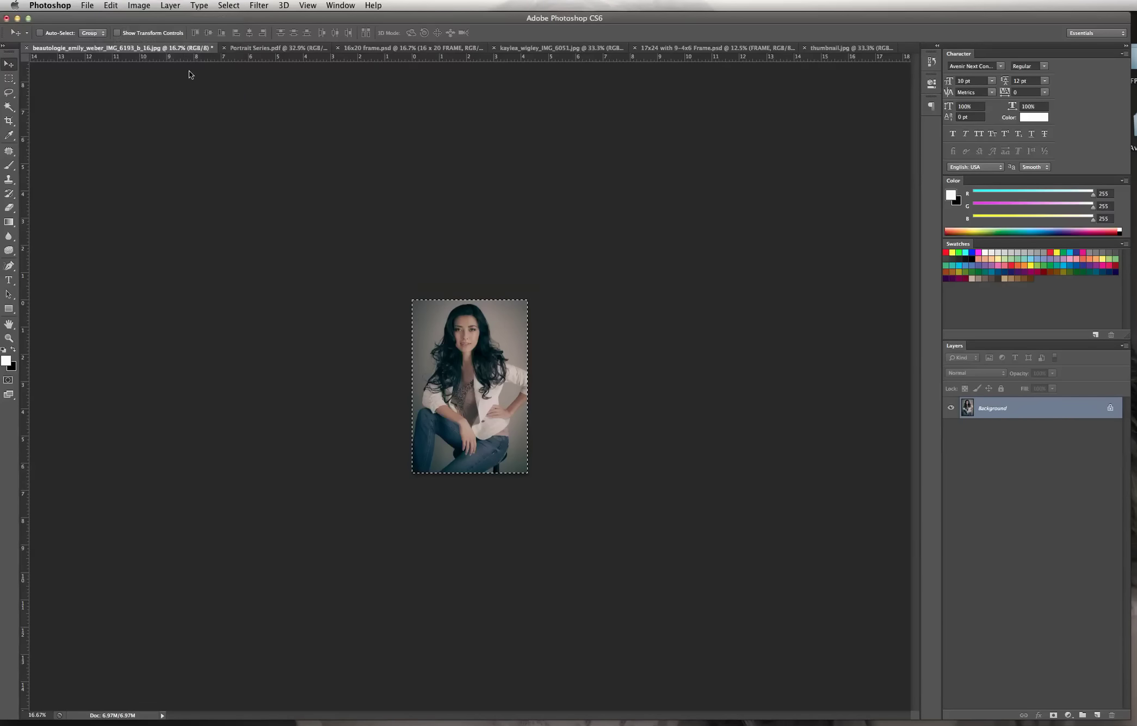
- Paste the copied portrait into the 17x24 frame template with nine 4x6 openings
left_click(447, 48)
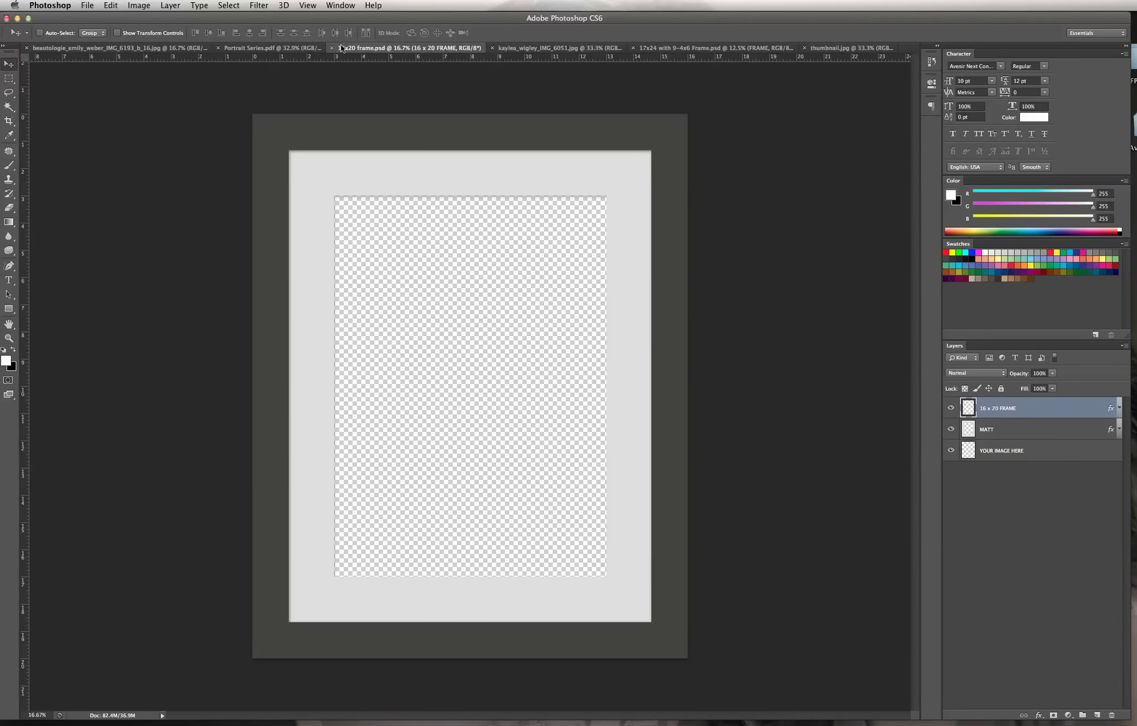
left_click(301, 48)
left_click(520, 48)
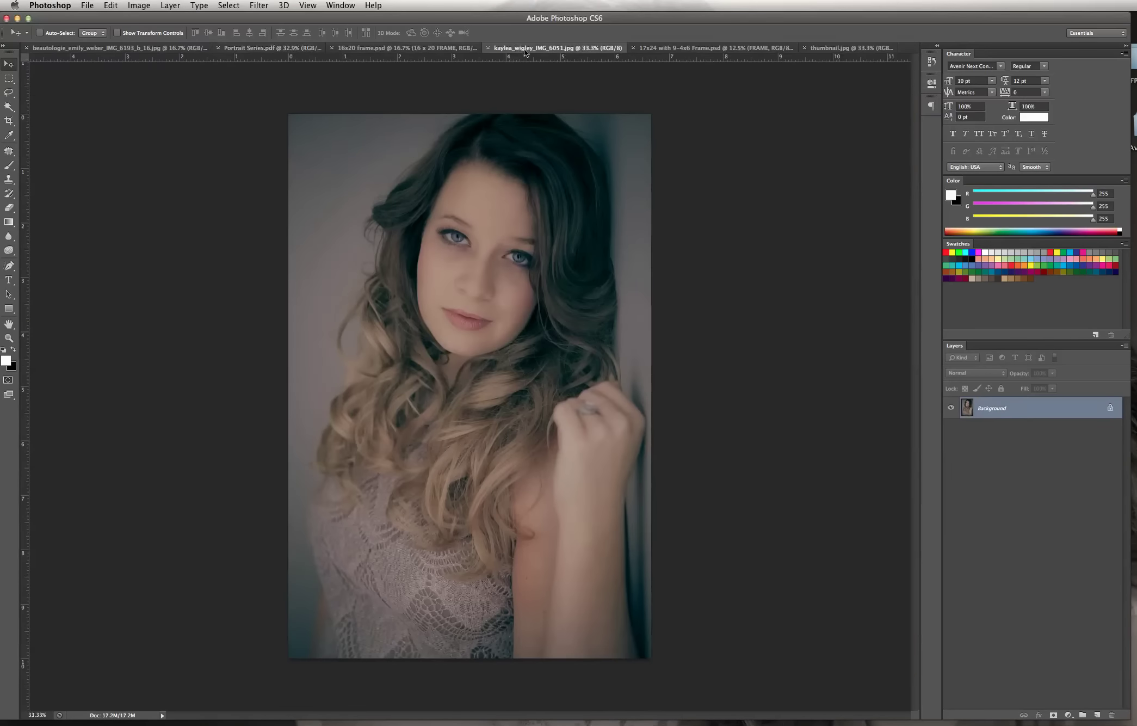
left_click(671, 48)
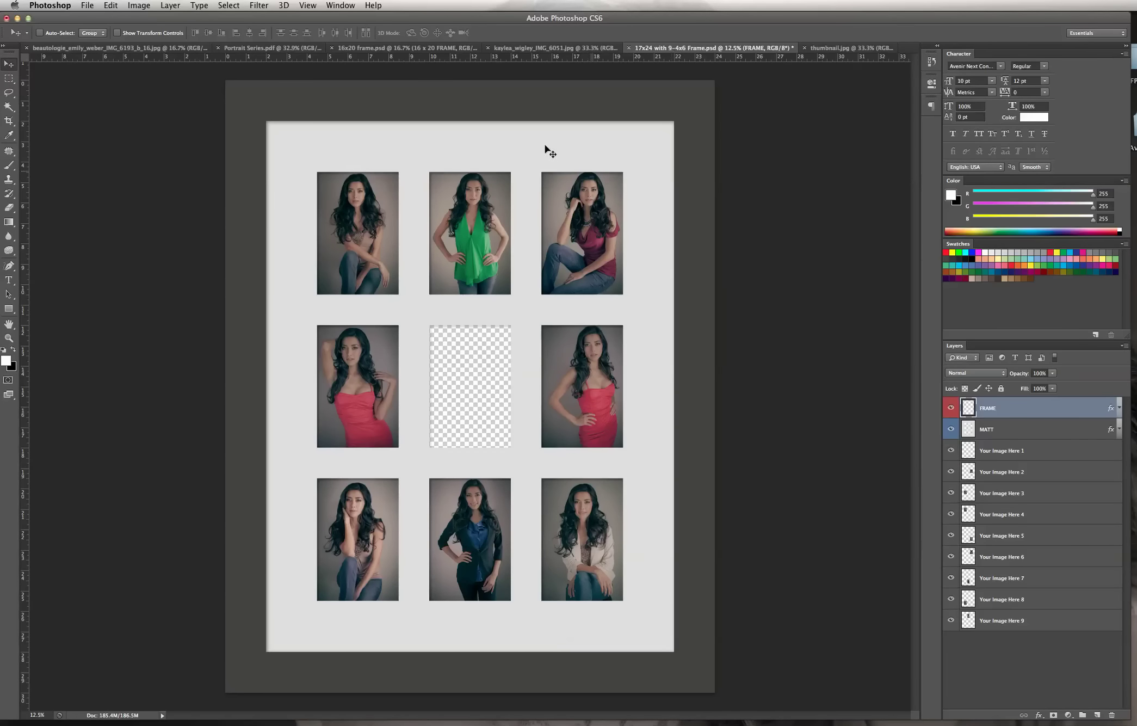
left_click(112, 5)
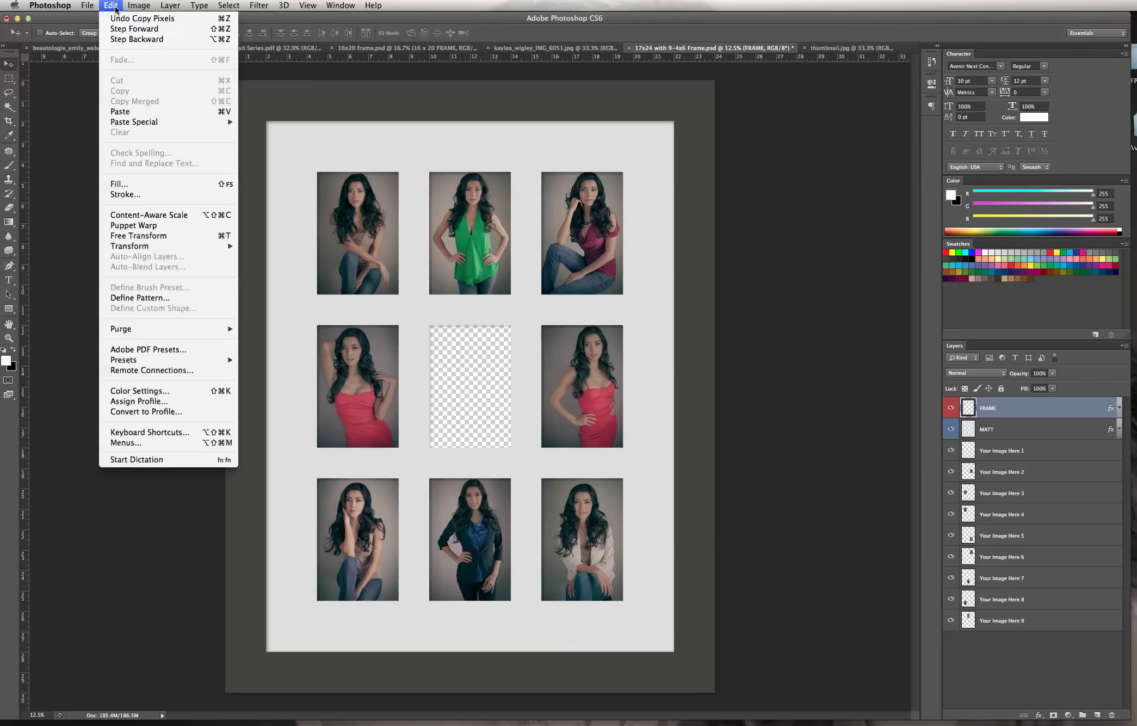
left_click(163, 108)
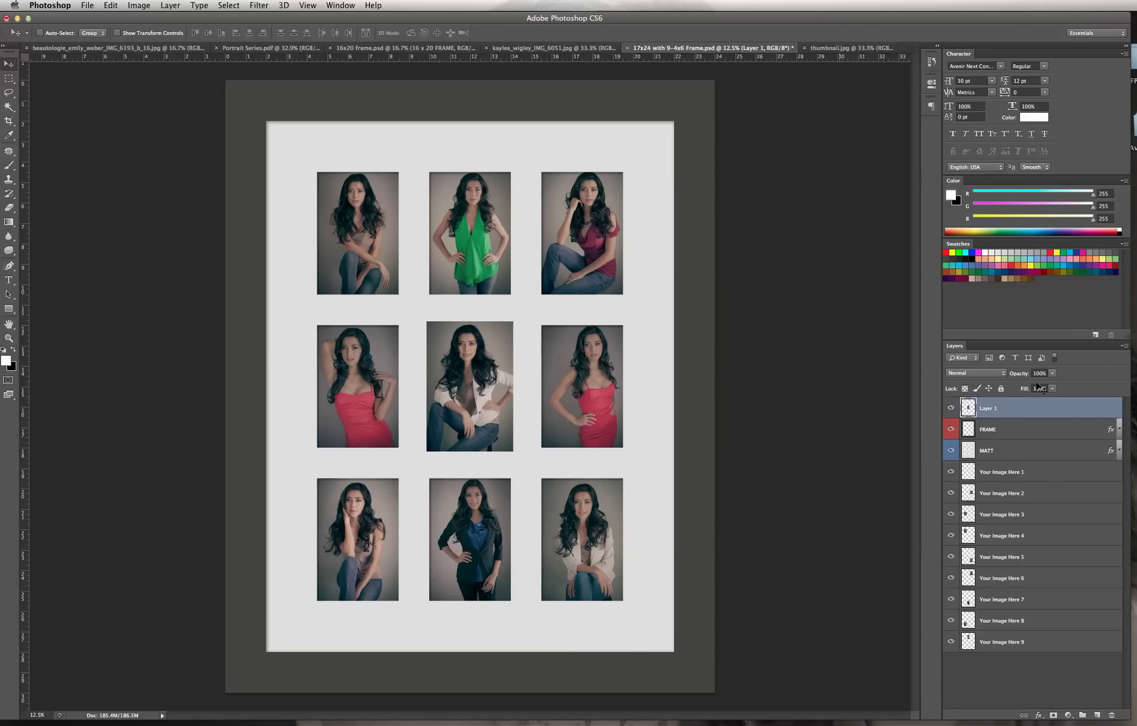
- Move the pasted portrait layer directly below the Your Image Here 1 layer and merge the two under that name
left_click_drag(1033, 403, 1036, 475)
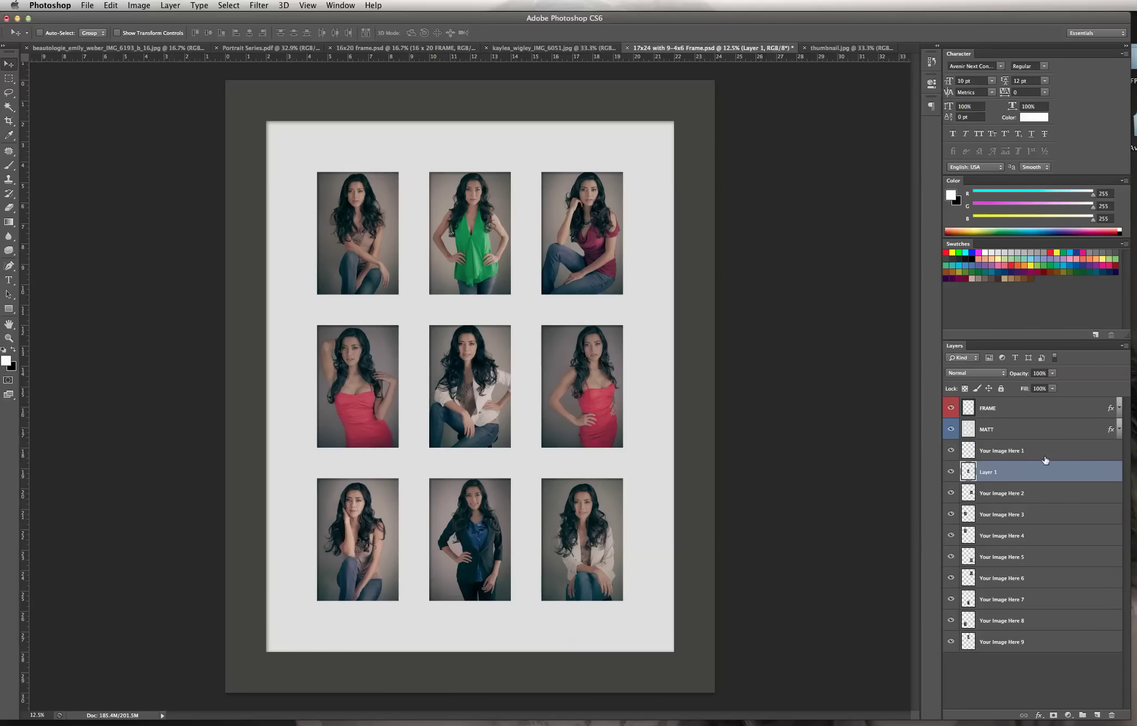
left_click(971, 454)
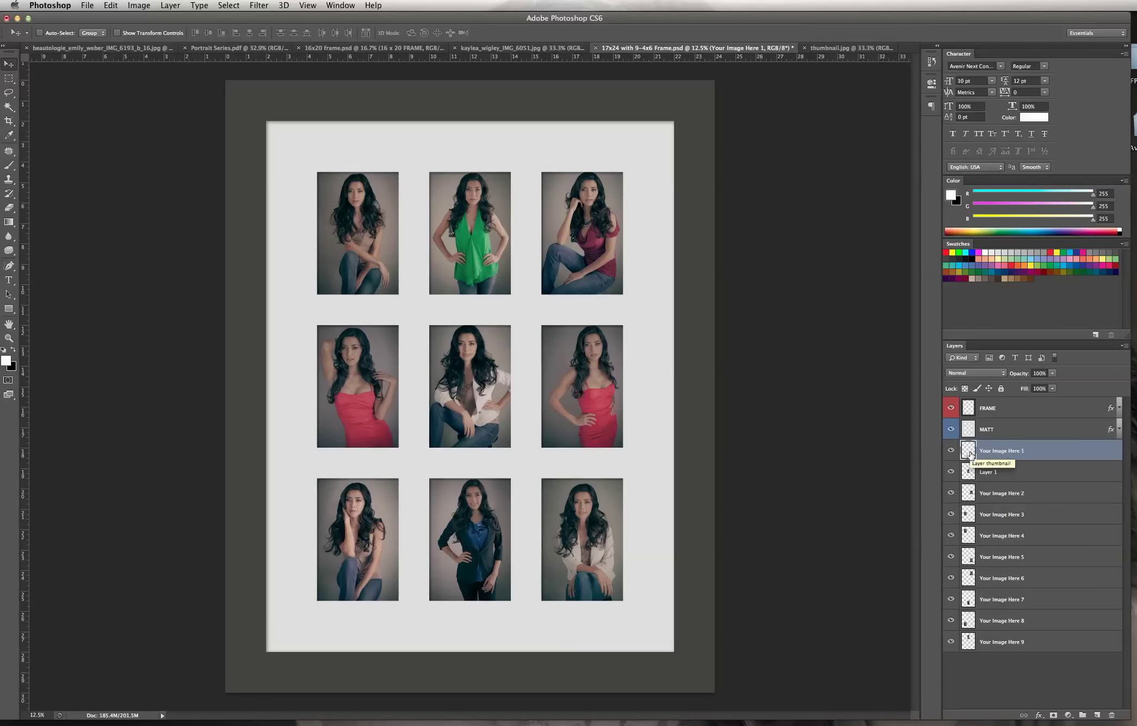
key("super+z")
left_click_drag(1011, 482, 1112, 714)
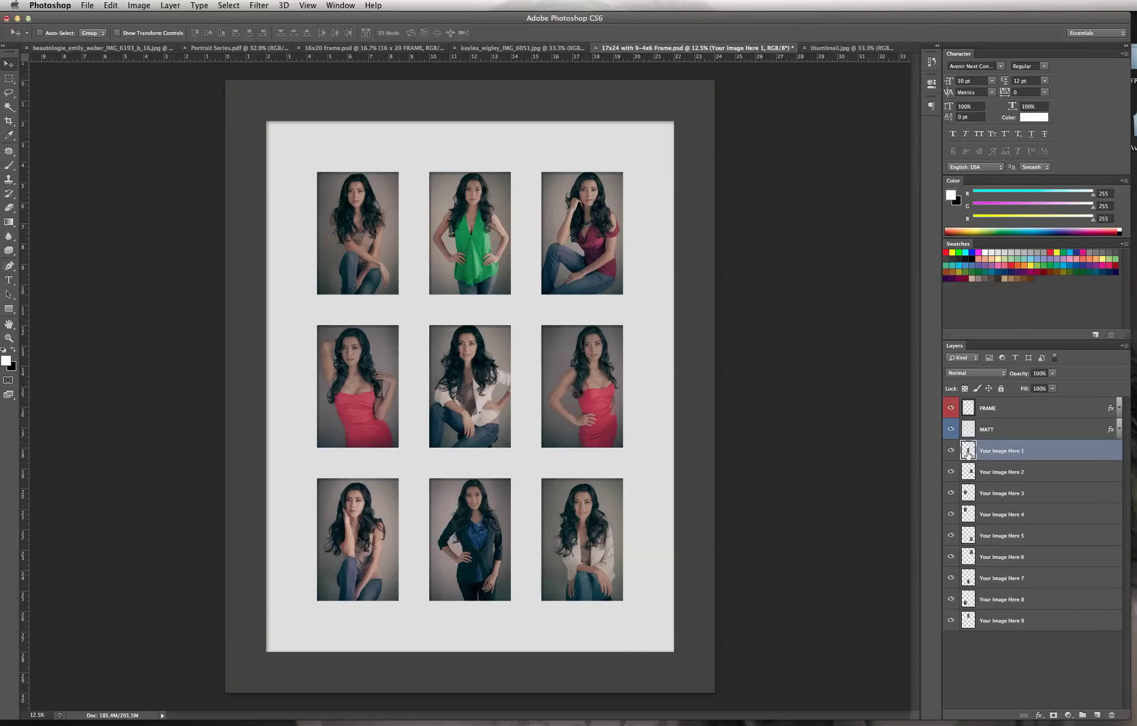
- Toggle the visibility of Your Image Here layers 1, 2, 3, 8 and 9 to check which opening each one fills
left_click(1028, 470)
left_click(951, 451)
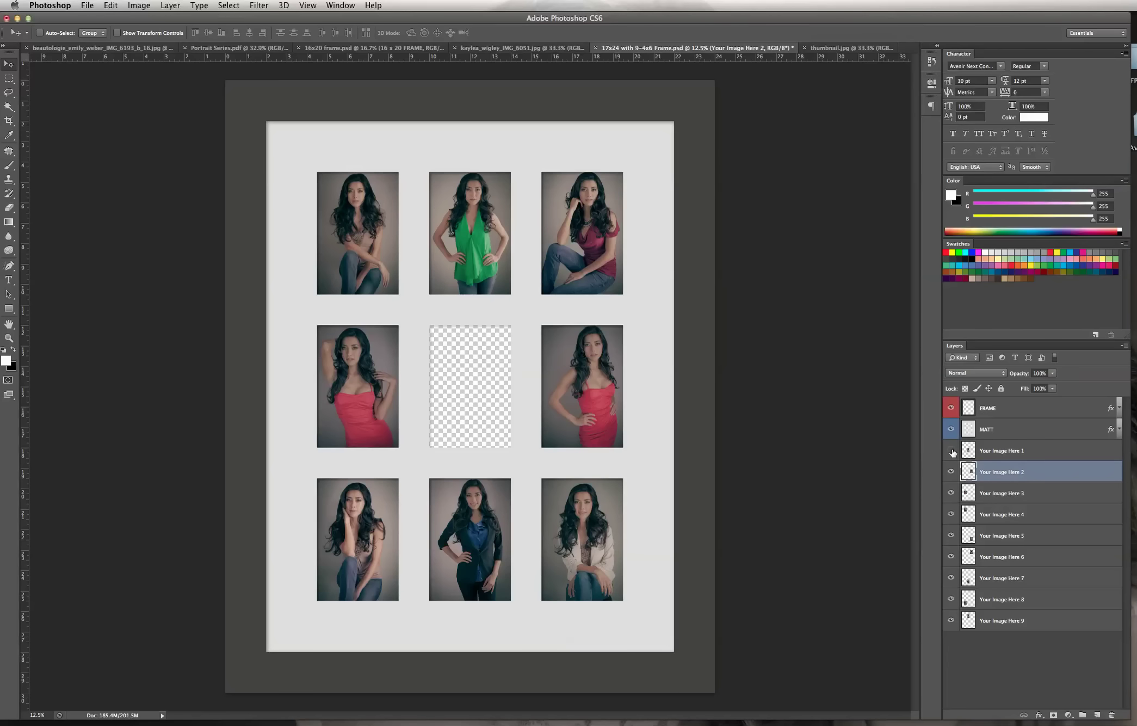
left_click(951, 471)
left_click(951, 493)
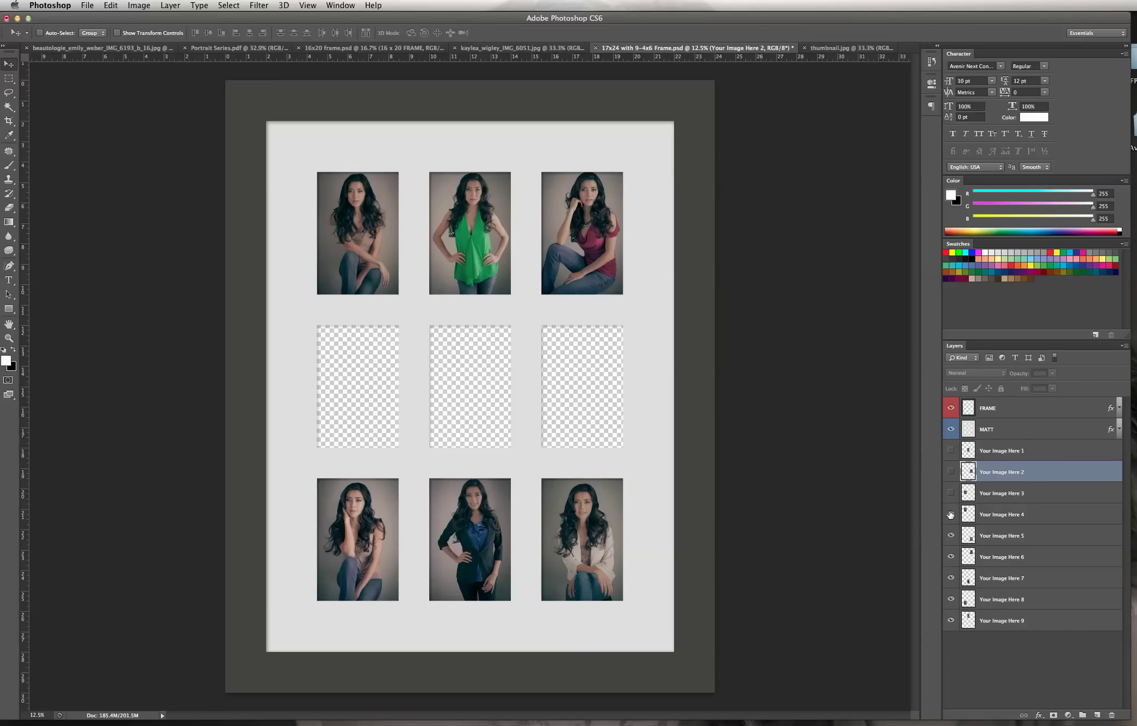
left_click(951, 493)
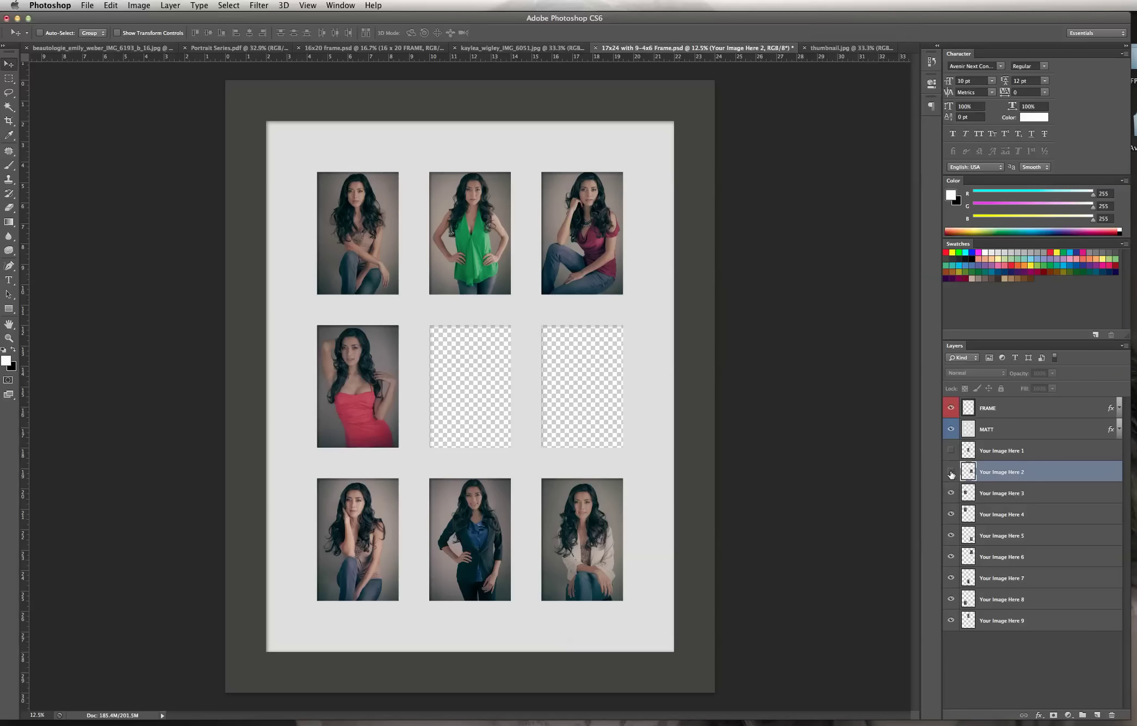
left_click(951, 471)
left_click(951, 451)
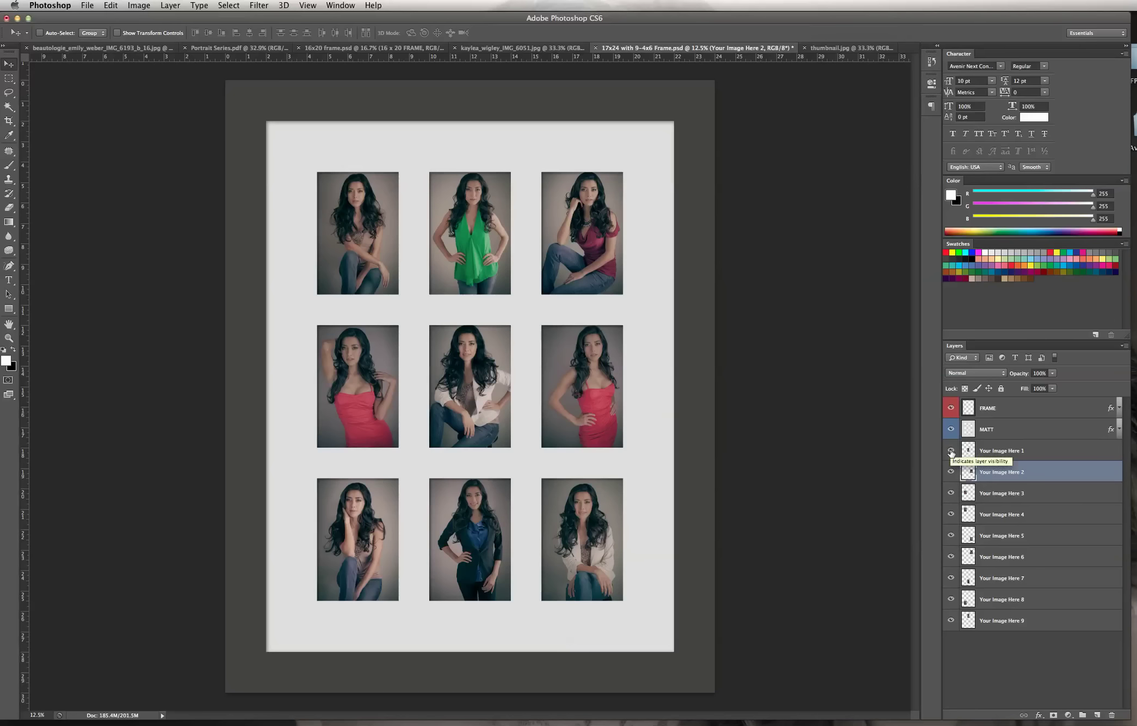
left_click(951, 621)
left_click(951, 620)
left_click(951, 602)
left_click(951, 603)
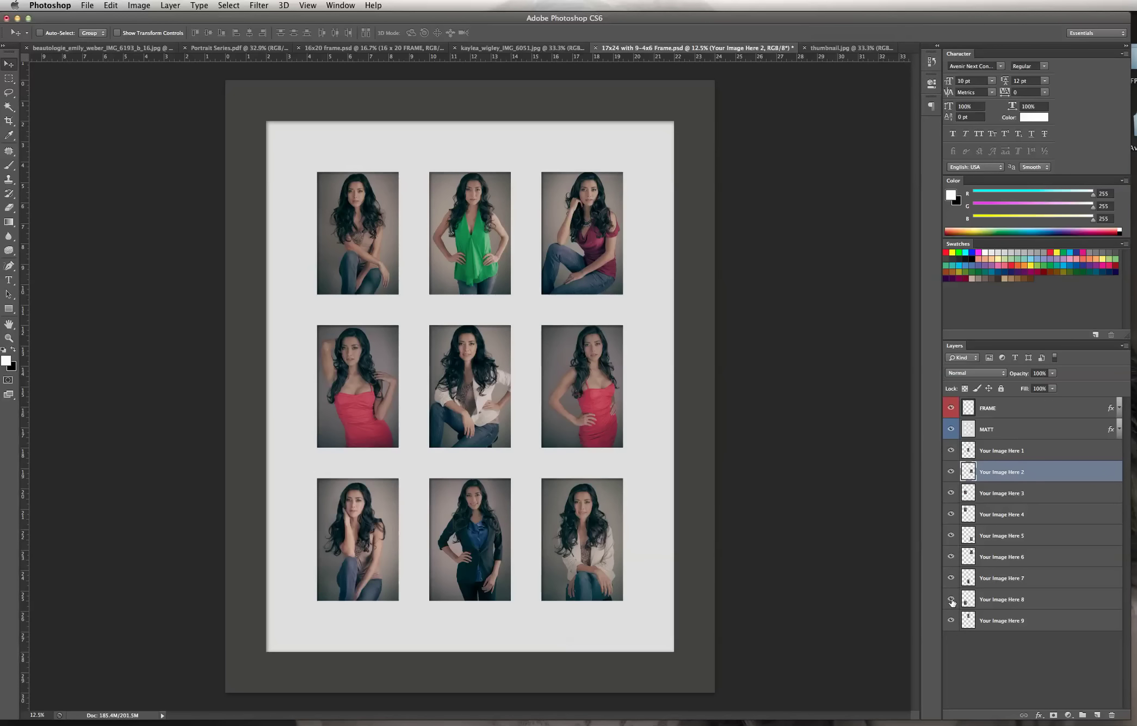
- Try moving the Your Image Here 1 photo out of the centre opening and bring it back
left_click(991, 451)
left_click_drag(486, 374, 429, 260)
left_click_drag(476, 310, 480, 391)
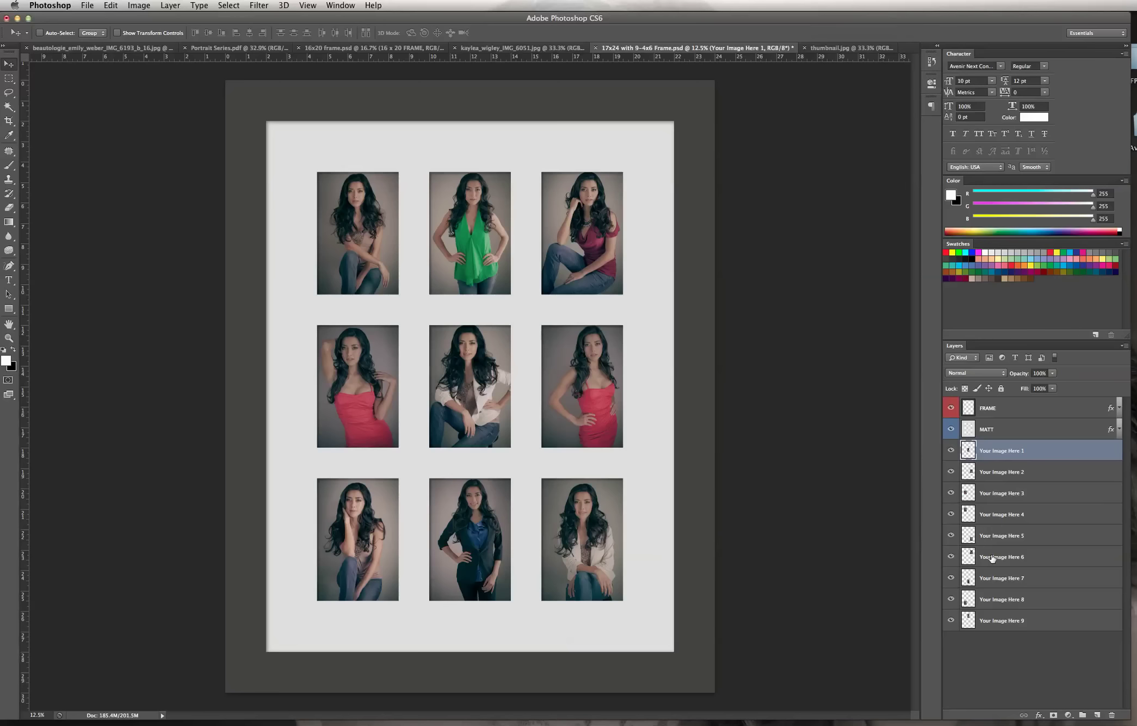
- Check which opening the Your Image Here 8 layer fills and delete that layer's photo, keeping the layer itself
left_click(991, 538)
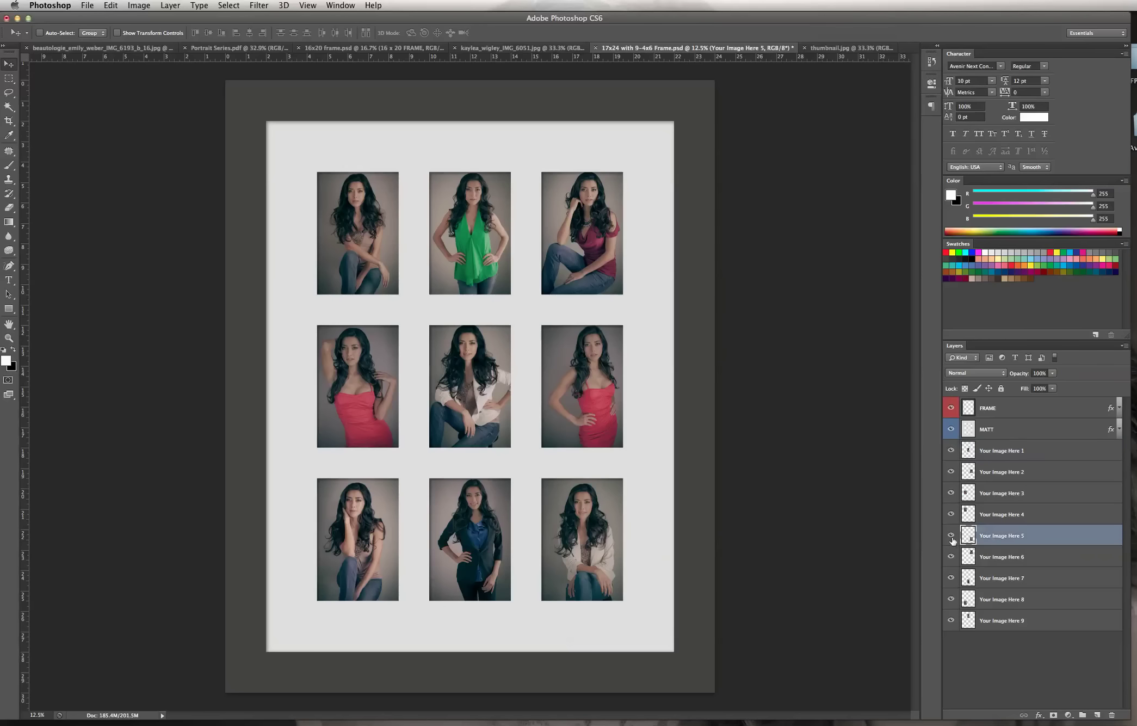
left_click(993, 600)
left_click(952, 600)
left_click(951, 599)
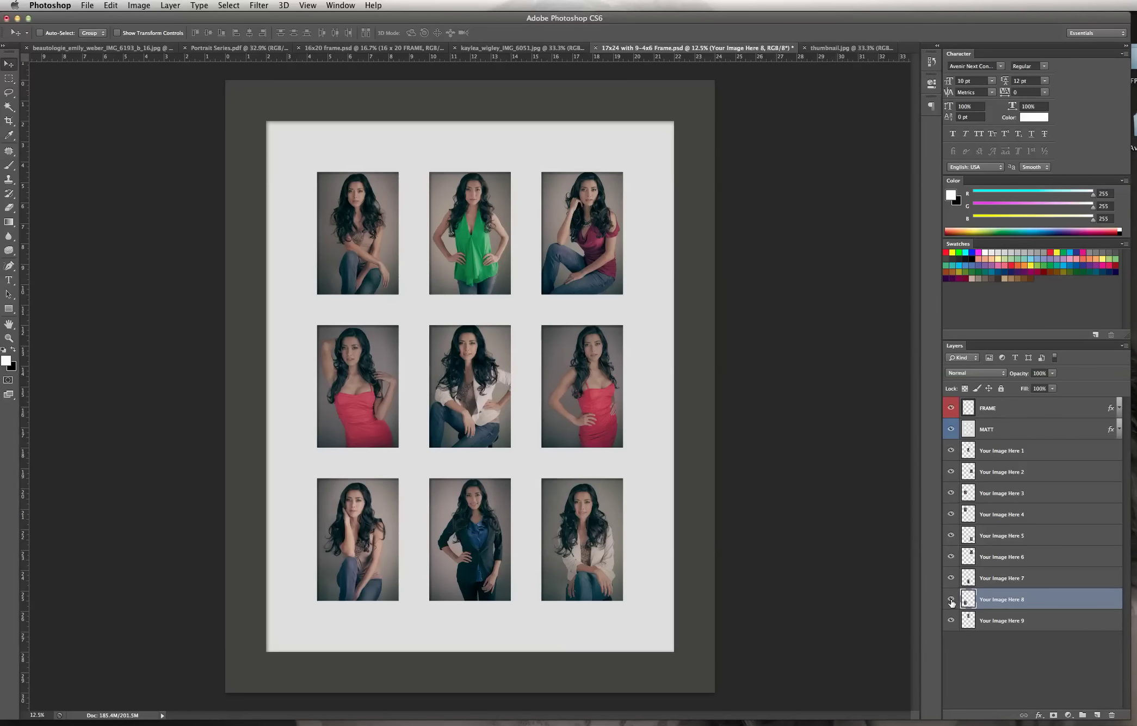
left_click(951, 600)
left_click(951, 600)
left_click(238, 5)
left_click(236, 20)
key("super+d")
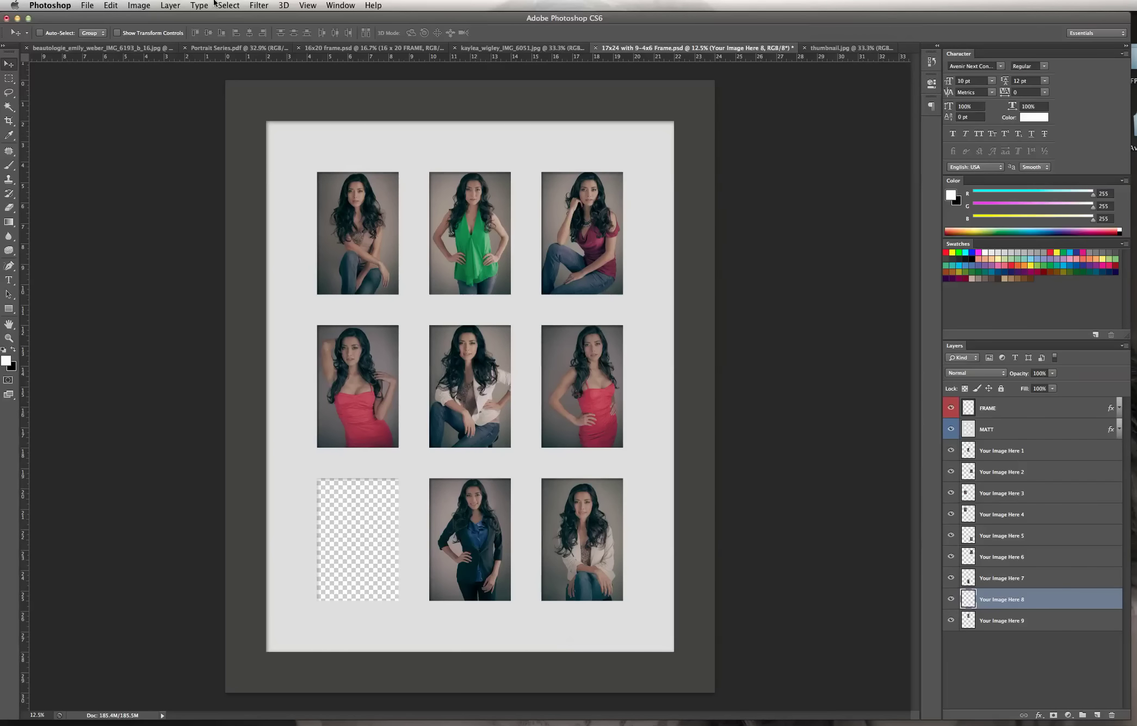
- Bring up the file-opening dialog on the photography drive, shrink the dialog and reposition it
left_click(88, 5)
left_click(91, 28)
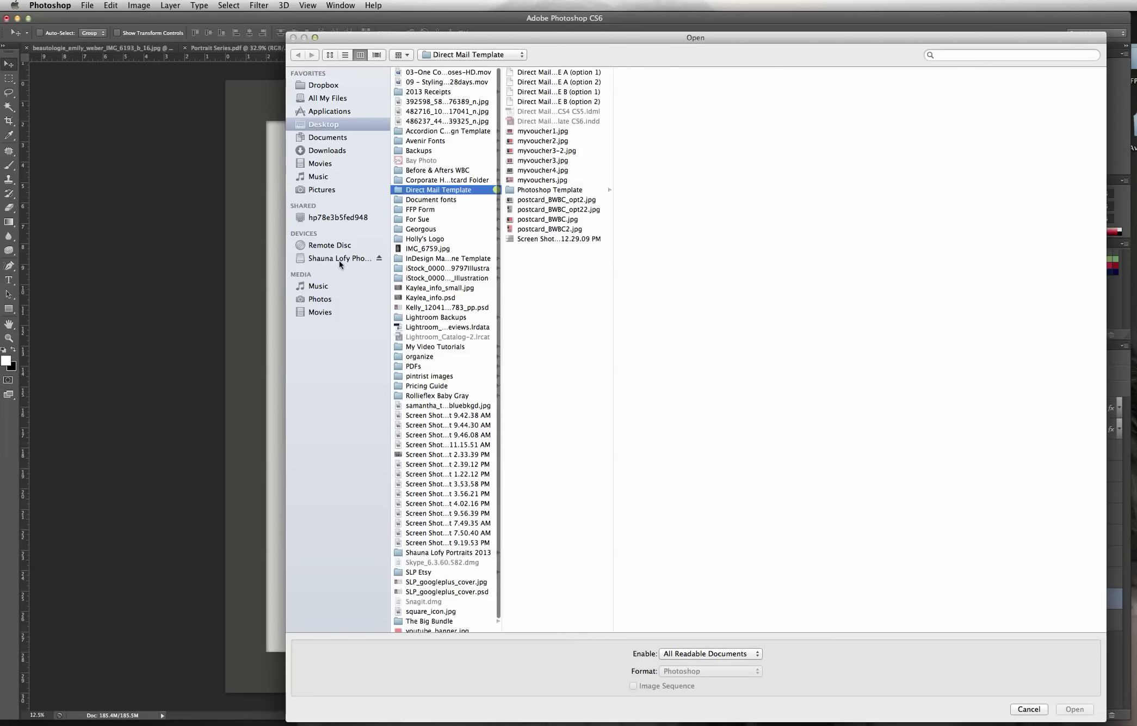
left_click(343, 257)
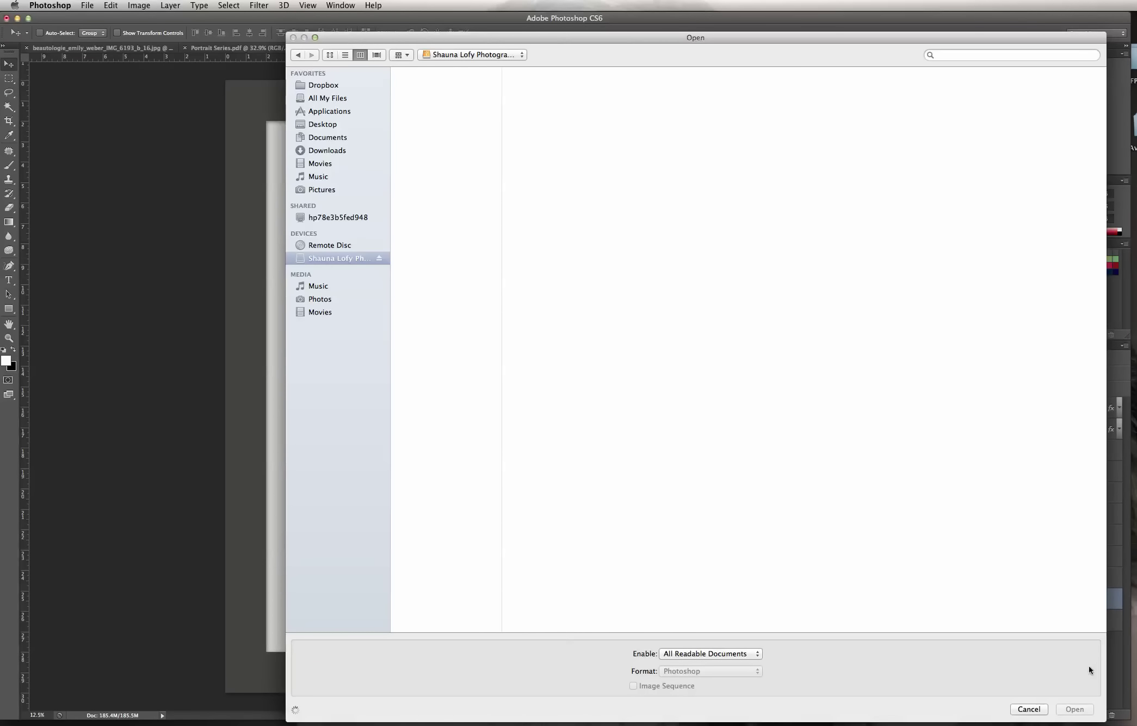
left_click_drag(1103, 720, 832, 550)
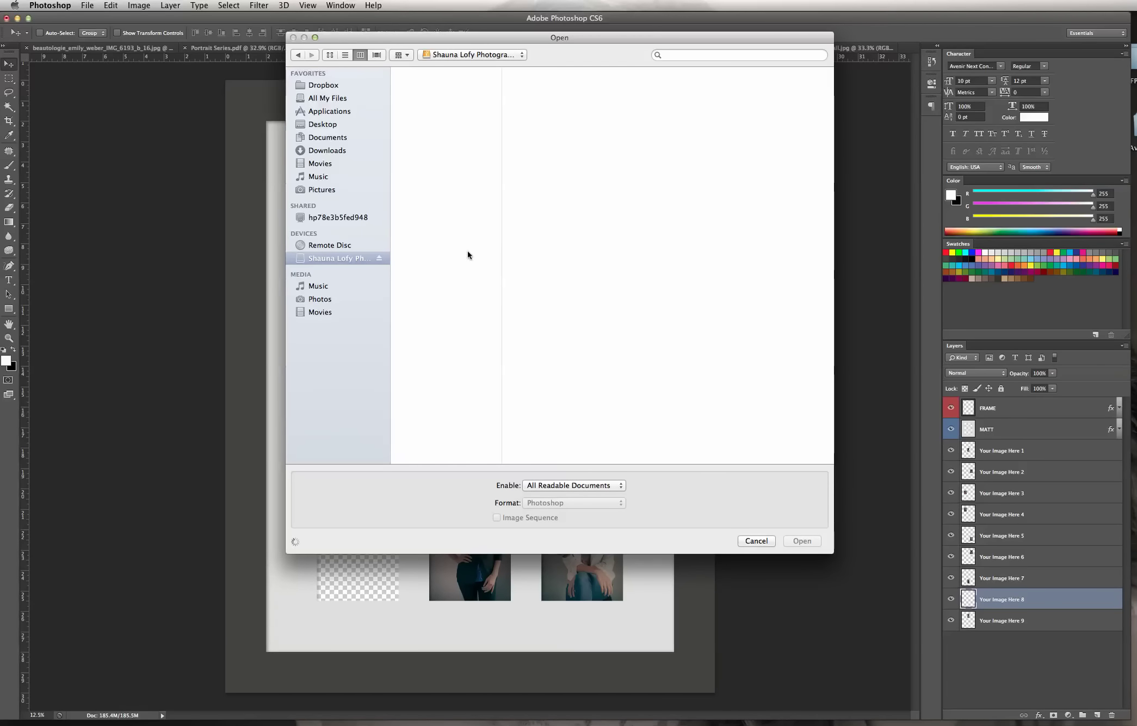
left_click_drag(547, 55, 457, 150)
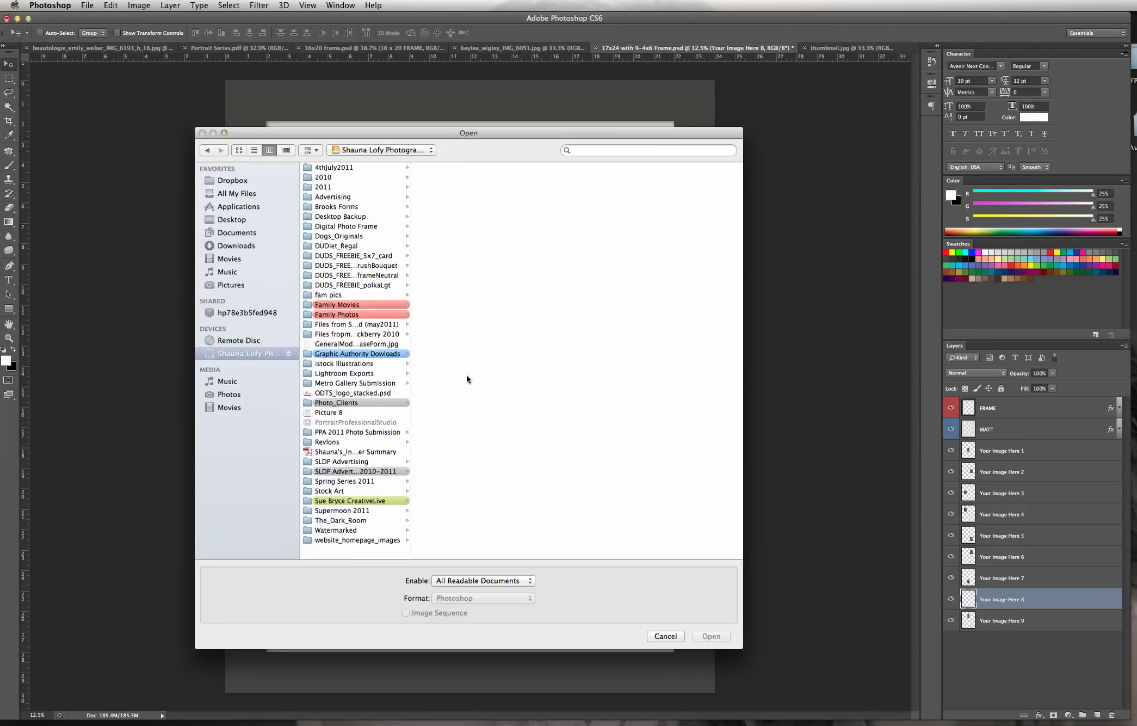
- Browse through Photo_Clients, GLAMOUR PORTRAITS, Beautologie Clients, the client's folder, Lightroom and Lovely Blue Preset to the Hi-Res folder
left_click(376, 393)
left_click(374, 404)
left_click(490, 305)
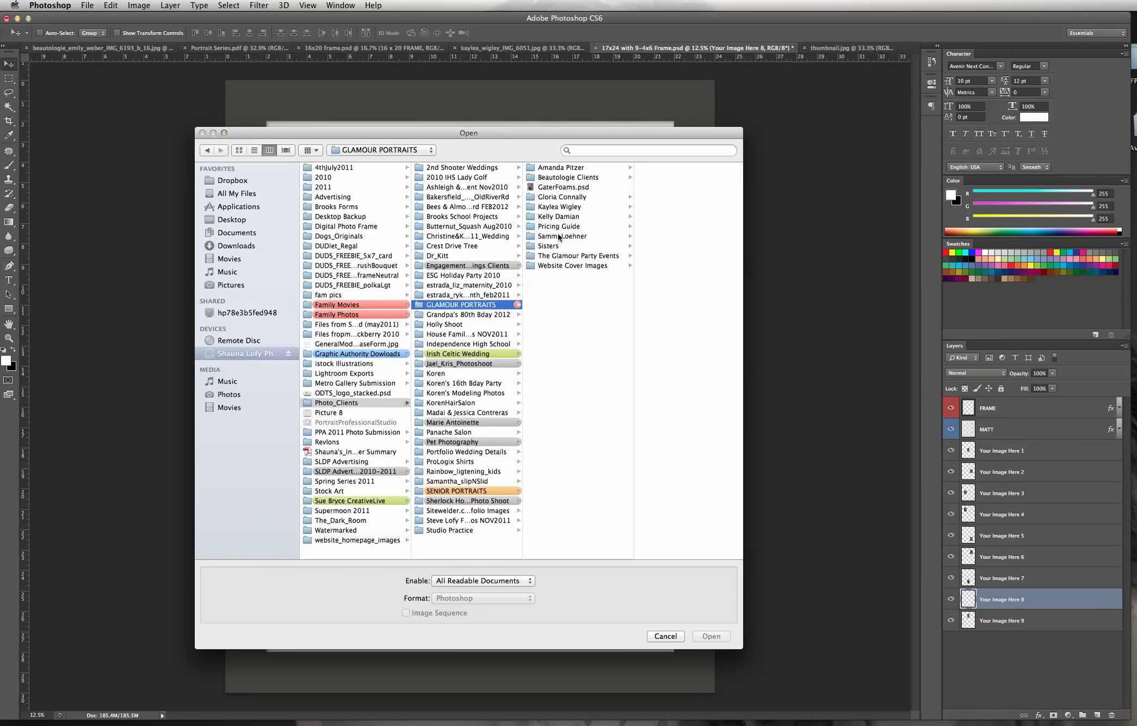
left_click(567, 177)
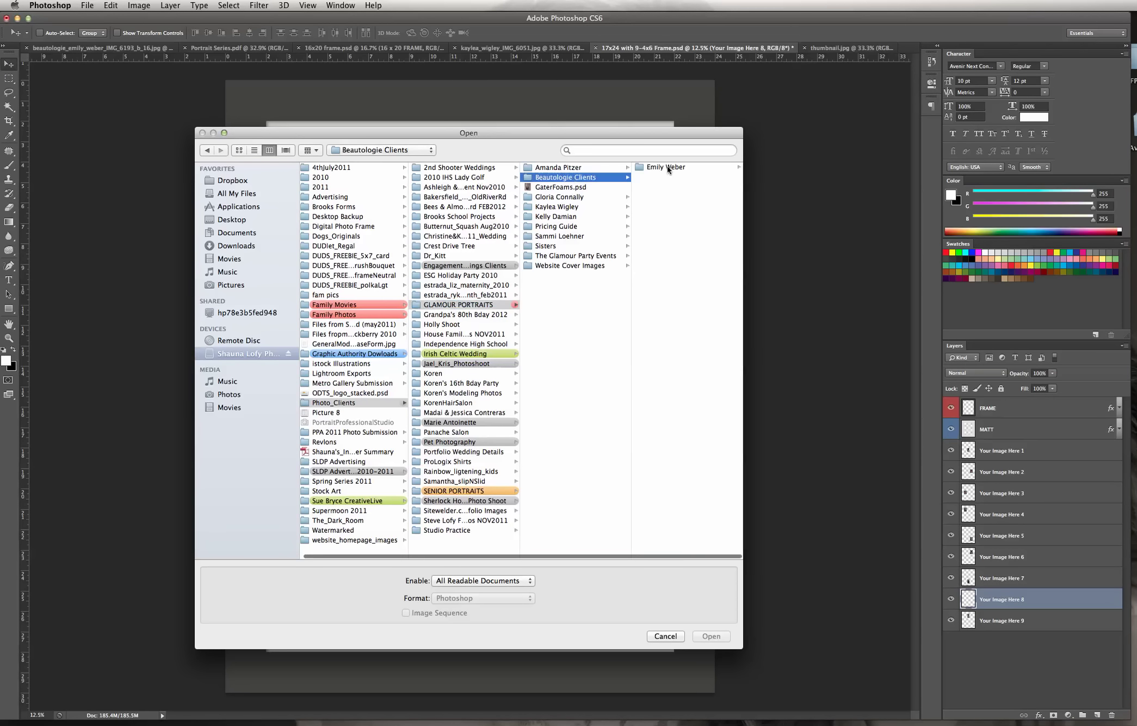
left_click(667, 167)
left_click(662, 236)
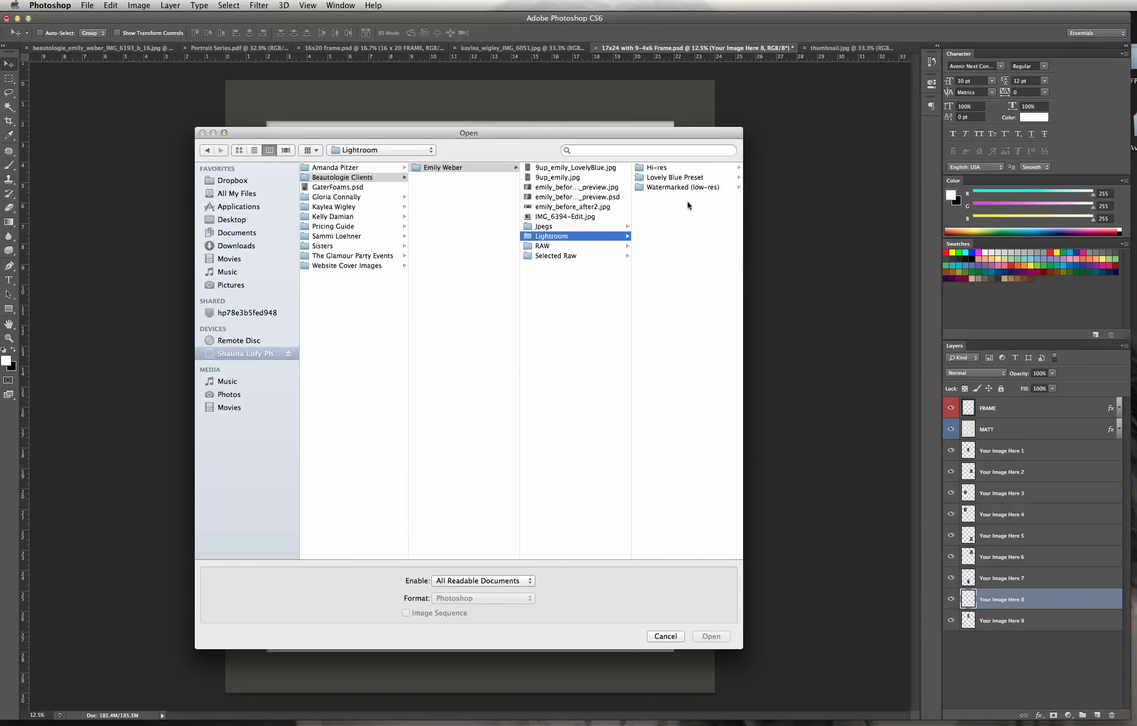
left_click(680, 177)
left_click(666, 167)
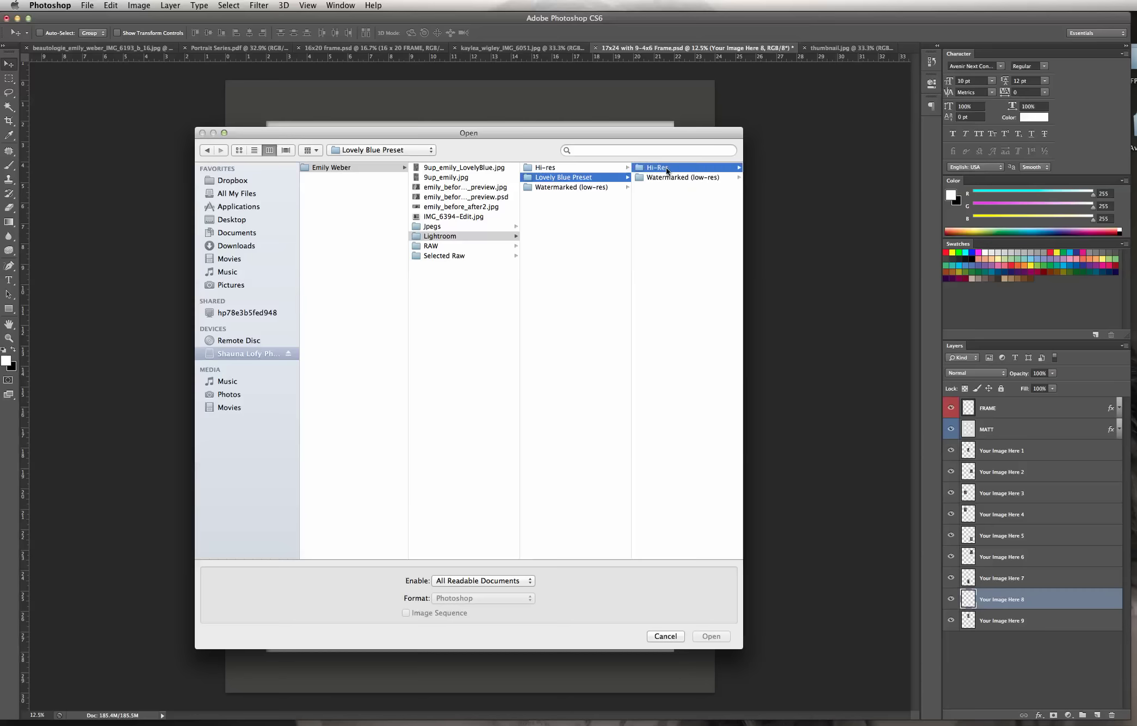
left_click(668, 167)
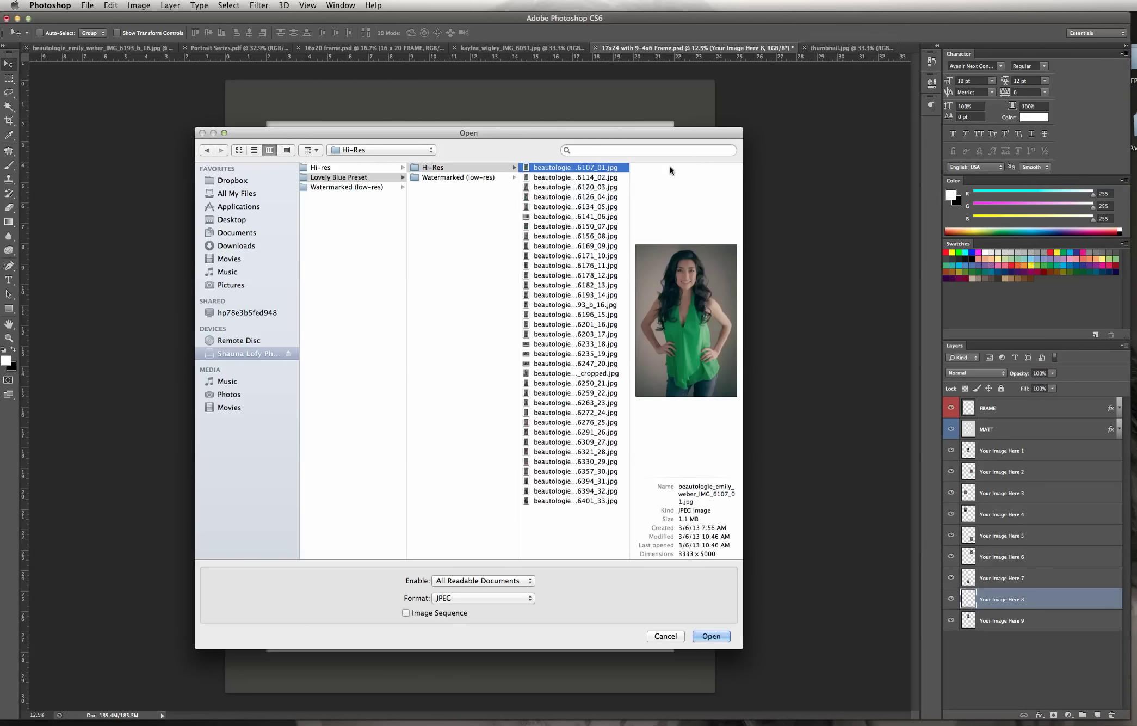
- Preview the portraits in the Hi-Res folder one by one, from IMG_6107_01 through IMG_6193_b_16
key("Down")
key("Down")
key("Down")
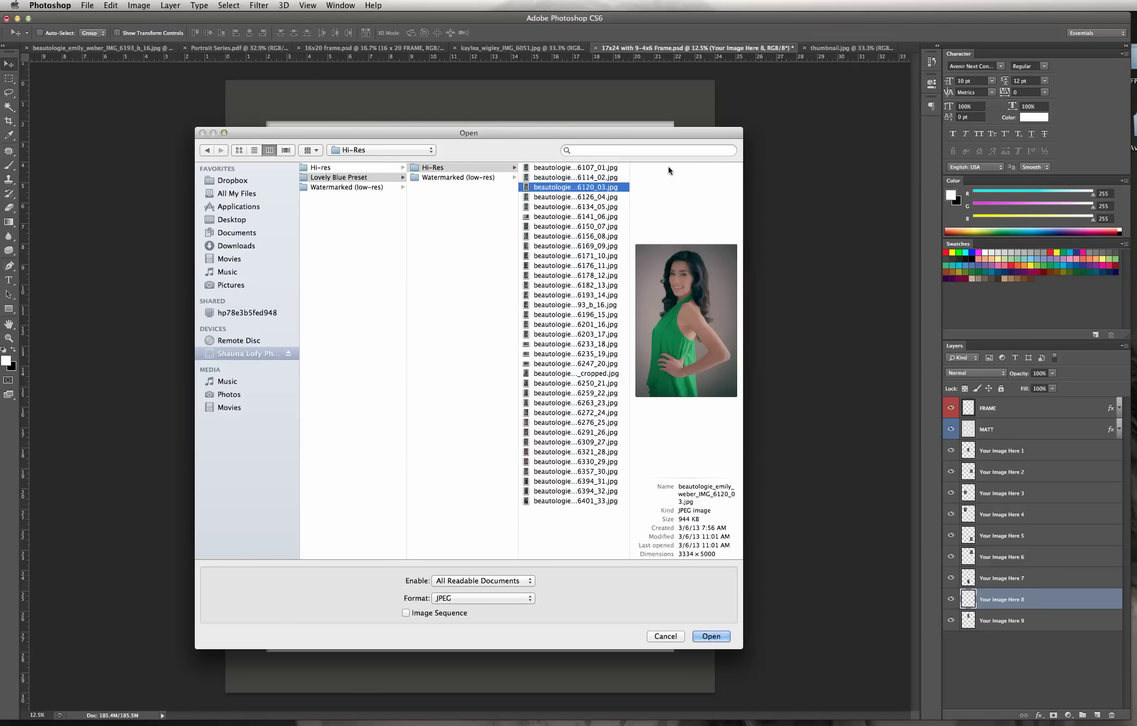
key("Down")
key("Down")
key("Down")
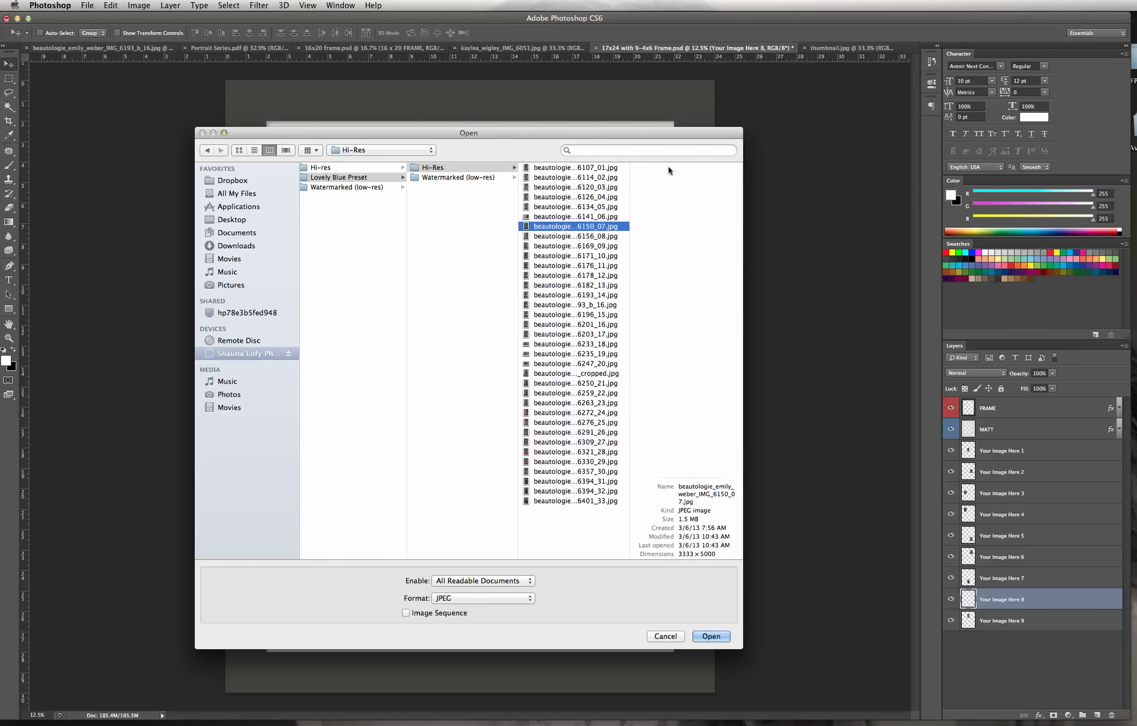
key("Down")
key("Down")
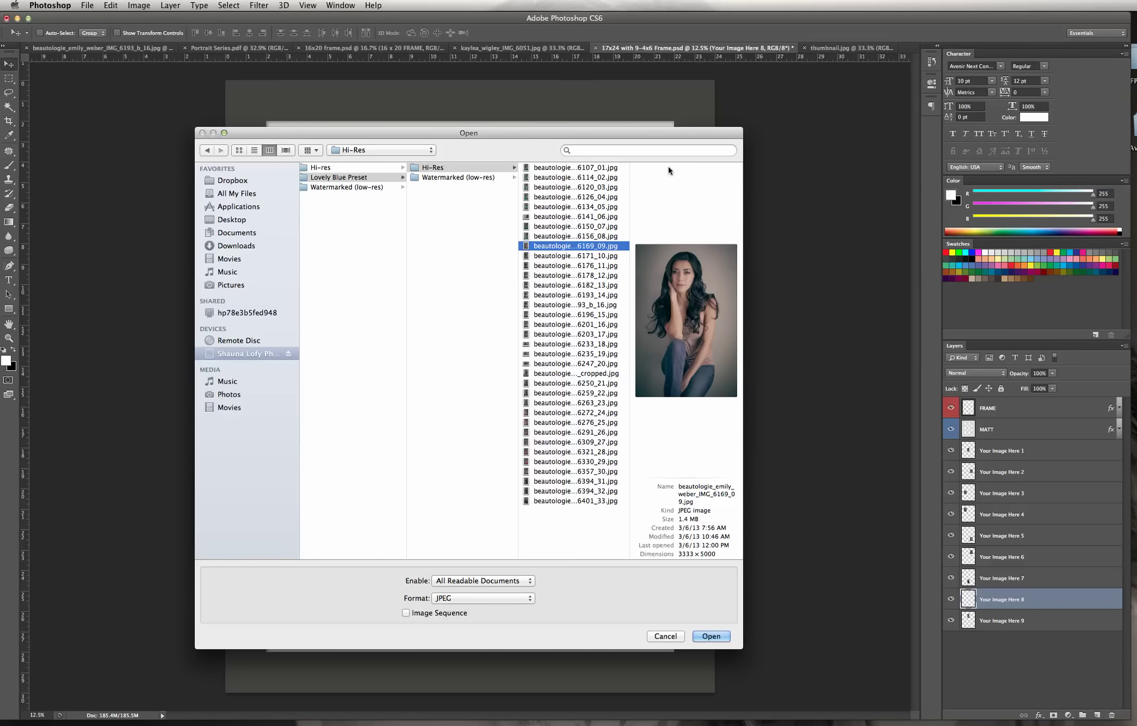
key("Down")
key("Down")
key("Down")
key("Down")
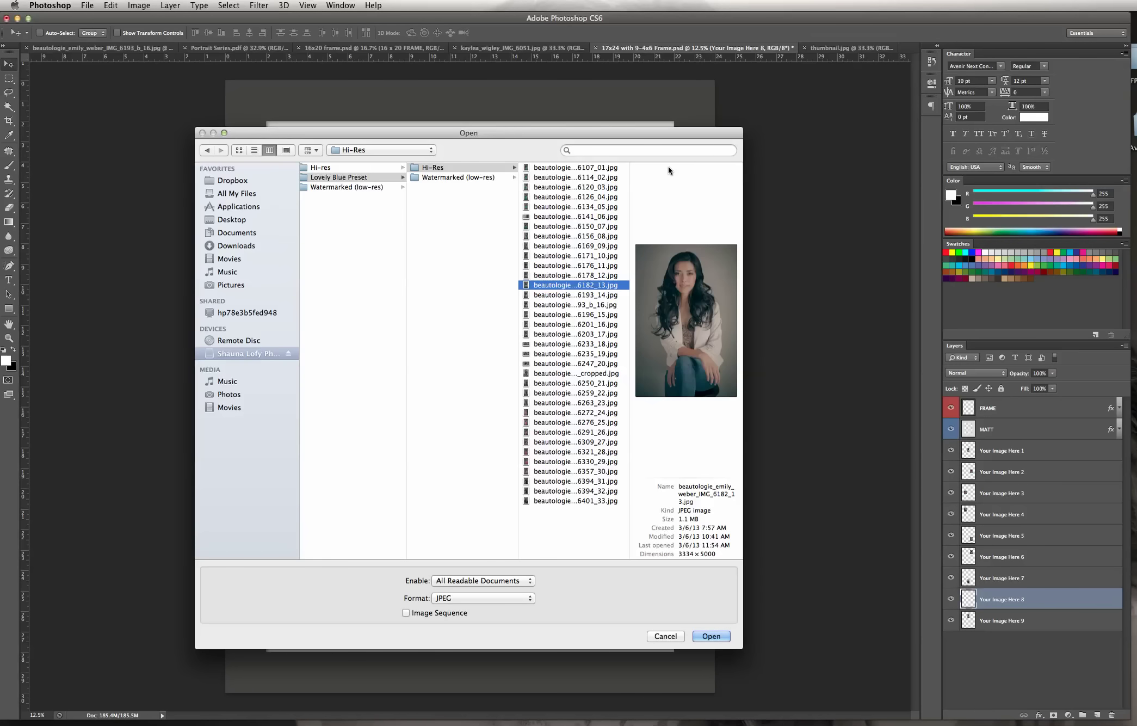
key("Down")
key("Down")
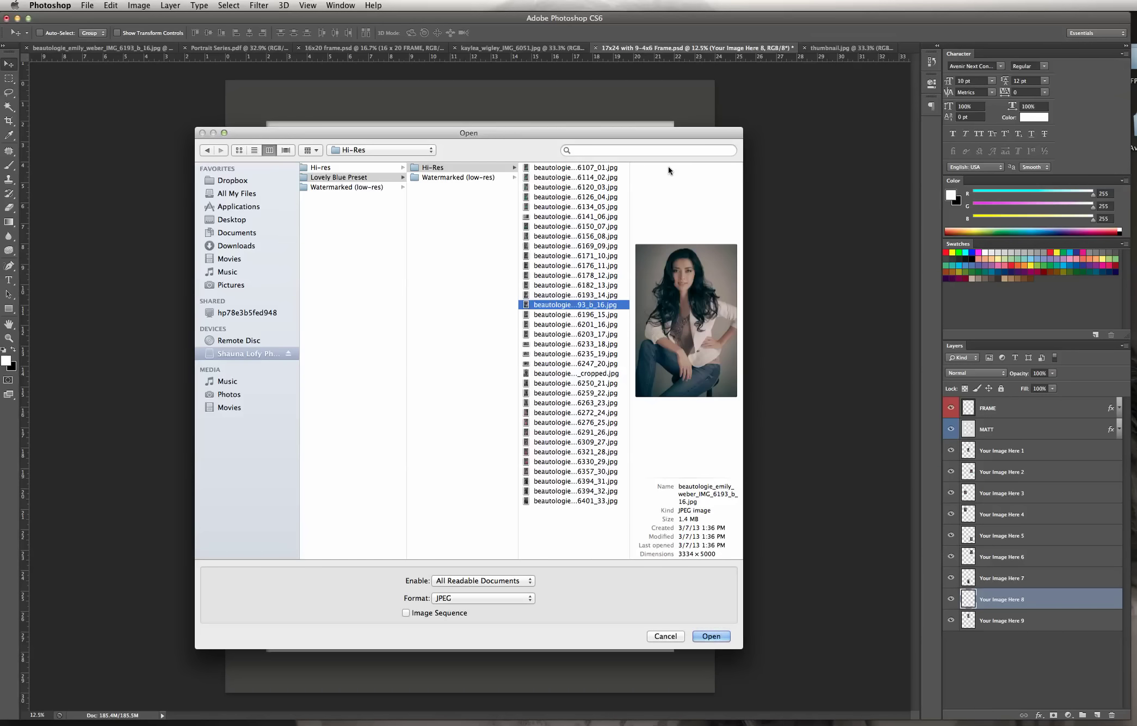
- Move the dialog clear of the frame layout and preview portraits IMG_6196_15 through IMG_6250_21_cropped against the placed photos
left_click_drag(597, 133, 973, 130)
left_click(969, 313)
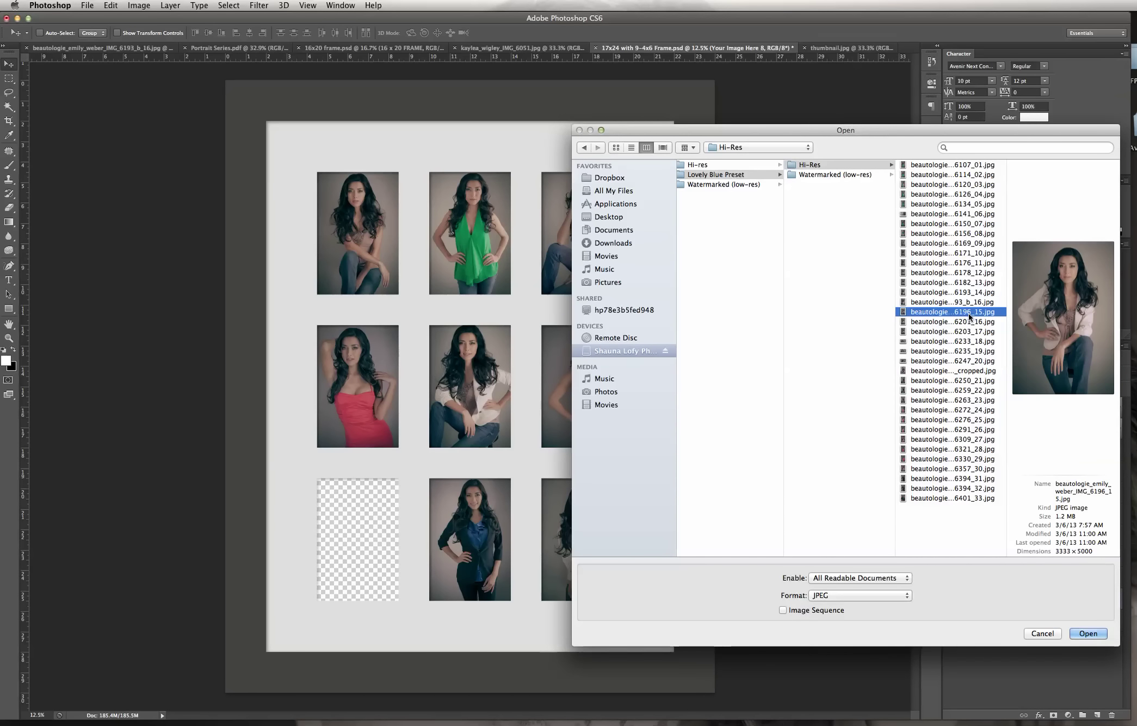
key("Down")
key("Down")
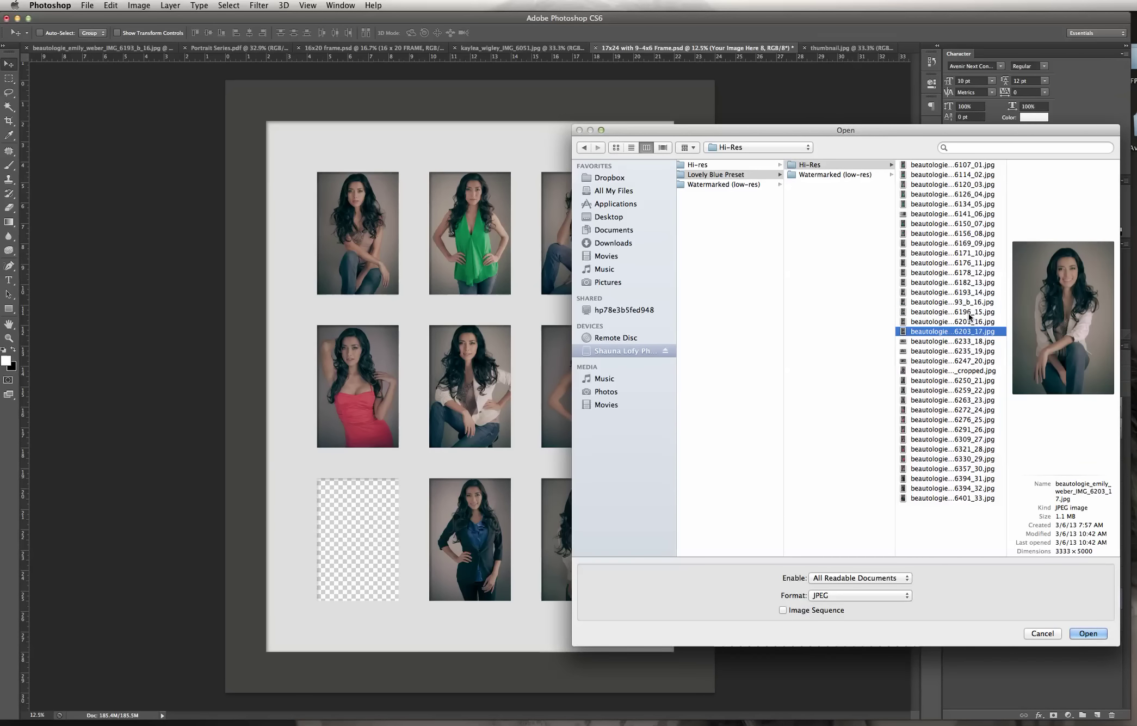
key("Down")
key("Down")
key("Down")
key("Down")
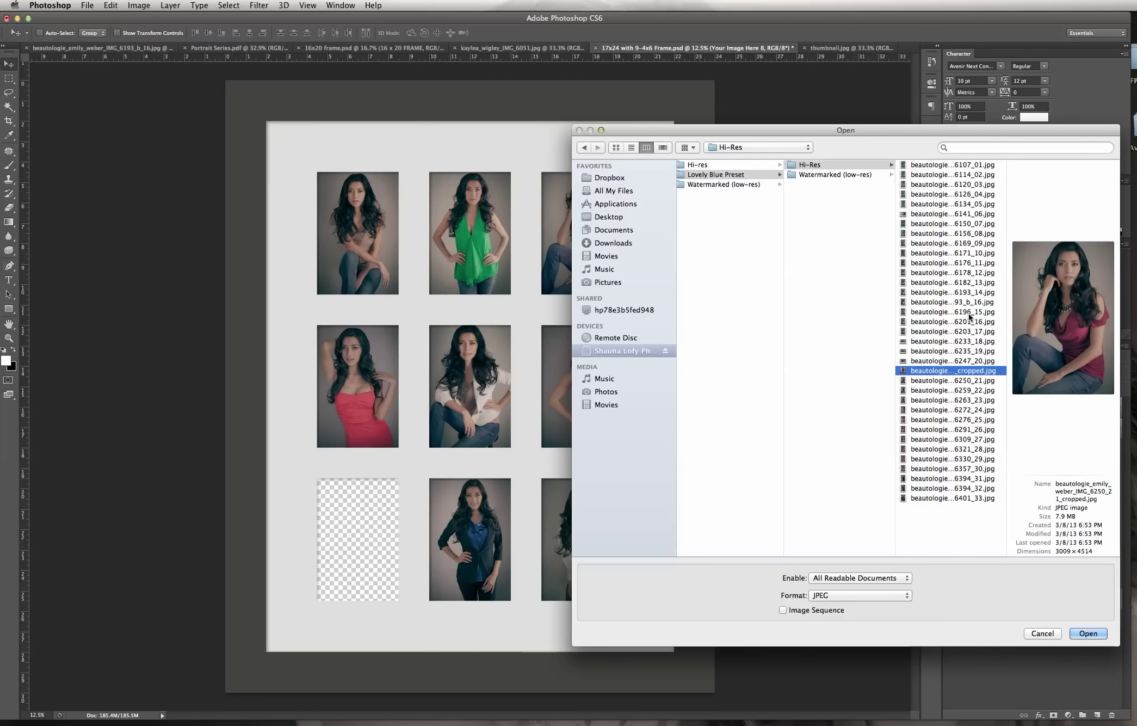
- Compare the red-top portraits with the frame layout and open the IMG_6259_22 JPEG
mouse_move(843, 128)
left_mouse_down()
mouse_move(967, 161)
mouse_move(857, 124)
left_mouse_up()
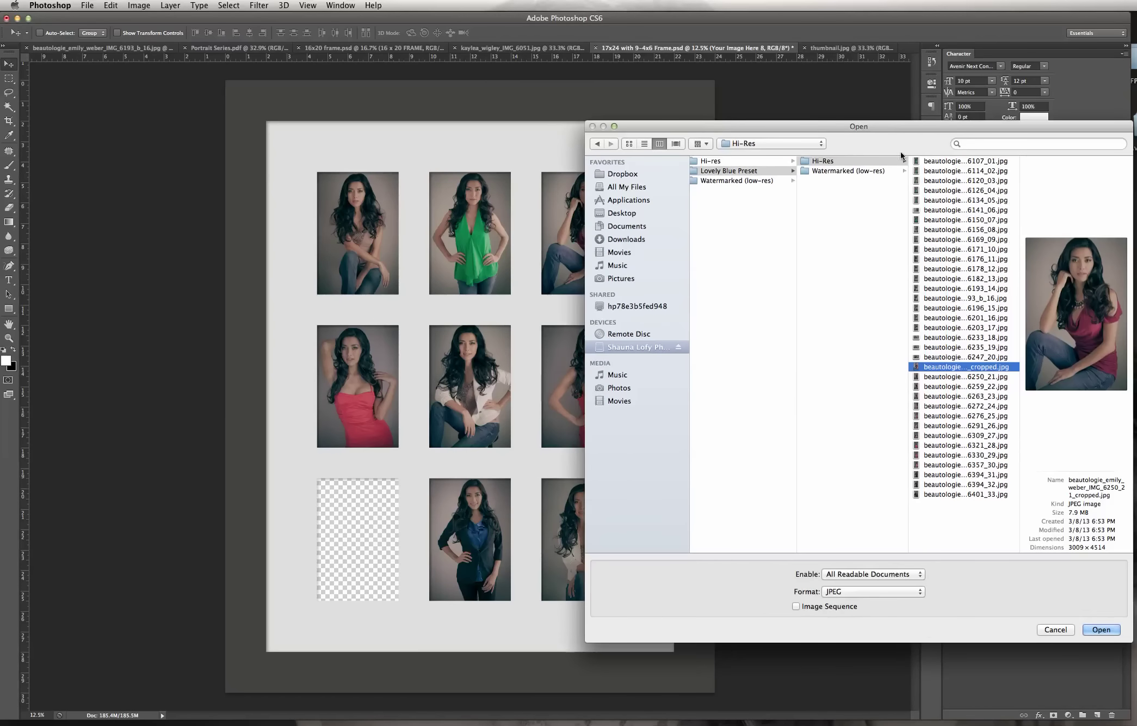
left_click(971, 378)
key("Down")
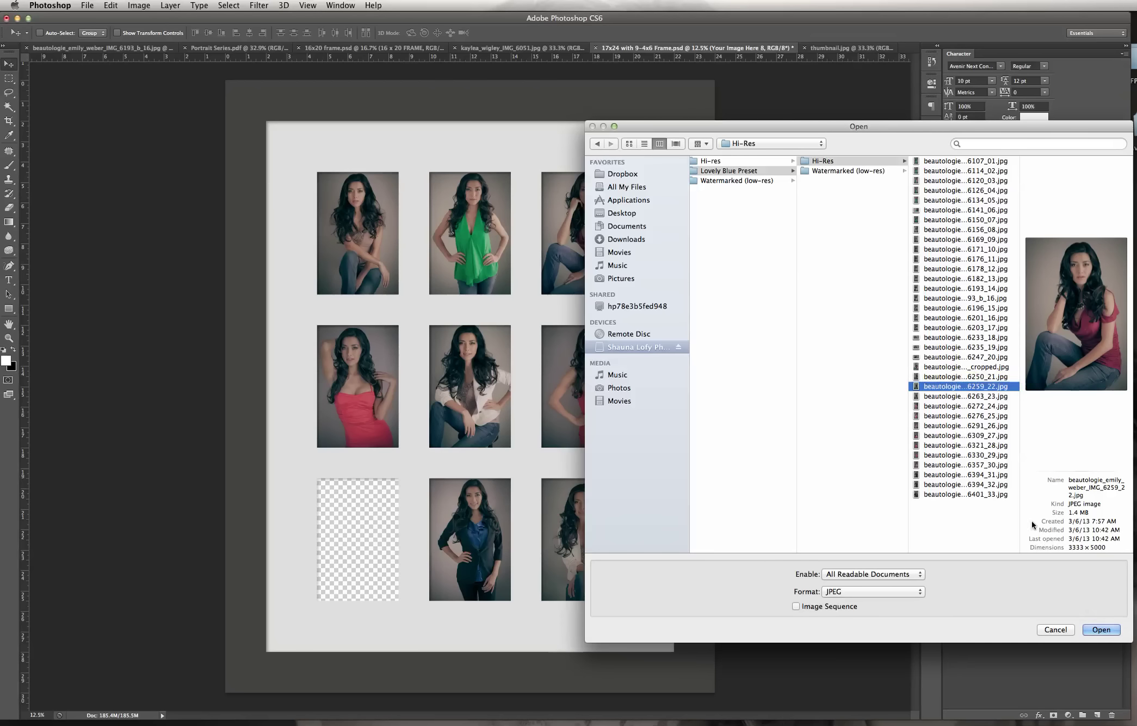
left_click(1100, 629)
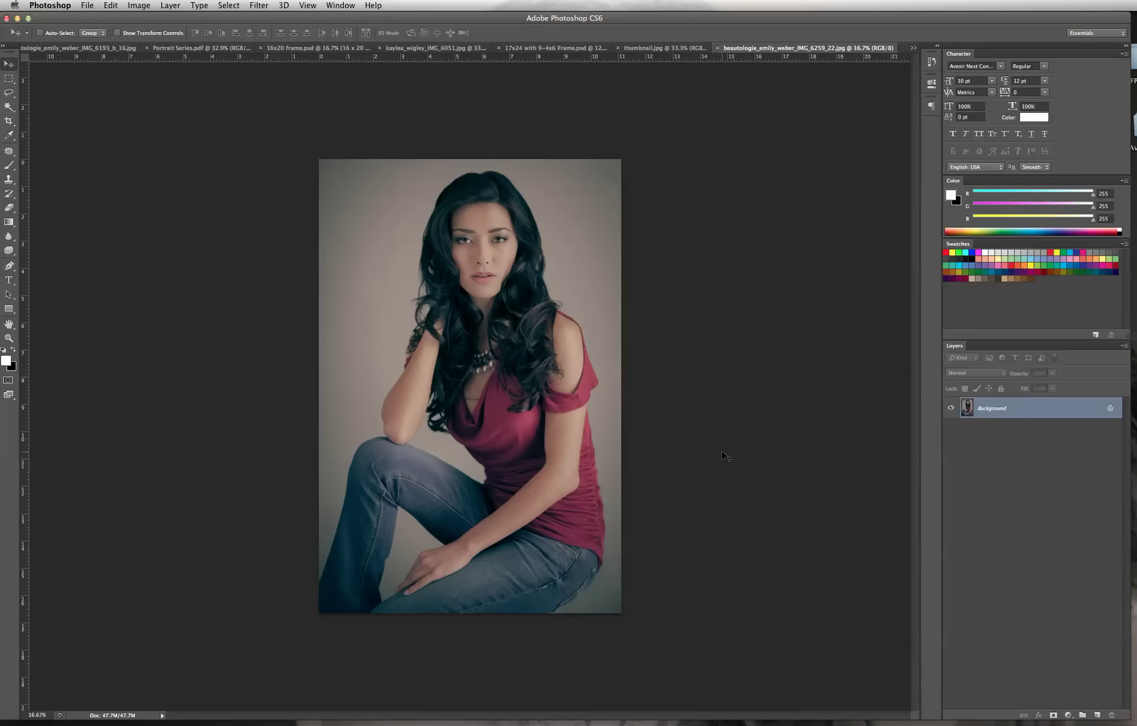
- Resize the IMG_6259_22 portrait to a document width of 4.25 inches with proportions constrained
left_click(139, 6)
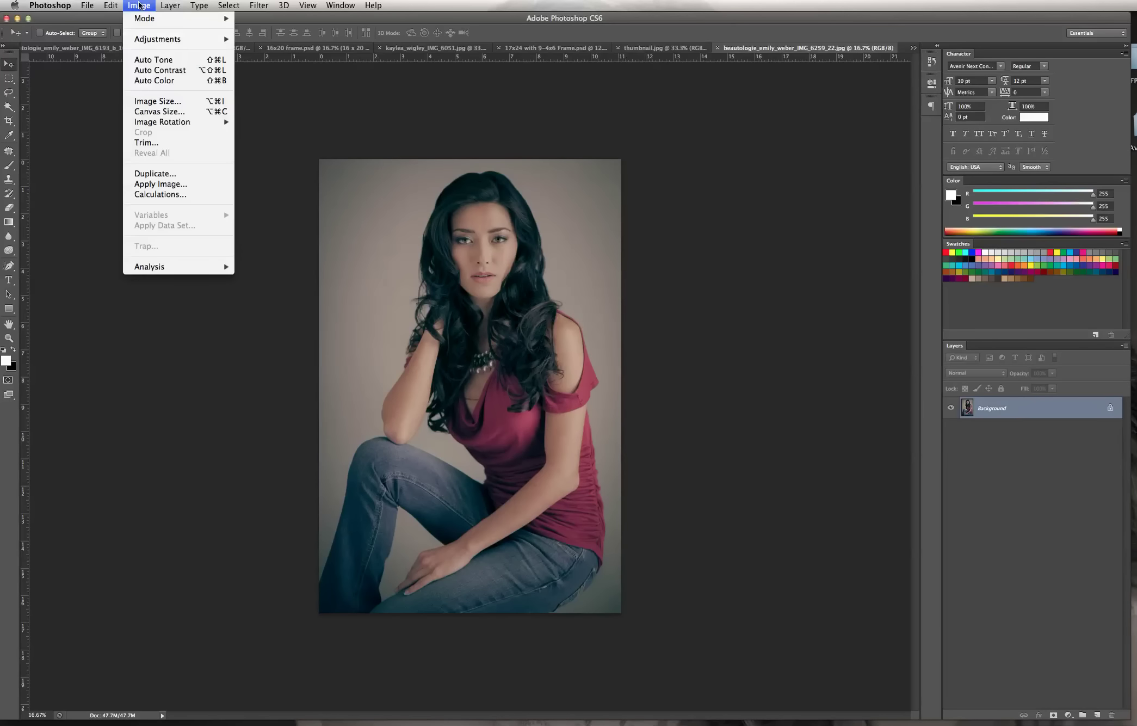
left_click(158, 101)
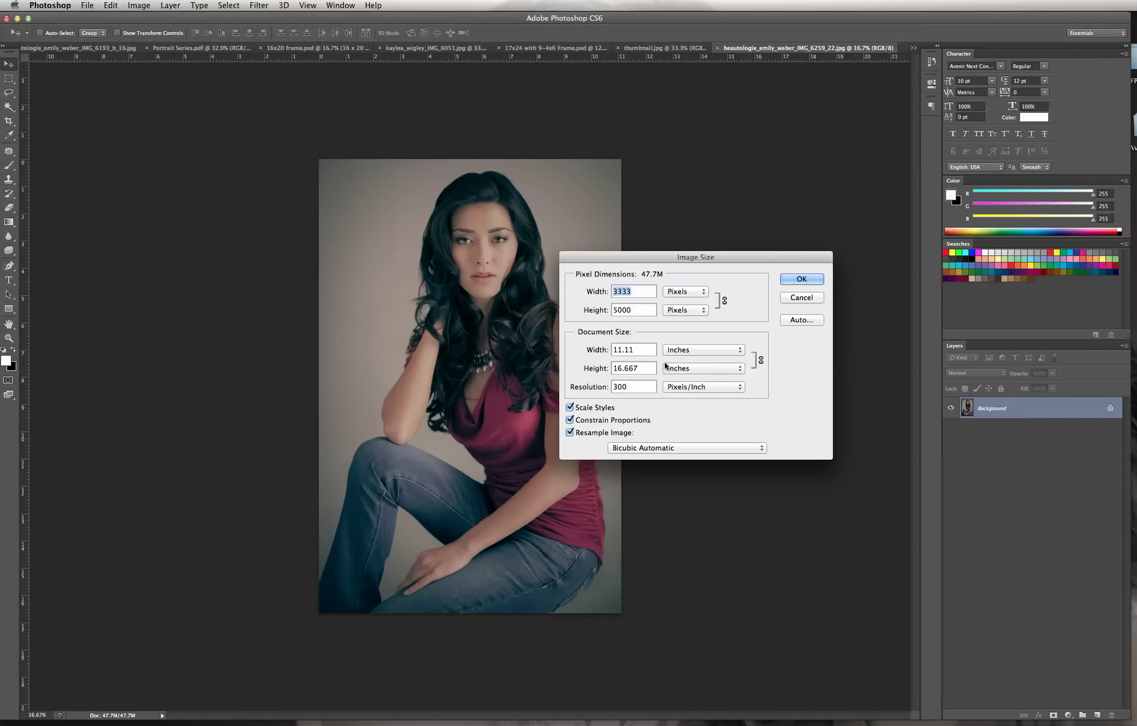
double_click(640, 349)
type("4.25")
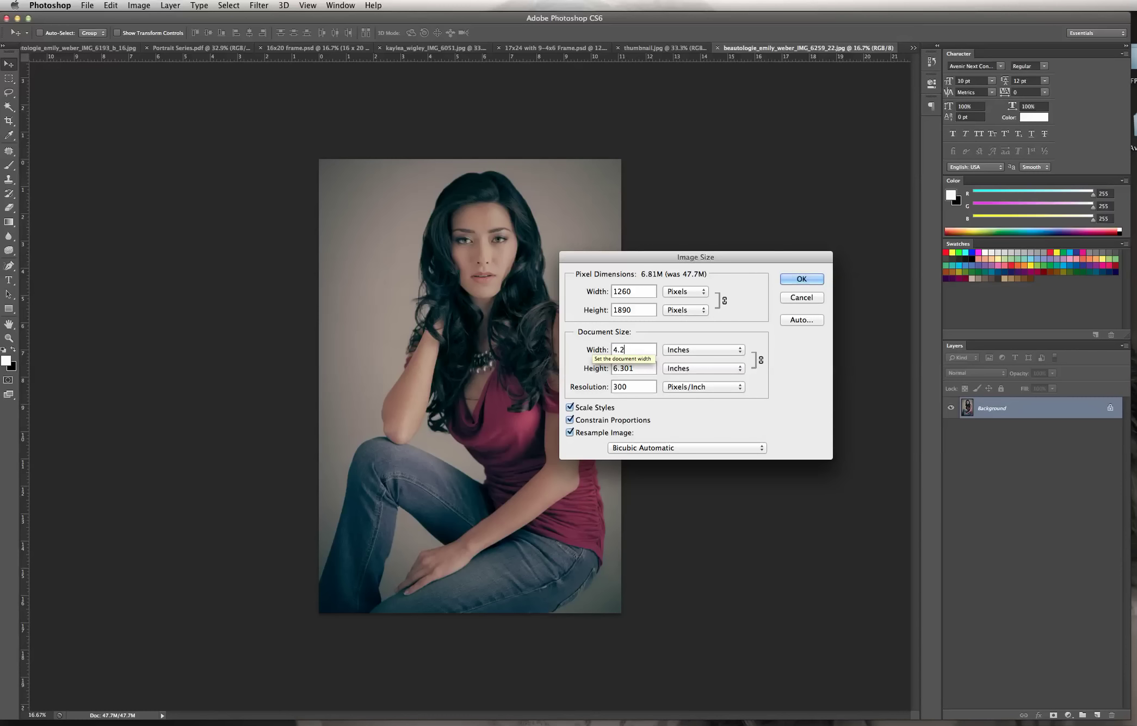
left_click(802, 278)
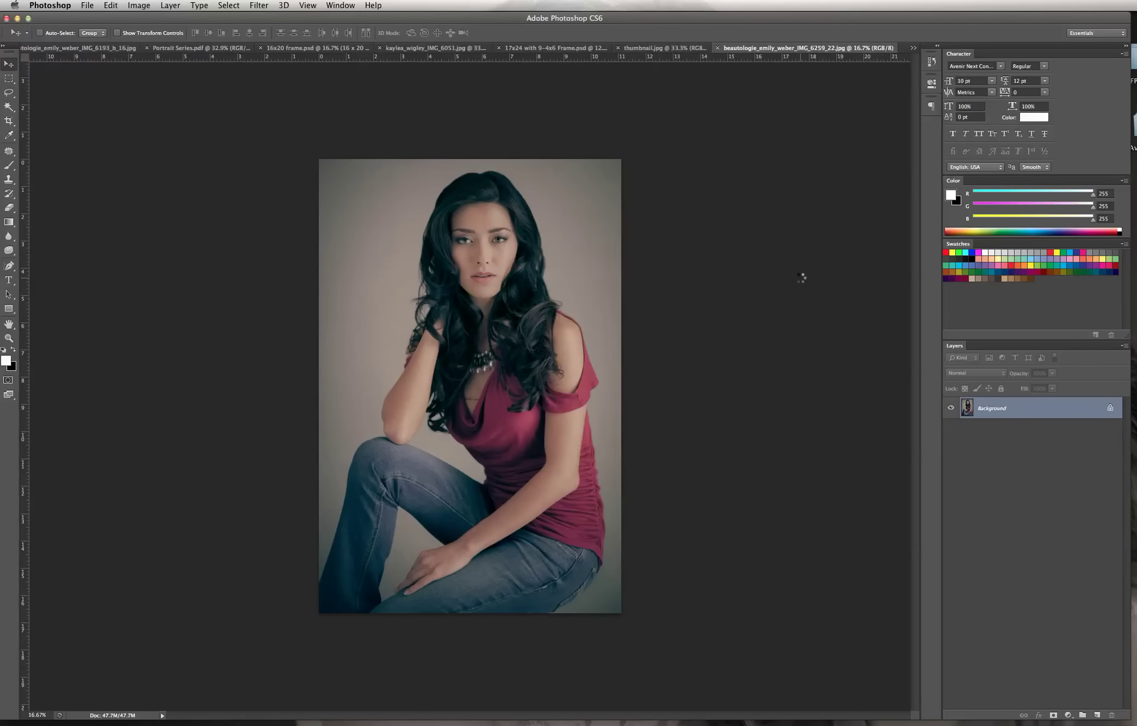
- Close the stray Direct Mail Template file window, then select the entire resized portrait and copy it
left_click(229, 5)
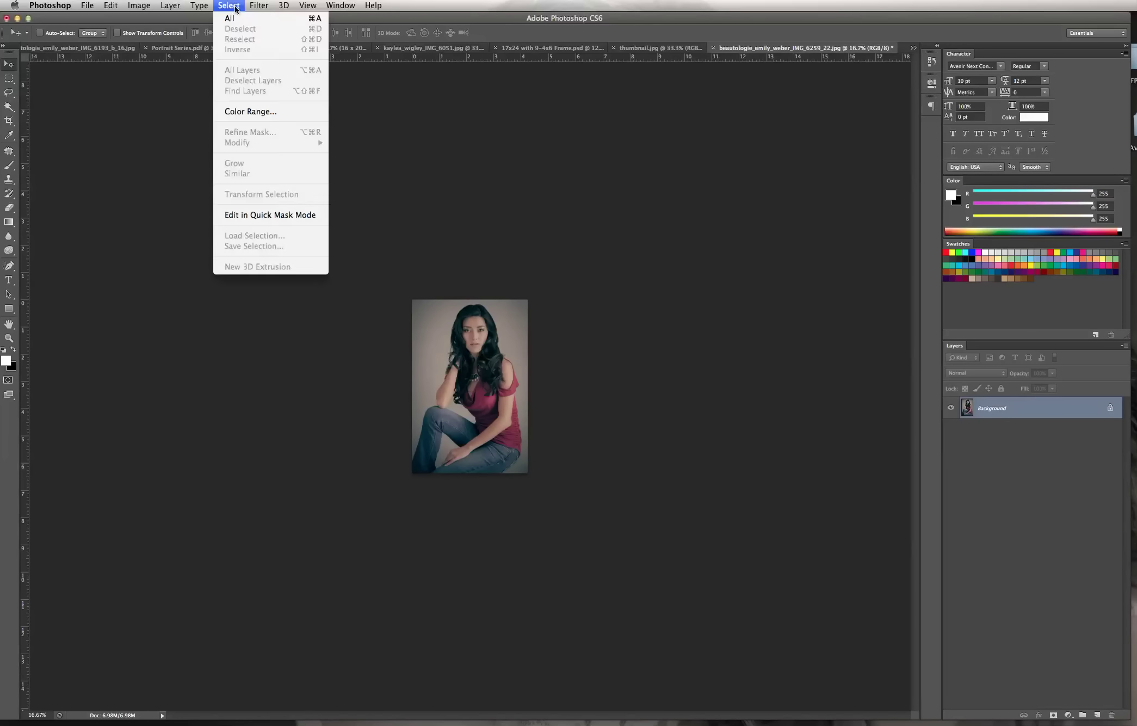
left_click(242, 17)
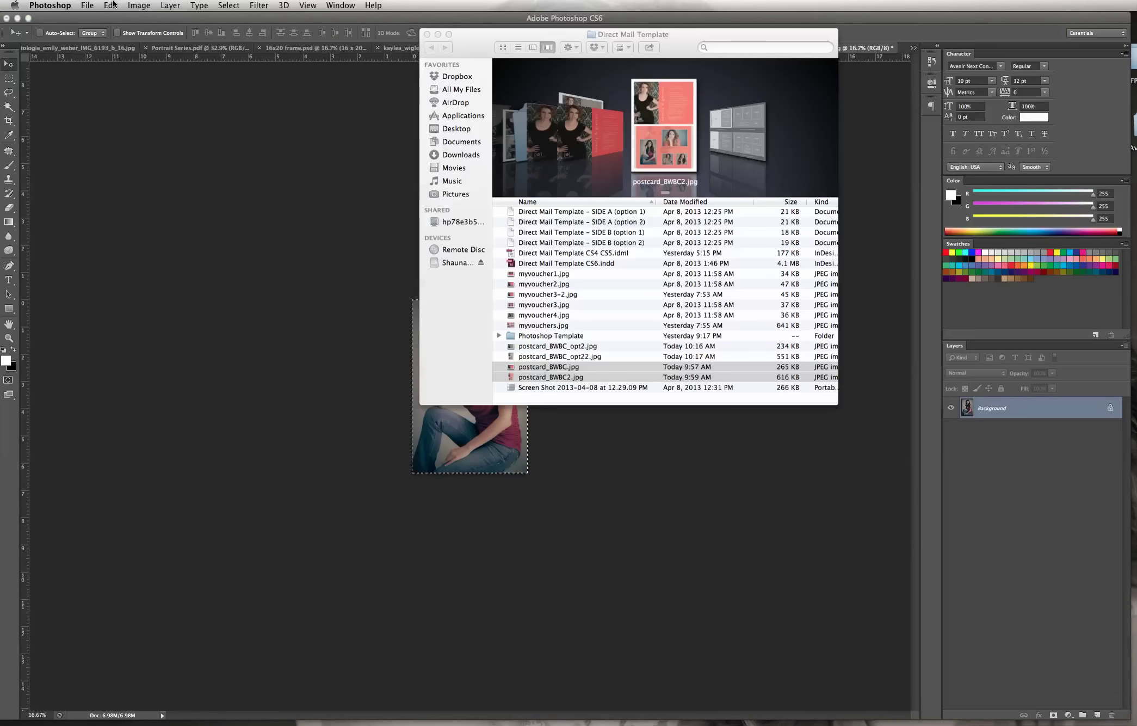
left_click(427, 33)
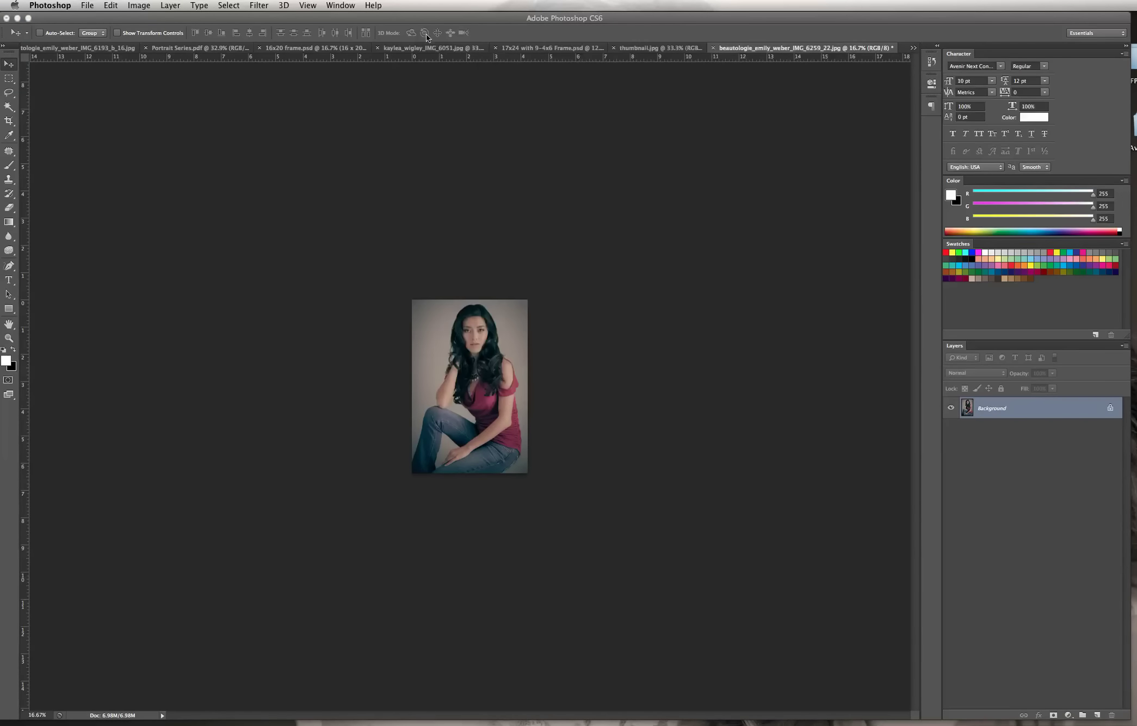
left_click(110, 6)
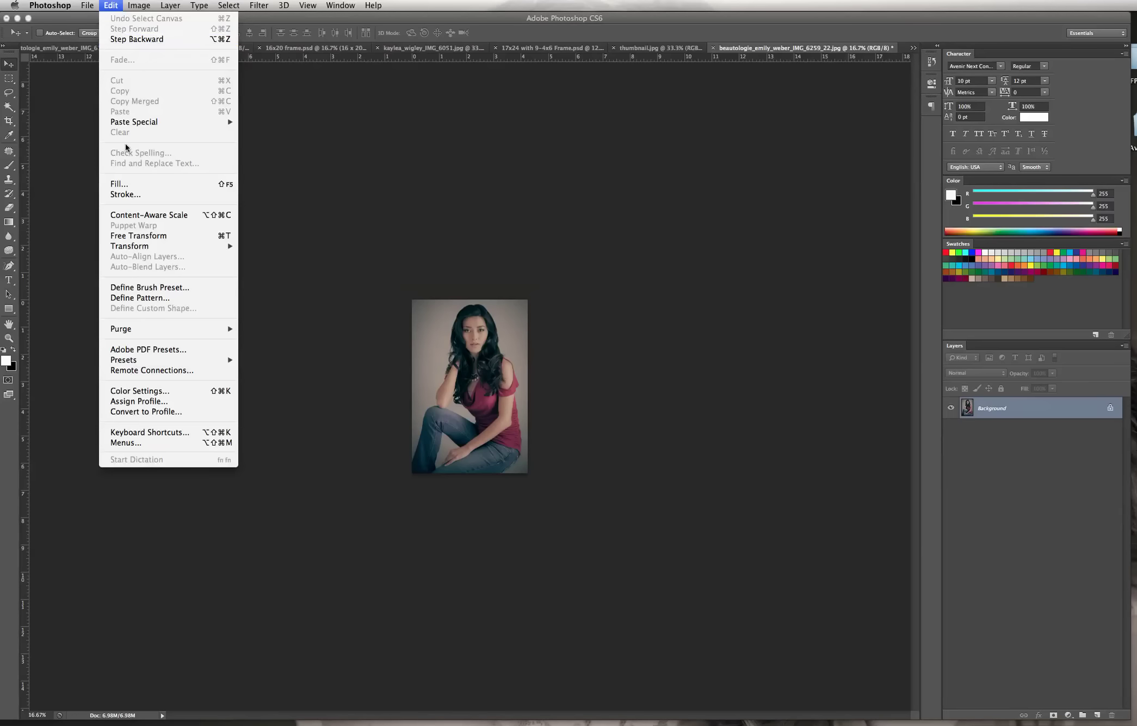
left_click(467, 399)
left_click(260, 5)
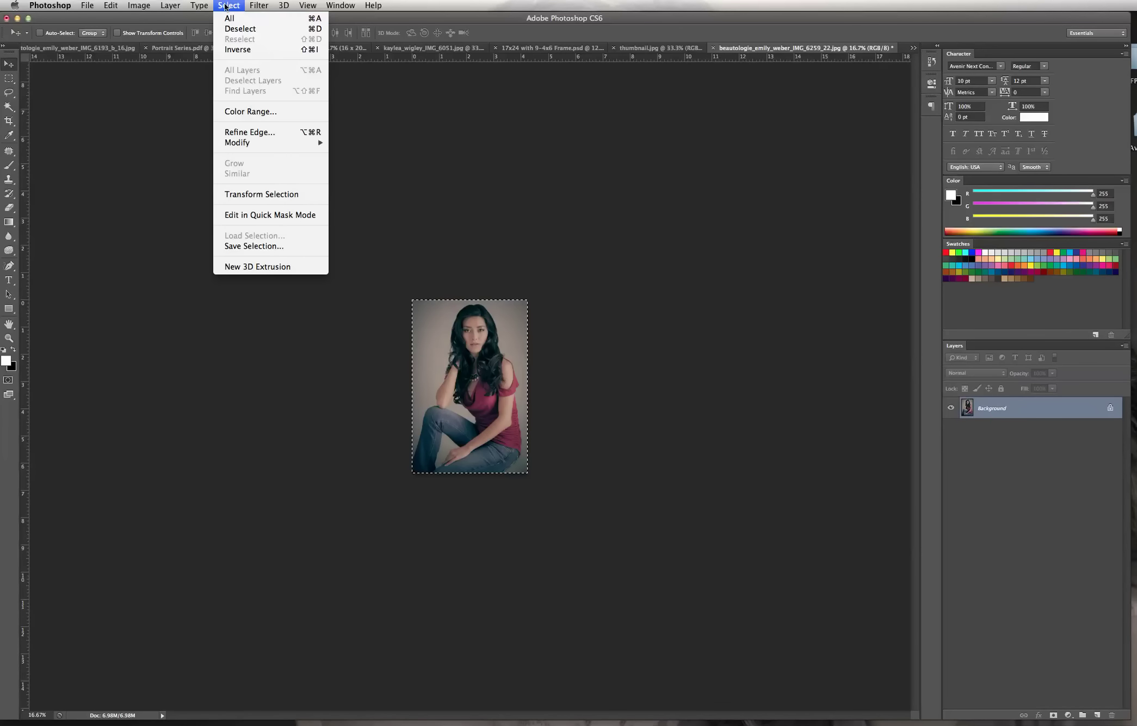
left_click(232, 20)
left_click(111, 5)
left_click(126, 91)
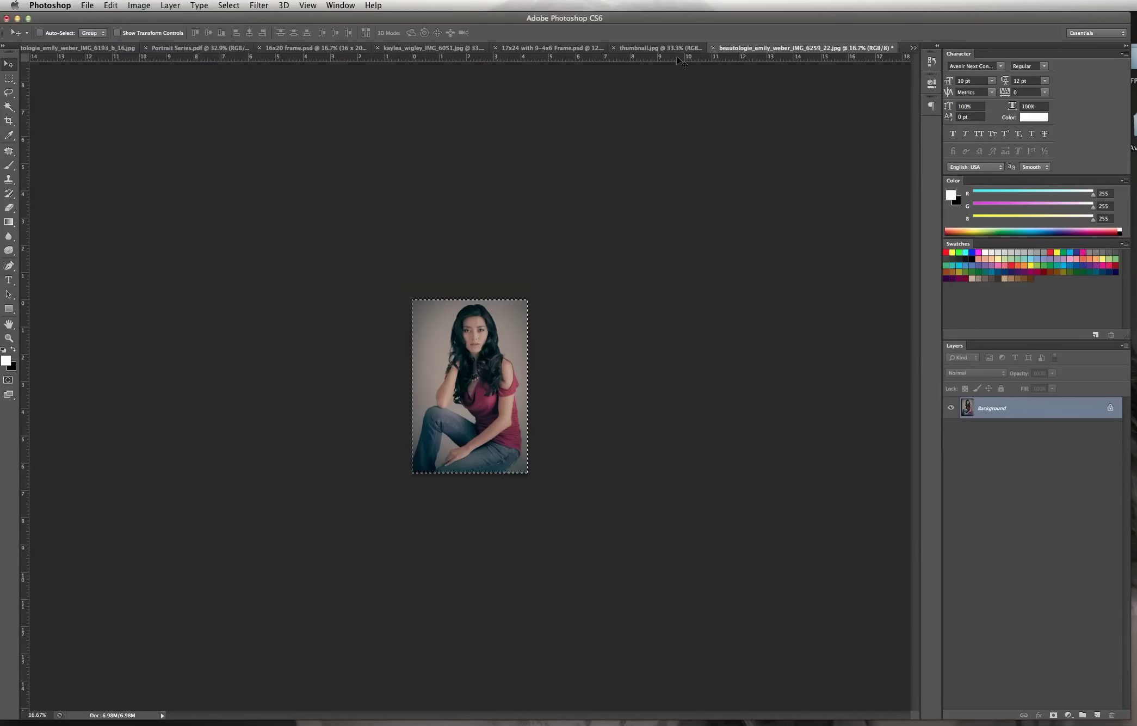
- Paste the copied portrait into the 17x24 frame template on Your Image Here 8 and move it to the empty bottom-row opening
left_click(574, 47)
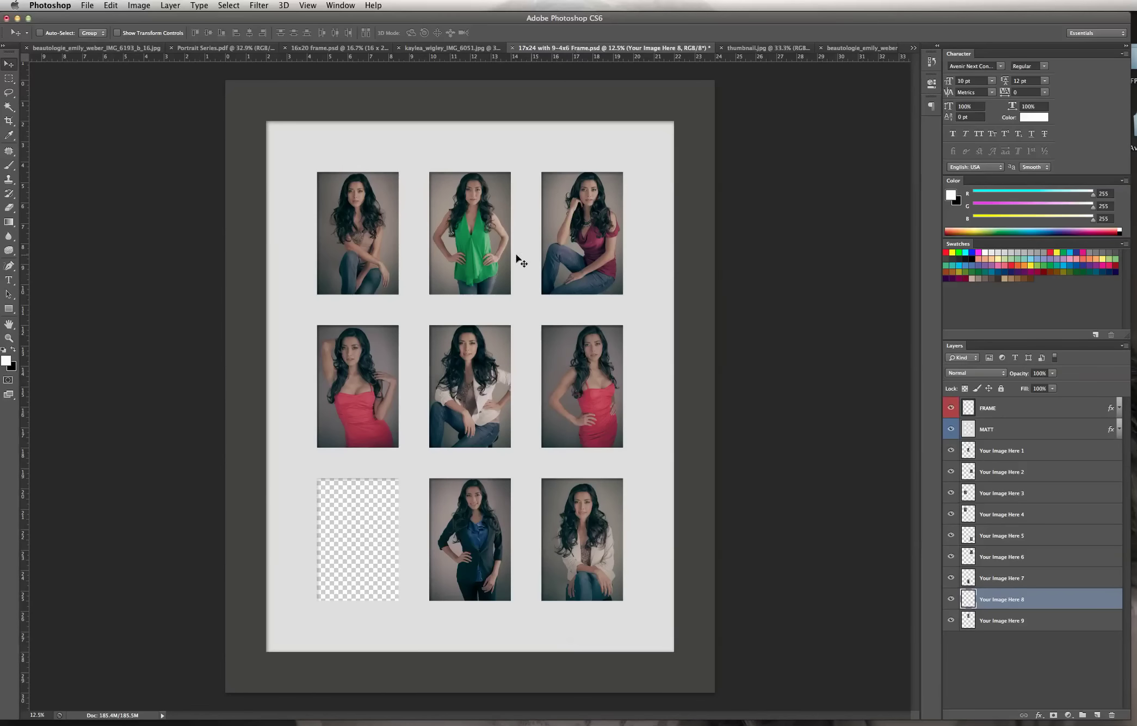
left_click(111, 5)
left_click(283, 120)
left_click_drag(478, 374, 361, 528)
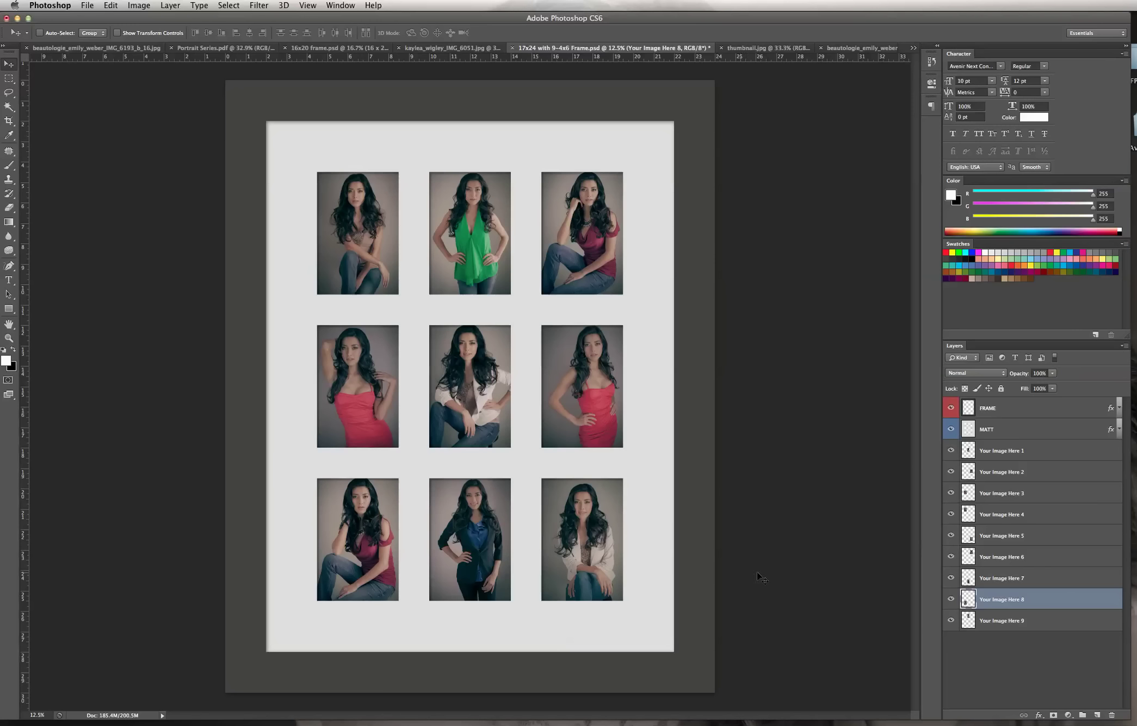
- Transform the Your Image Here 8 portrait to shift it slightly so it fits its opening in the bottom row, and apply
left_click(111, 5)
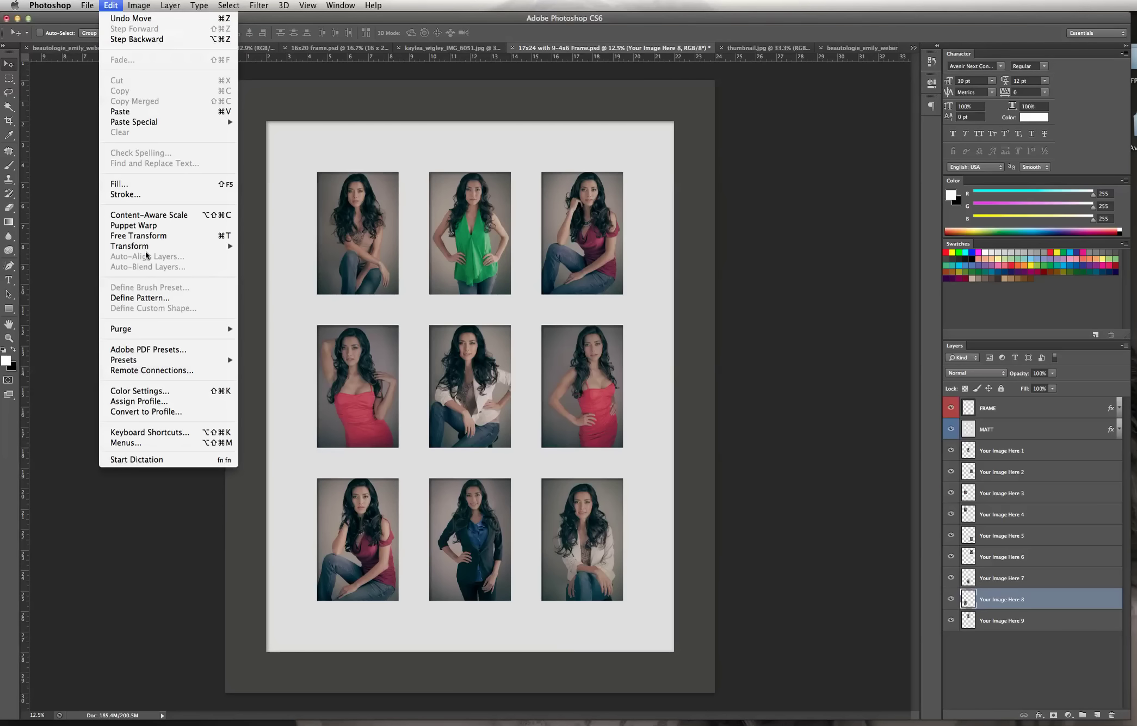
mouse_move(160, 246)
left_click(269, 266)
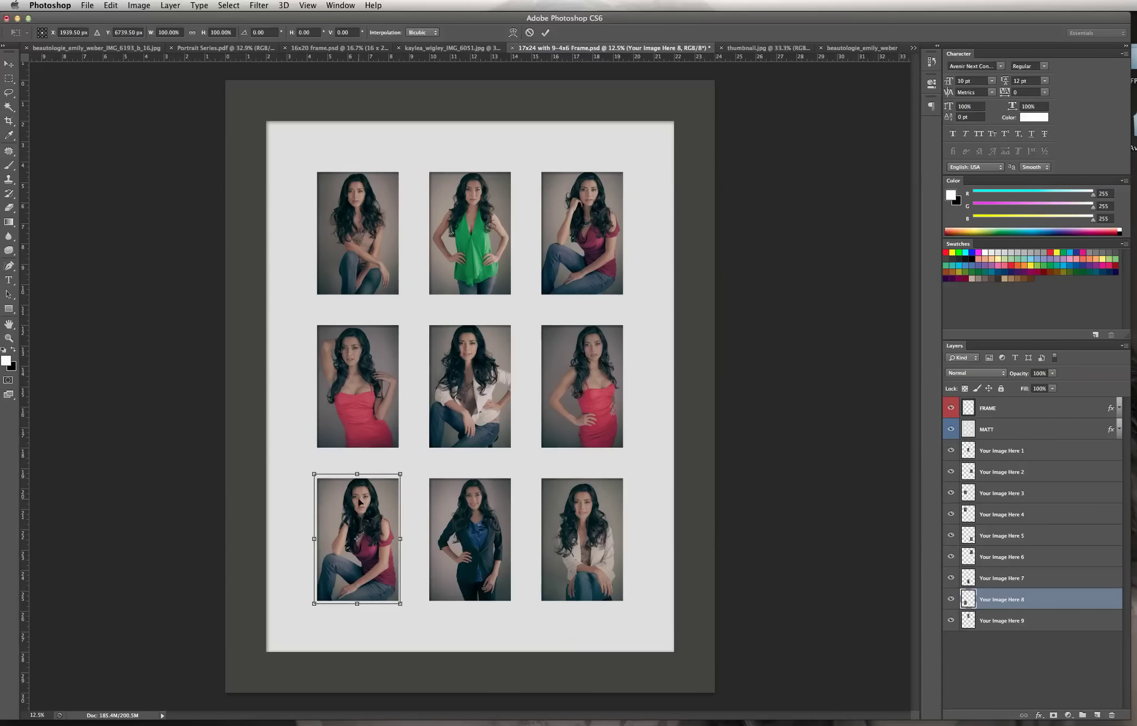
left_click_drag(364, 514, 366, 516)
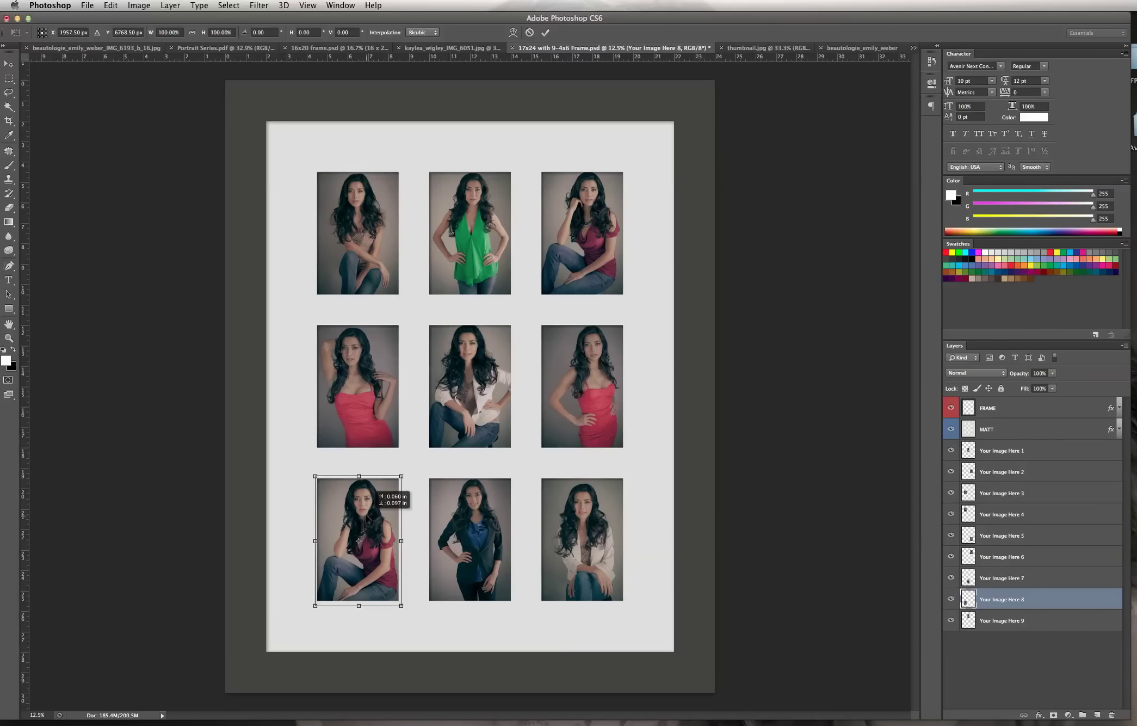
left_click_drag(367, 516, 368, 516)
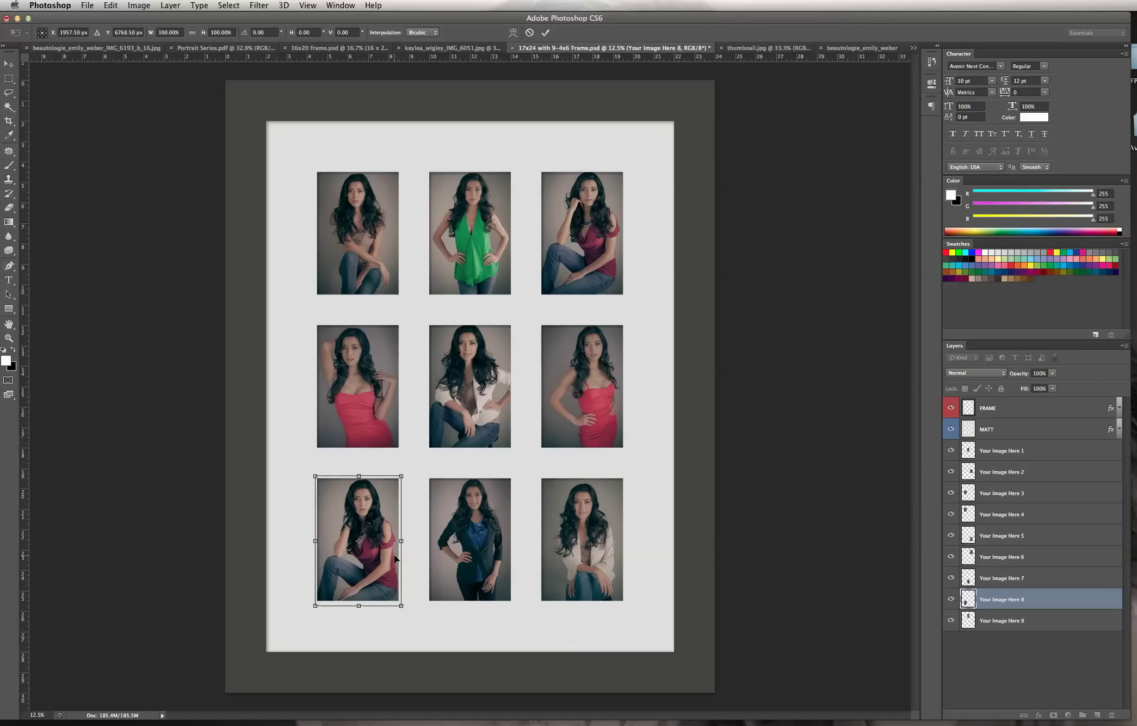
key("Return")
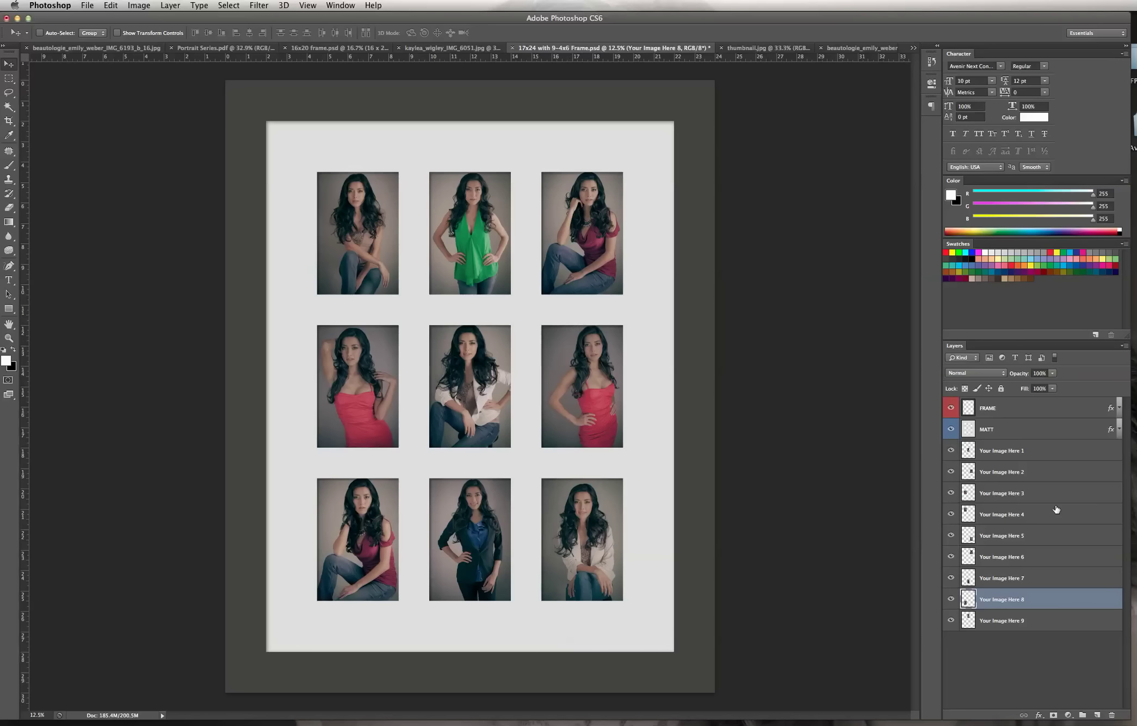
- Identify the Your Image Here 5 layer through its visibility and move its portrait from the bottom row into the centre opening
left_click(1031, 537)
left_click(951, 536)
left_click(951, 536)
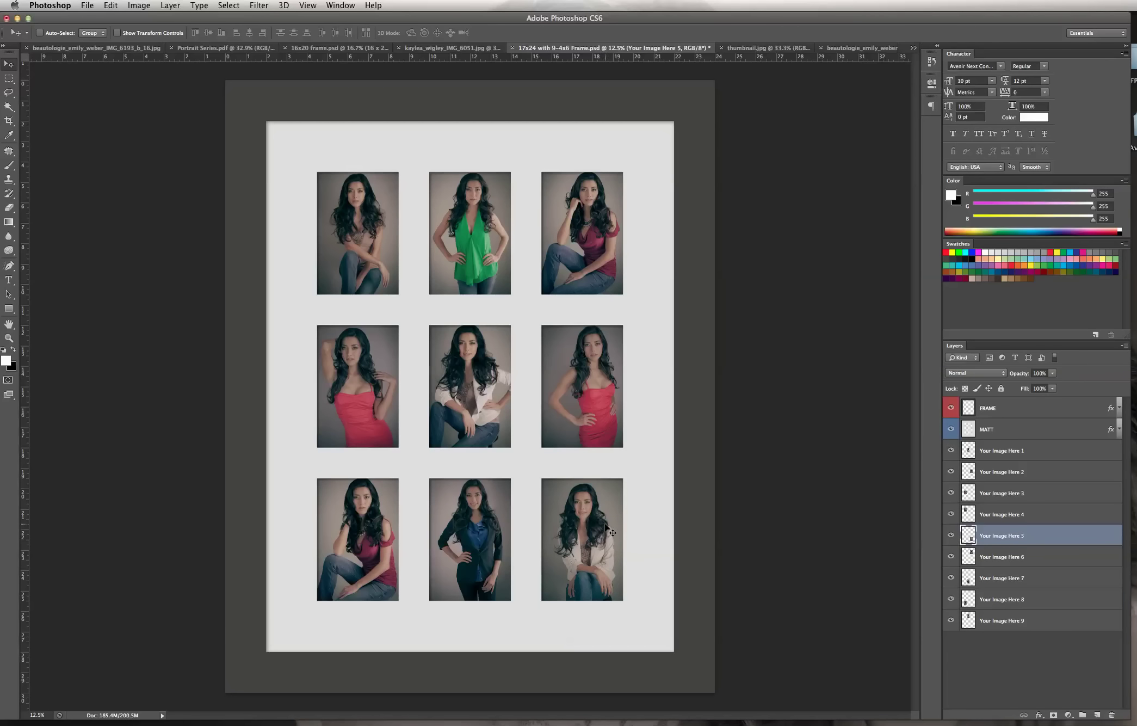
left_click_drag(607, 530, 476, 375)
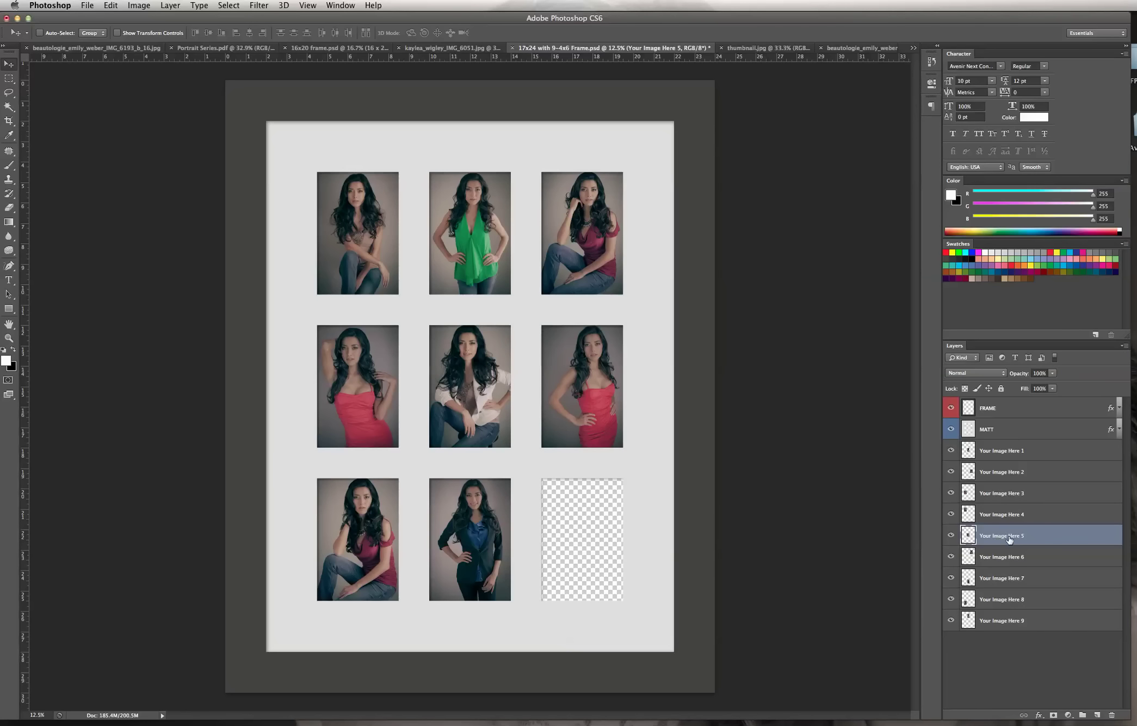
- Toggle the visibility of Your Image Here 5 through Your Image Here 1 to identify the layer covering the centre opening
left_click(951, 535)
left_click(951, 535)
left_click(951, 515)
left_click(950, 514)
left_click(951, 493)
left_click(951, 493)
left_click(951, 472)
left_click(952, 471)
left_click(952, 451)
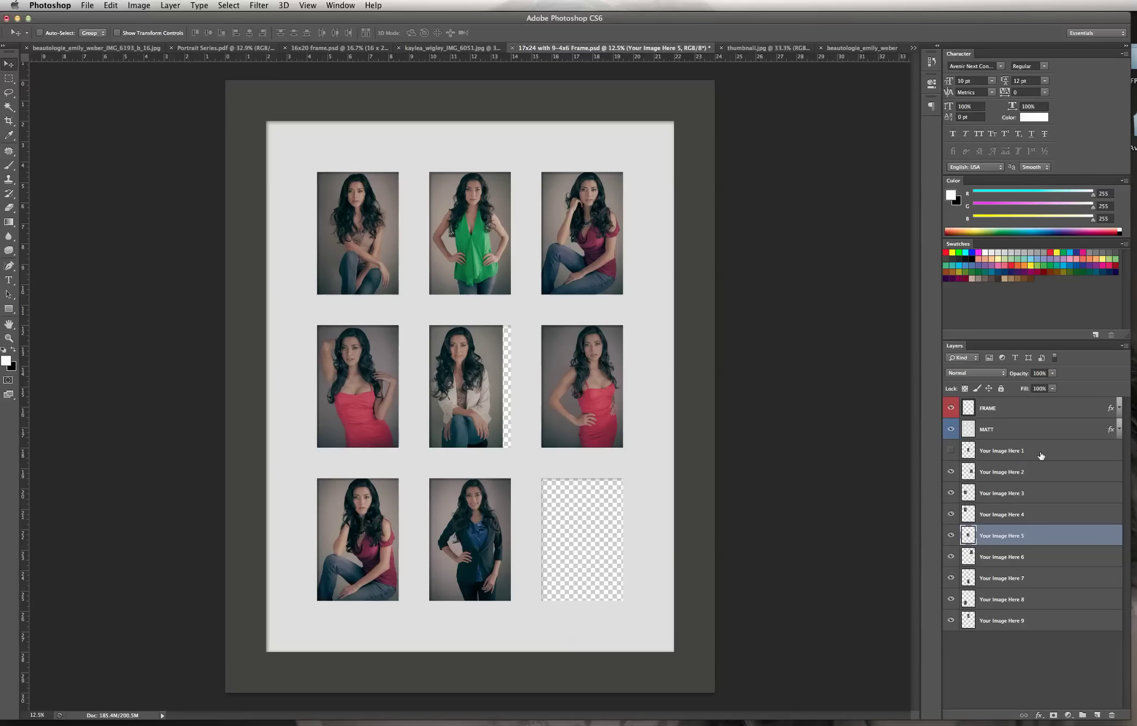
- Move Your Image Here 1 from the centre to the empty bottom-row opening and shift Your Image Here 5 to fill the centre opening
left_click(1009, 452)
left_click(951, 451)
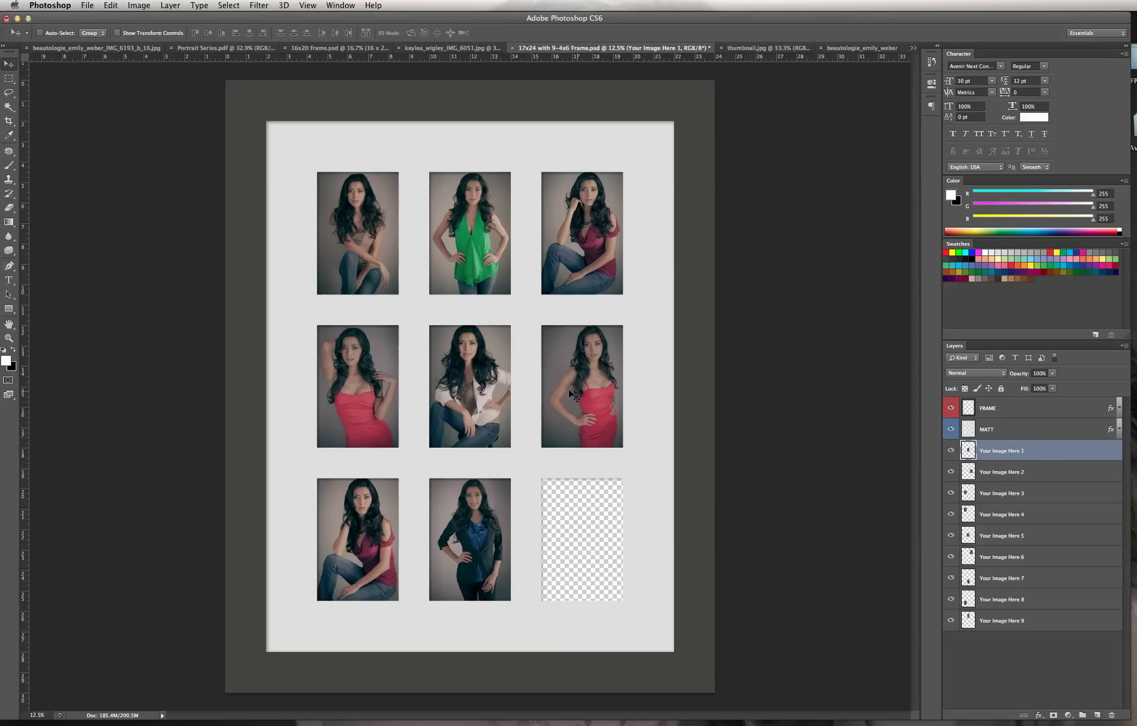
left_click_drag(481, 401, 588, 545)
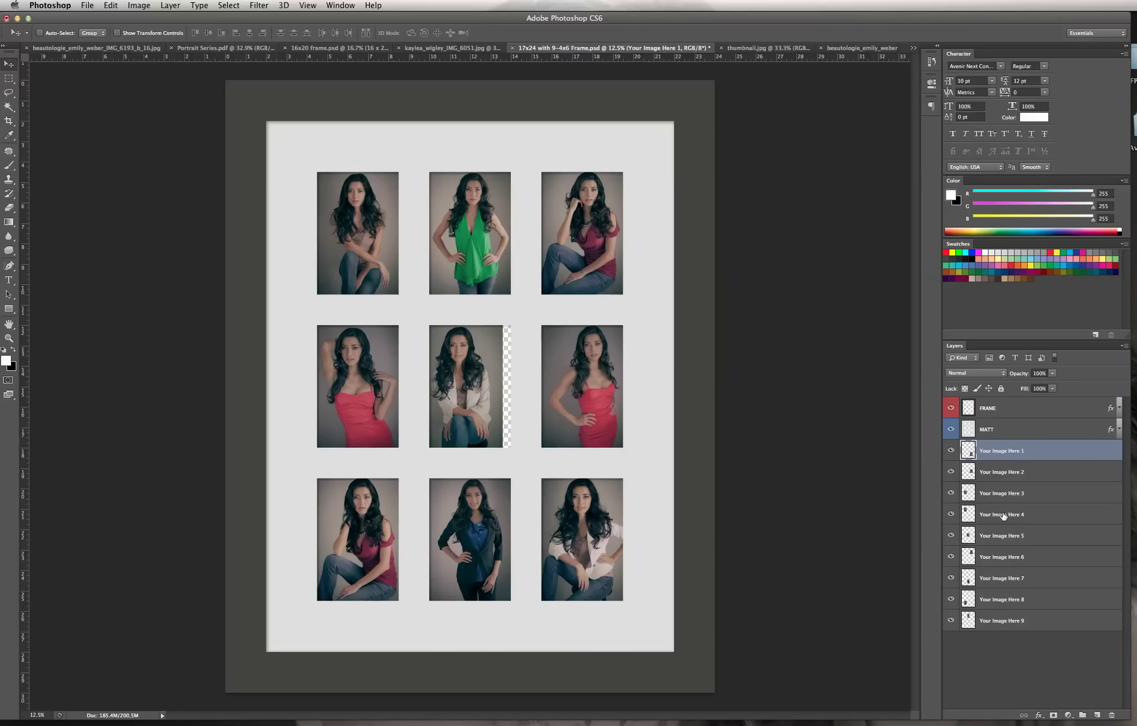
left_click(1000, 531)
left_click_drag(462, 382, 471, 383)
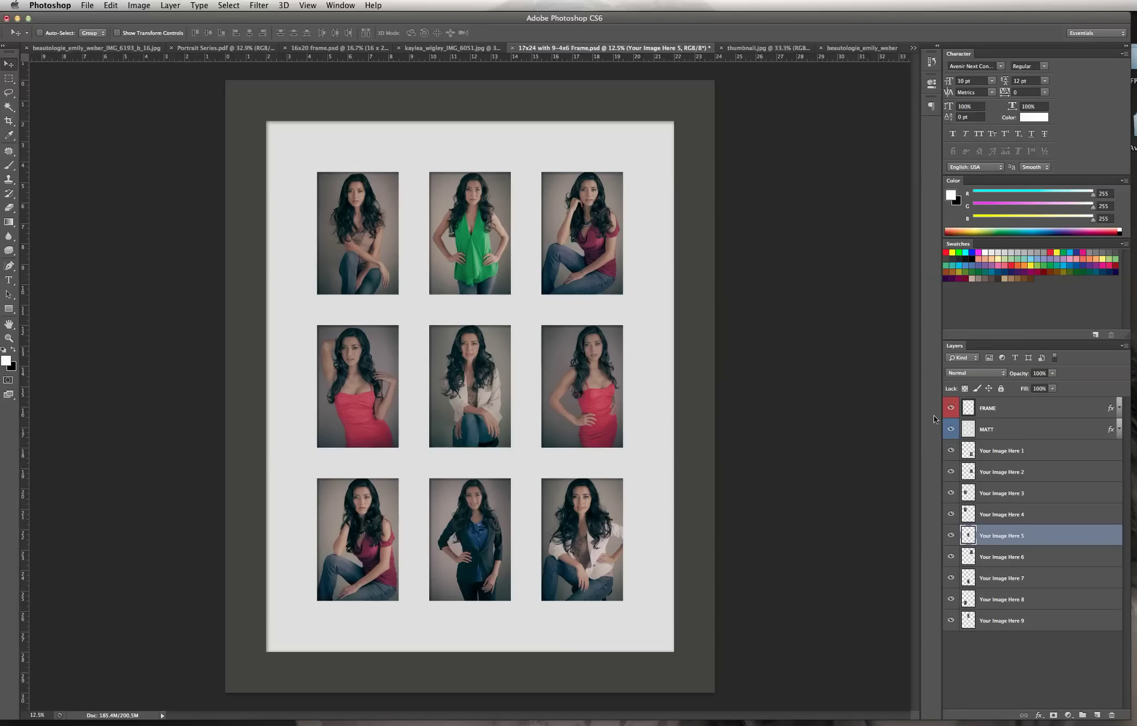
- Add a Color Overlay effect to the FRAME layer and open its overlay colour for editing
left_click(1007, 415)
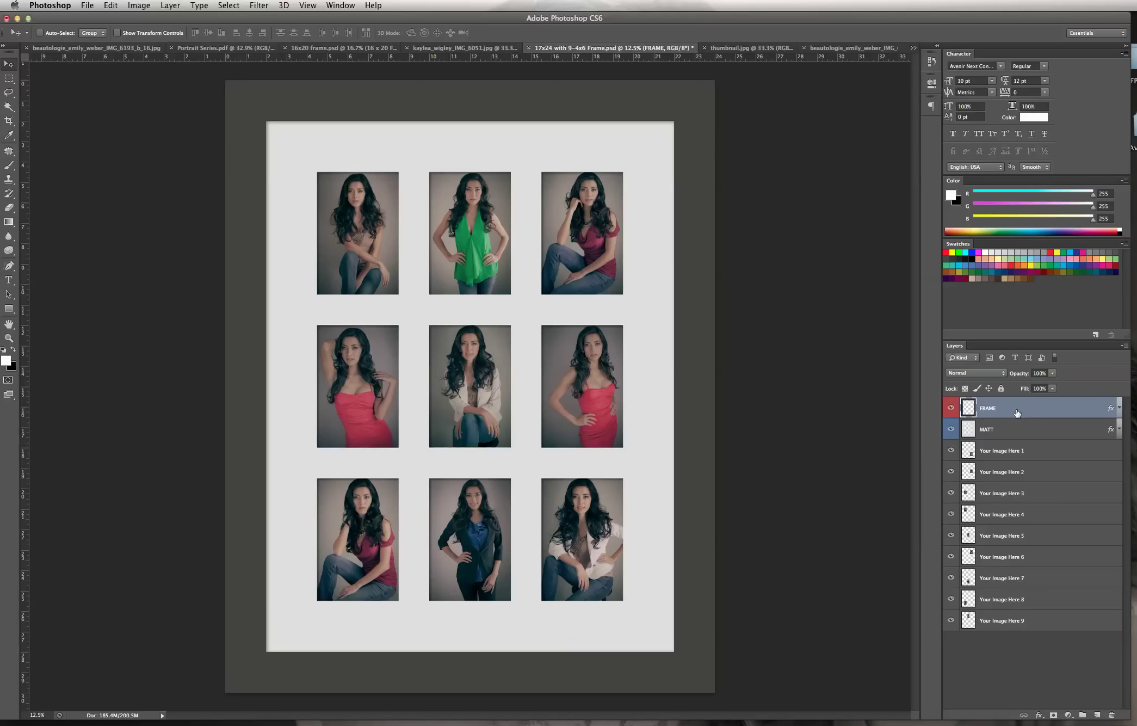
double_click(1017, 413)
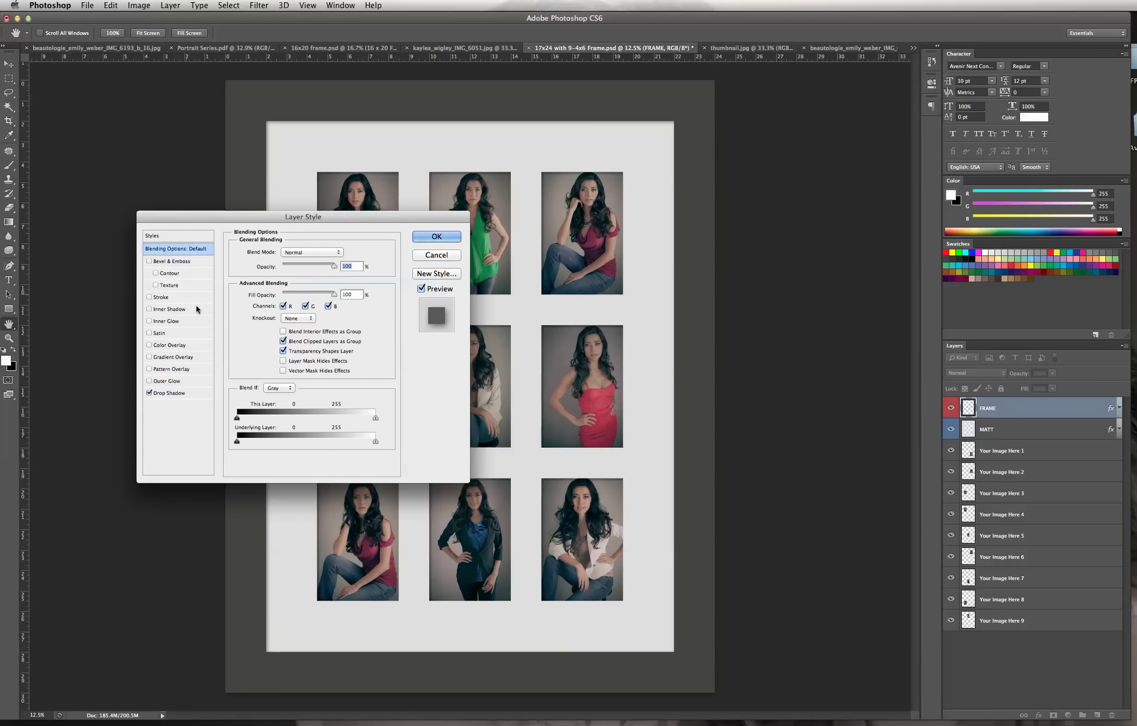
left_click(174, 344)
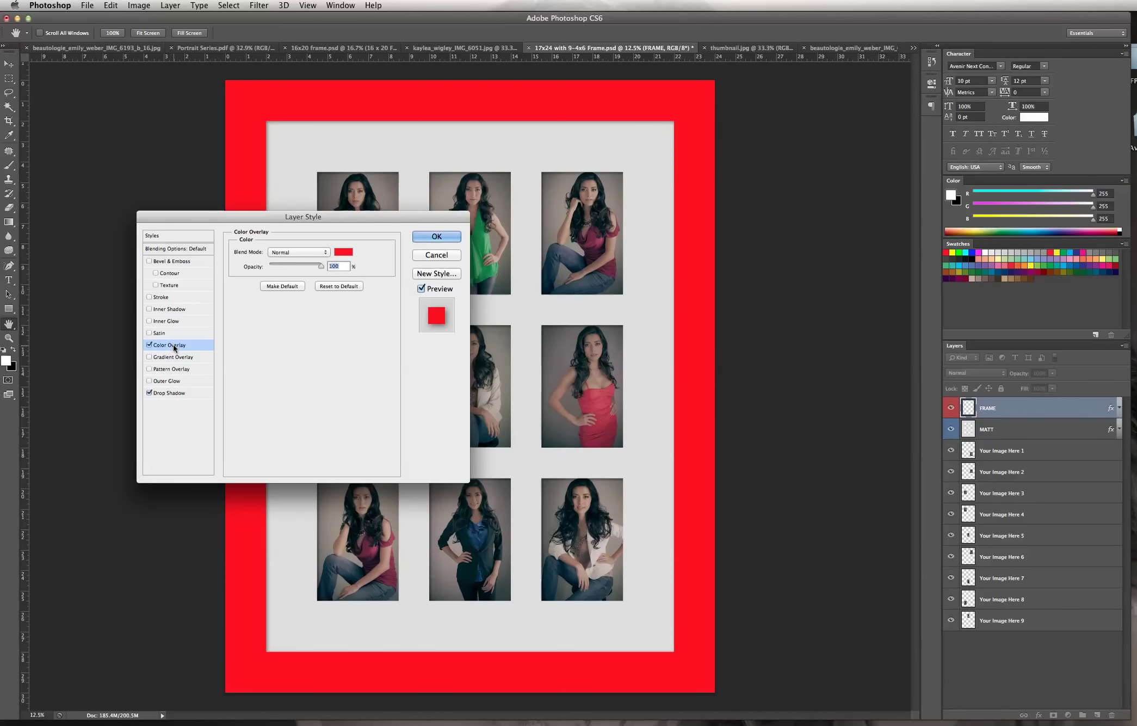
left_click(341, 253)
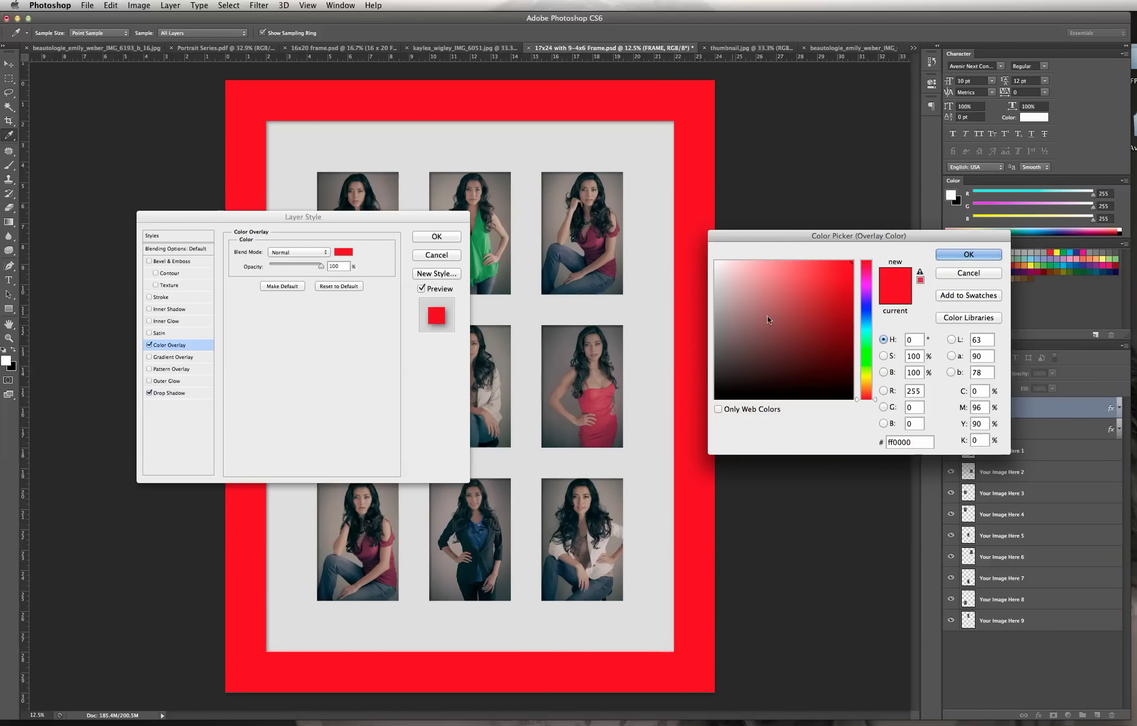
- Try blue #0054ff, green #00ff84 and near-black #050505 as the frame's overlay colour
left_click(870, 314)
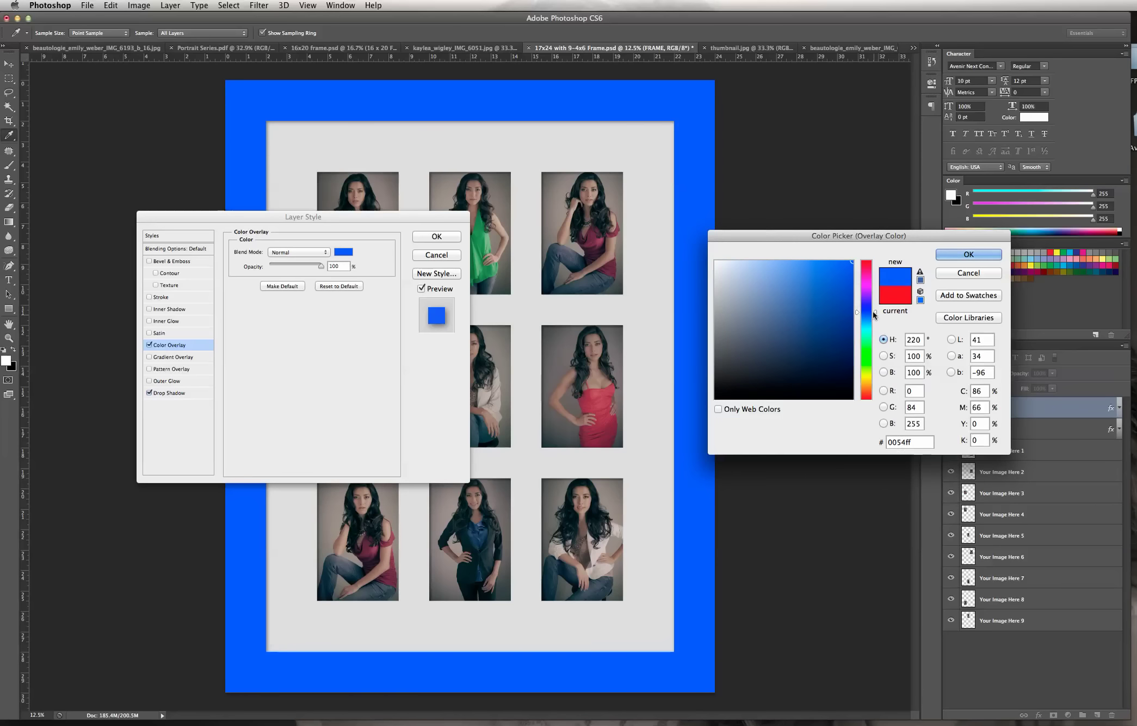
left_click_drag(873, 315, 876, 341)
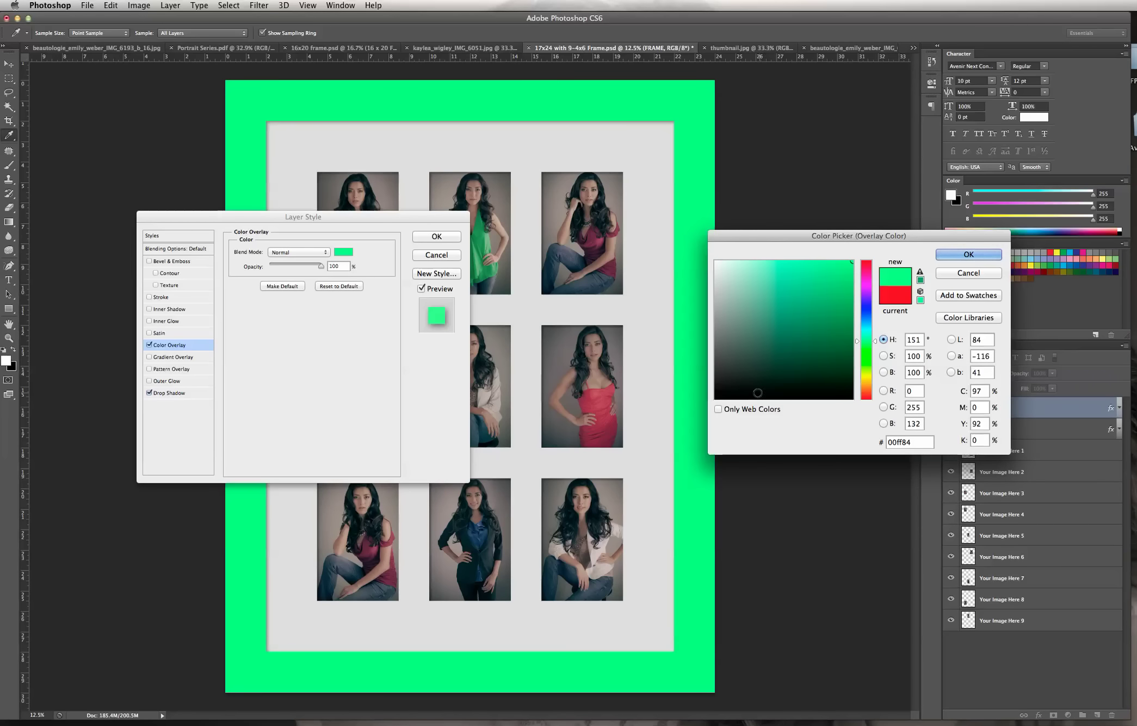
left_click(716, 397)
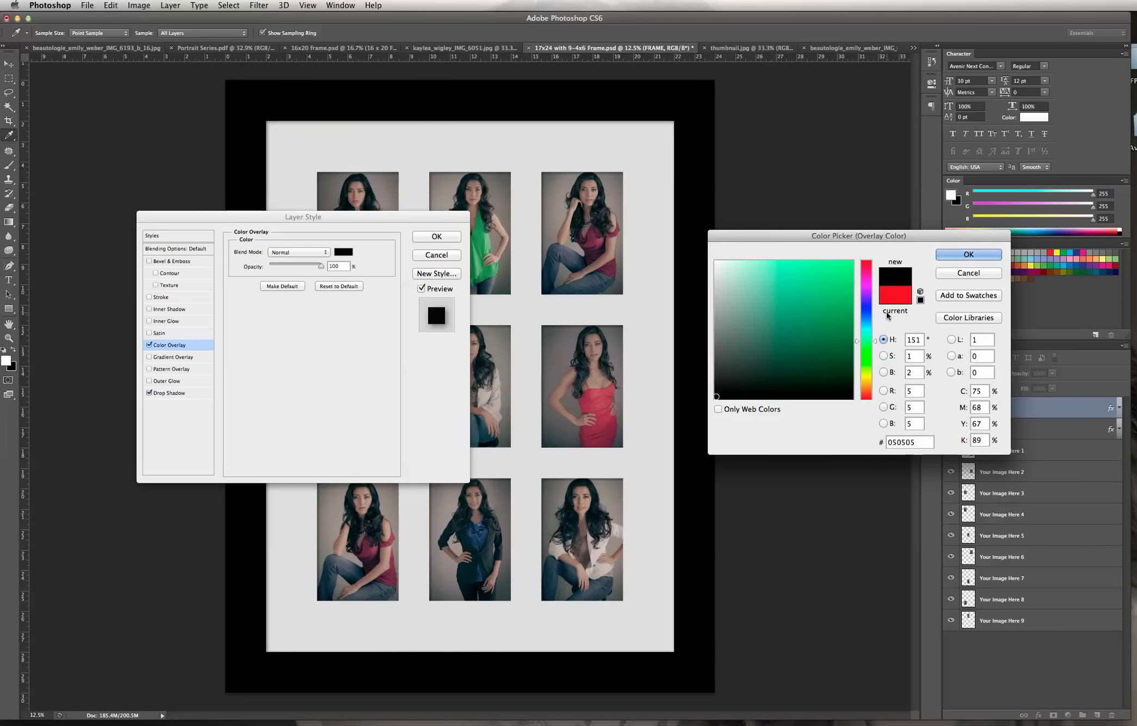
- Try overlay colour #050509 on the frame and raise its blue value to 25
double_click(920, 444)
type("050509")
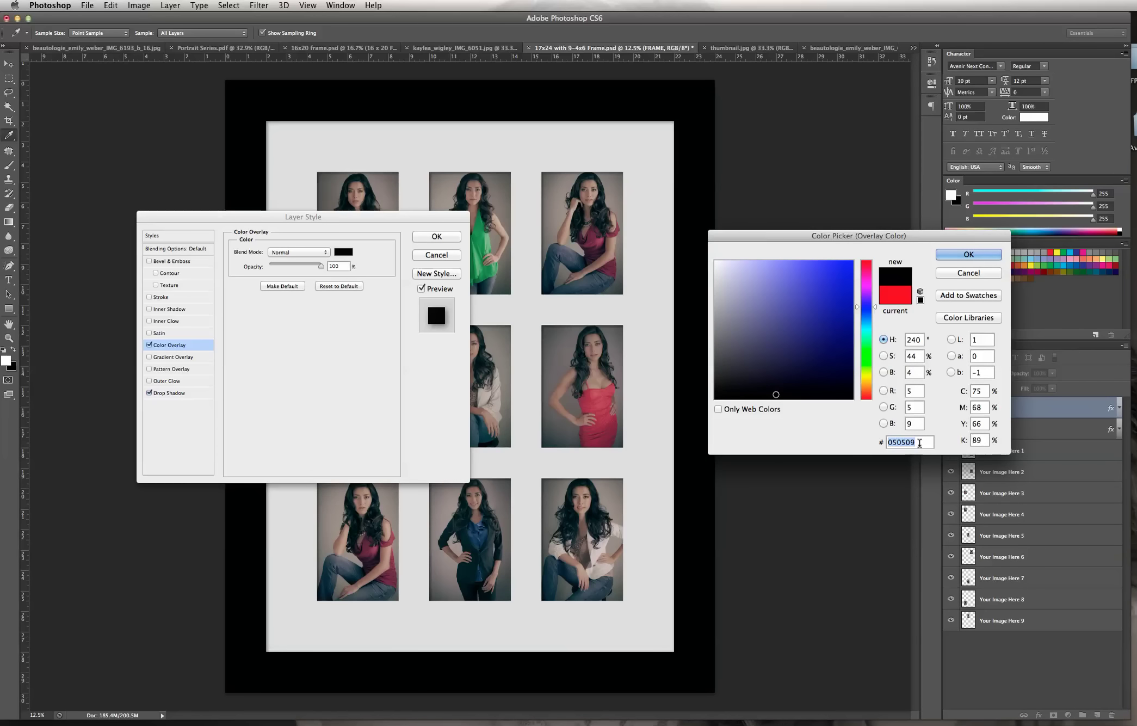
left_click(917, 406)
left_click(914, 392)
left_click_drag(916, 424, 904, 423)
type("25")
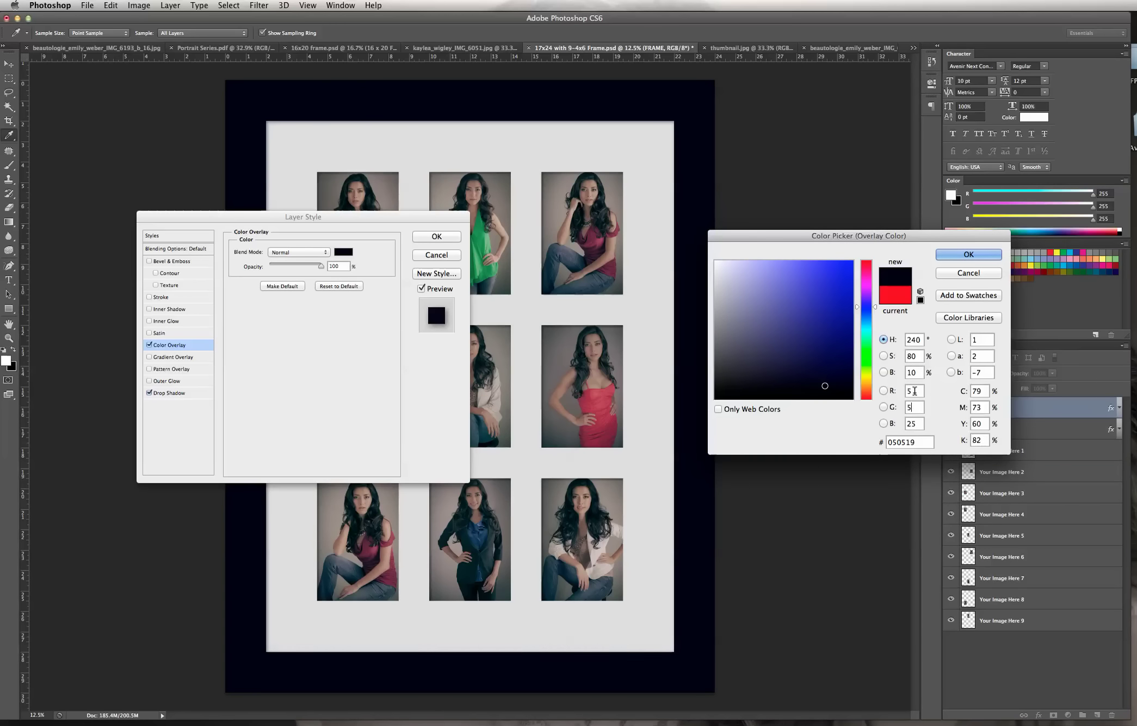
- Set the FRAME layer's overlay colour to the dark grey #595657 and apply the layer style
left_click_drag(876, 311, 875, 267)
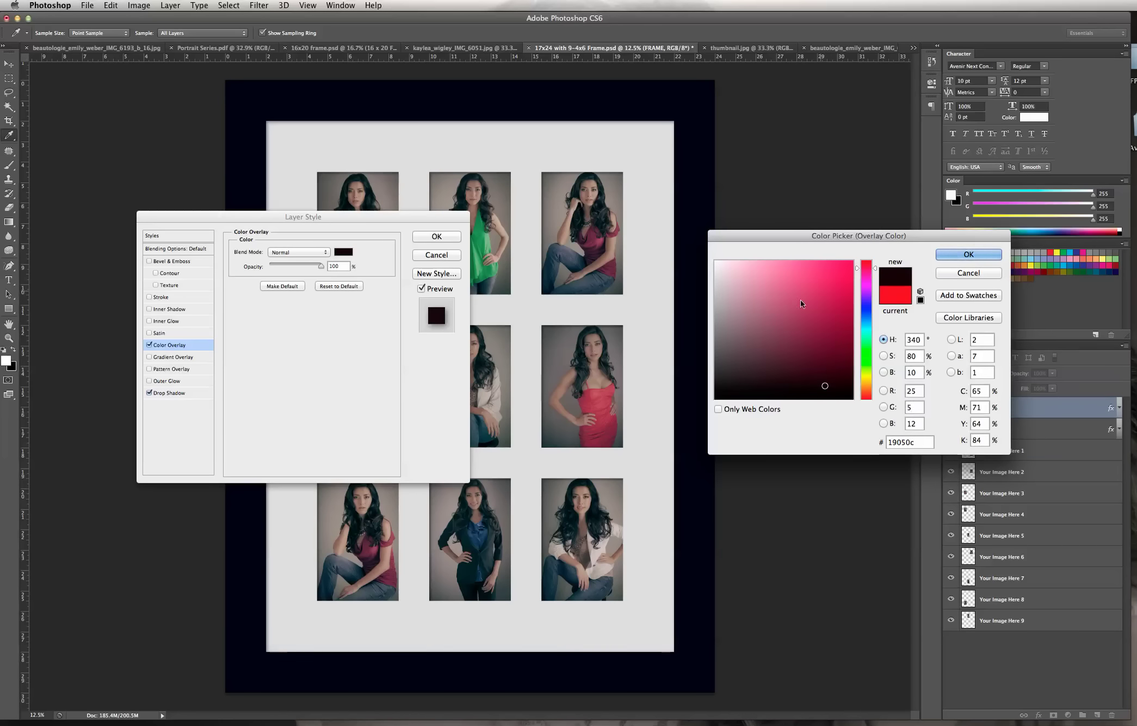
left_click(733, 341)
mouse_move(733, 341)
left_mouse_down()
mouse_move(730, 330)
mouse_move(720, 338)
mouse_move(734, 317)
left_mouse_up()
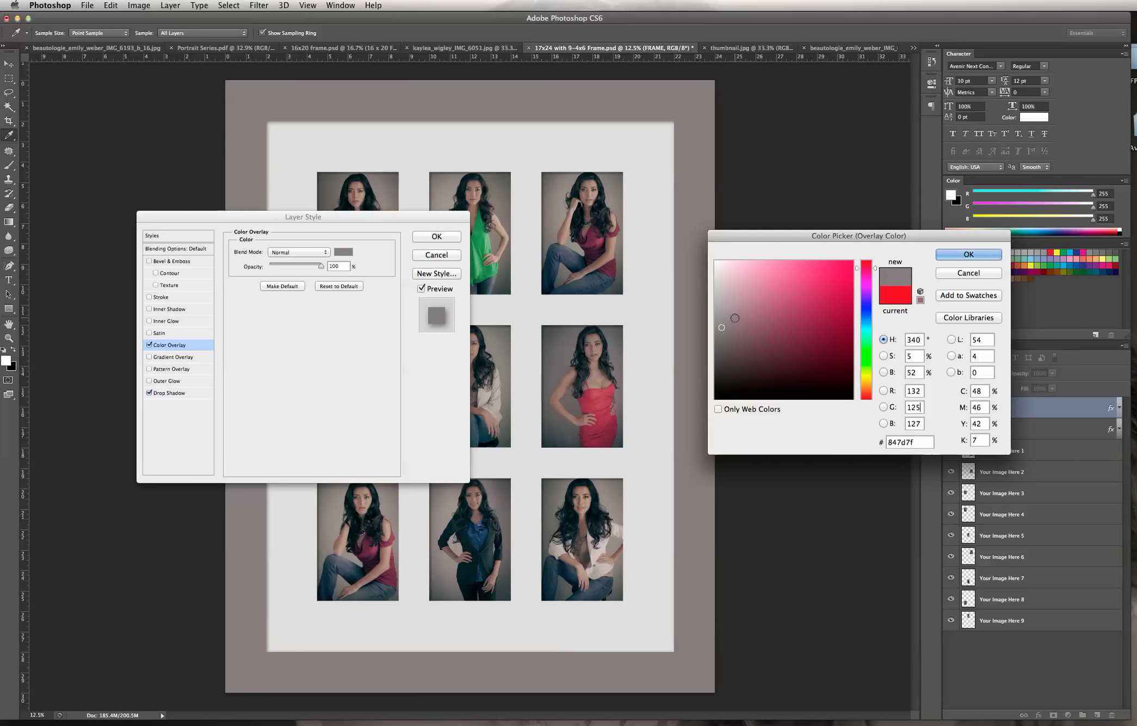
left_click(719, 351)
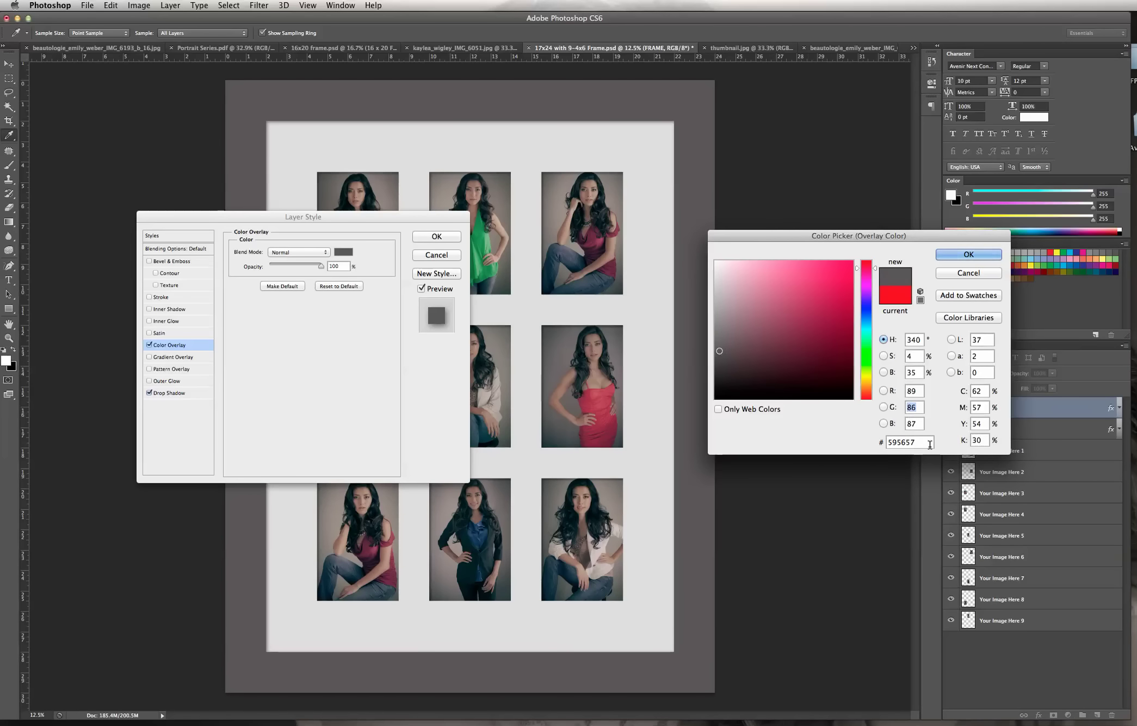
left_click_drag(919, 441, 882, 440)
double_click(914, 391)
double_click(978, 391)
left_click(981, 405)
left_click(969, 254)
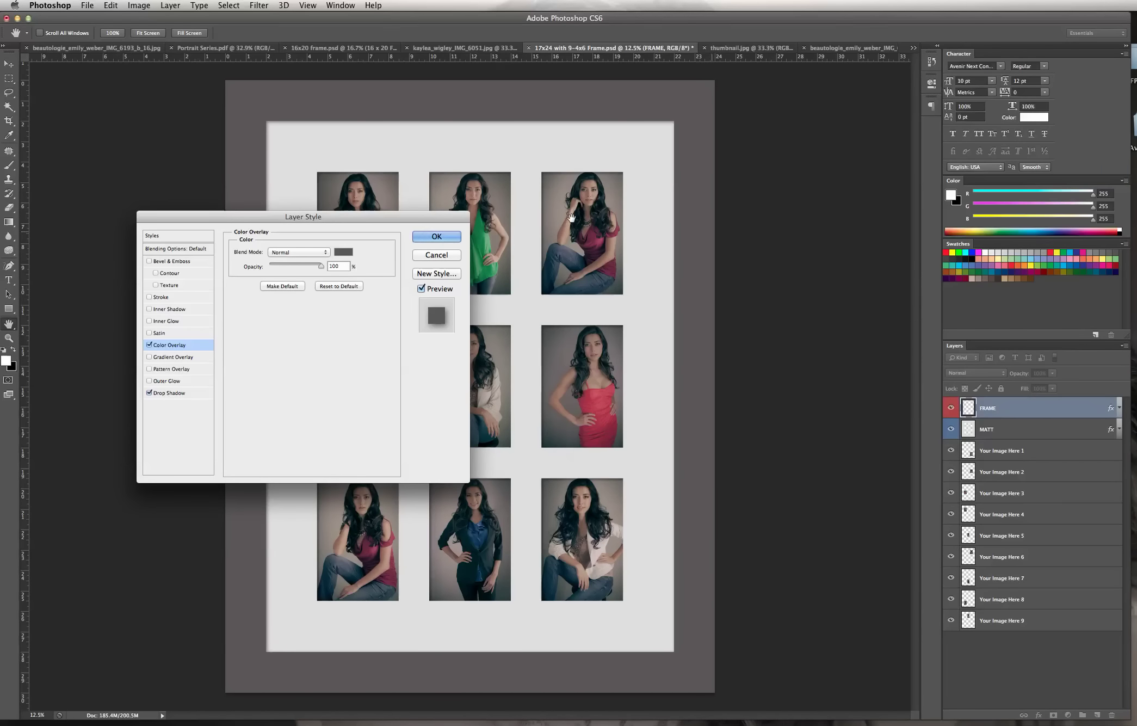
left_click(442, 236)
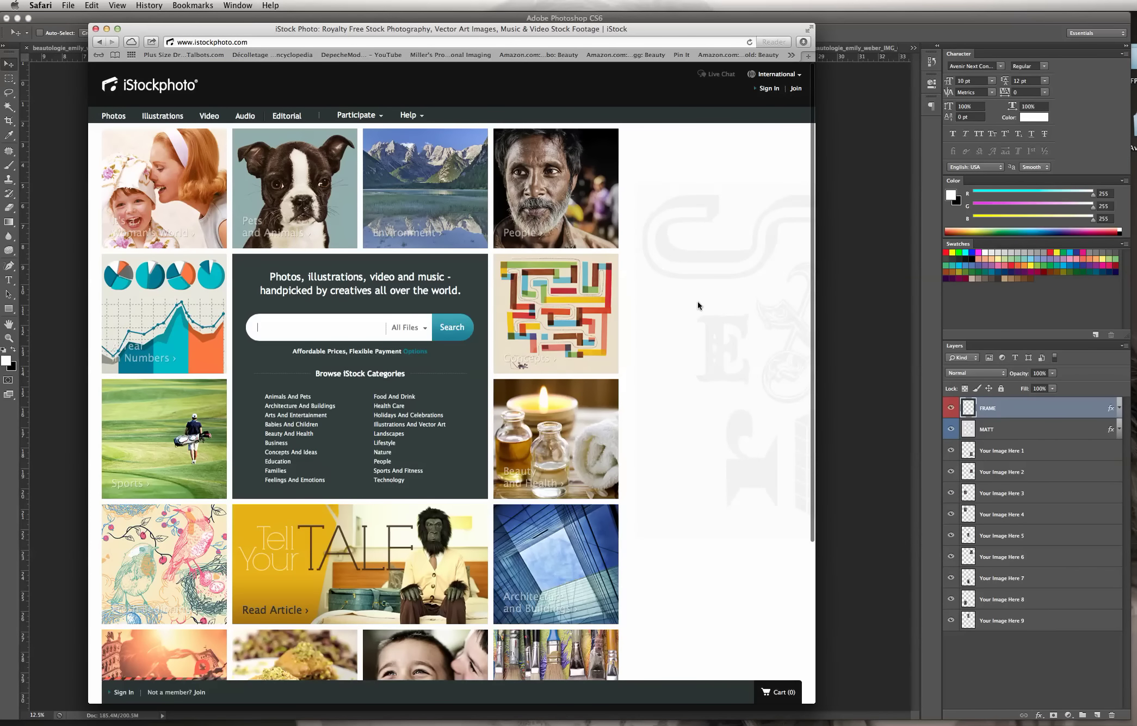
- Switch to Safari and search iStockphoto for "wood grain tile pattern"
scroll(698, 302, "down", 1)
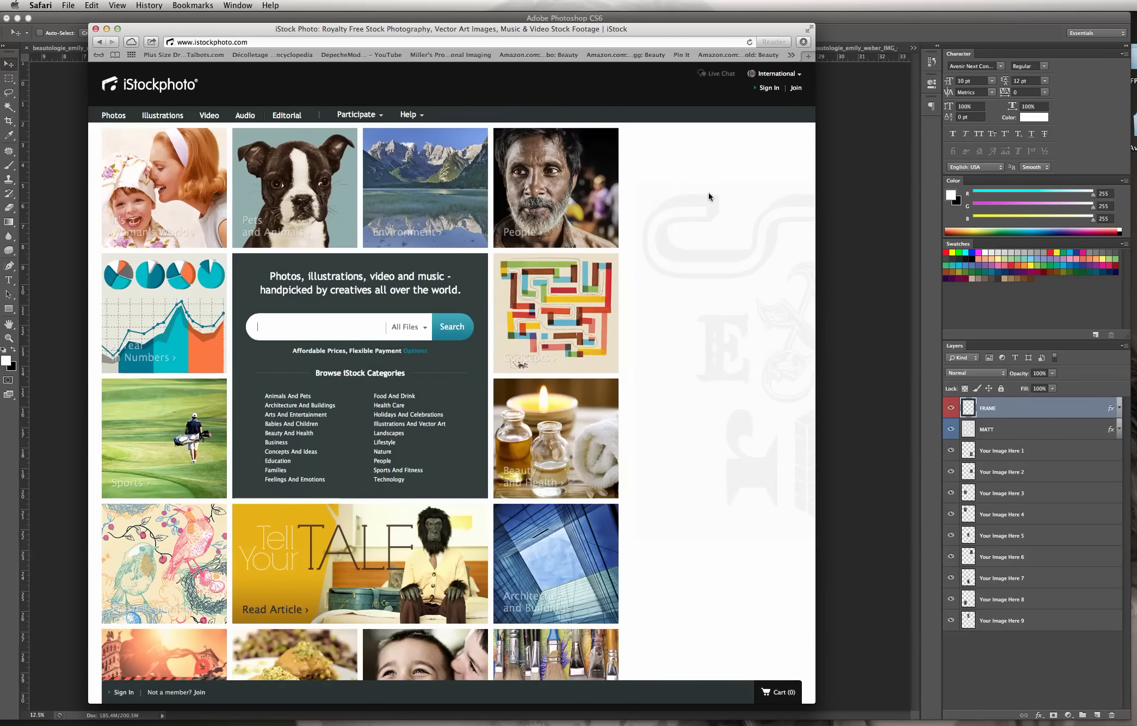
type("od")
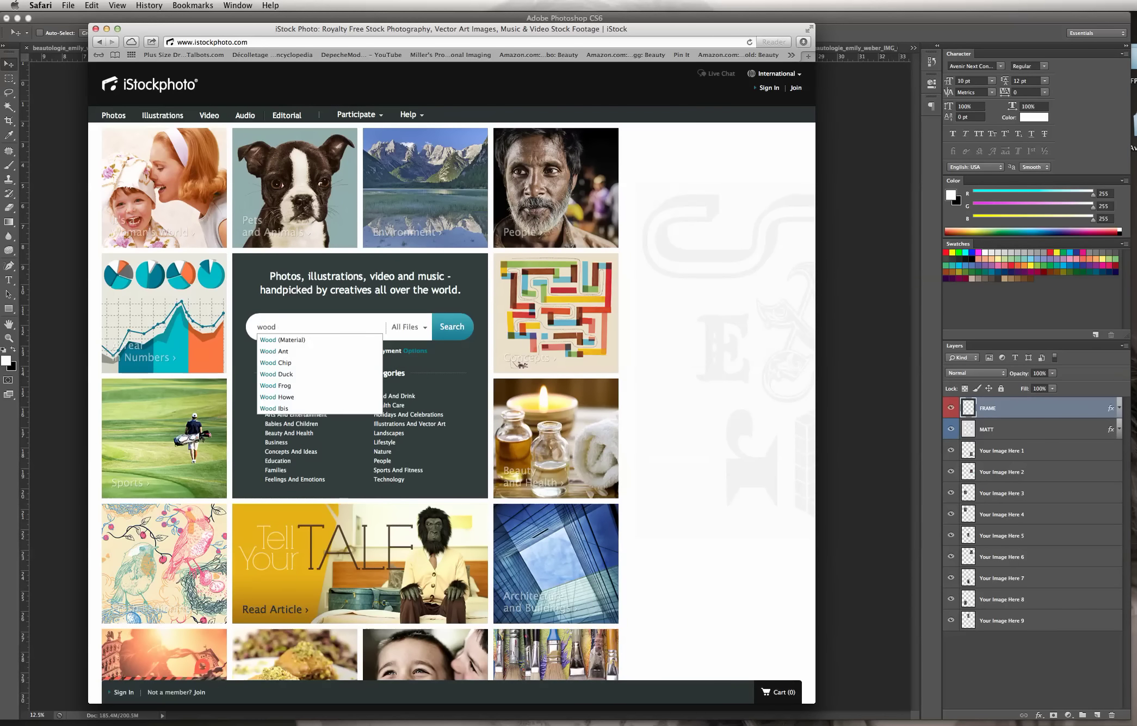
type(" gra")
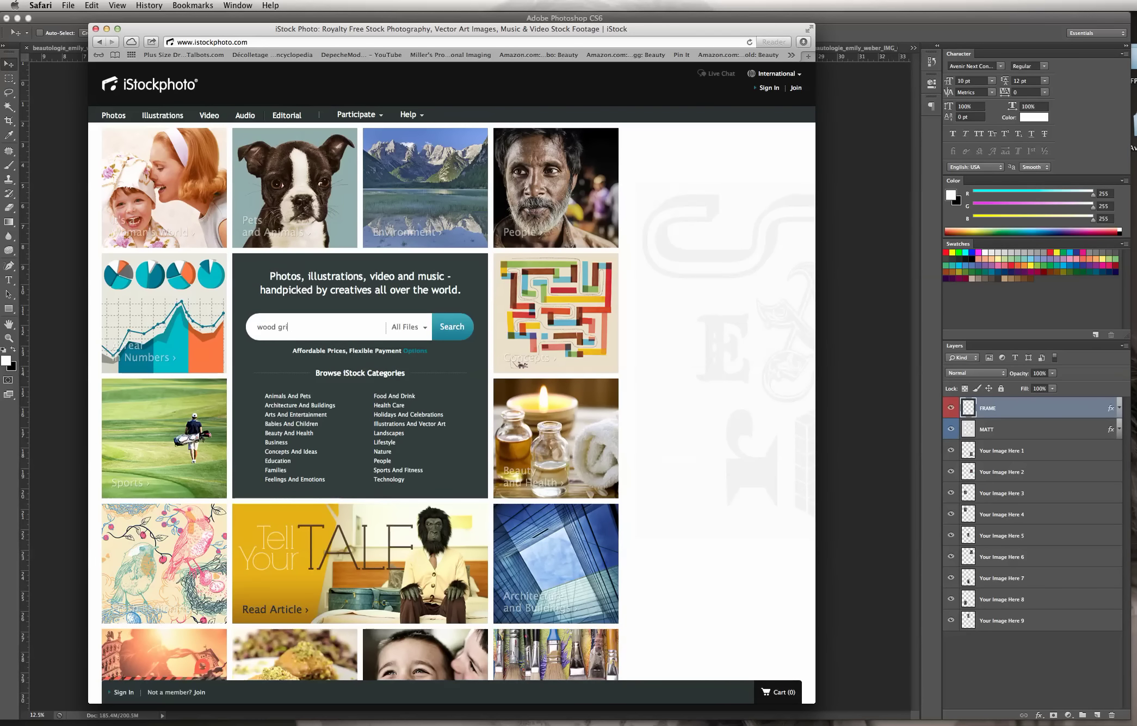
type("in")
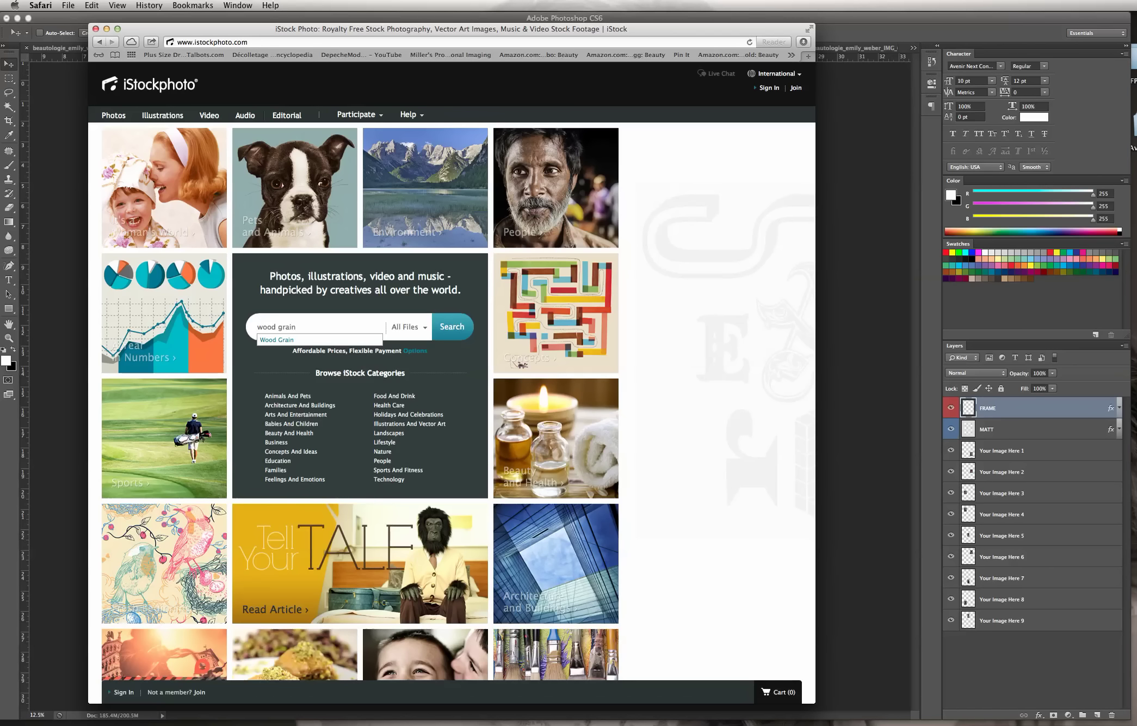
key("Escape")
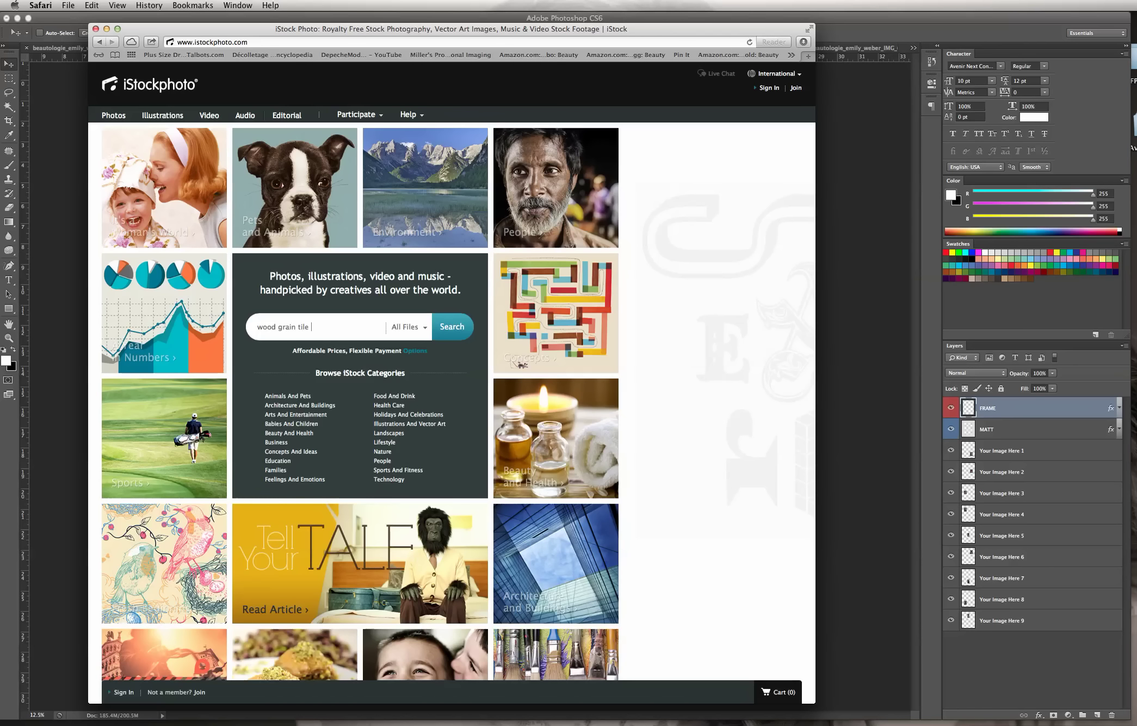
type("pattern")
key("Return")
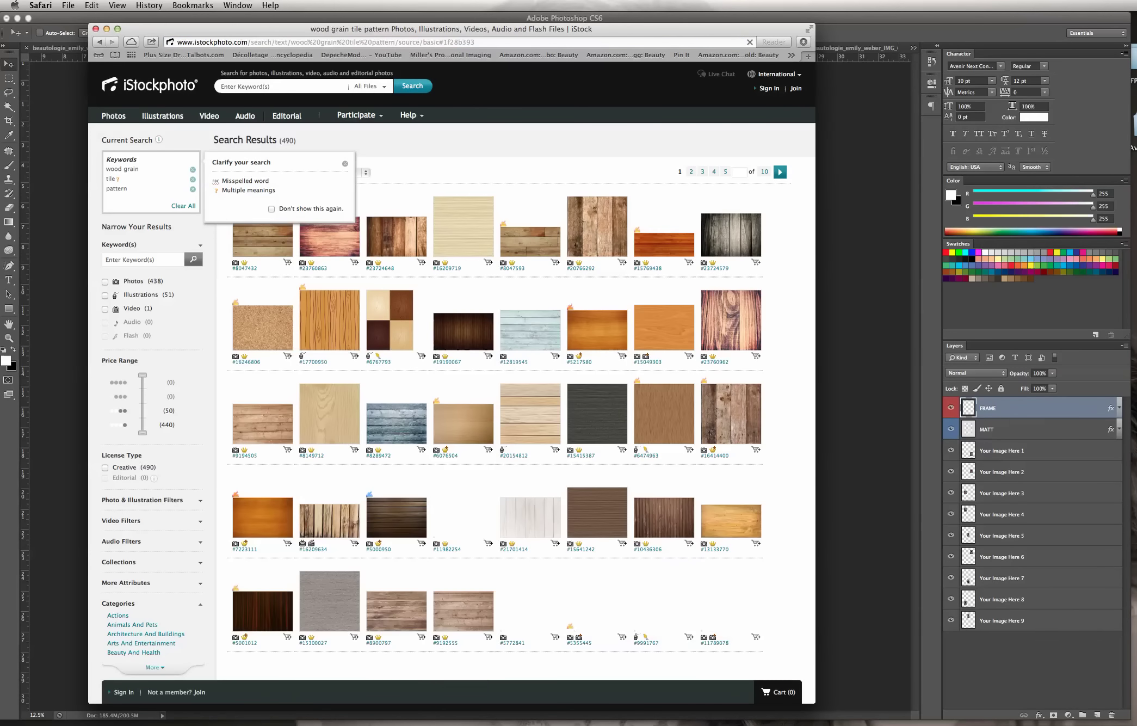
- Restrict the stock search to Illustrations and search for "wood grain tile"
left_click(373, 86)
left_click(381, 129)
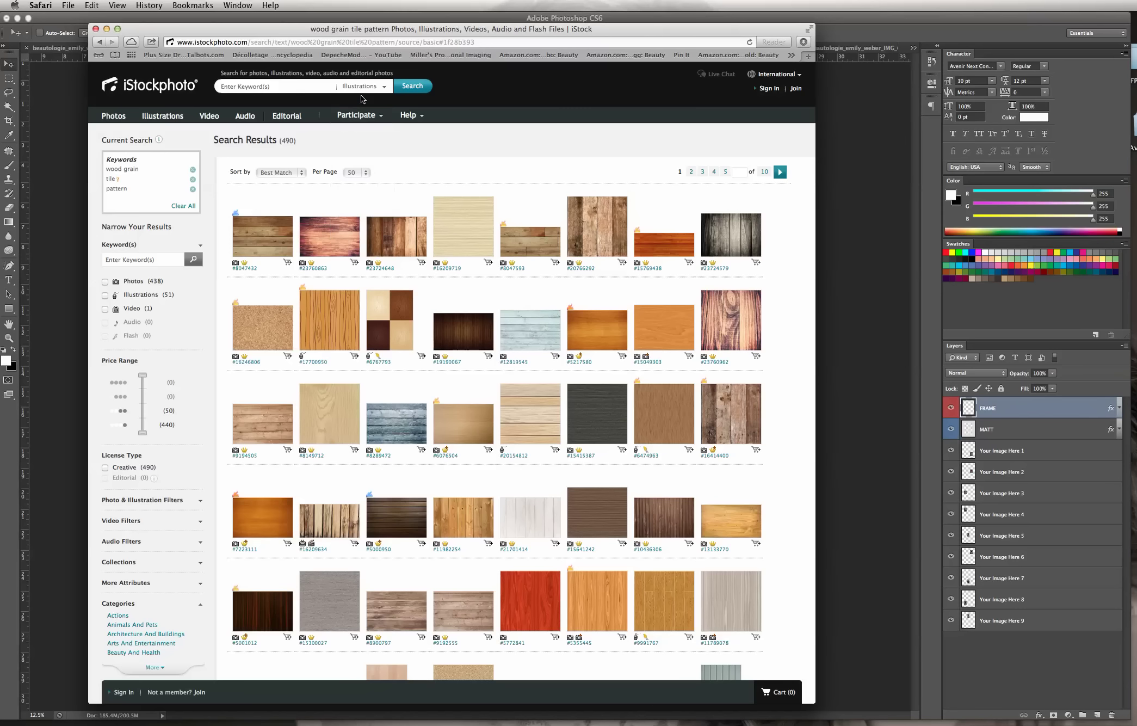
left_click(309, 87)
type("wood grain tile")
left_click(418, 89)
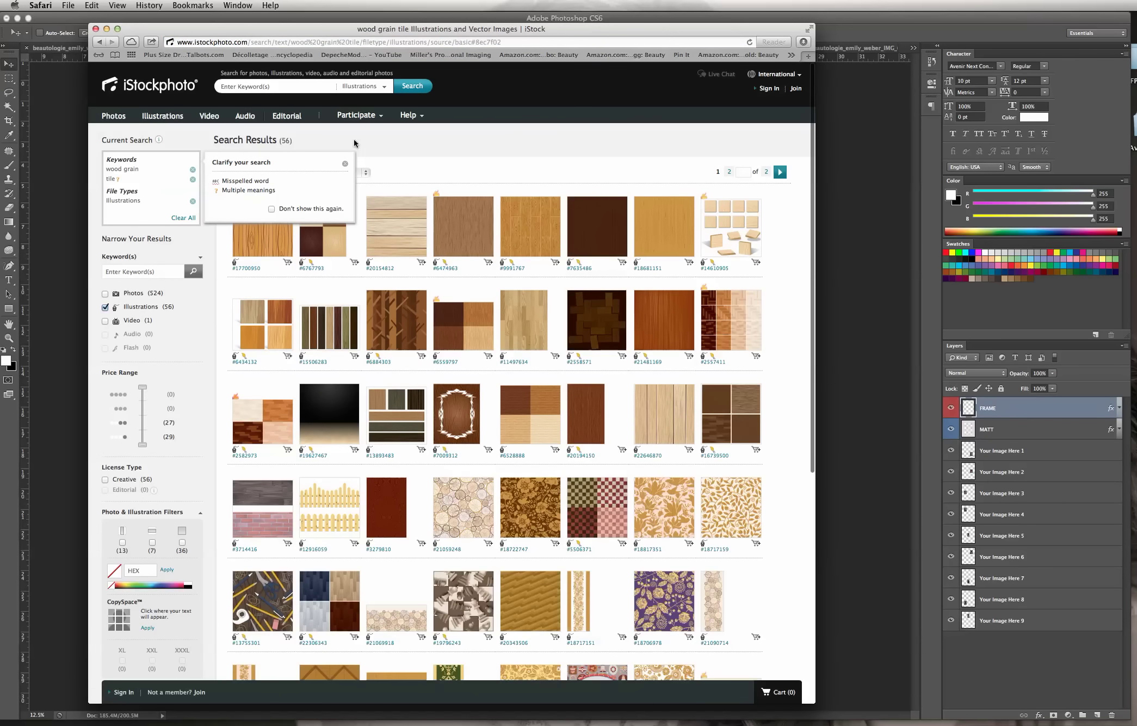
- Dismiss the search clarification and preview the wood texture and seamless pattern thumbnails in the results
left_click(346, 166)
mouse_move(466, 326)
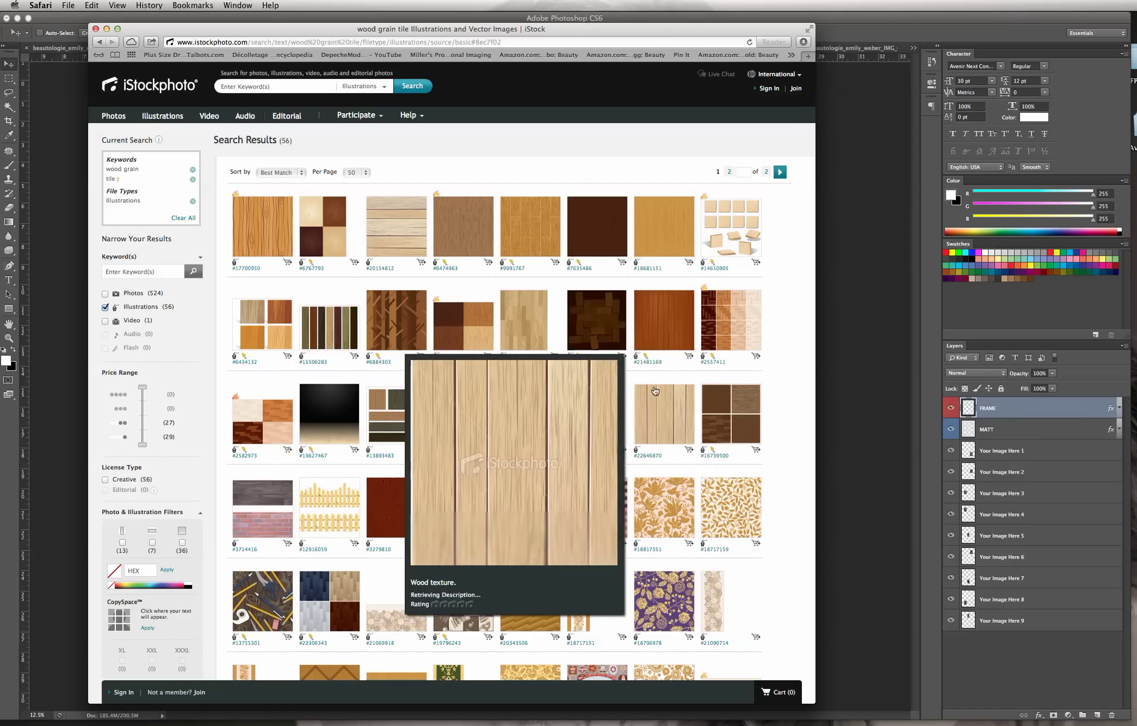
mouse_move(738, 440)
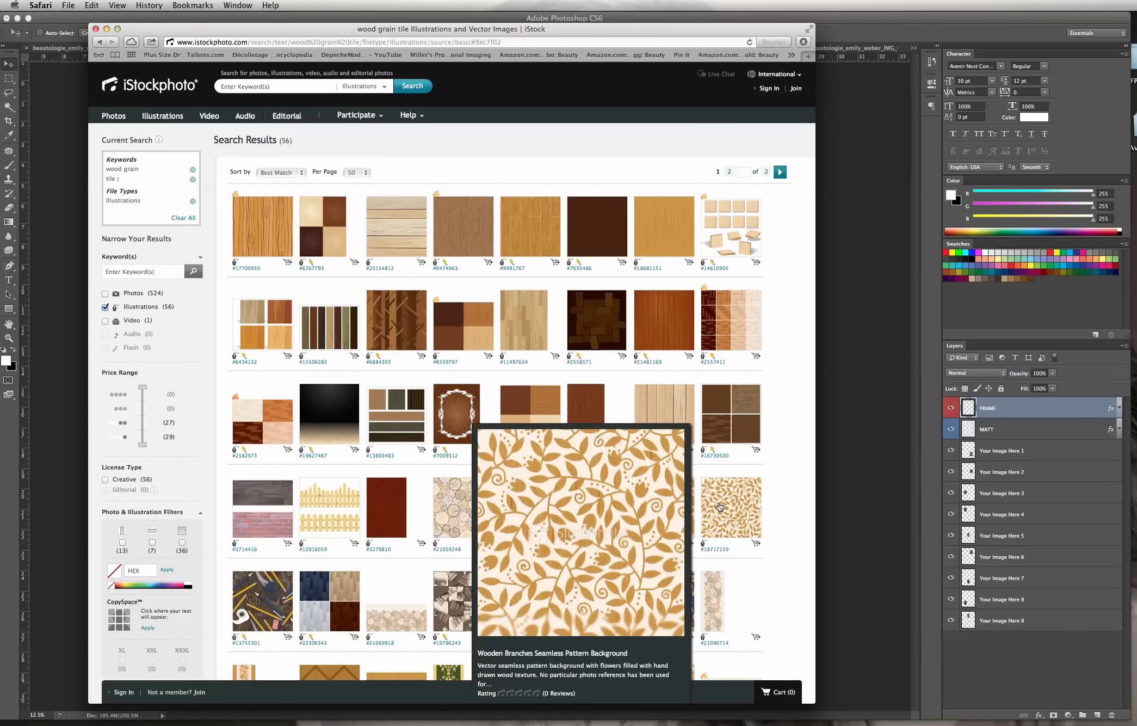
- Preview the red-brown wood texture and dark wood seamless texture thumbnails in the results, and return to Photoshop
mouse_move(657, 335)
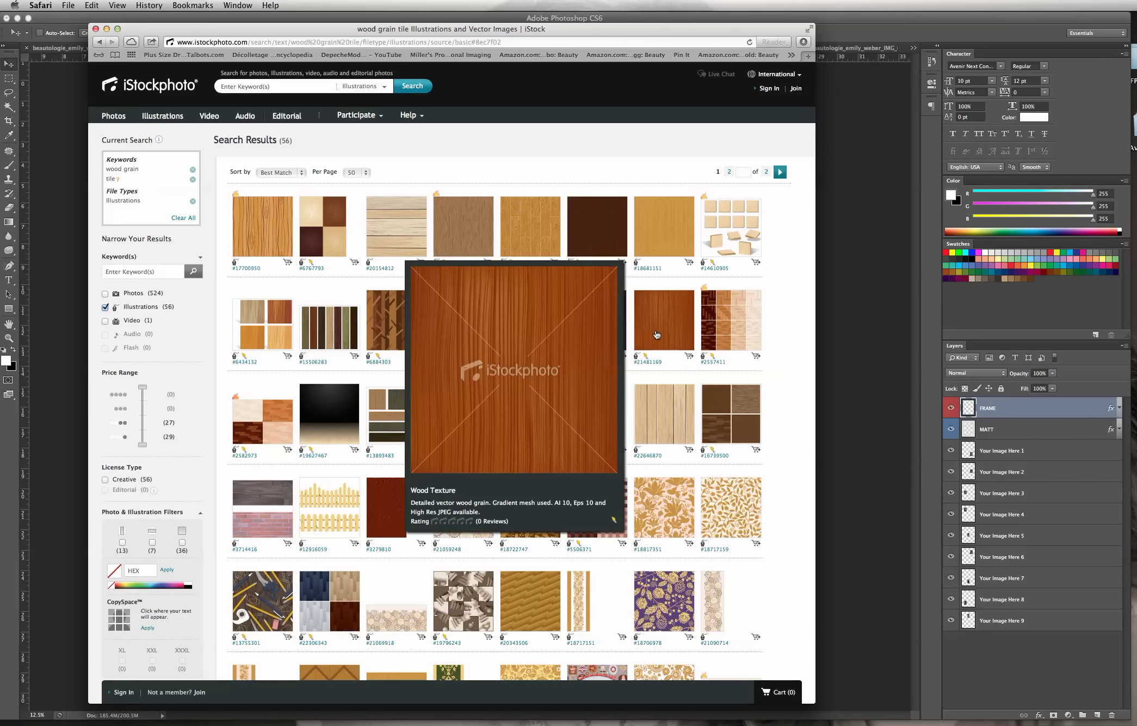
mouse_move(605, 235)
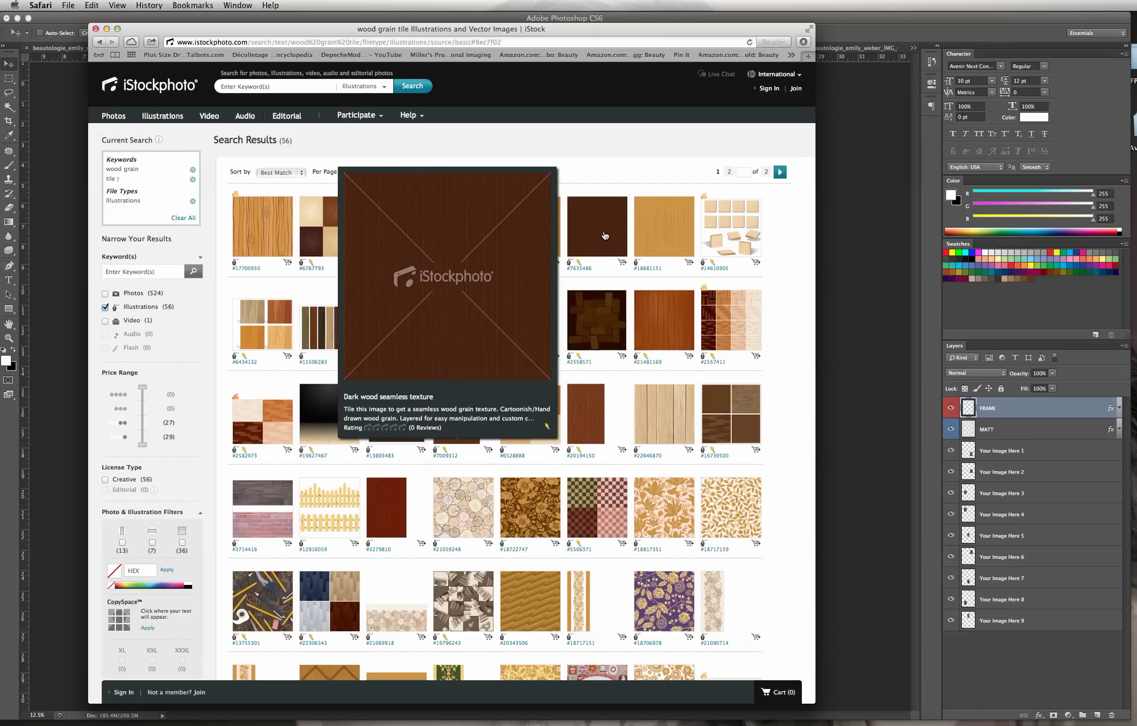
mouse_move(290, 322)
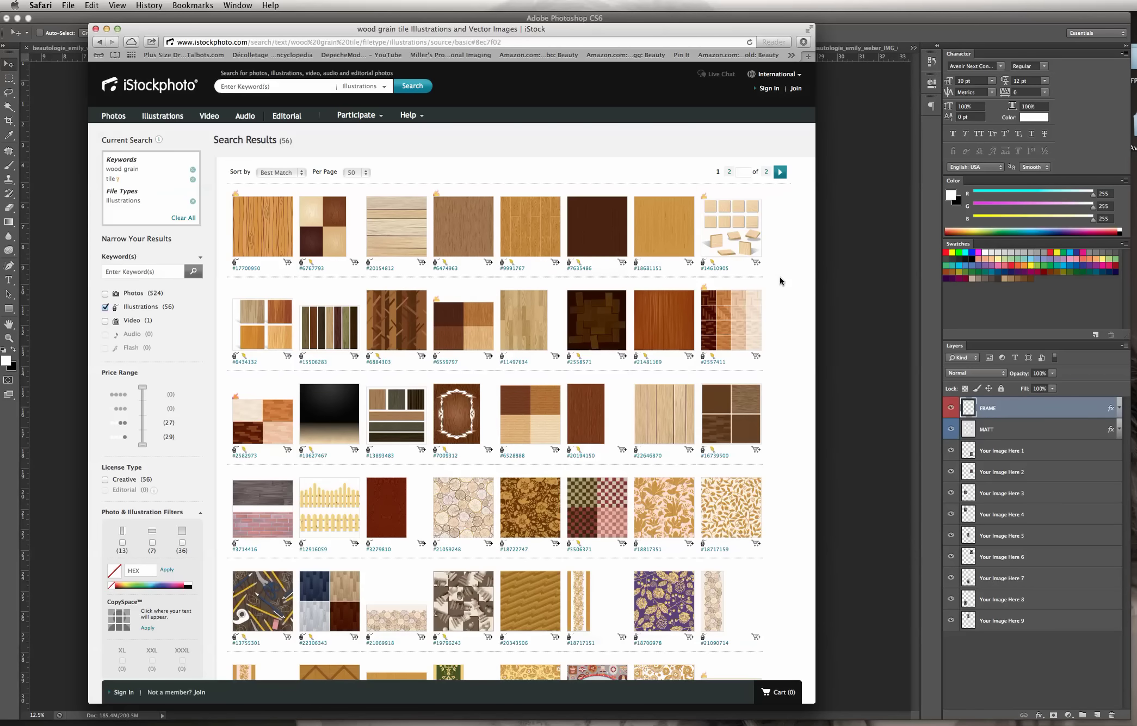
left_click(107, 29)
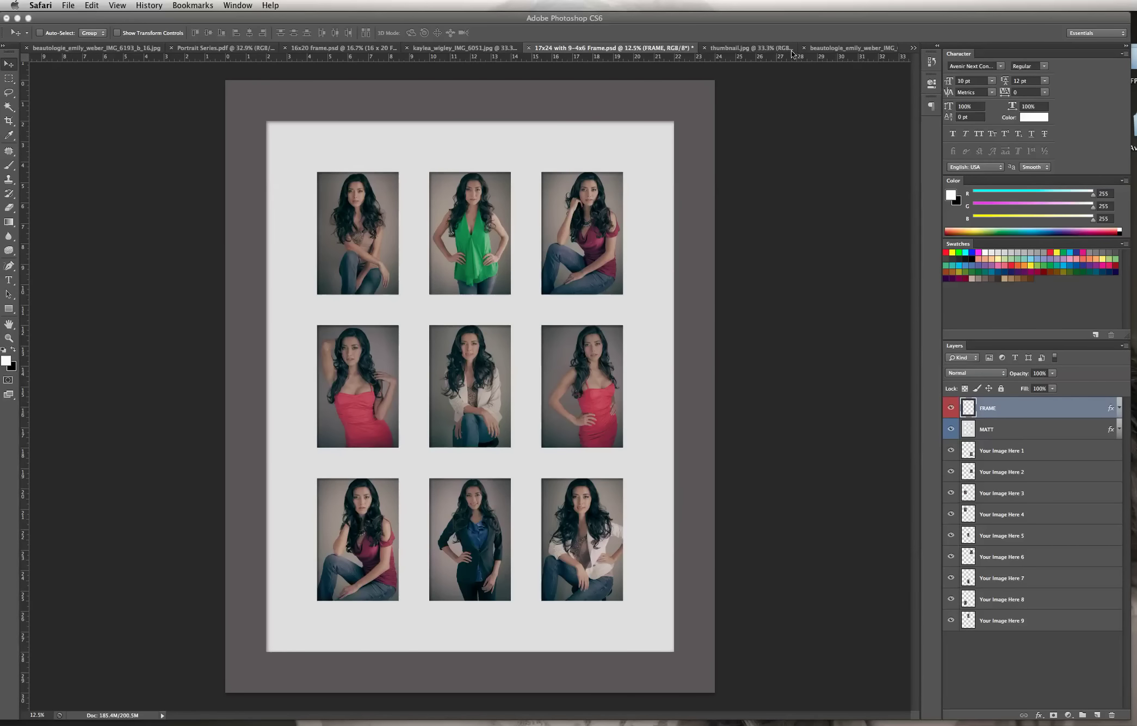
- Crop thumbnail.jpg to its upper-left dark wood quadrant, aligning the crop corner exactly with the boundary between the four tiles
left_click(775, 47)
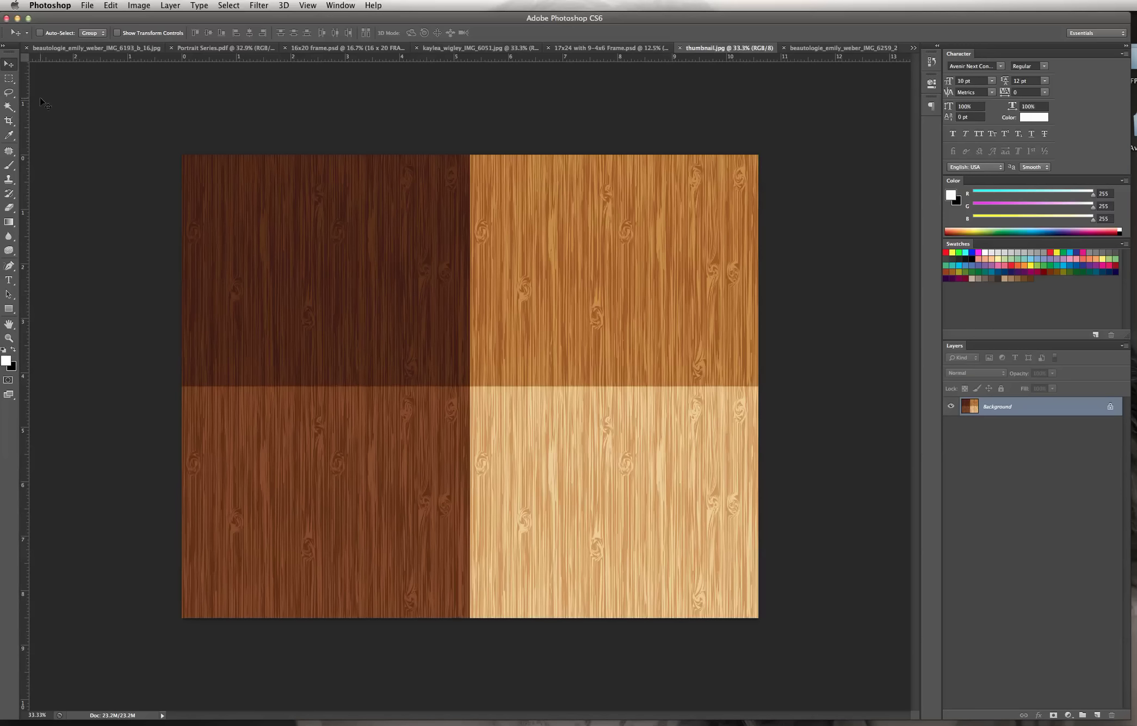
left_click(7, 123)
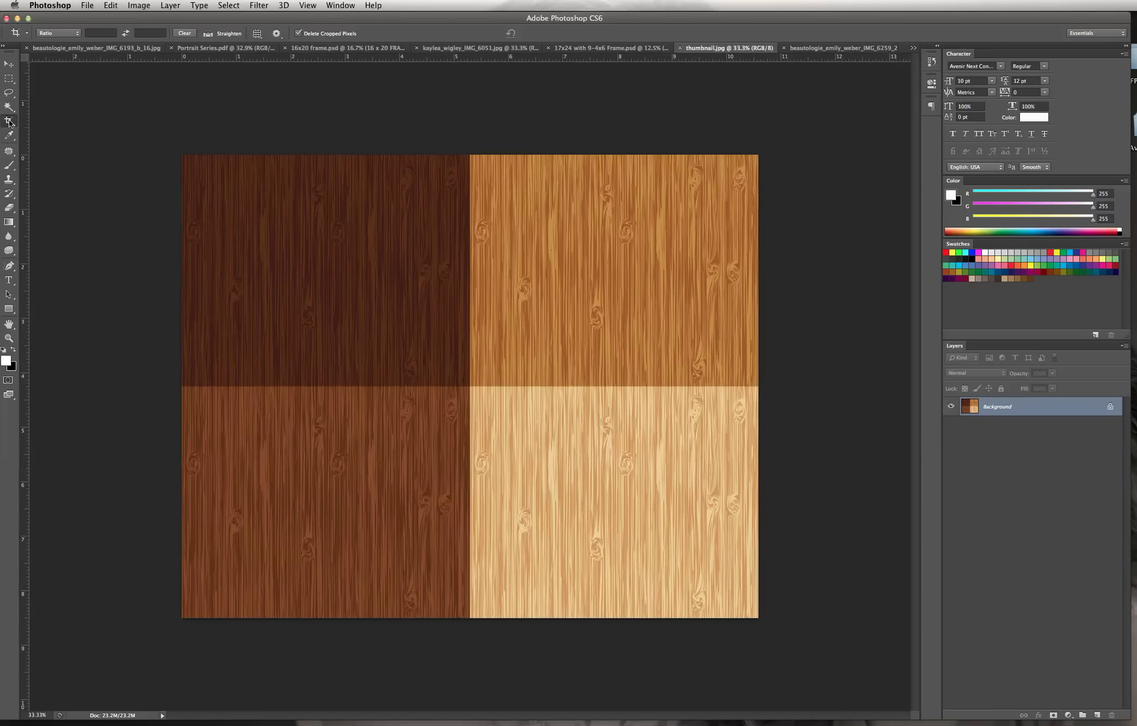
left_click(7, 122)
left_click_drag(754, 615, 635, 518)
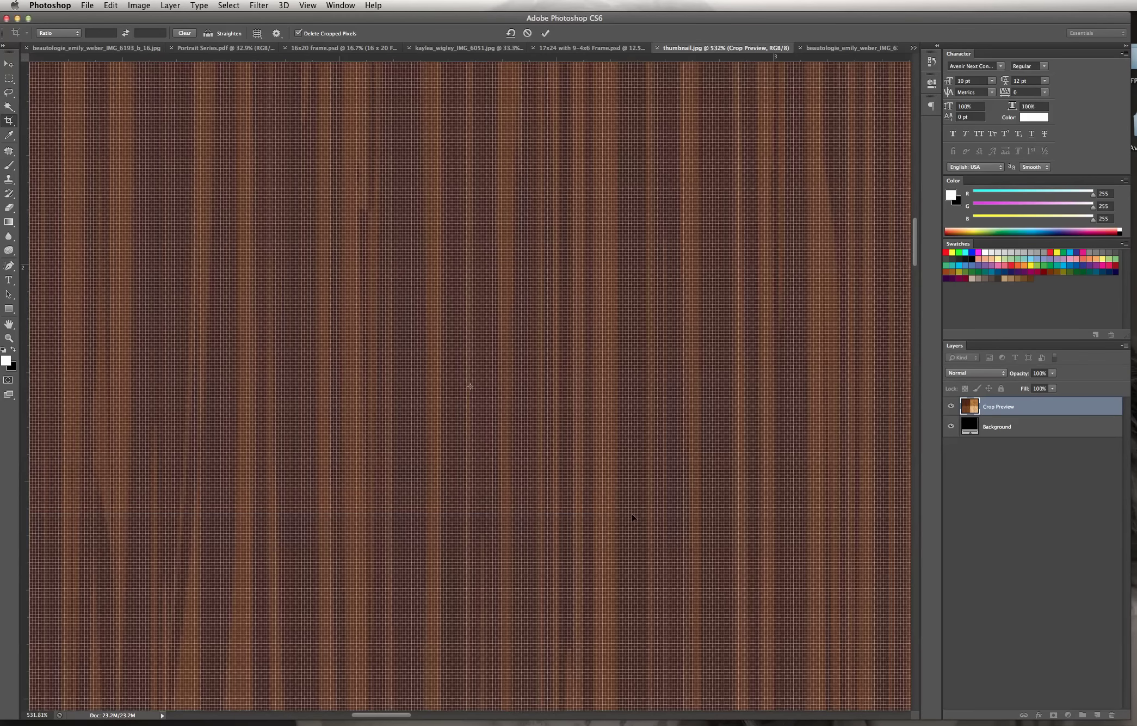
key("super+0")
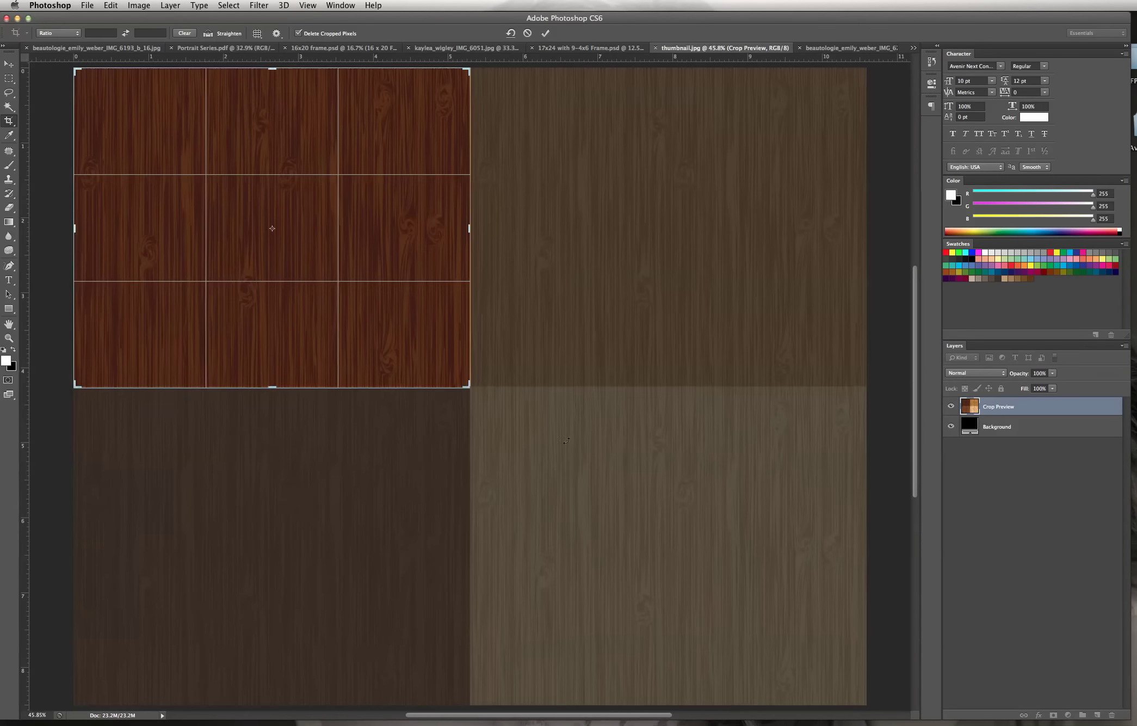
left_click_drag(538, 419, 568, 431)
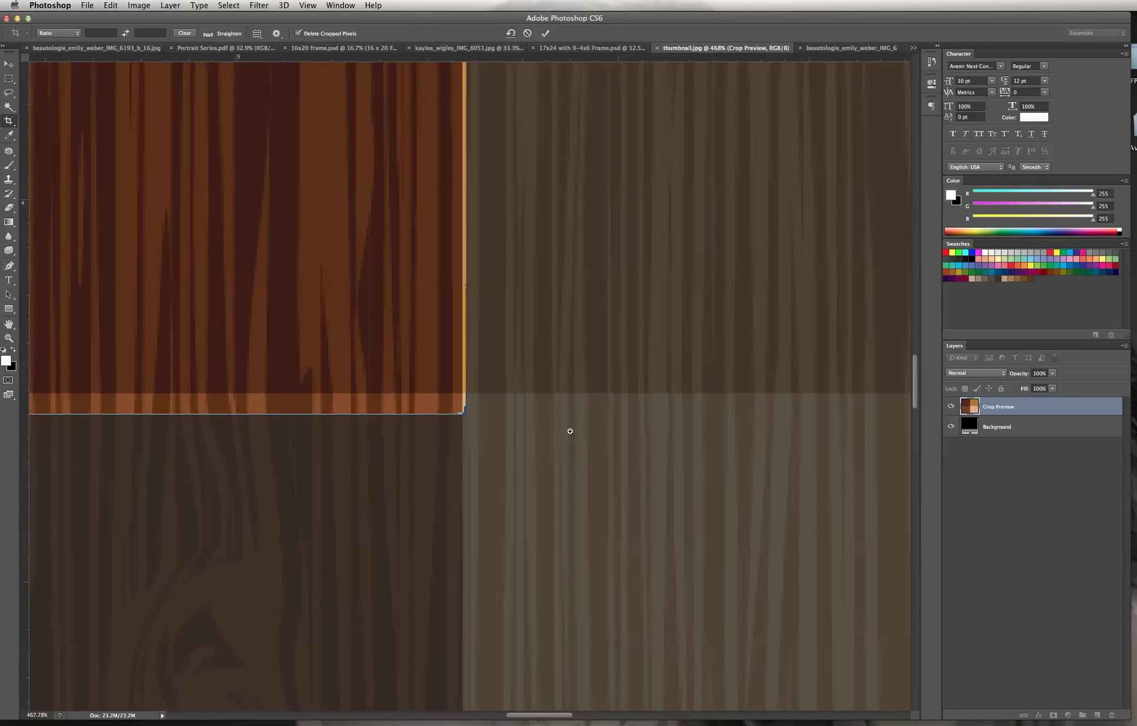
left_click_drag(466, 417, 463, 405)
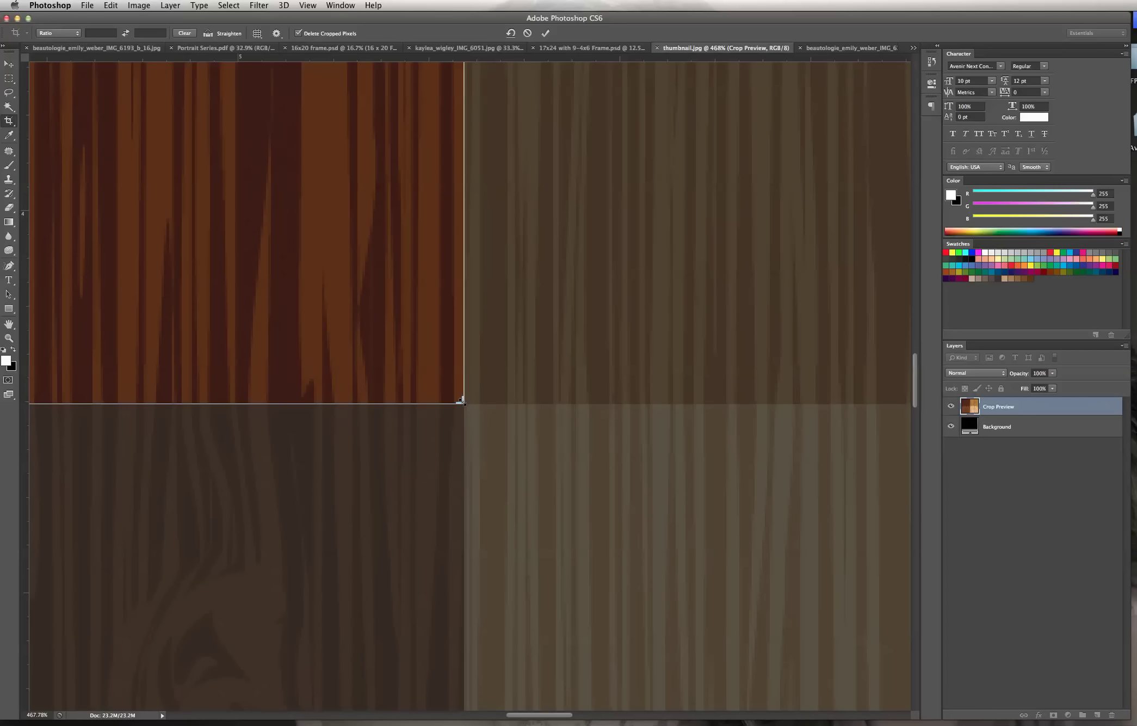
left_click(9, 338)
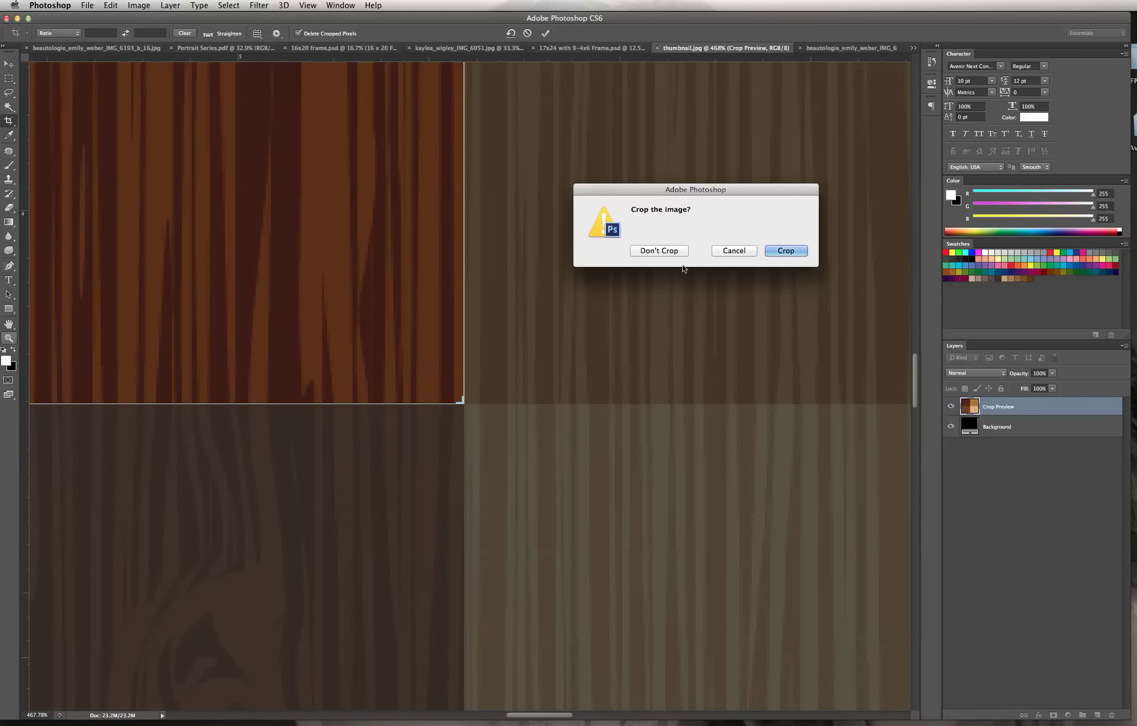
left_click(779, 249)
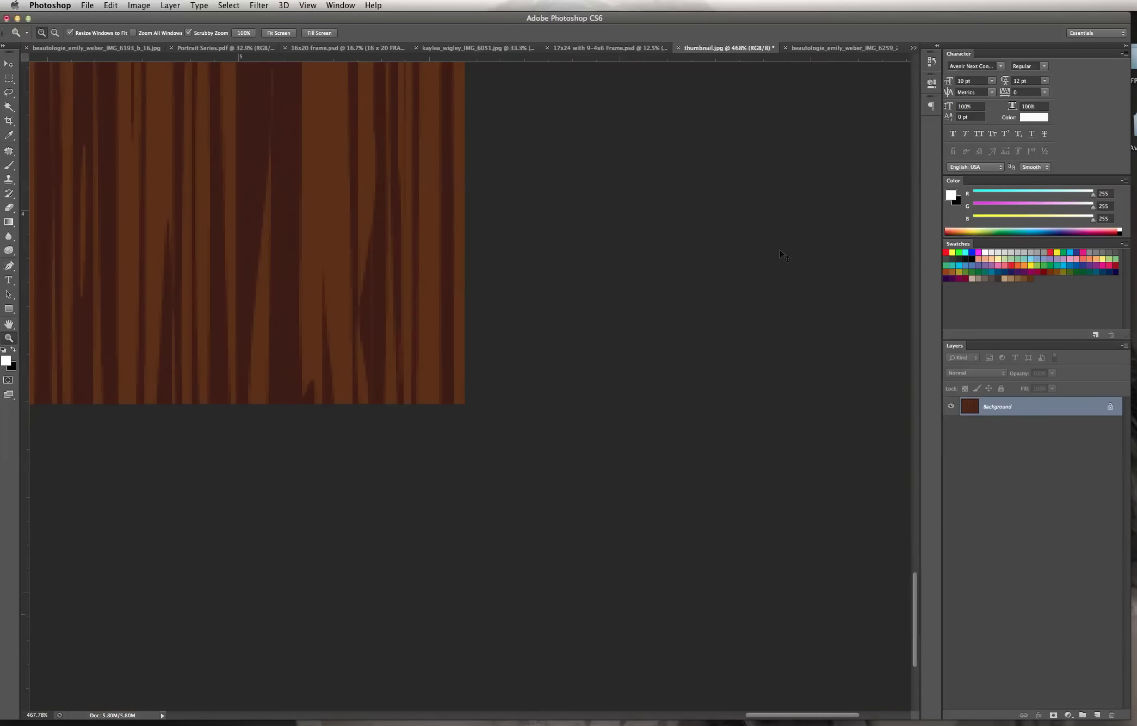
- Define the cropped dark wood tile as a pattern named "Dark wood grain"
key("super+0")
key("super+minus")
key("super+minus")
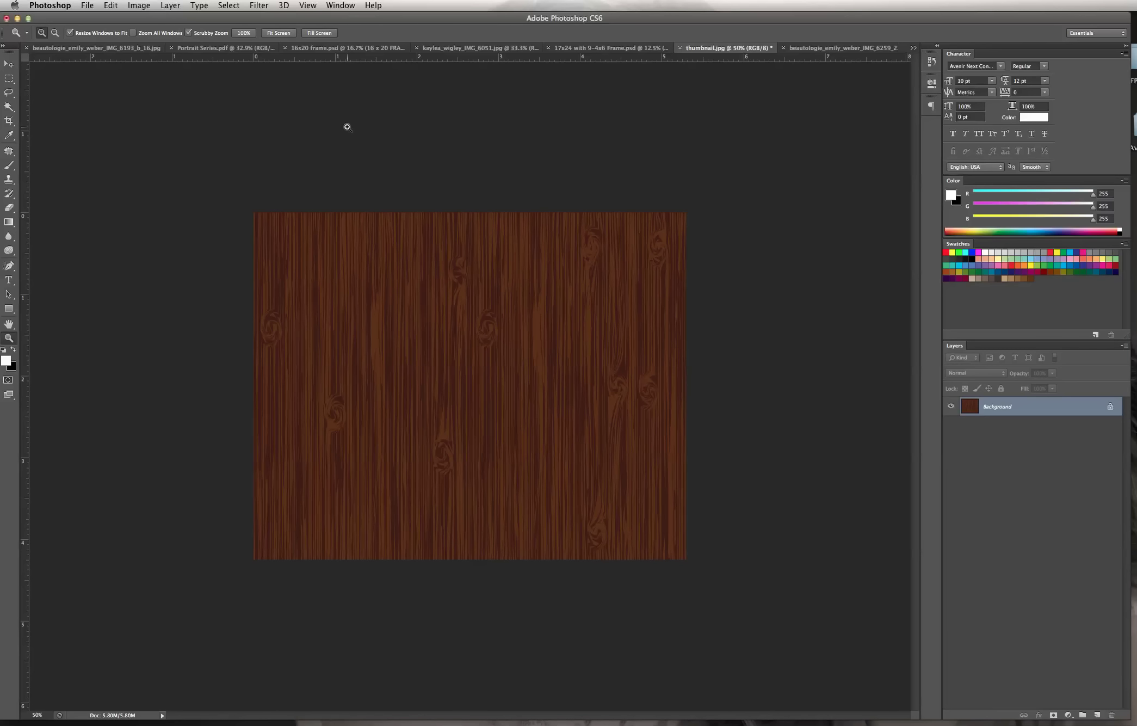
left_click(111, 6)
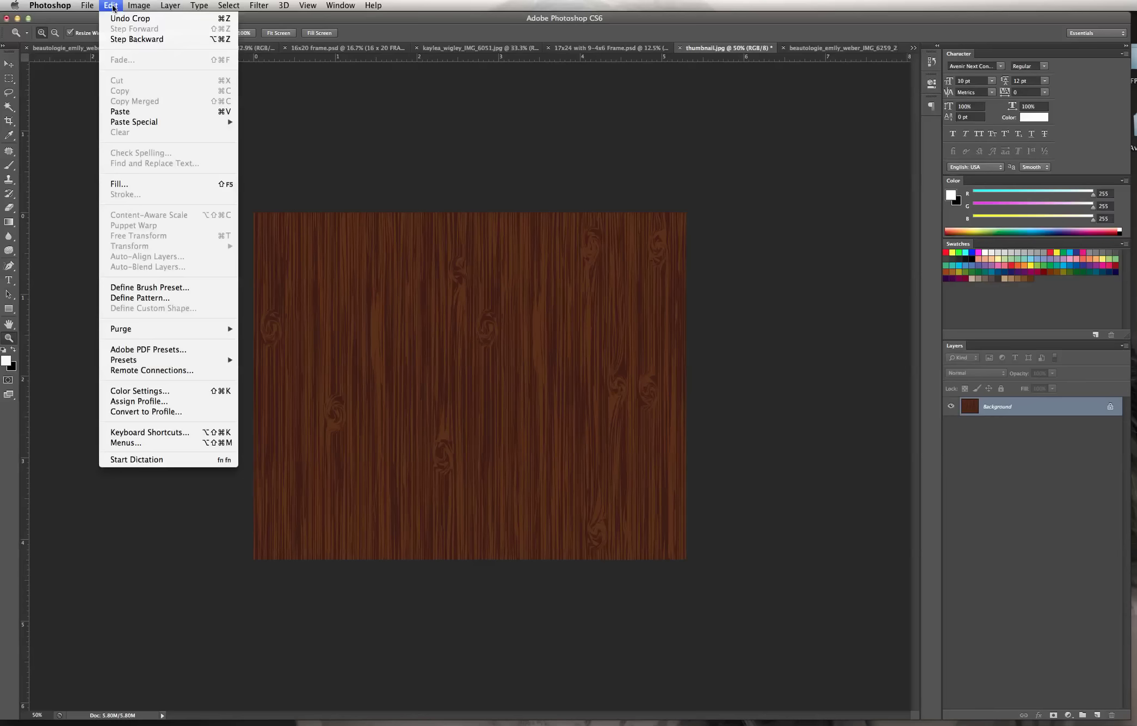
left_click(164, 298)
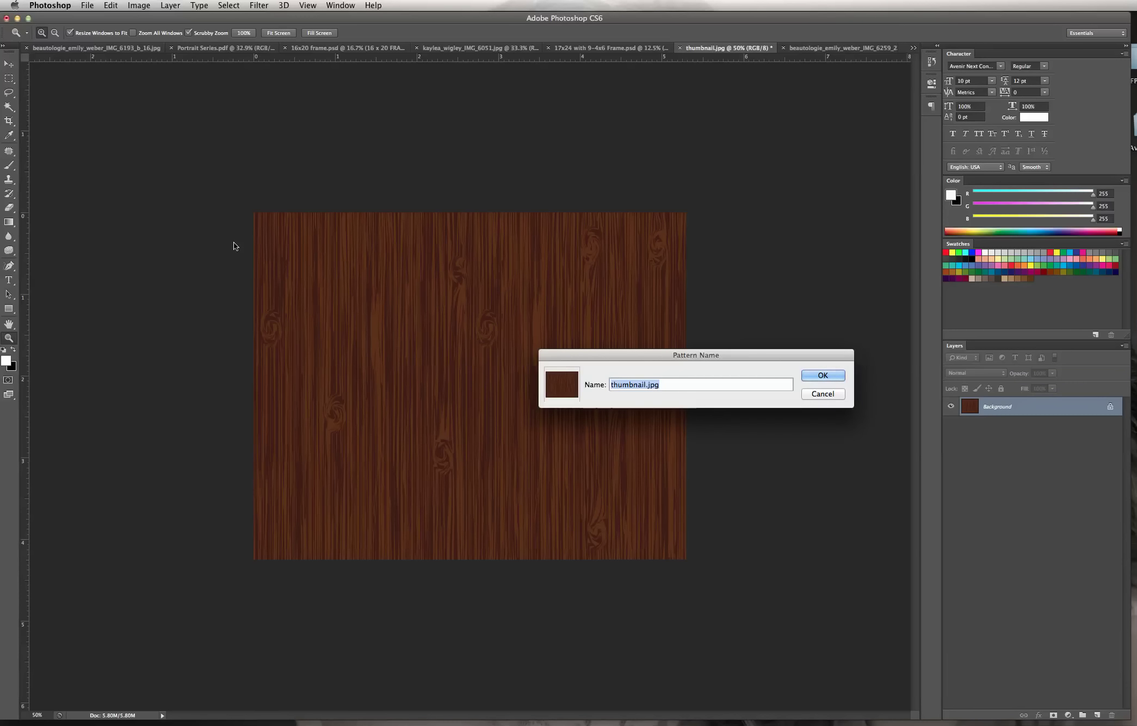
type("Dark wood grain")
left_click(830, 376)
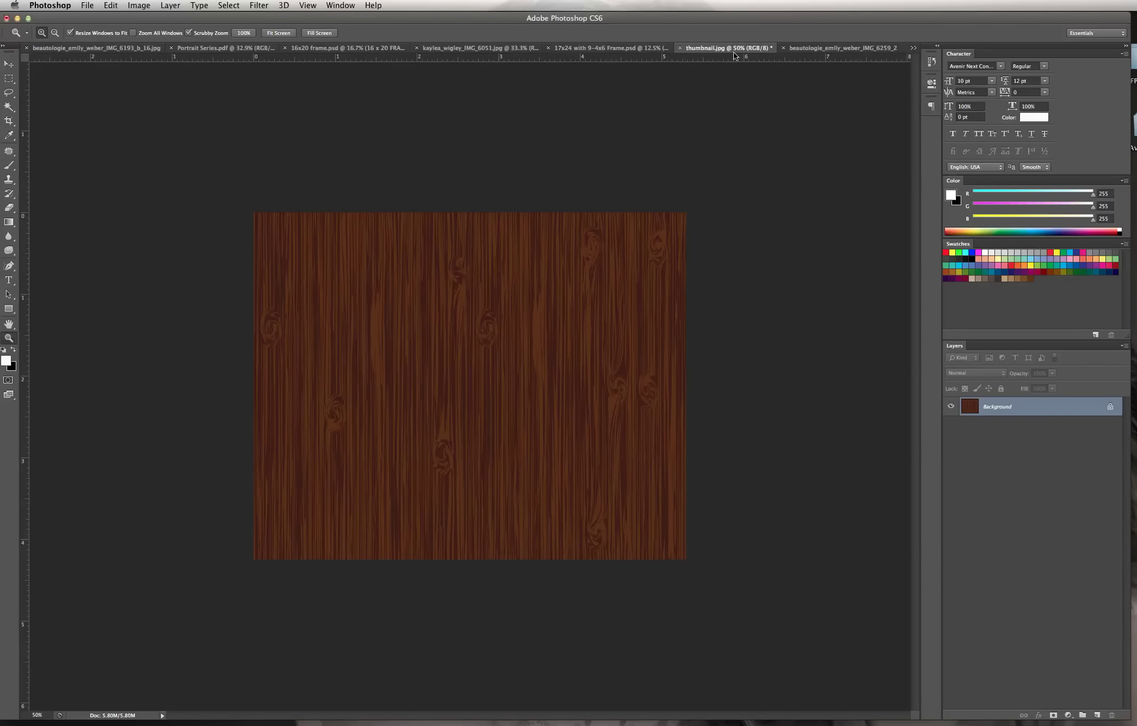
- In the 17x24 frame document, load the FRAME layer's outline as a selection and fill it with the "Dark wood grain" pattern
left_click(601, 49)
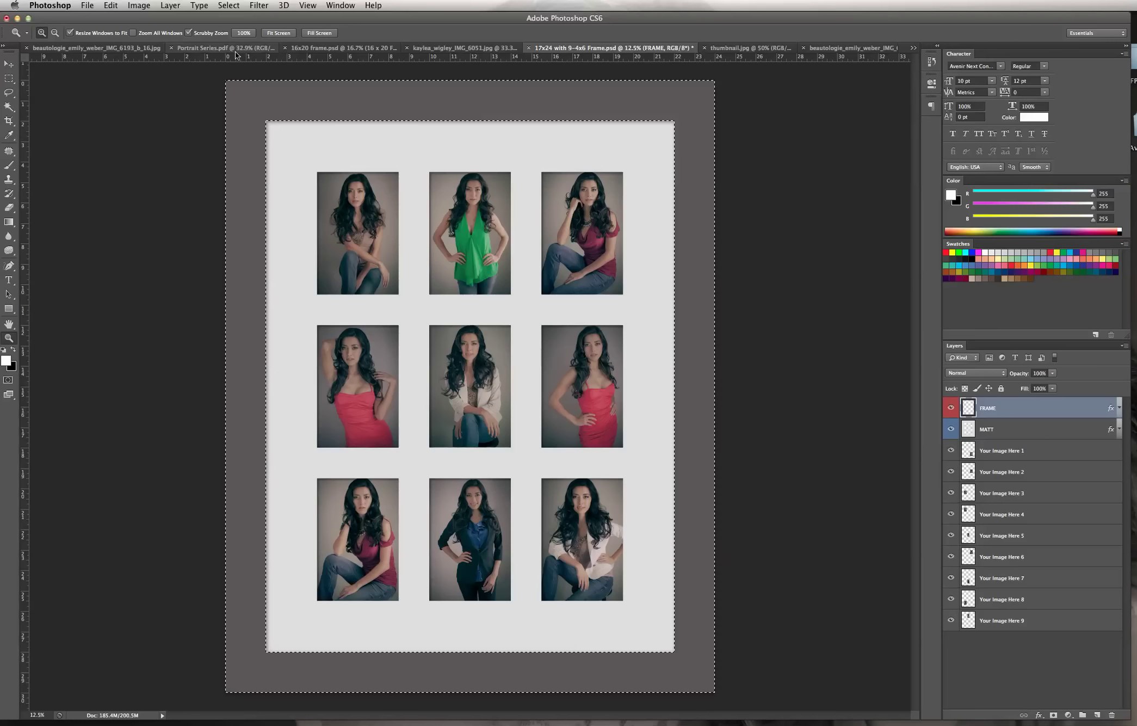
left_click(110, 7)
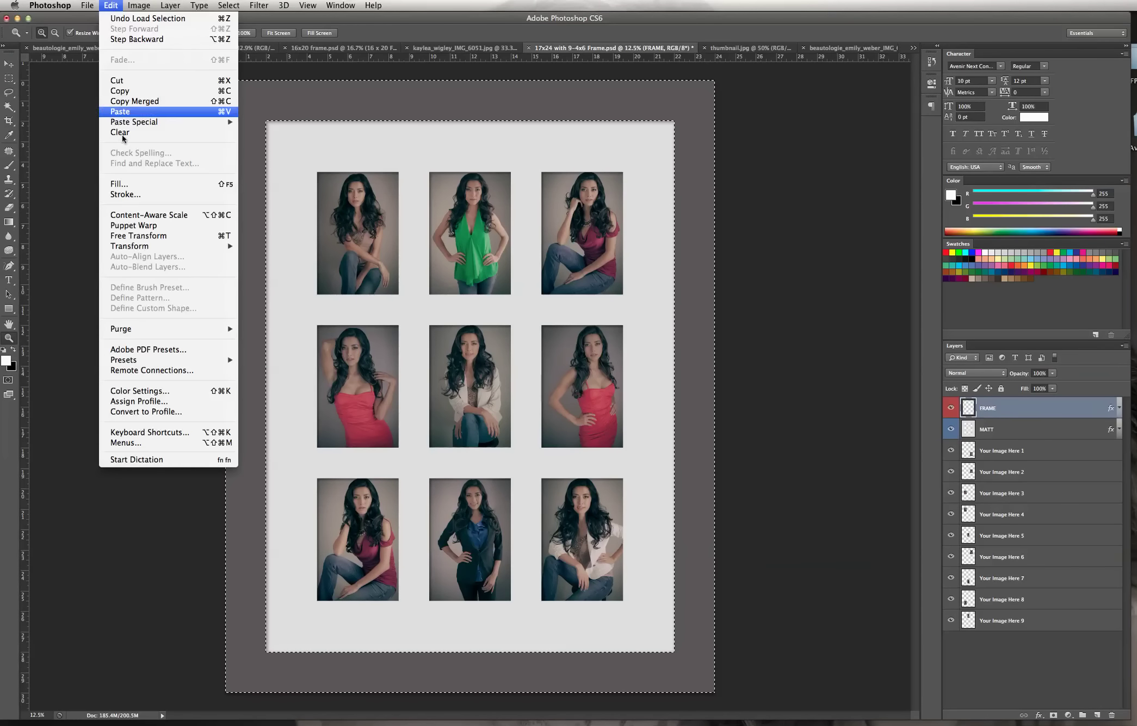
left_click(124, 186)
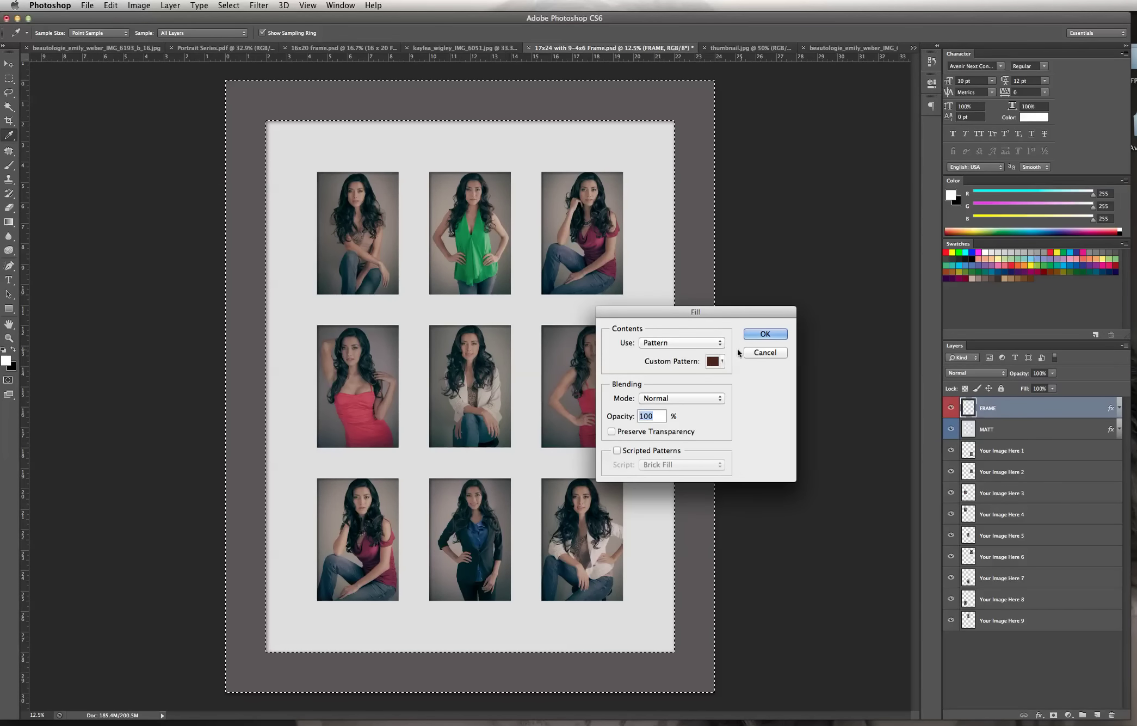
left_click(683, 343)
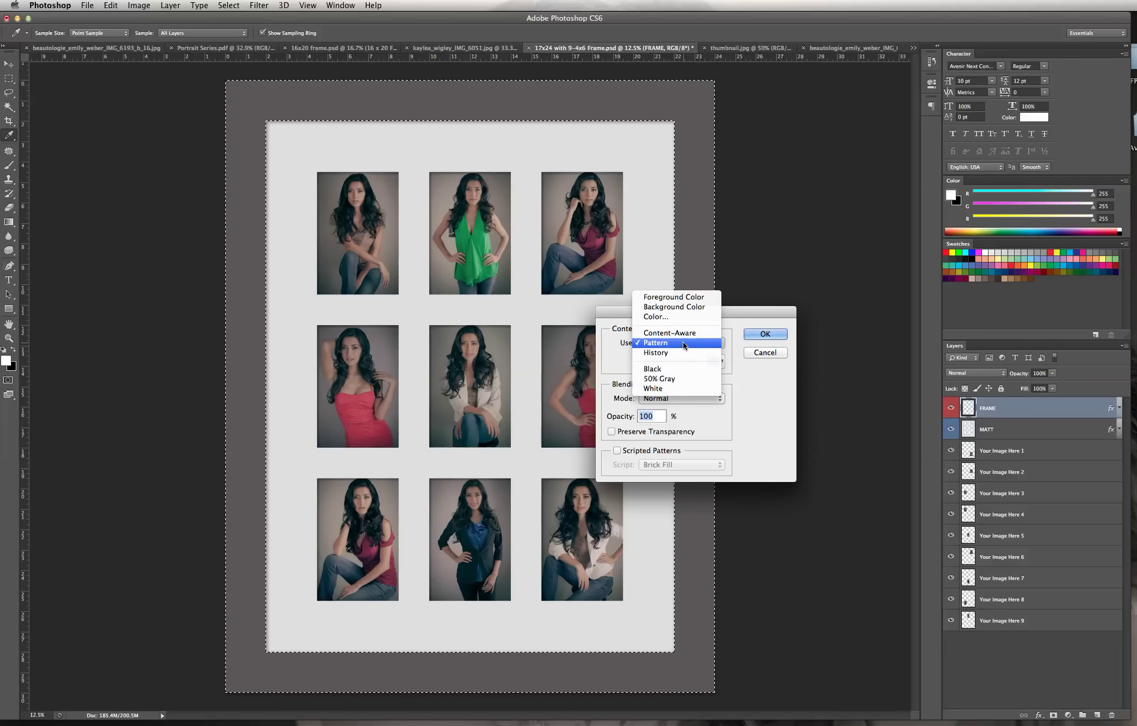
left_click(684, 342)
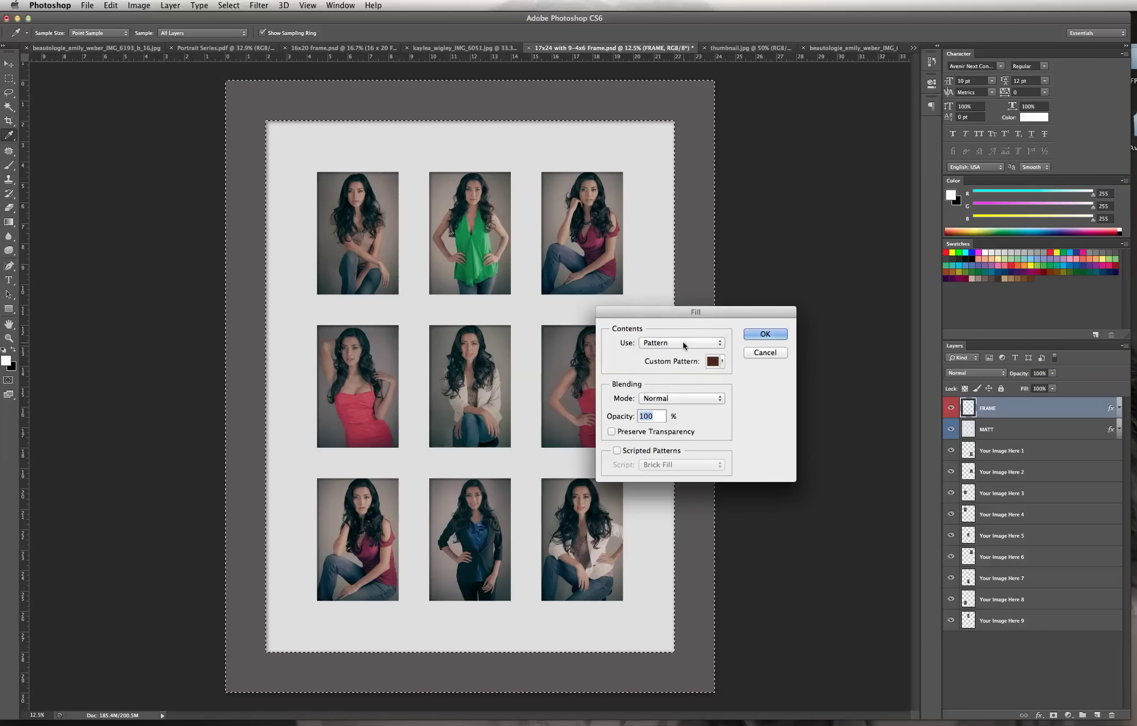
left_click(719, 342)
left_click(720, 342)
left_click(719, 363)
scroll(722, 434, "down", 1)
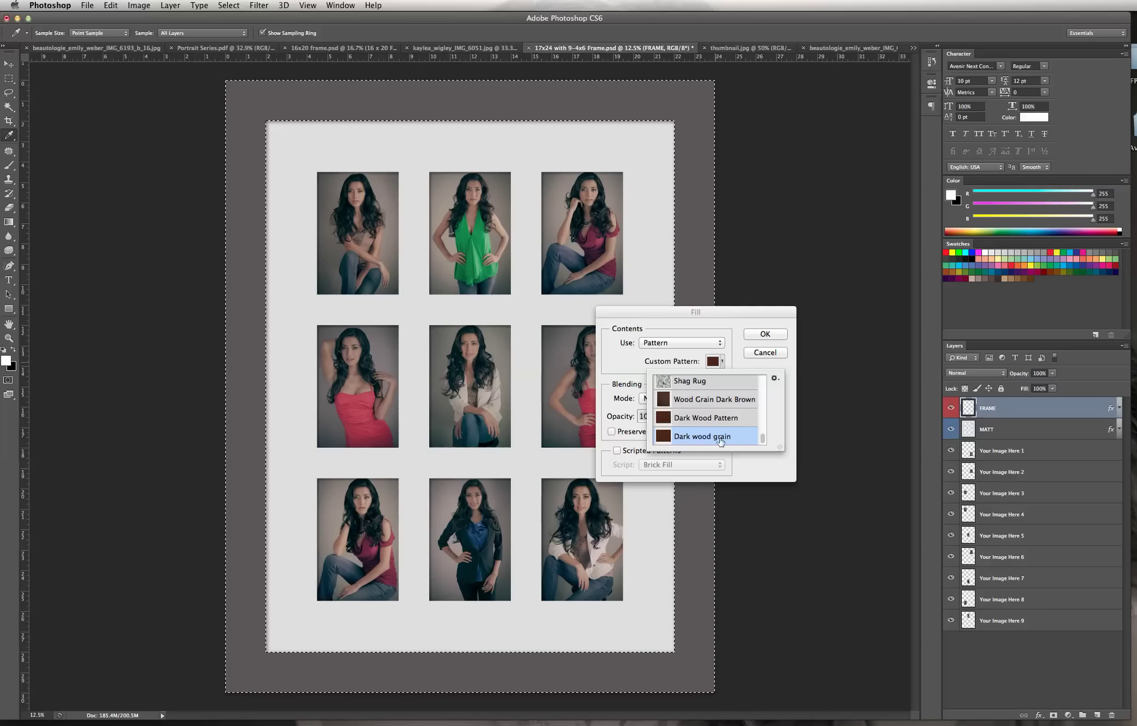
left_click(773, 333)
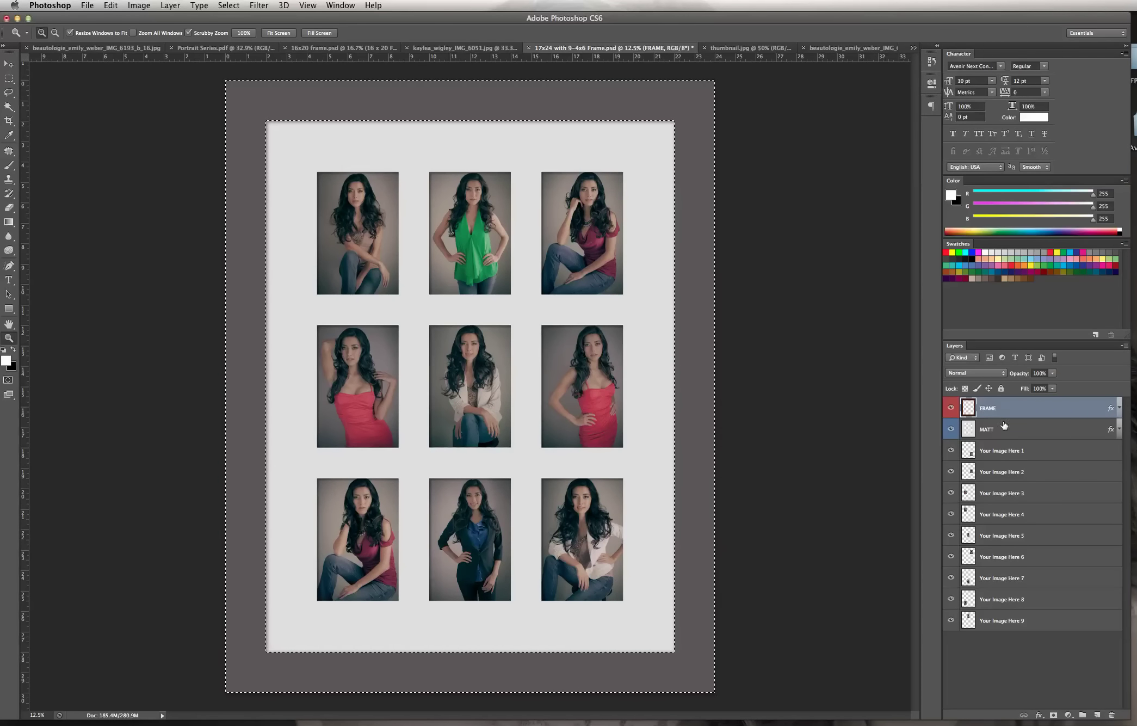
- Delete the Color Overlay effect from the FRAME layer and clear the selection
left_click(1117, 409)
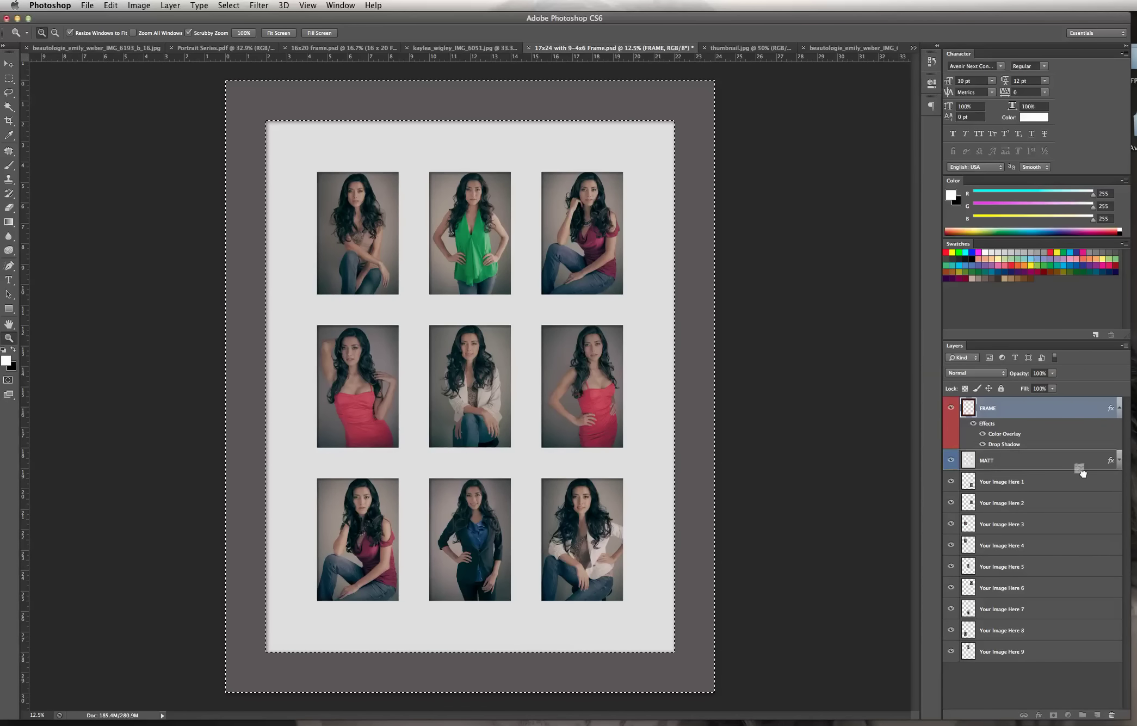
left_click(1118, 409)
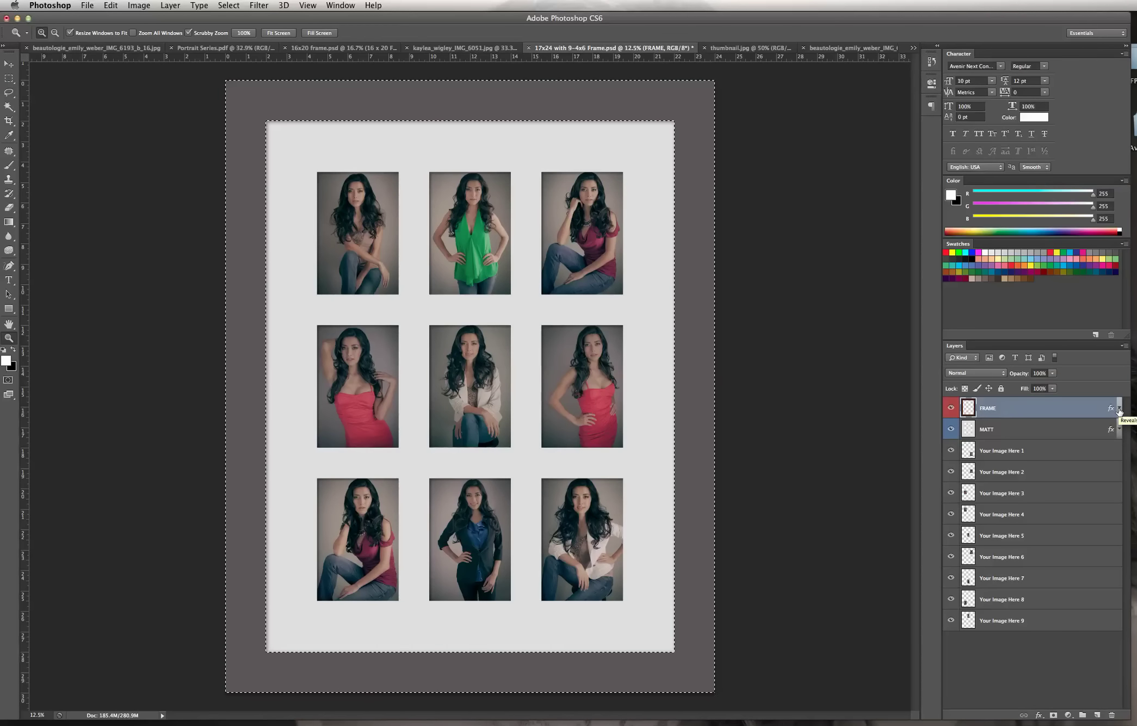
left_click(1119, 409)
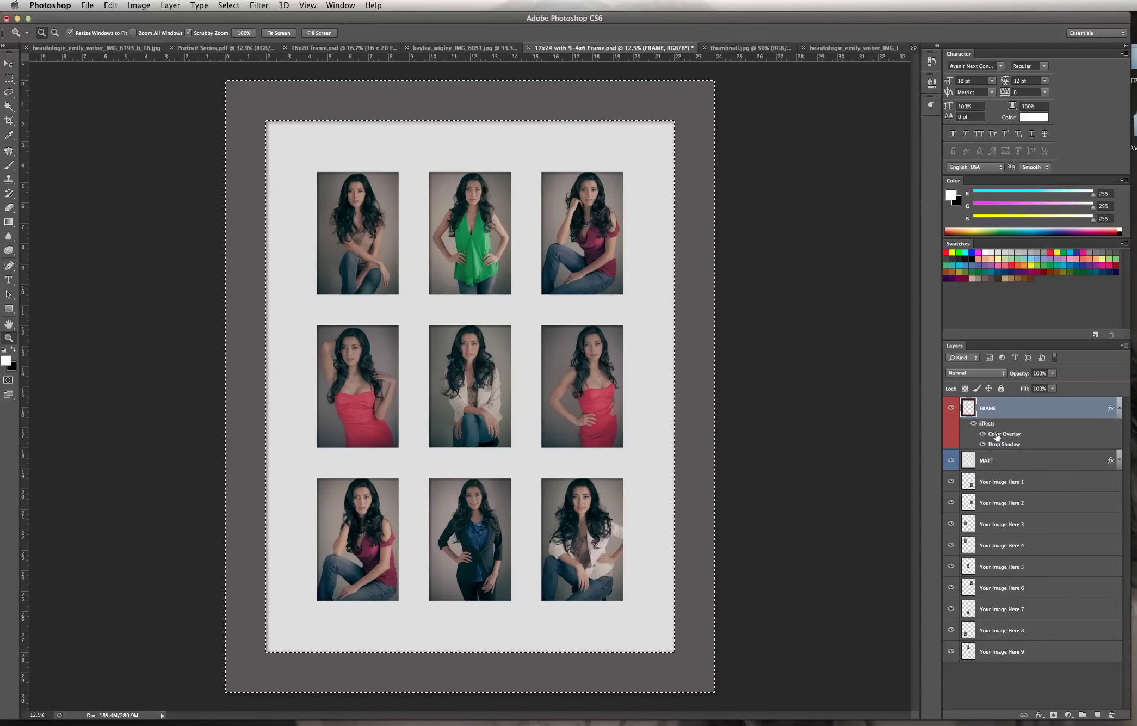
left_click_drag(994, 436, 1111, 715)
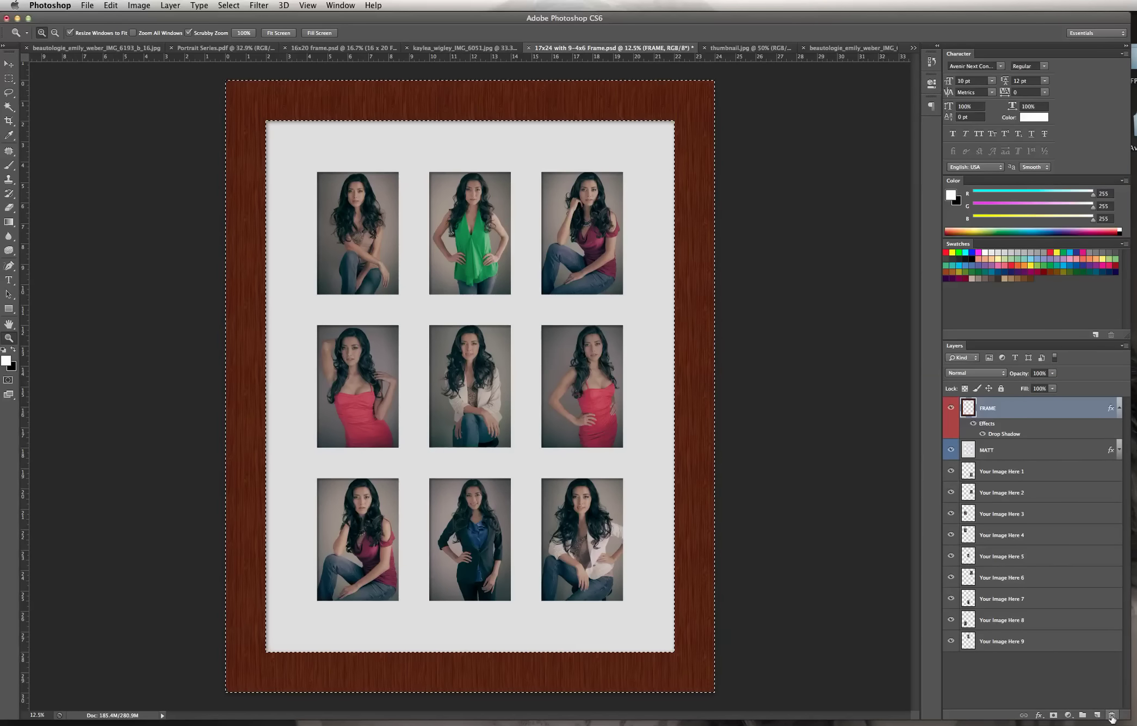
key("super+d")
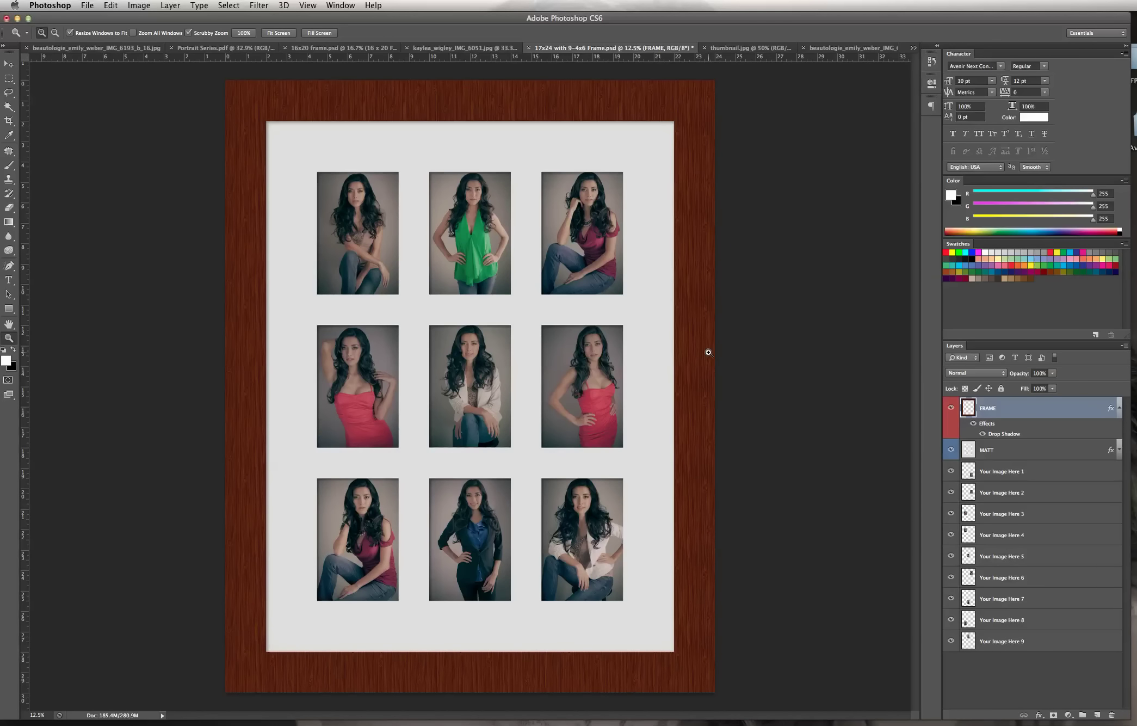
- Apply a Color Balance adjustment to the FRAME layer's midtones with colour levels -51, 0 and +26
left_click(140, 7)
mouse_move(146, 37)
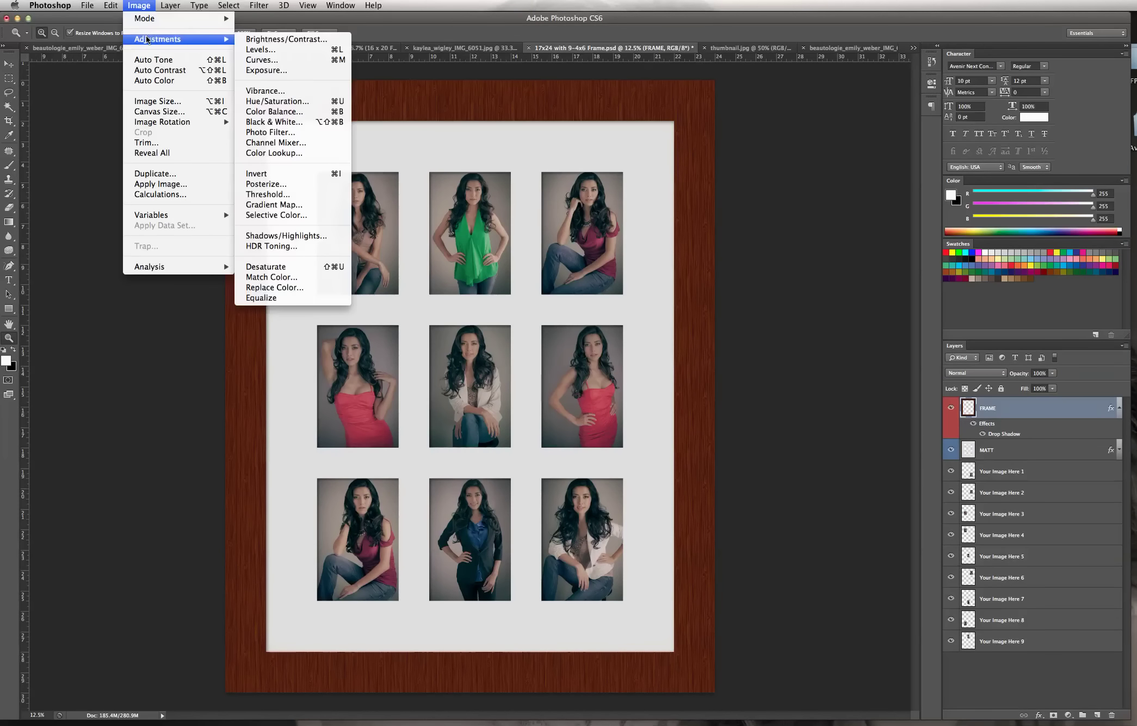
left_click(299, 112)
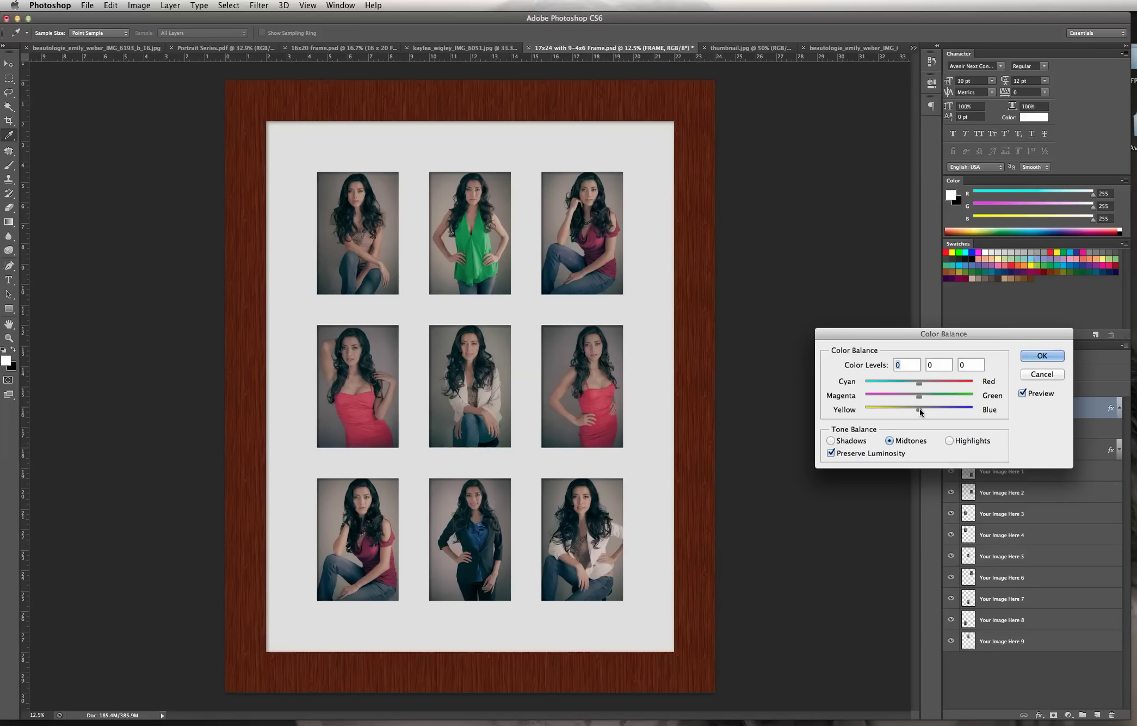
left_click(918, 384)
left_click_drag(918, 384, 891, 382)
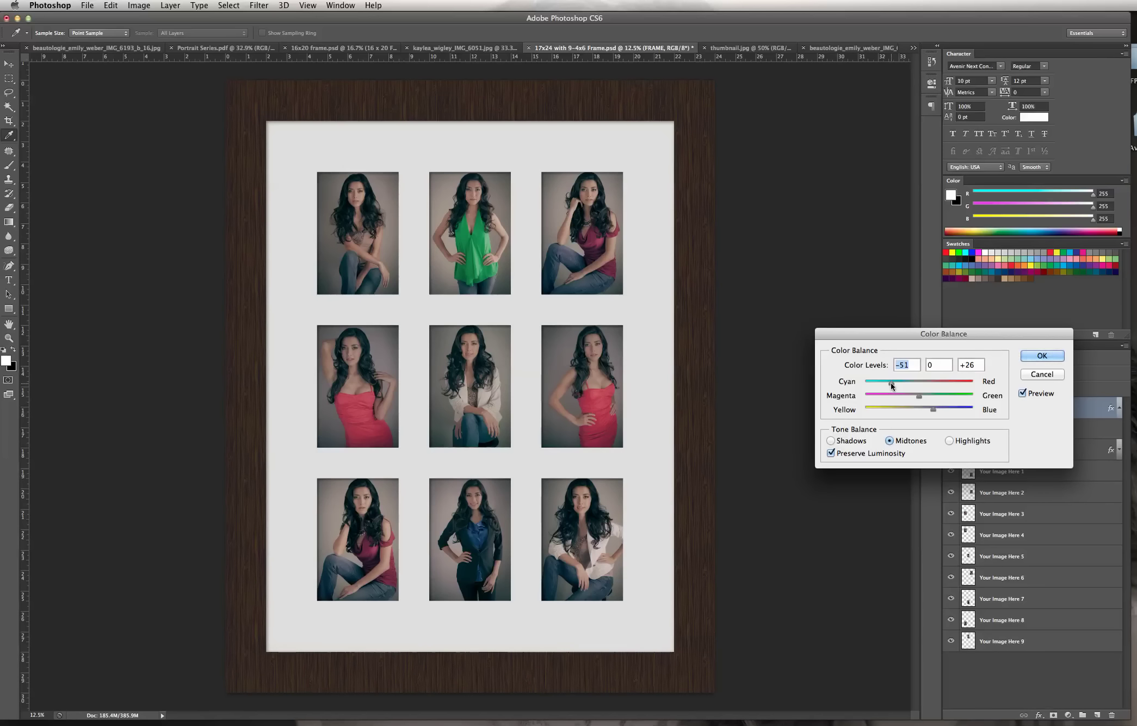
left_click(1027, 357)
key("z")
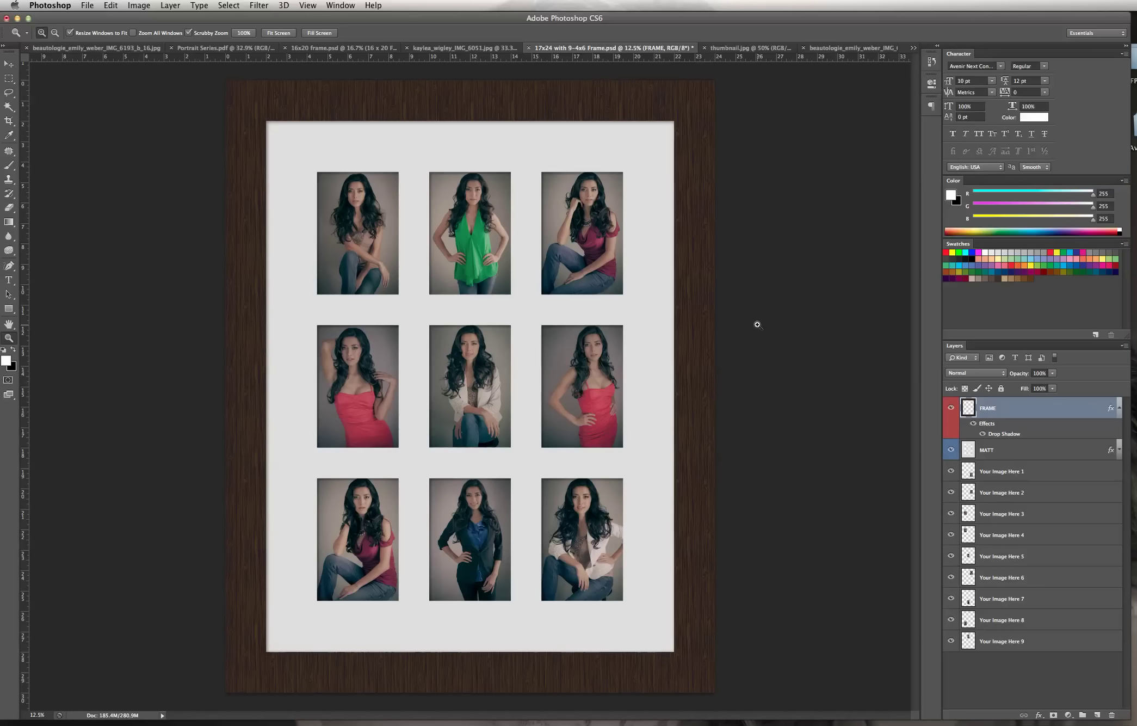
- Add a Color Overlay effect in pale cream, #e7e6d3, to the MATT layer
left_click(1015, 456)
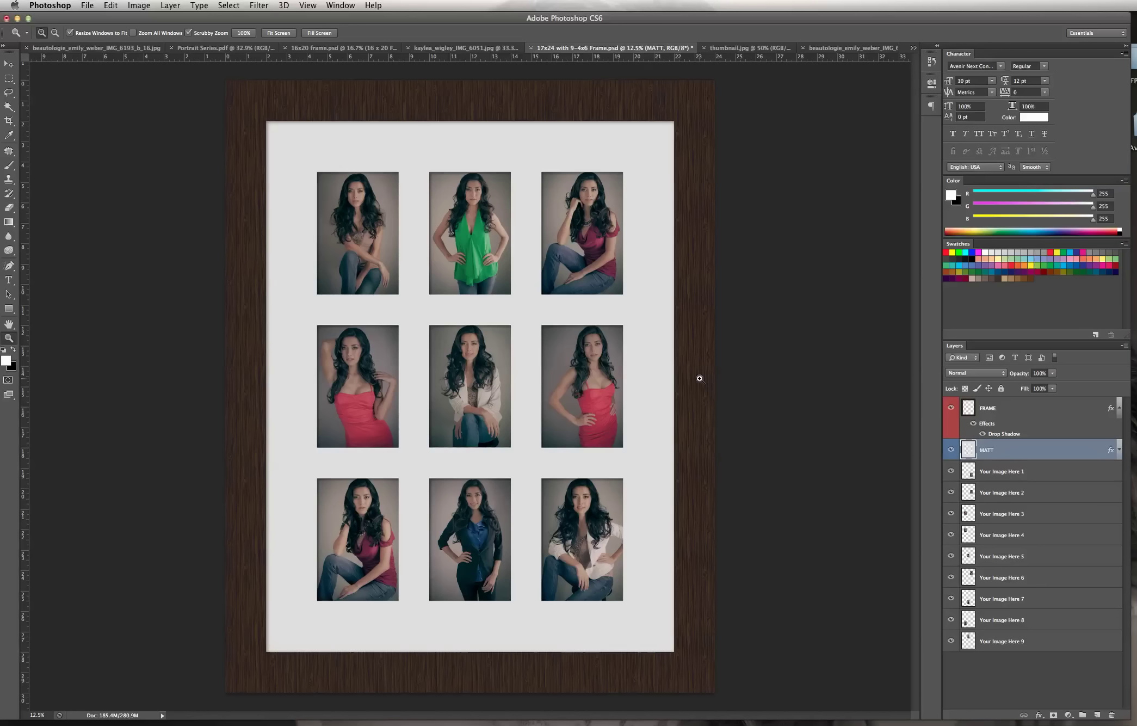
double_click(1011, 450)
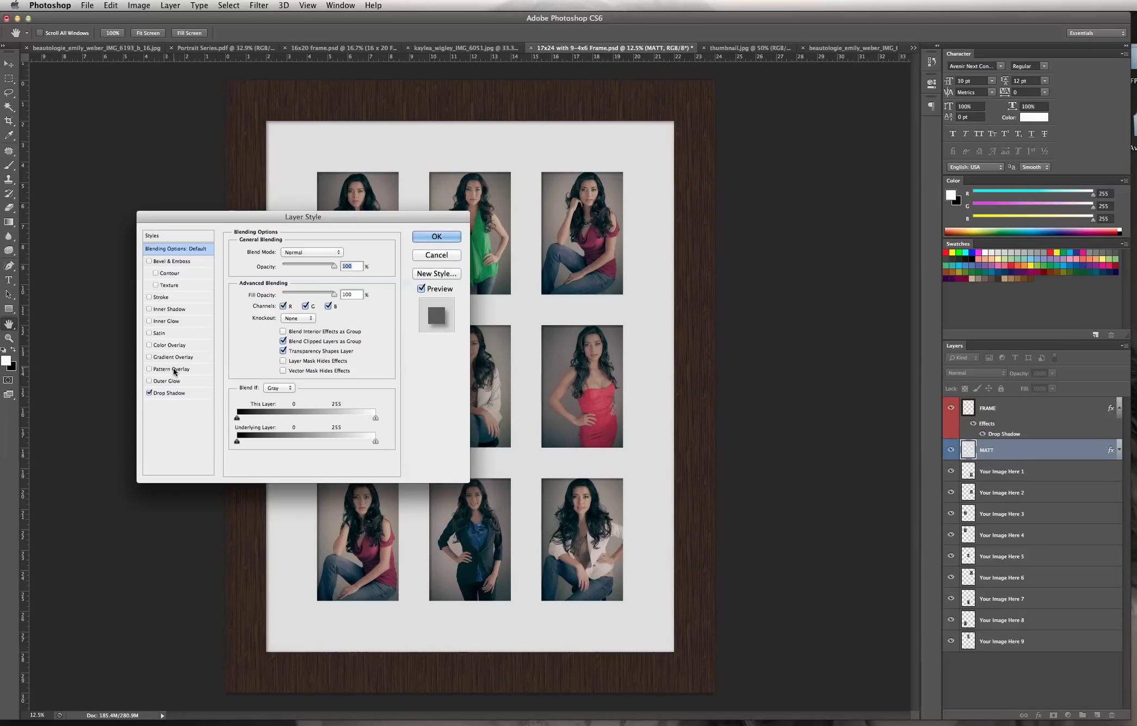
left_click(167, 345)
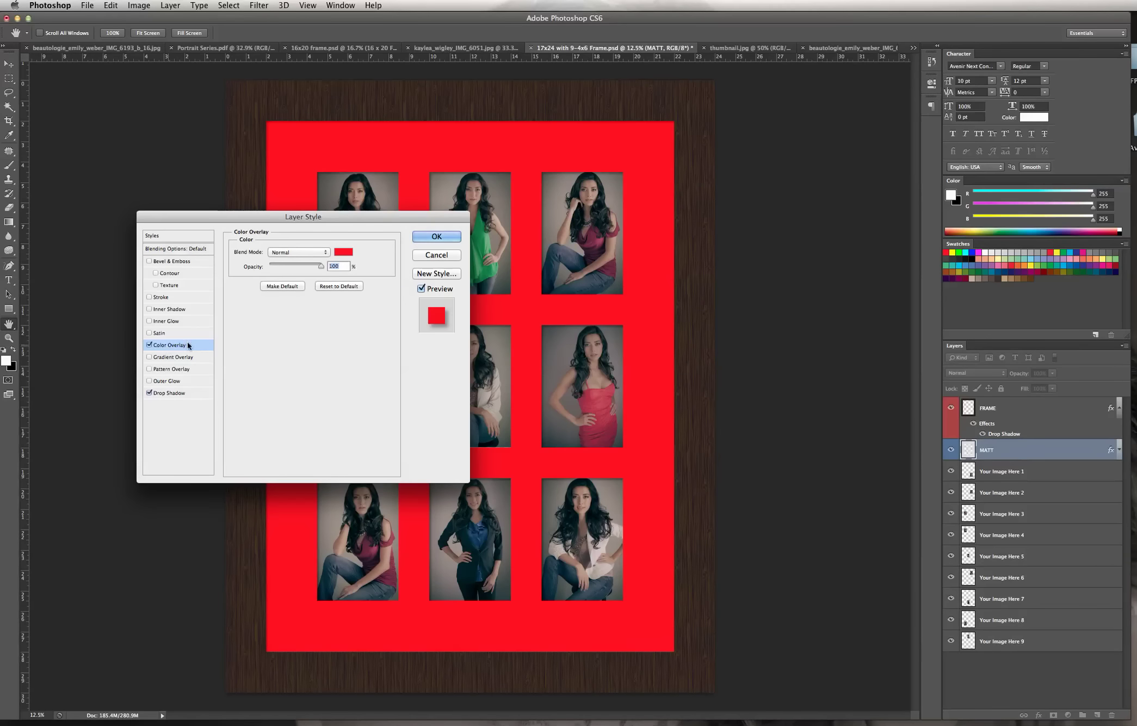
left_click(343, 252)
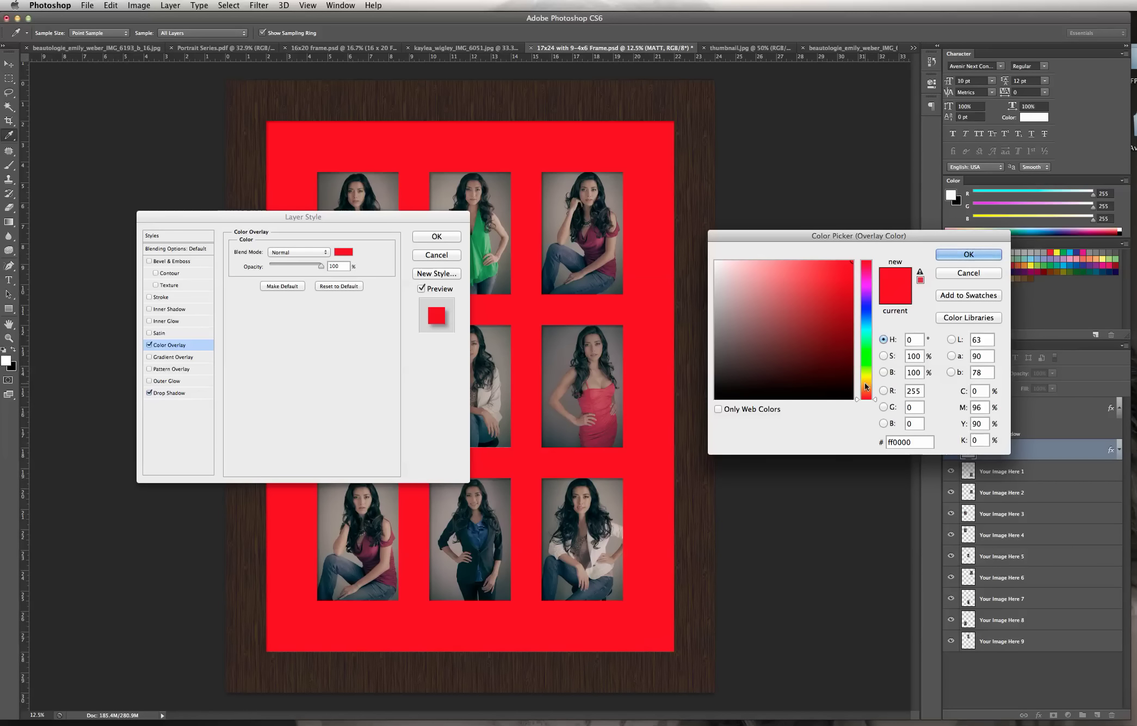
left_click_drag(875, 399, 875, 379)
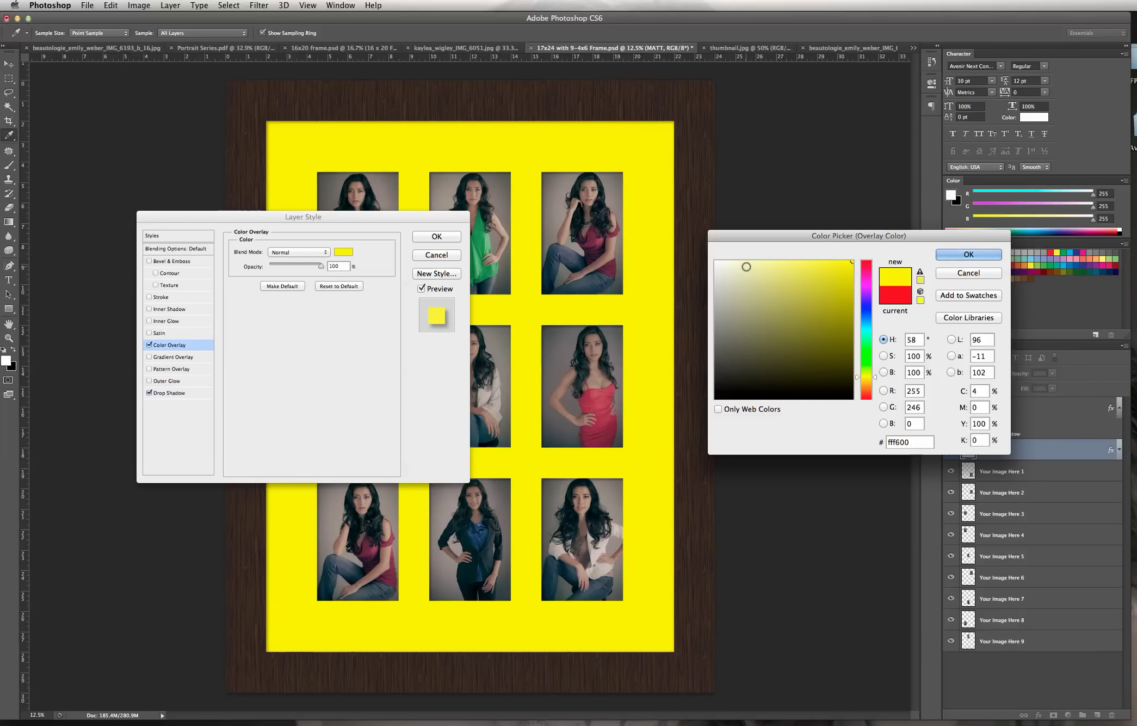
left_click(744, 264)
left_click_drag(741, 265, 727, 273)
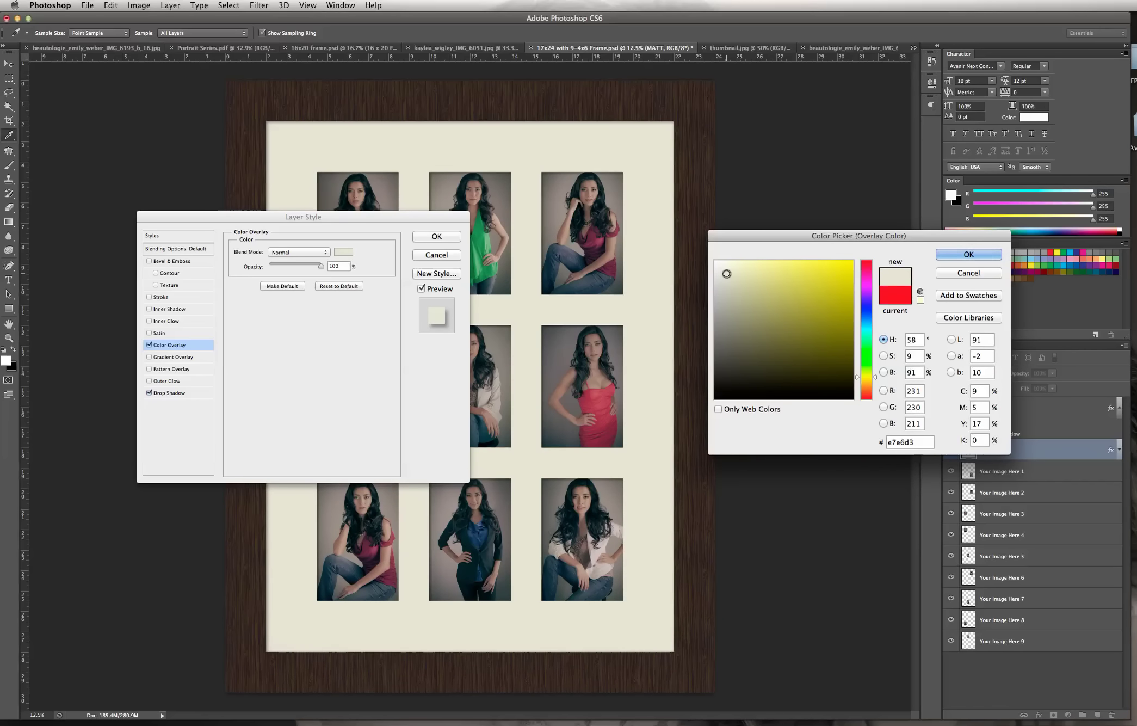
left_click(944, 256)
left_click(443, 236)
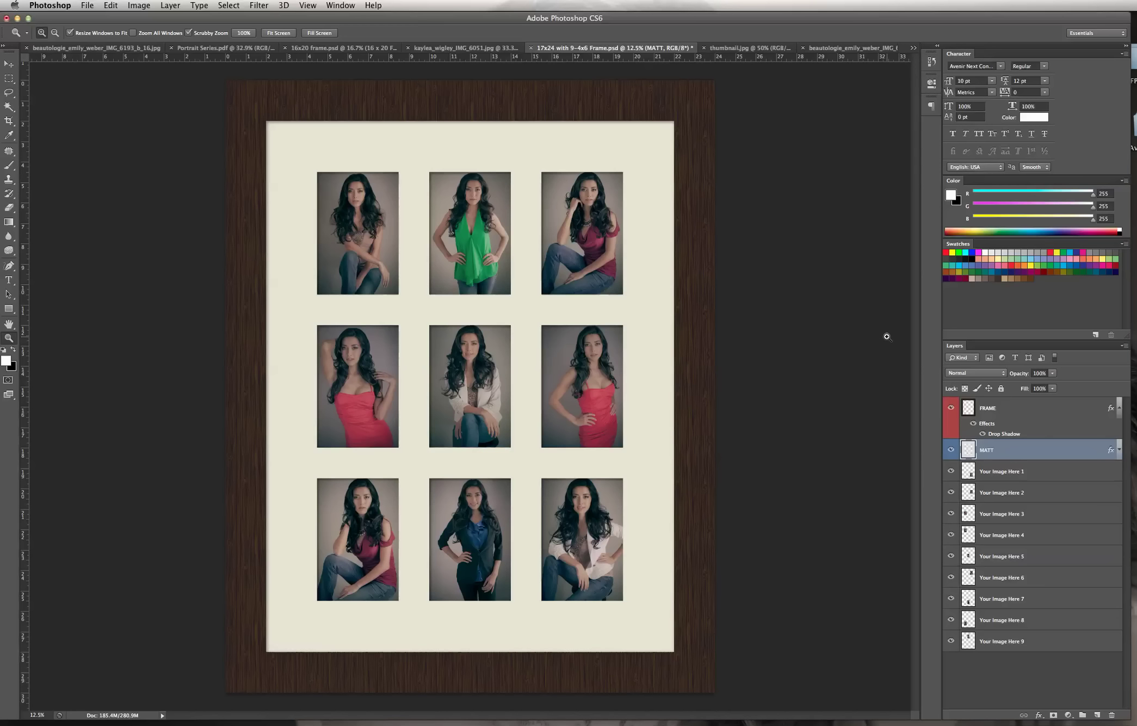
- Load the MATT layer's outline as a selection and fill it with the "Gold Parchment" pattern at 100% opacity in Normal mode
left_click(970, 451, "super")
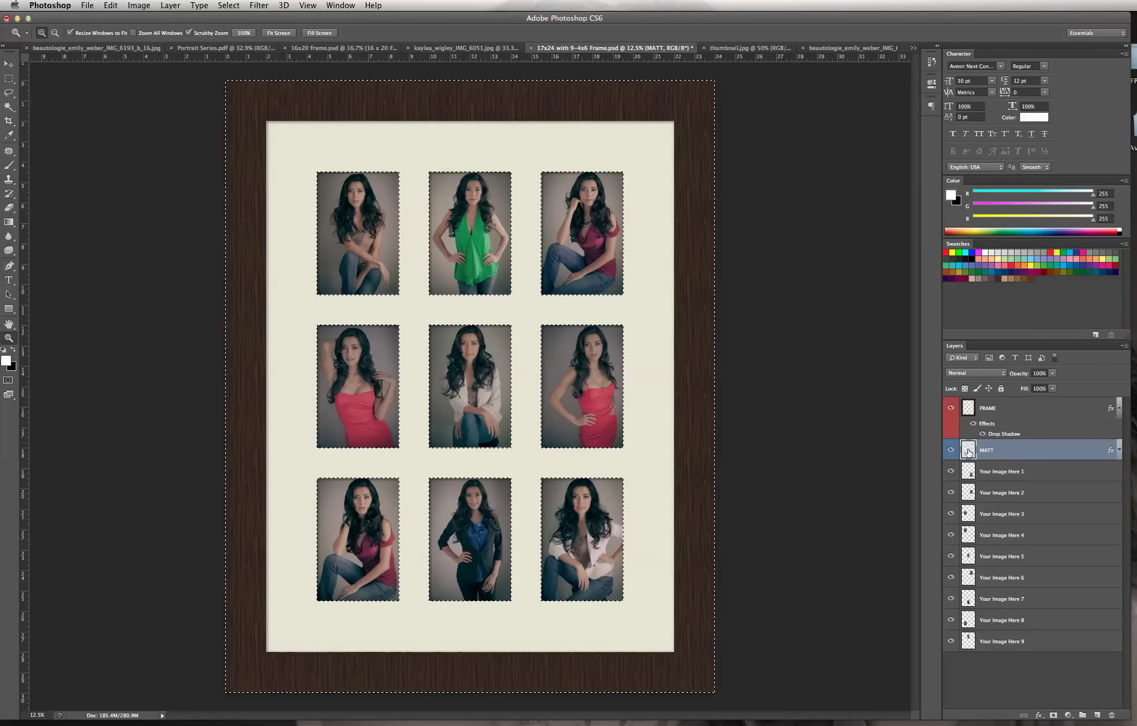
left_click(111, 6)
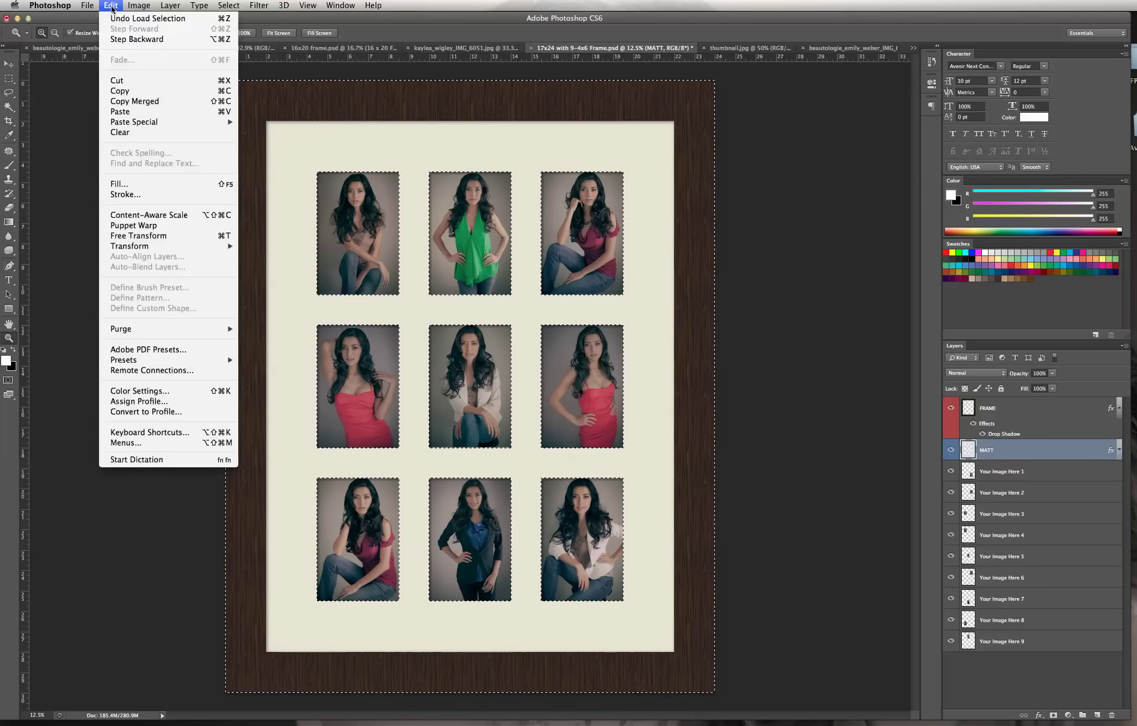
left_click(122, 185)
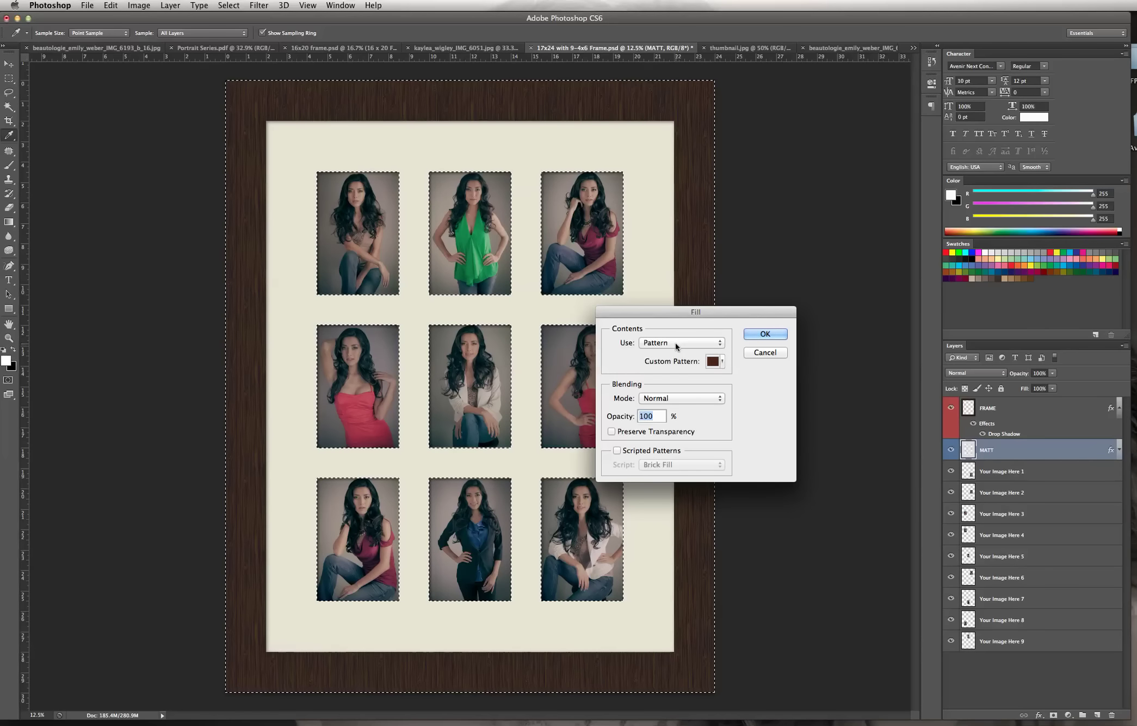
left_click(723, 362)
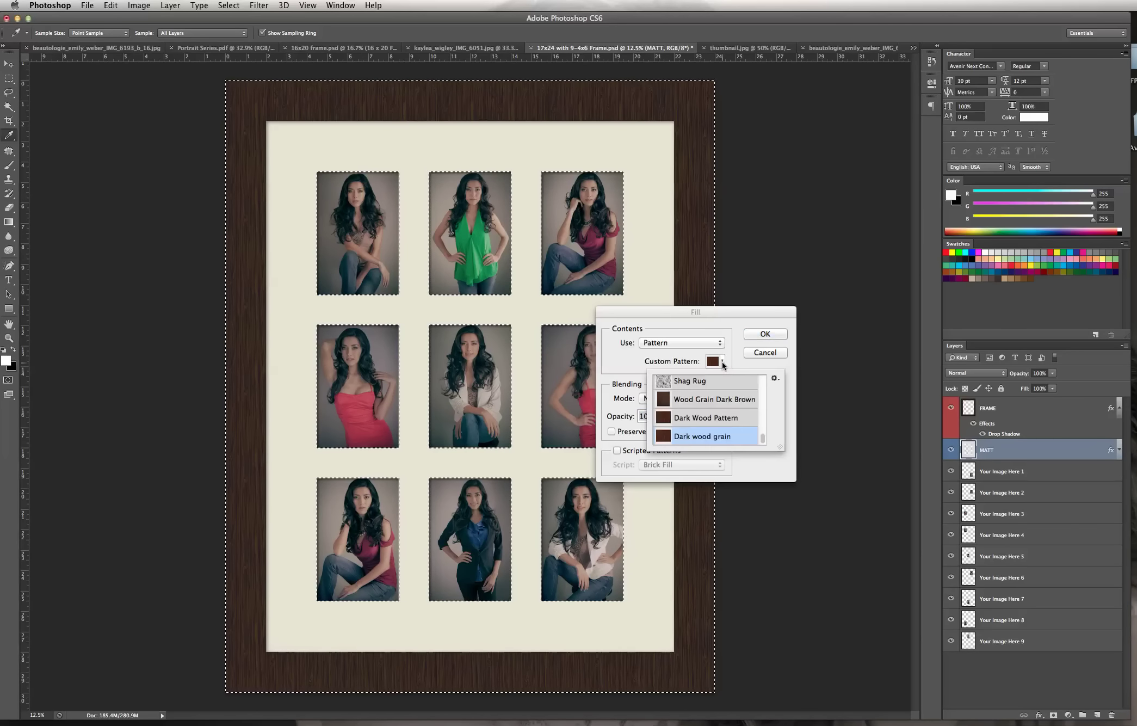
left_click_drag(762, 434, 761, 401)
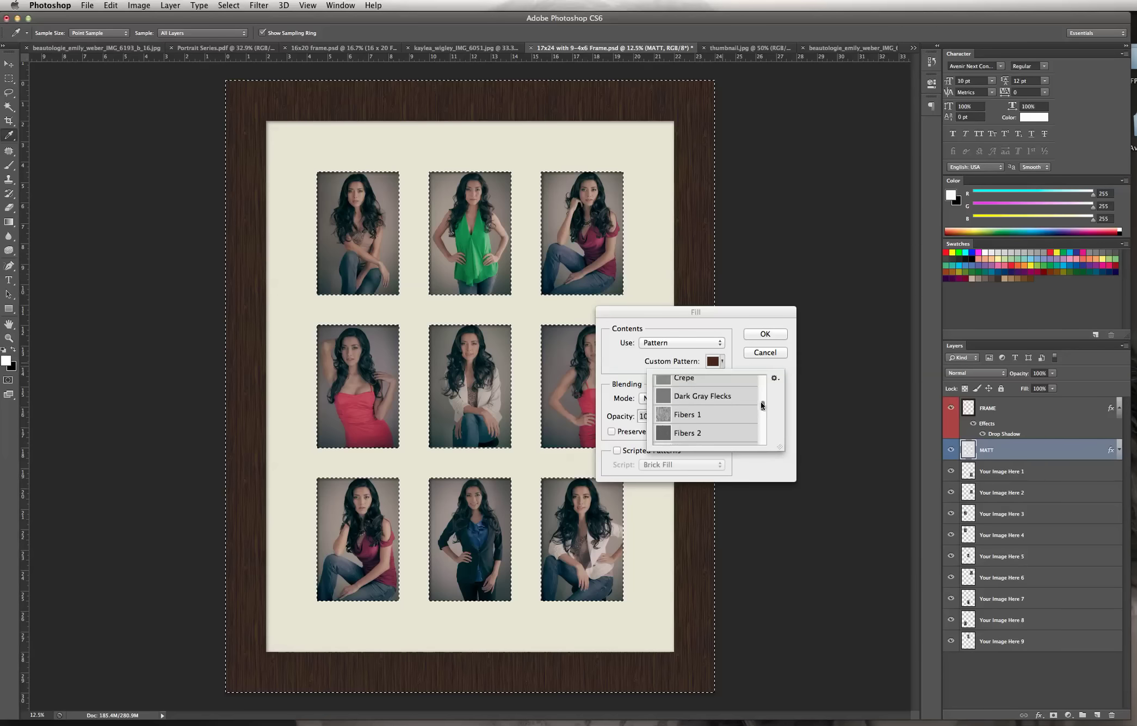
scroll(730, 409, "up", 1)
scroll(729, 408, "up", 1)
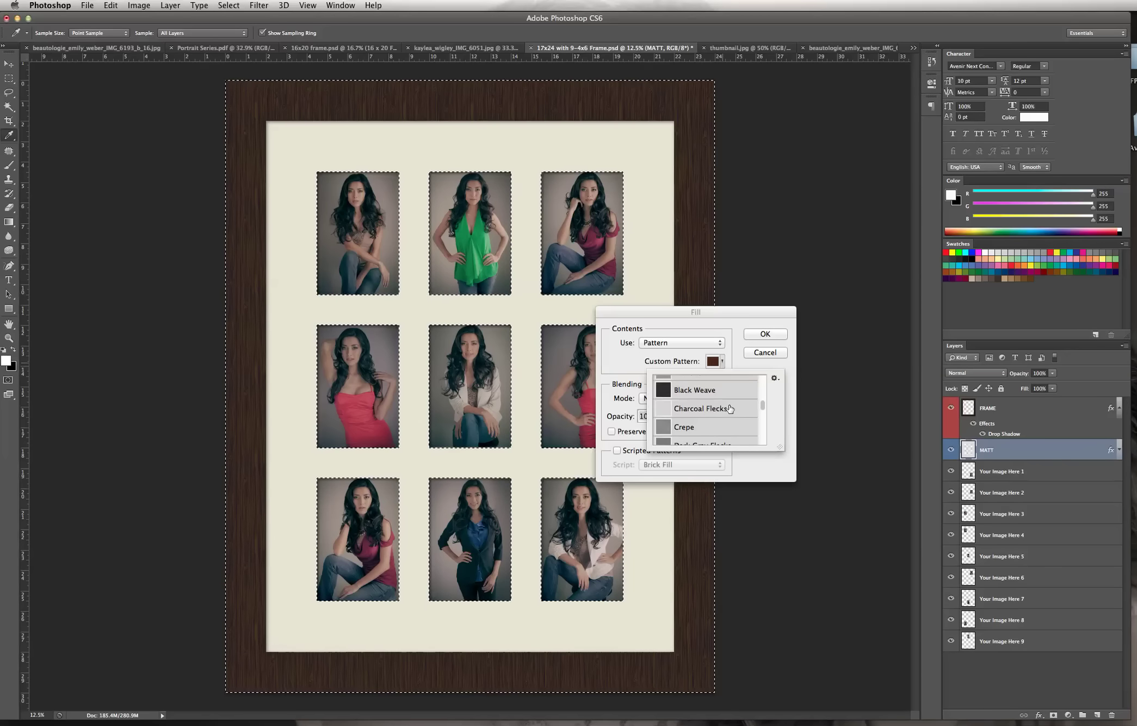
scroll(730, 409, "up", 8)
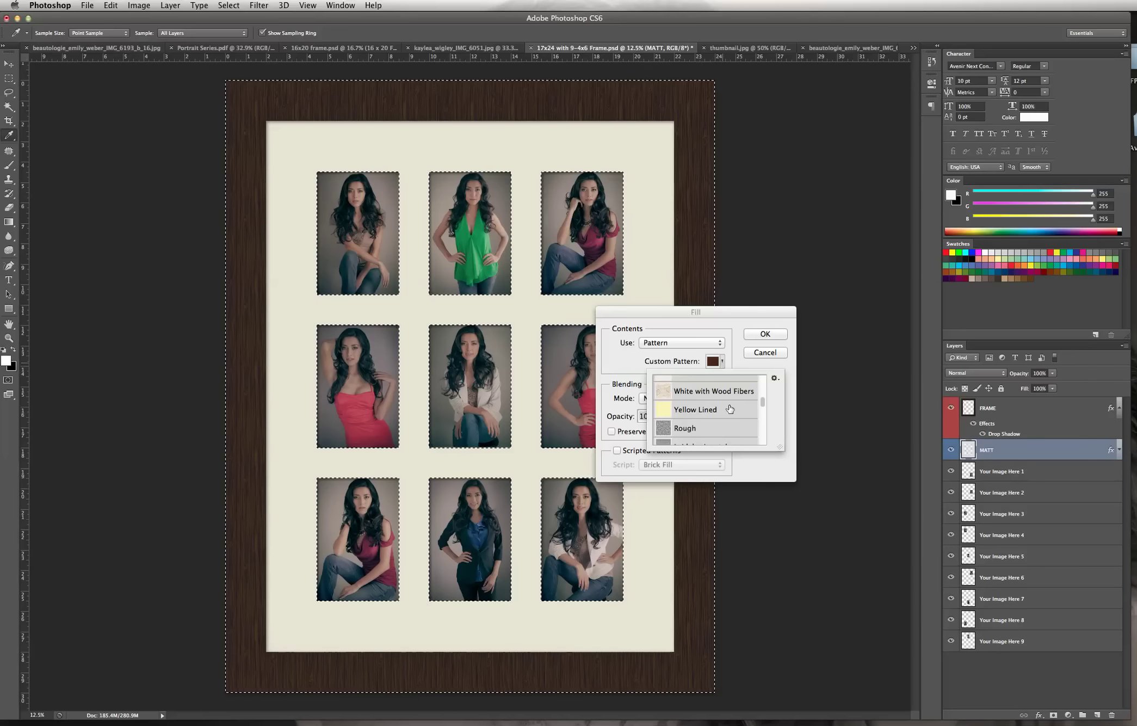
scroll(729, 409, "up", 1)
scroll(730, 408, "up", 10)
scroll(730, 409, "up", 3)
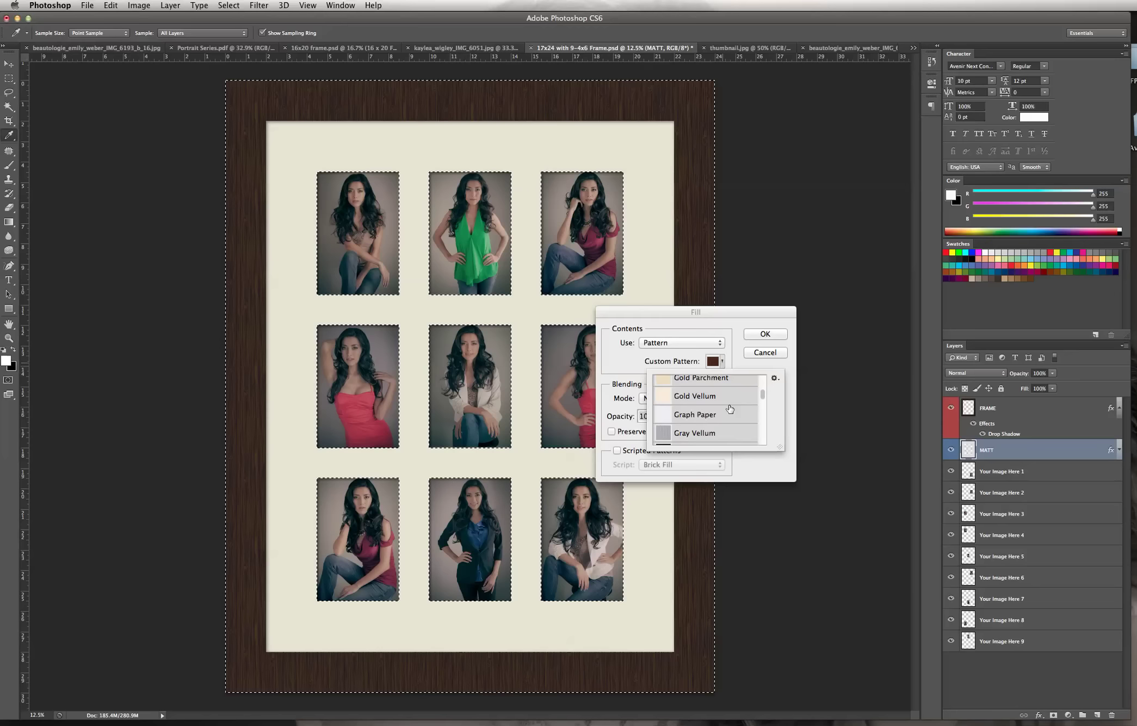
left_click(728, 398)
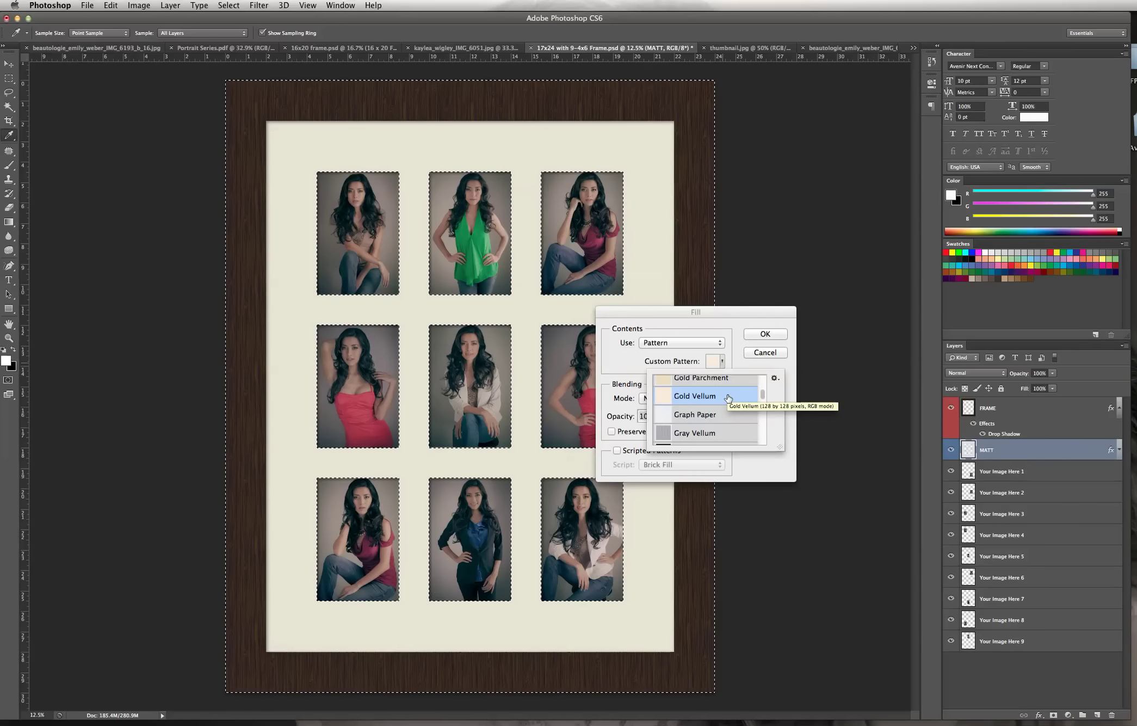
scroll(728, 397, "up", 4)
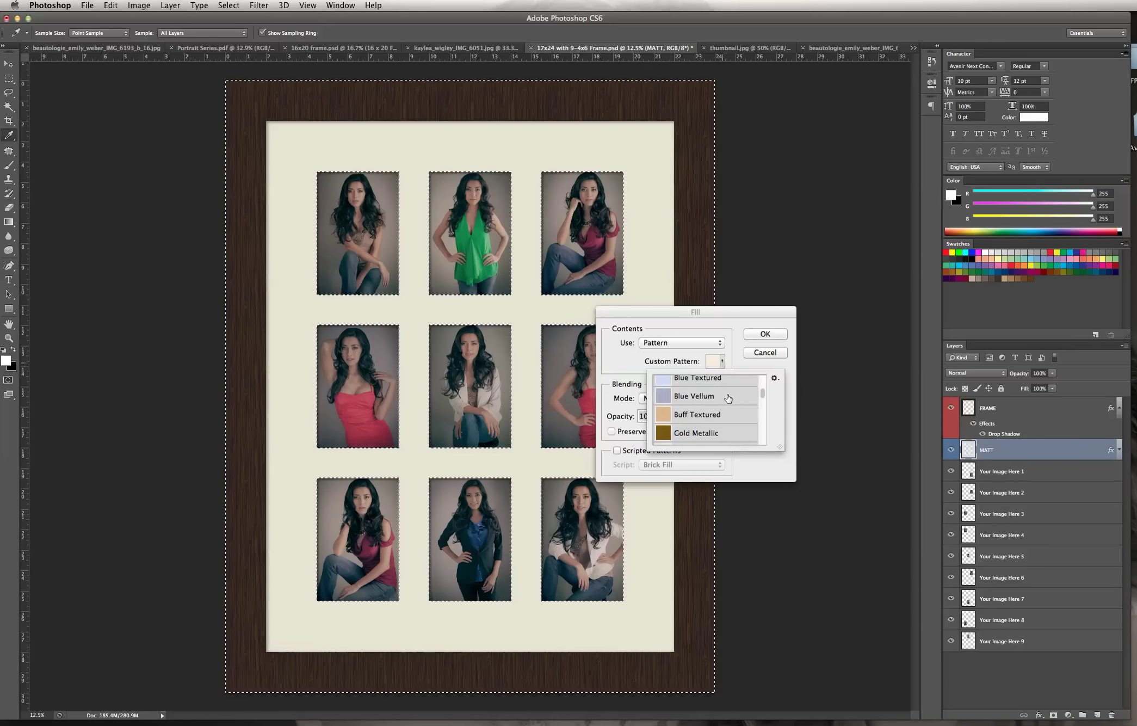
scroll(728, 398, "down", 1)
left_click(724, 431)
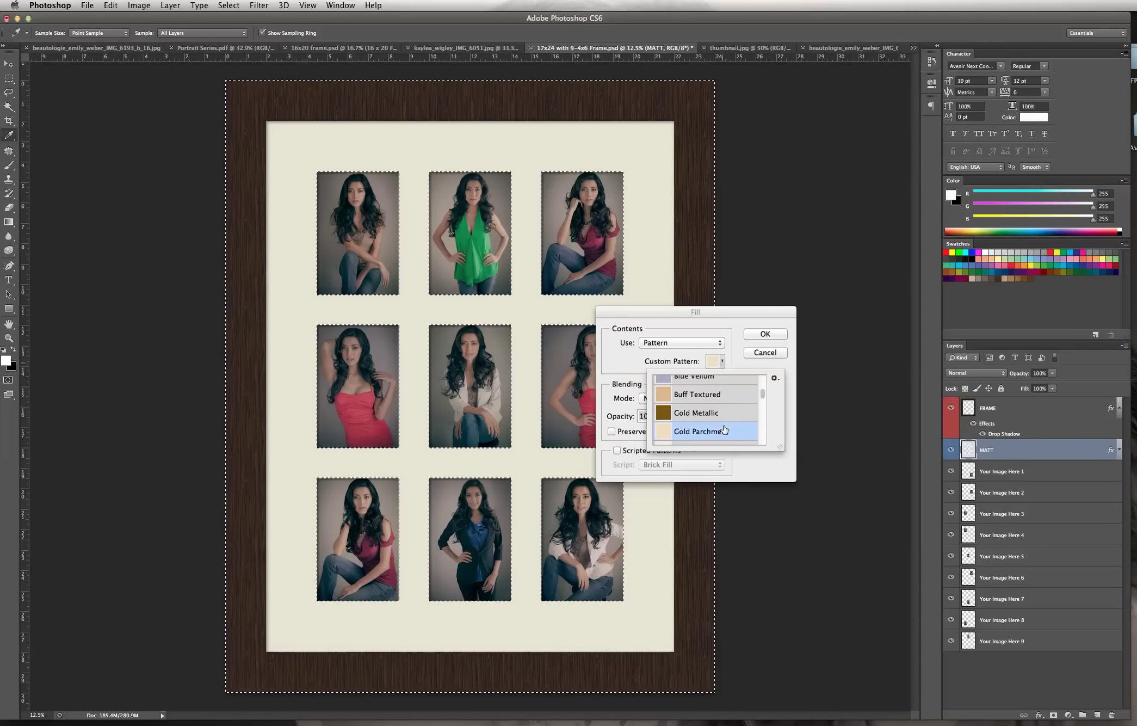
left_click(774, 333)
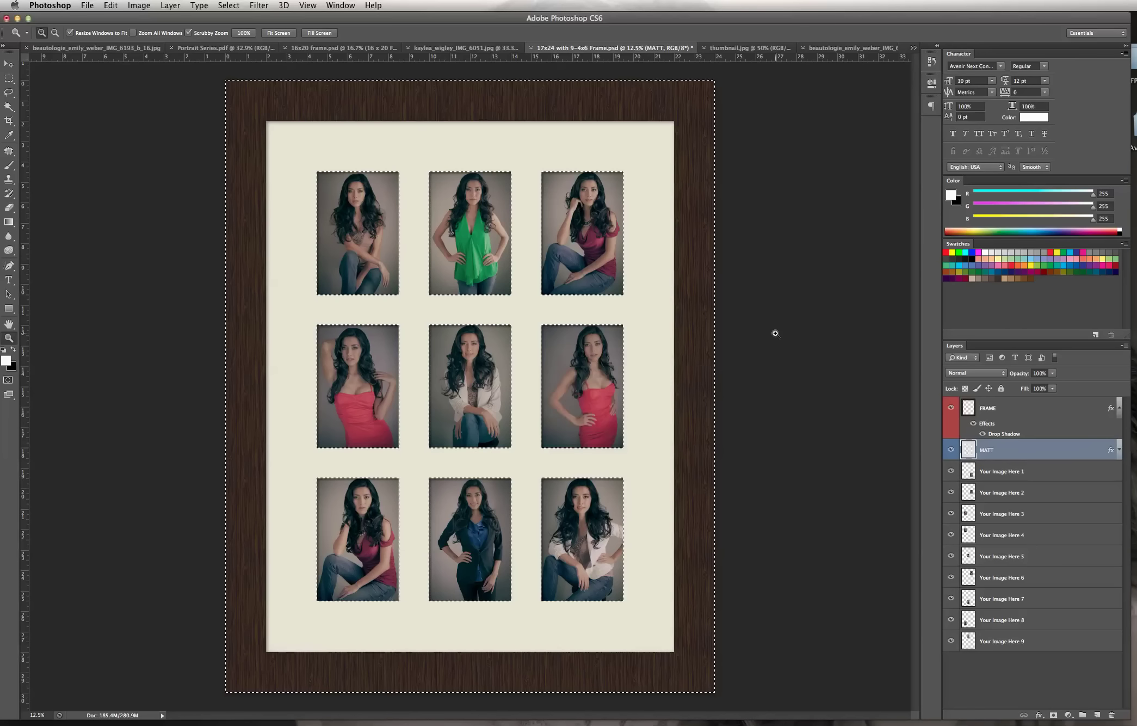
- Delete the Color Overlay effect from the MATT layer and clear the selection
left_click(1120, 450)
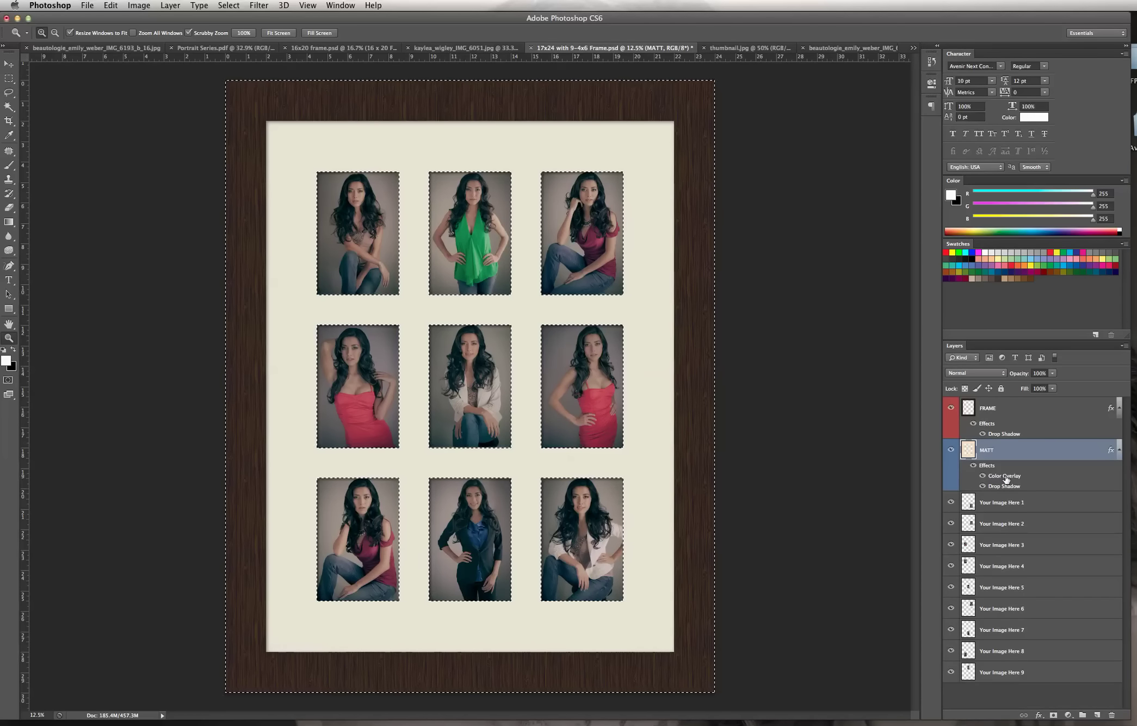
left_click_drag(1002, 477, 1113, 714)
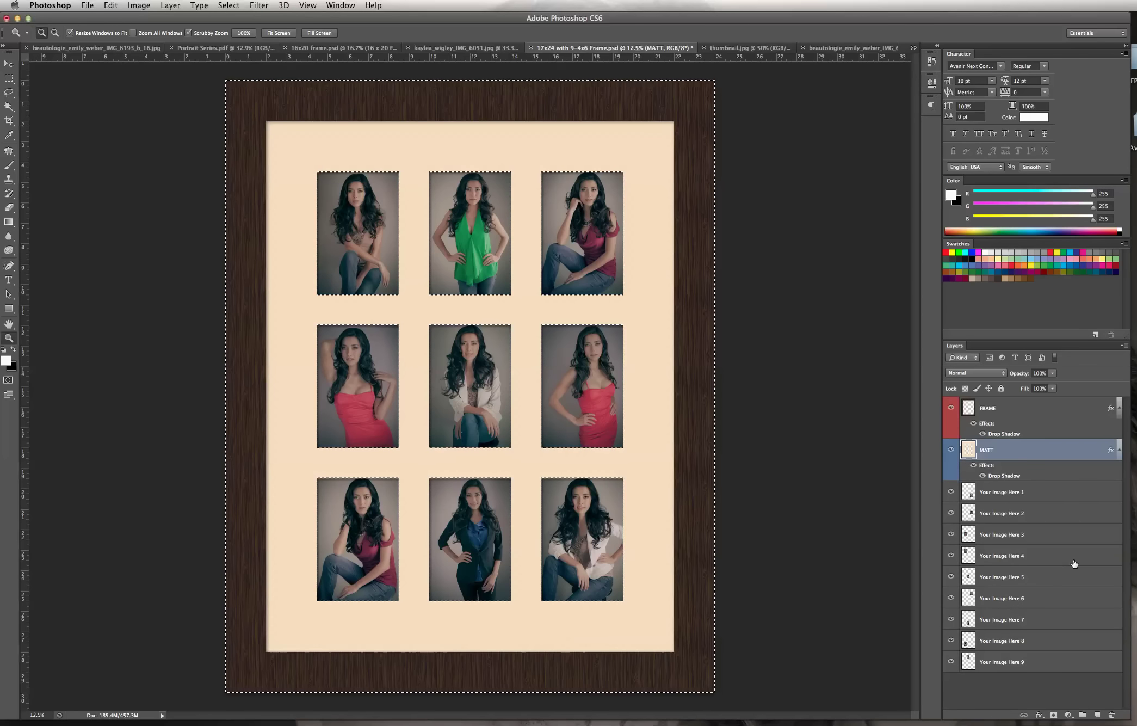
key("super+d")
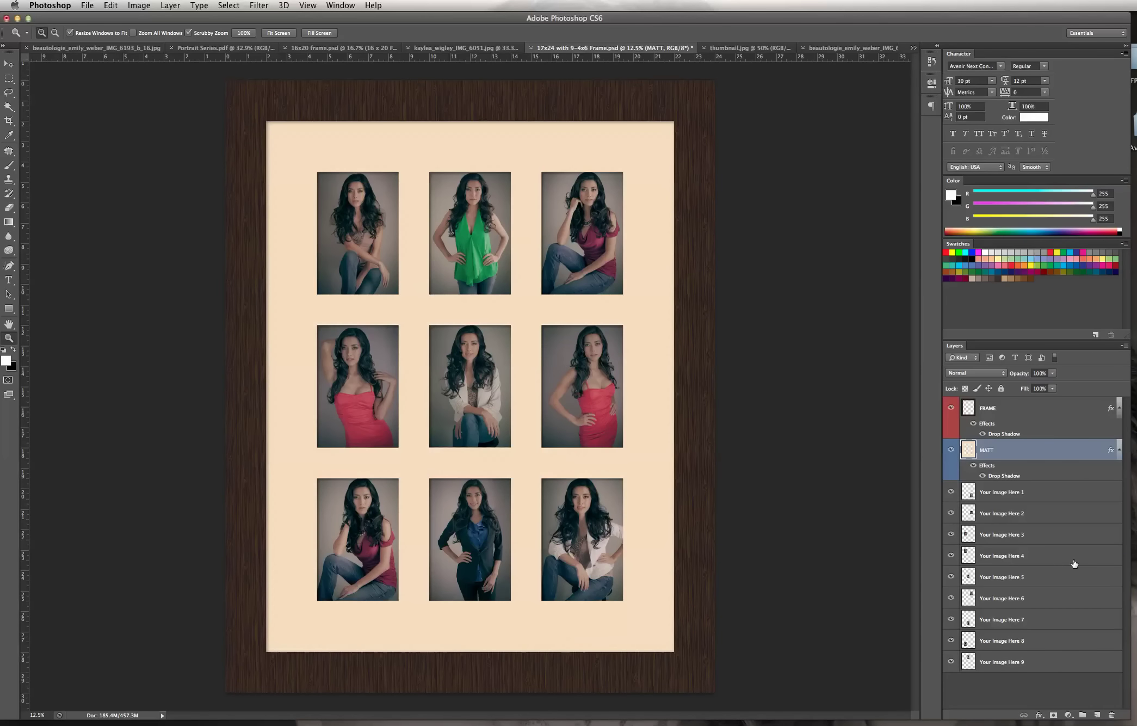
left_click(676, 366)
left_click_drag(676, 366, 748, 393)
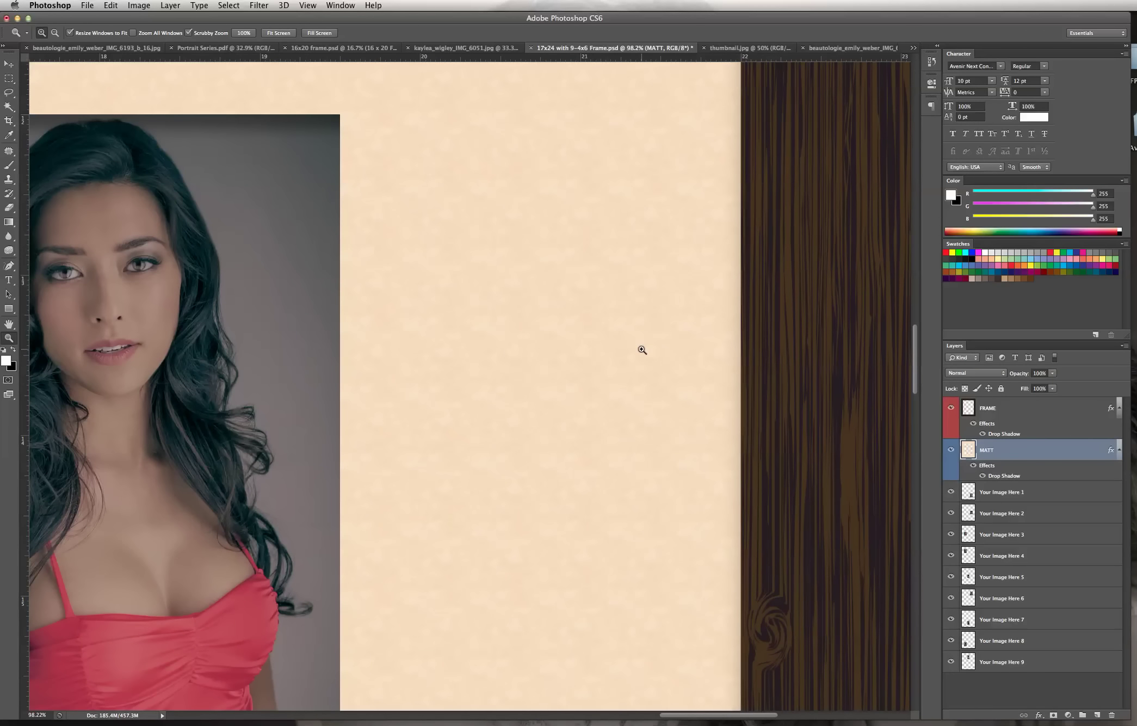
key("super+0")
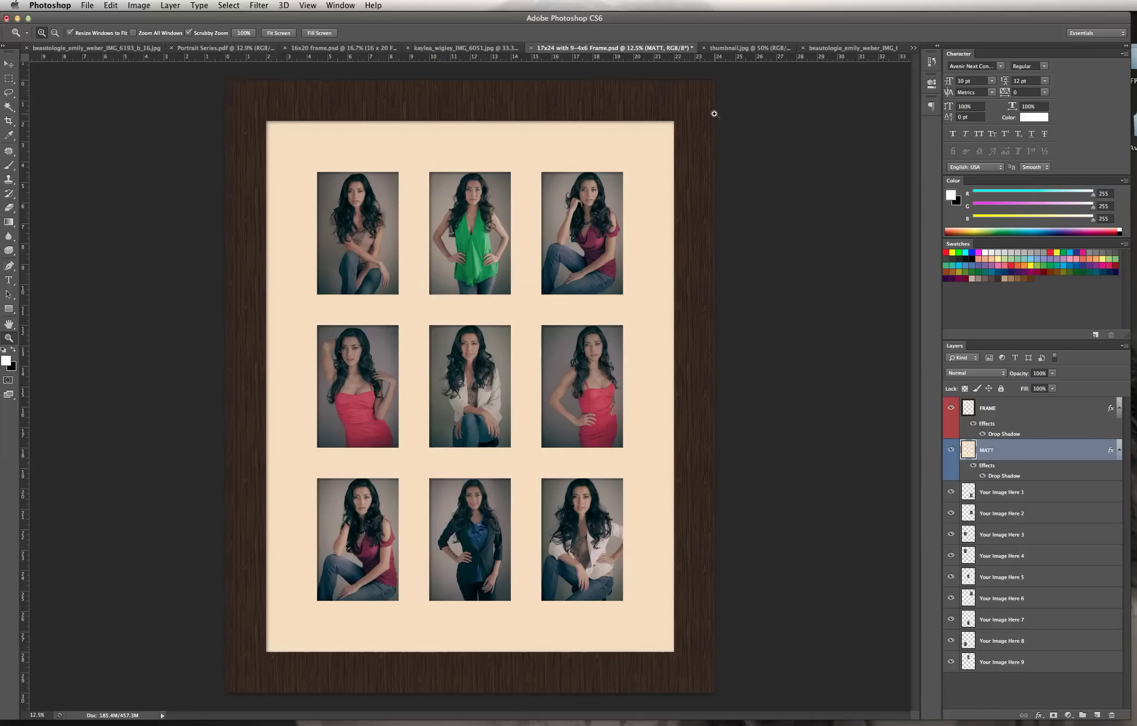
- Copy the entire image of the open single portrait whose file name ends in IMG_6051.jpg
left_click(493, 51)
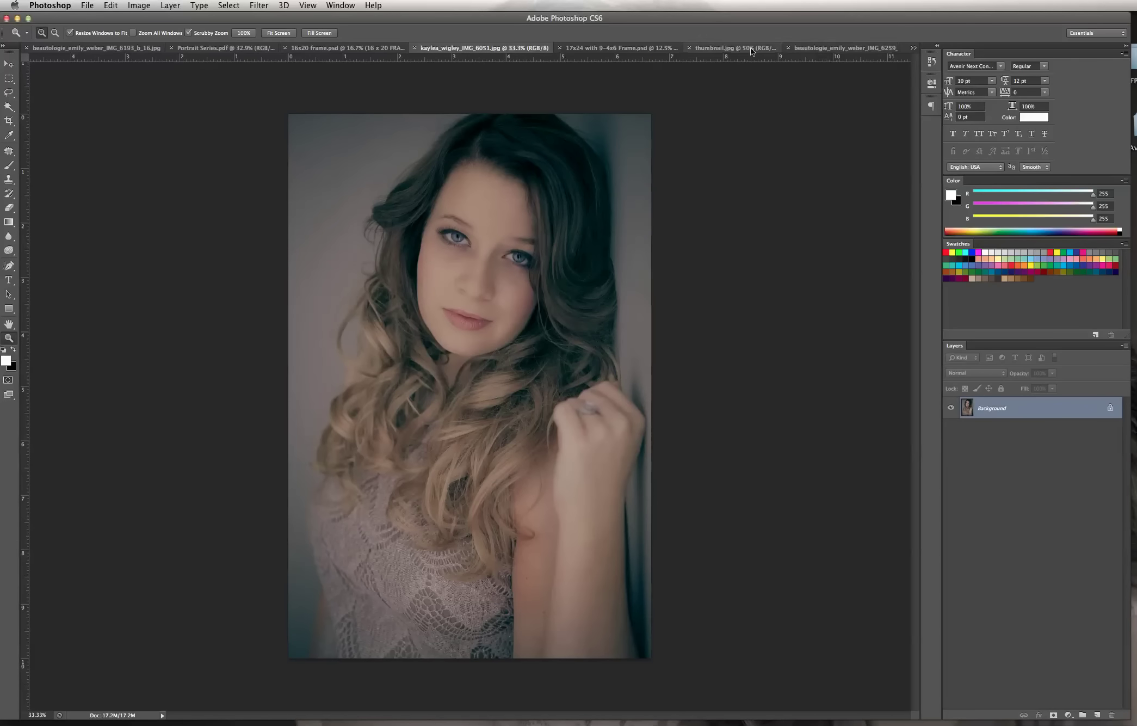
left_click(368, 48)
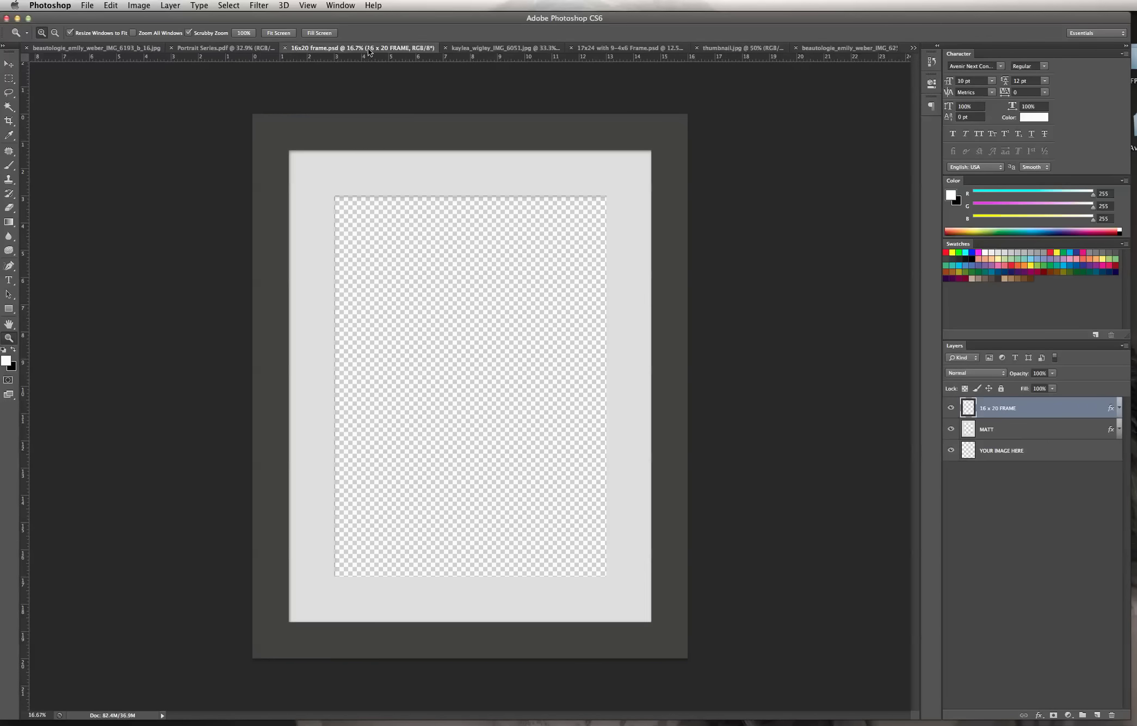
left_click(495, 48)
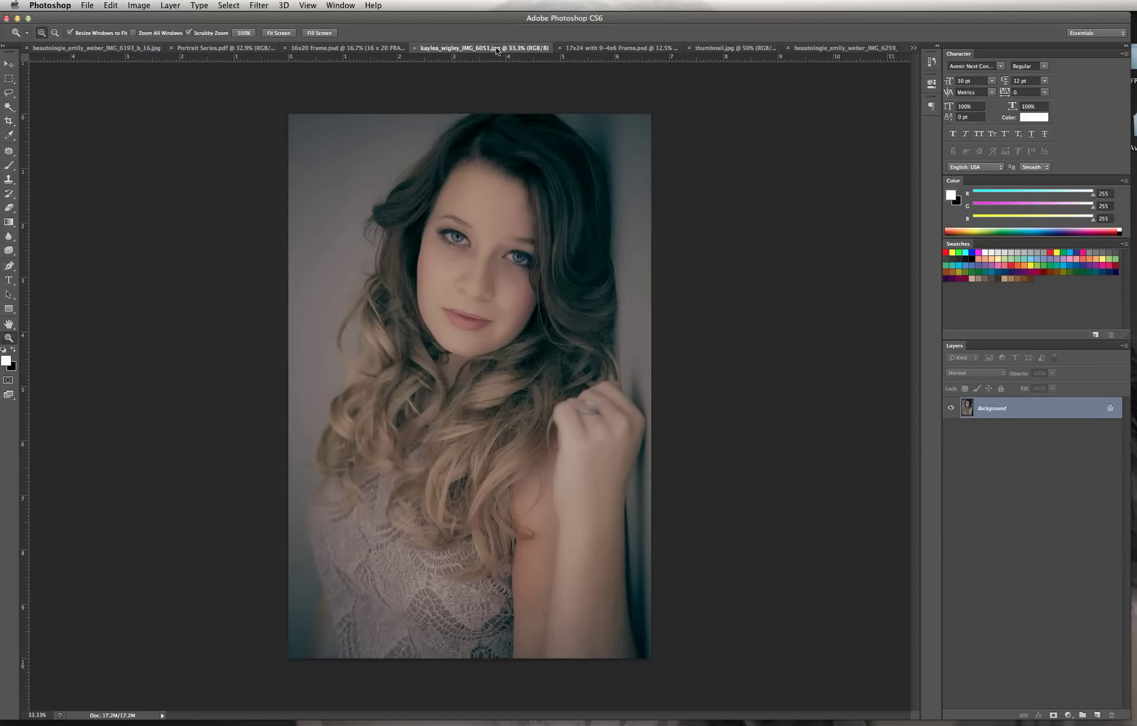
left_click(235, 6)
left_click(237, 17)
left_click(110, 5)
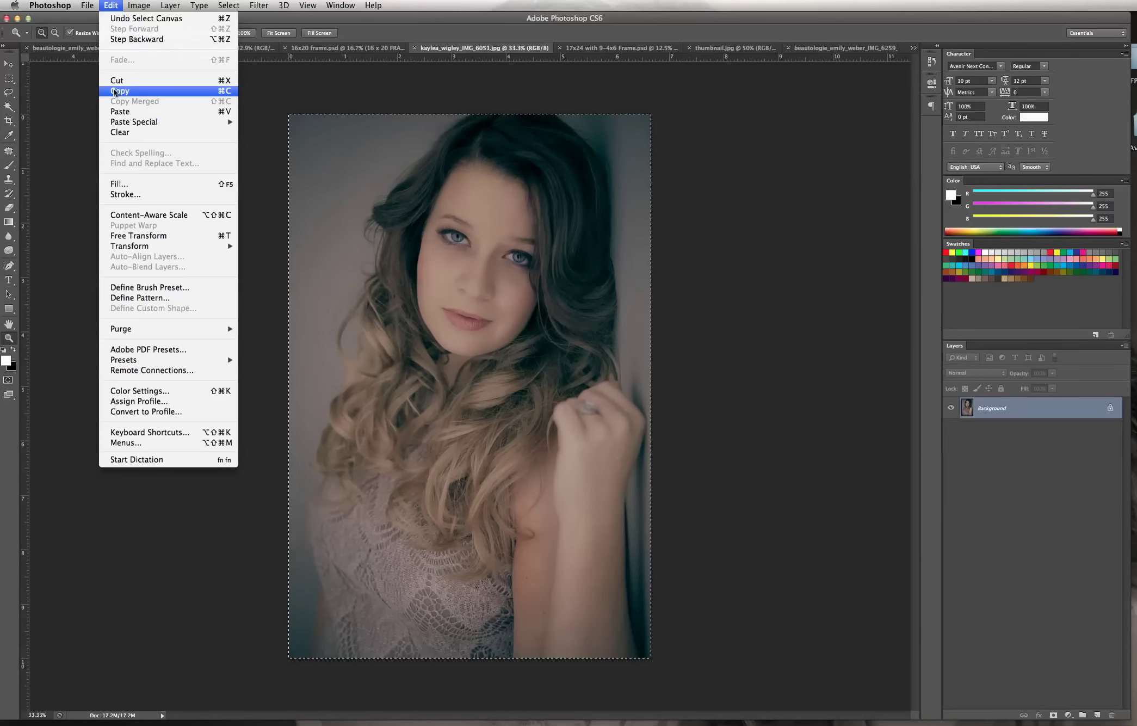
left_click(118, 92)
- Paste the portrait onto the YOUR IMAGE HERE layer of 16x20 frame.psd and move it to the upper-left corner of the matt opening
left_click(355, 48)
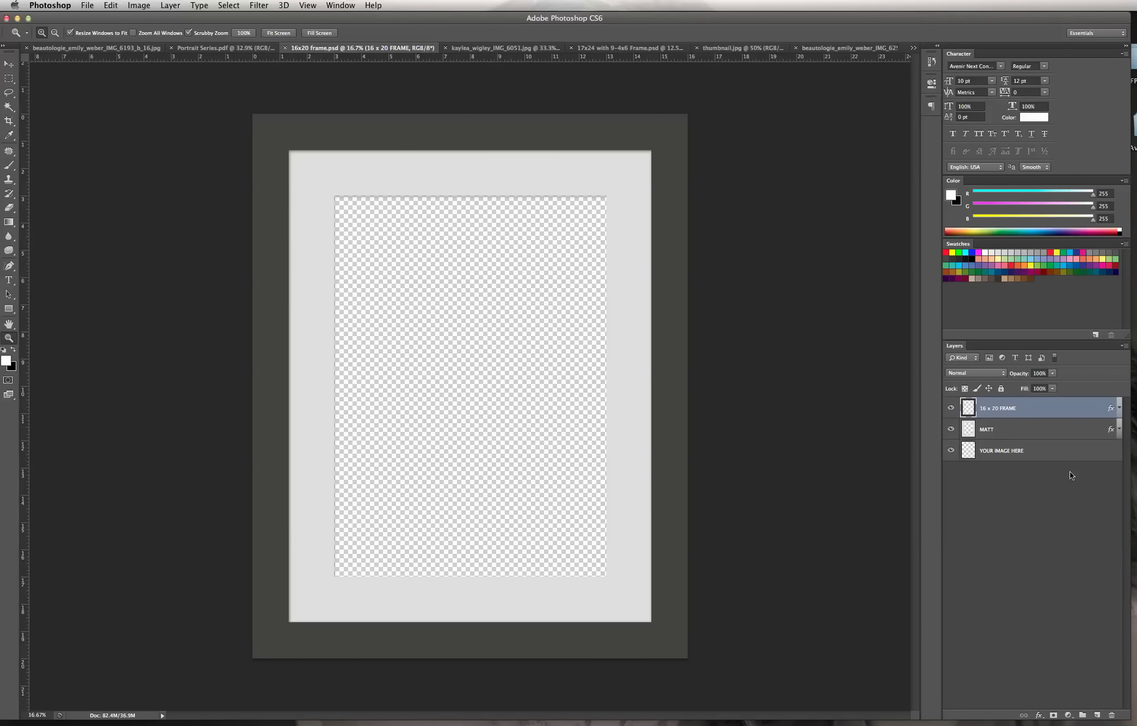
left_click(1047, 453)
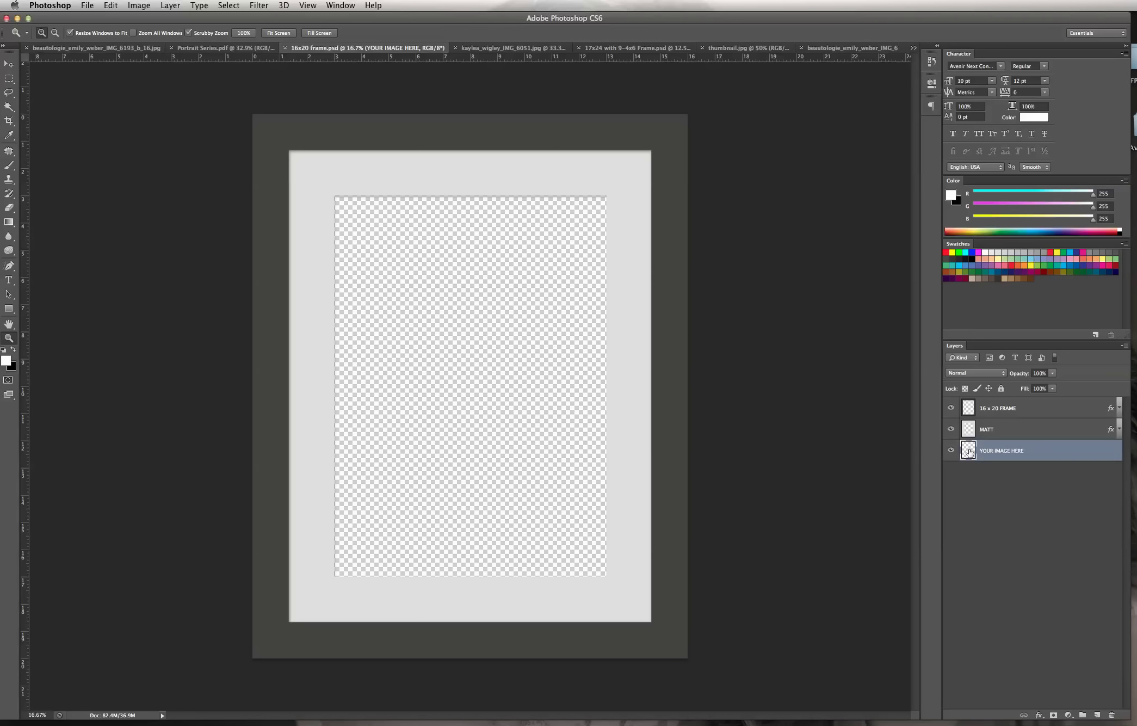
left_click(107, 5)
left_click(131, 112)
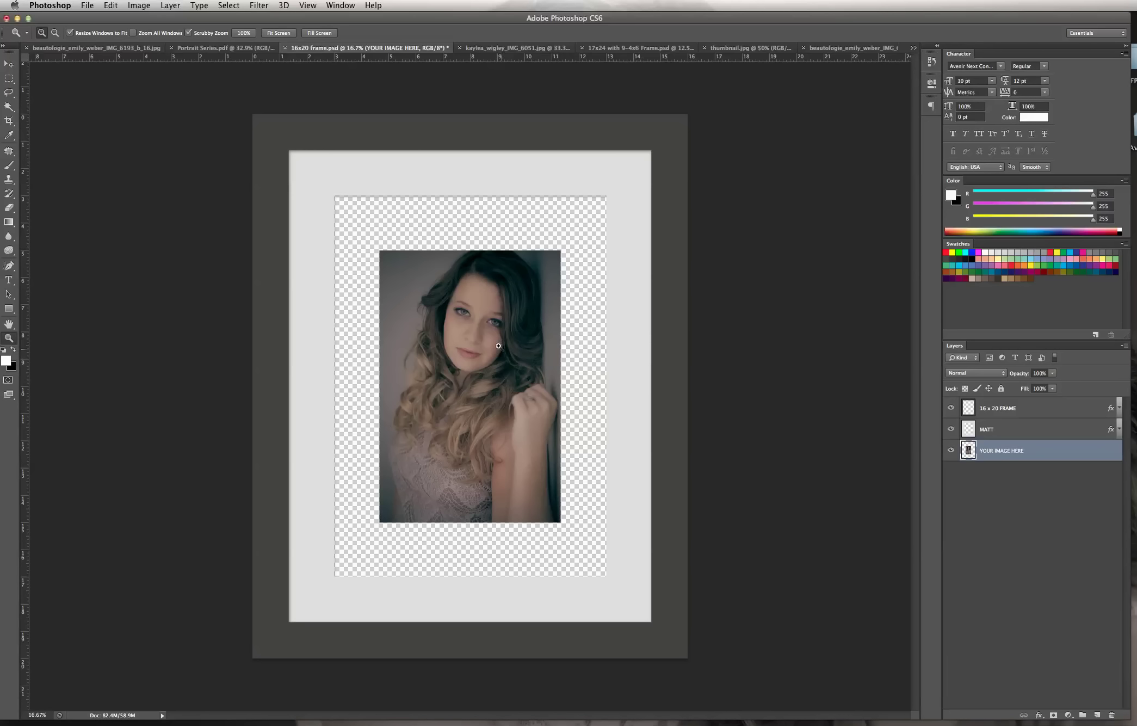
left_click(8, 64)
left_click_drag(442, 309, 420, 266)
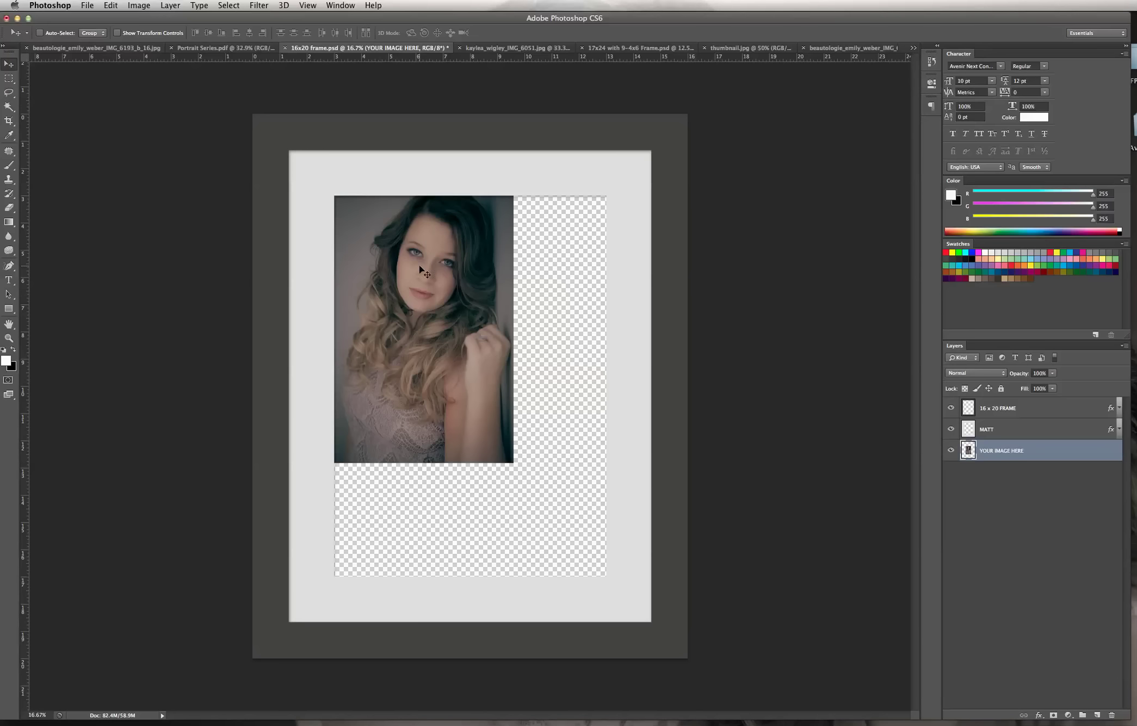
- Scale the pasted portrait proportionally to about 153.6% so it covers the matt opening, and fine-tune its position behind the matt
left_click(111, 6)
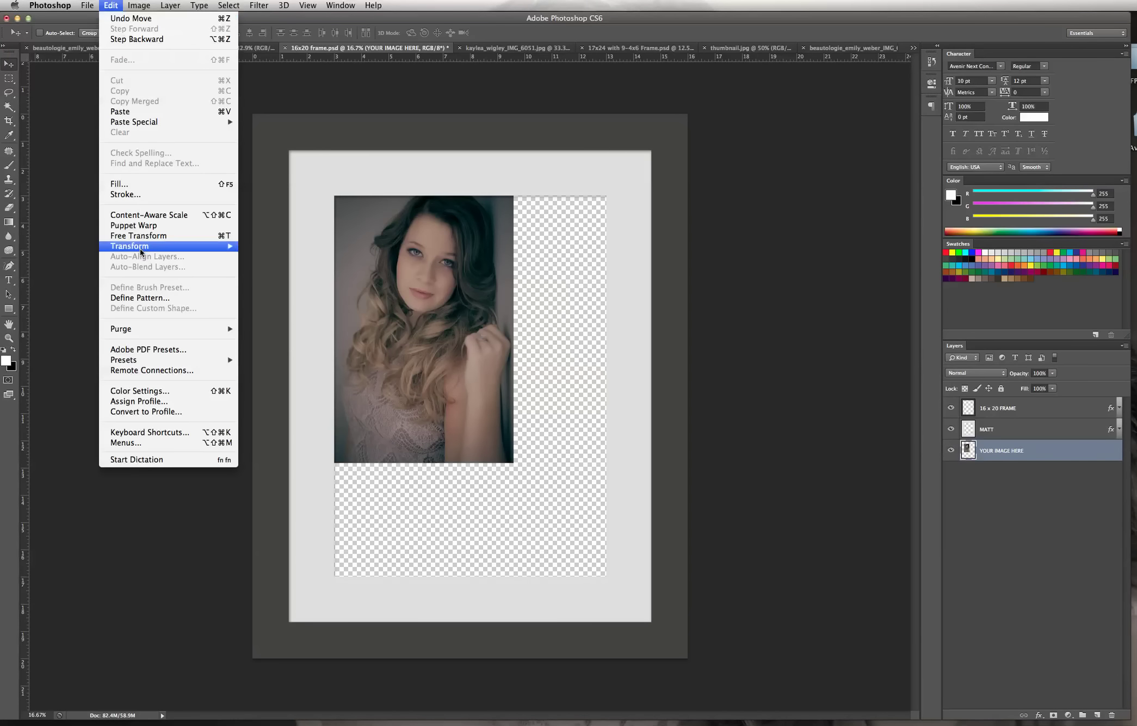
mouse_move(140, 249)
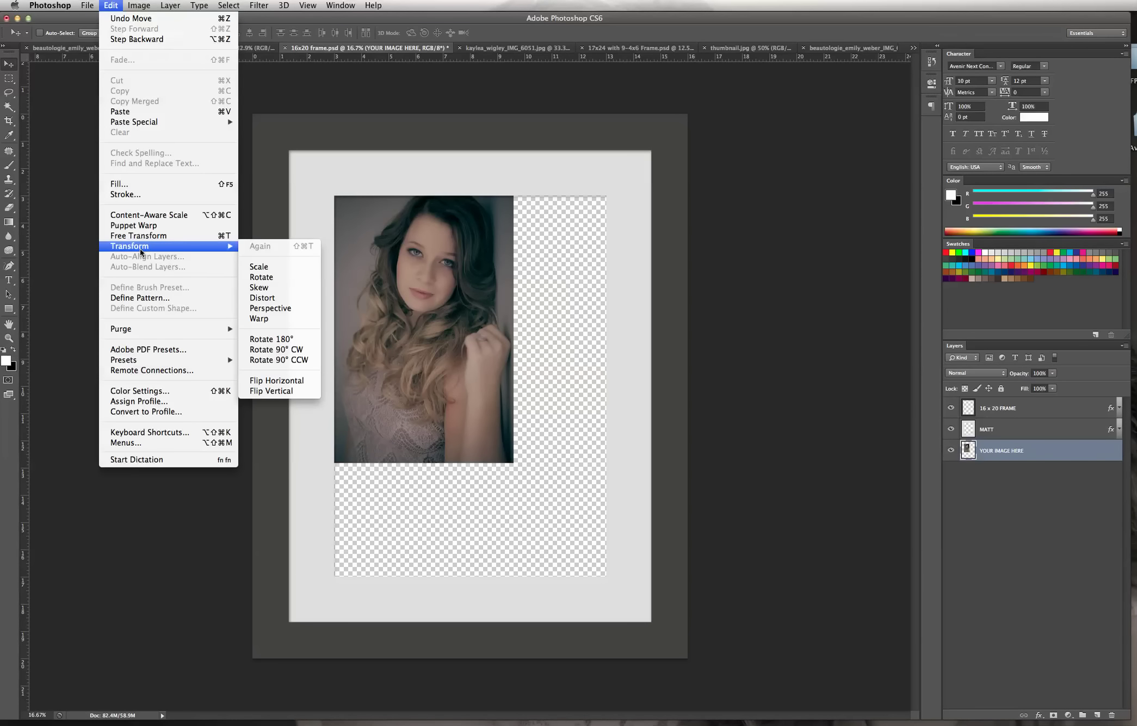
left_click(260, 267)
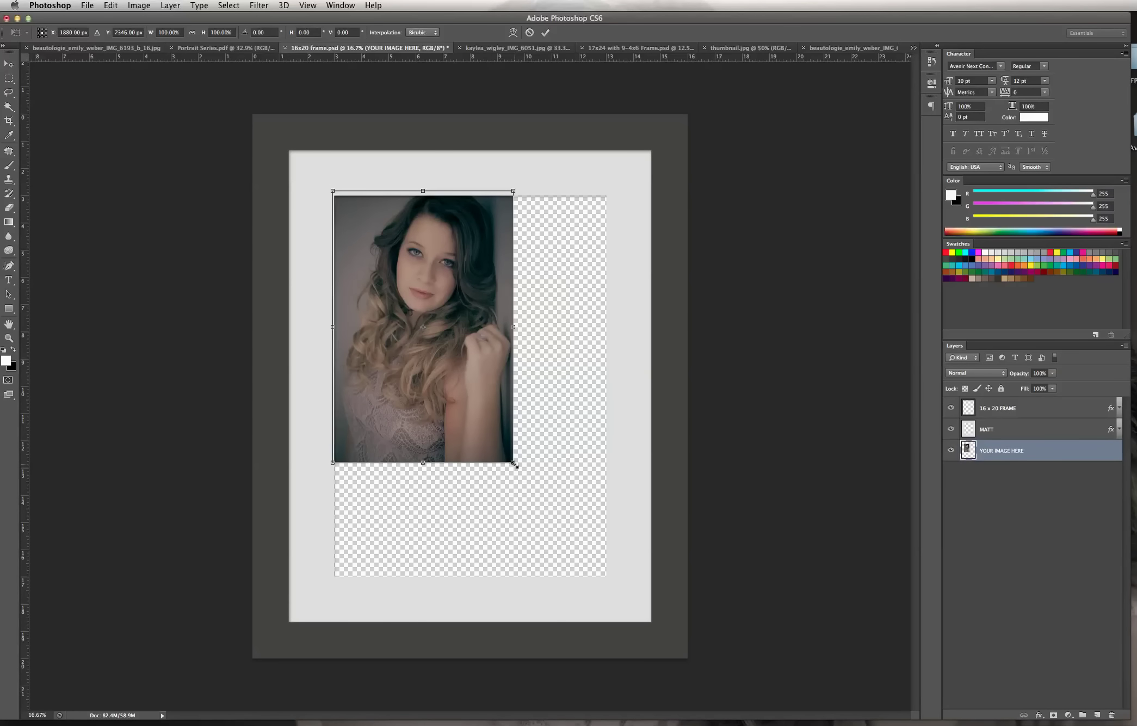
left_click_drag(515, 465, 637, 595)
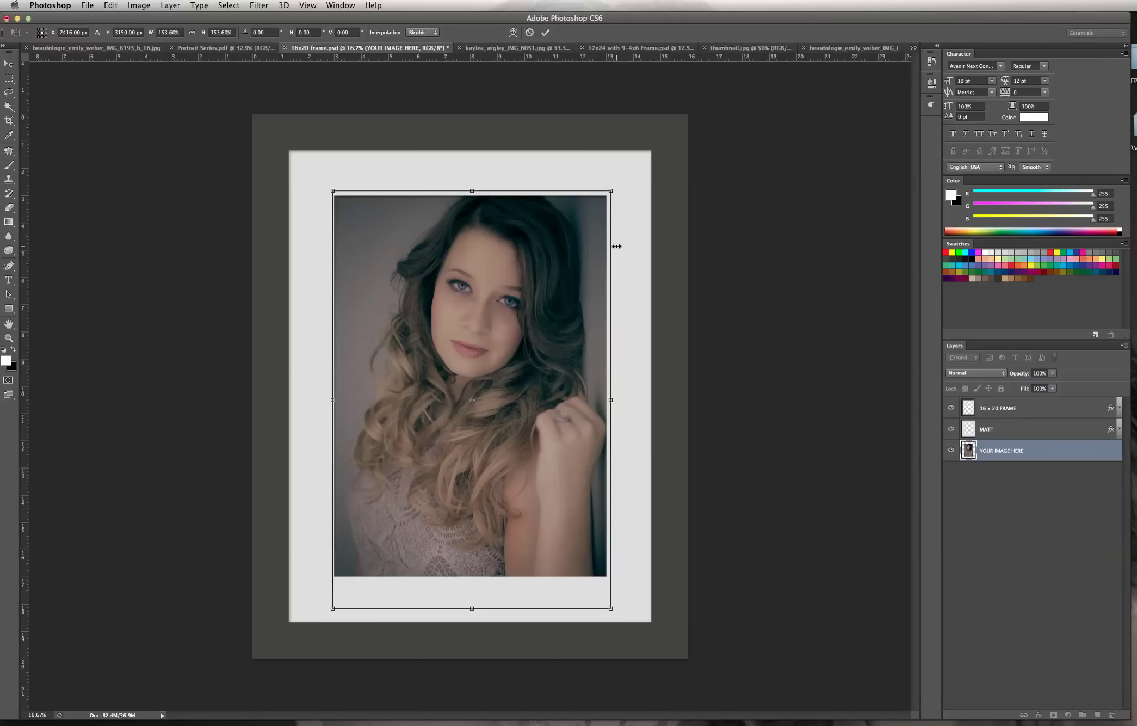
key("Return")
left_click_drag(518, 248, 517, 248)
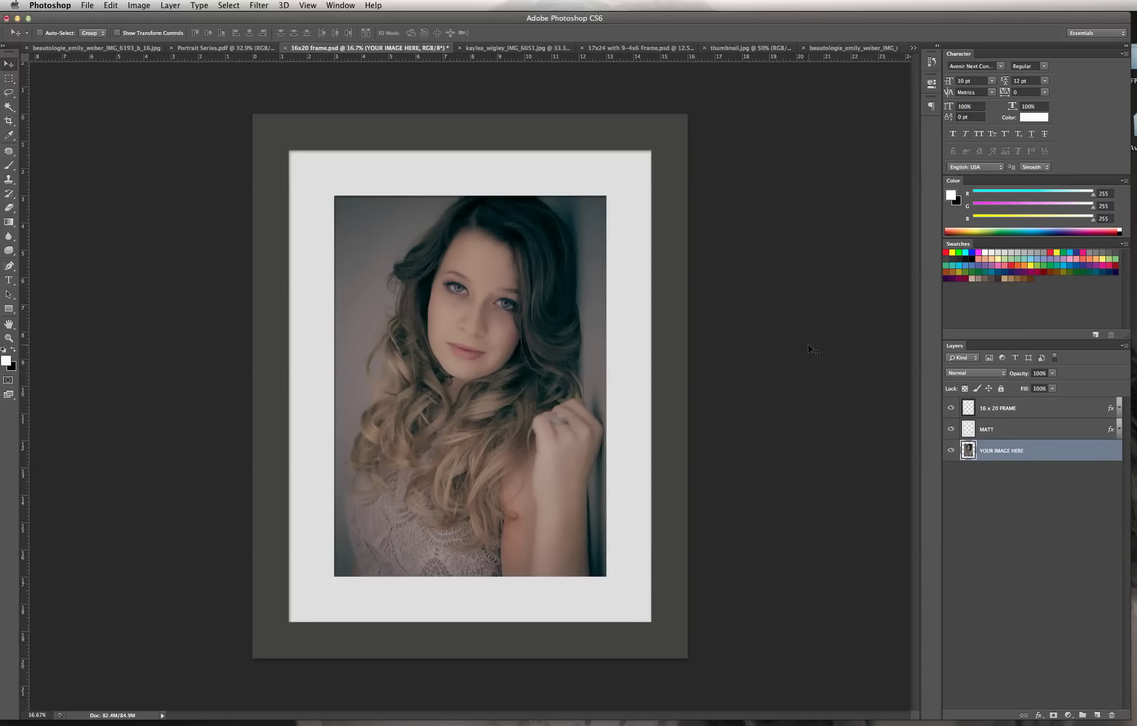
- Switch to 17x24 with 9-4x6 Frame.psd and load the MATT layer's outline as a selection
left_click(1030, 414)
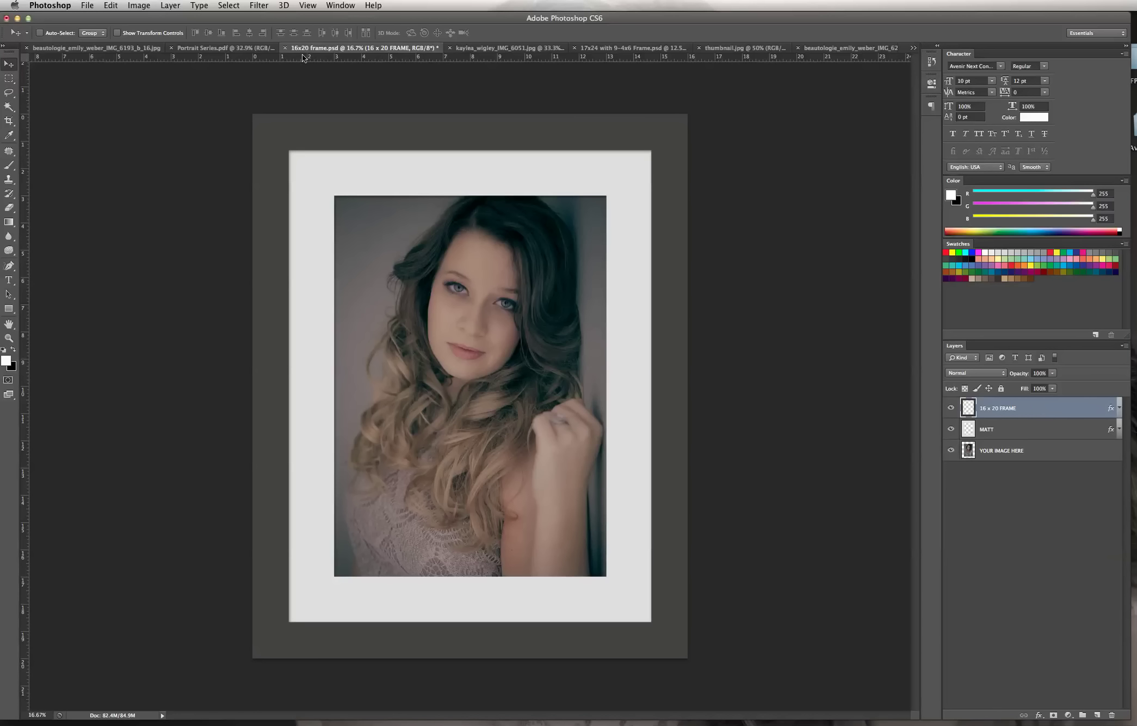
left_click(597, 50)
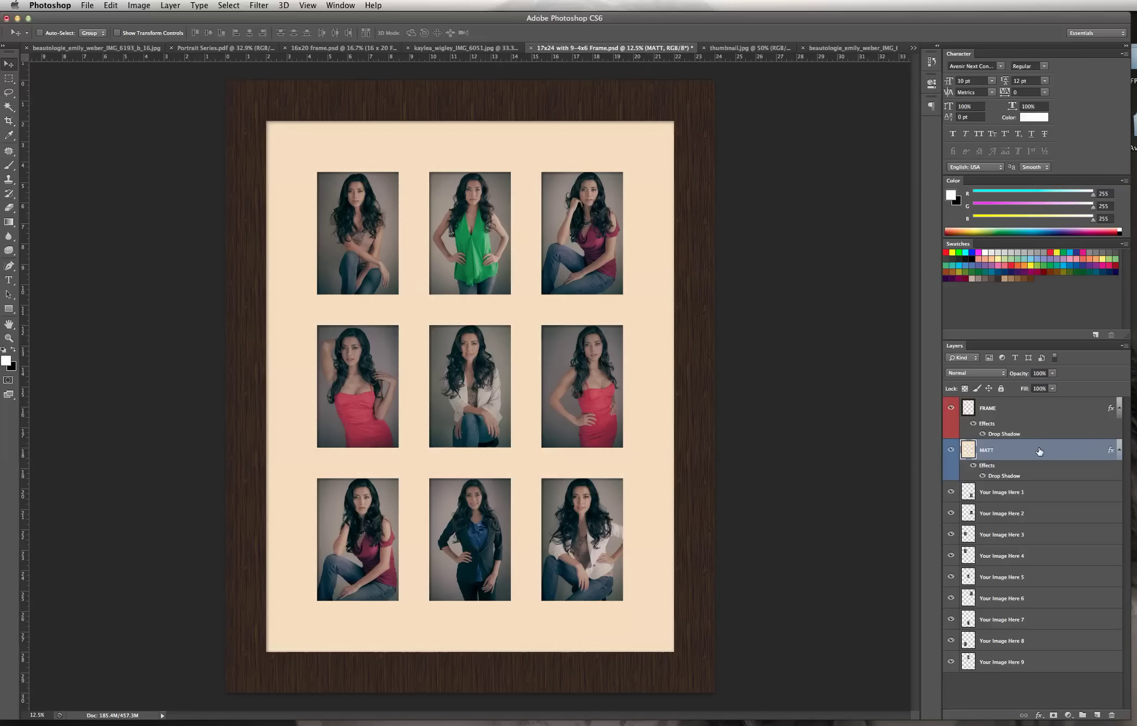
left_click_drag(1041, 451, 1036, 453)
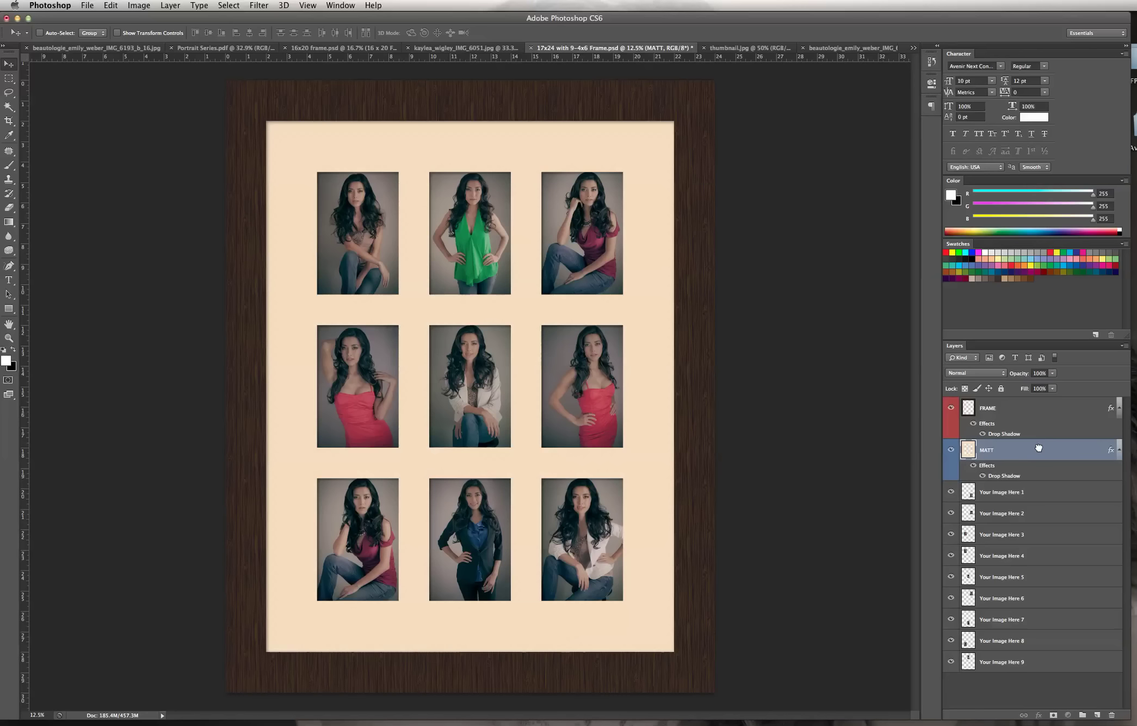
left_click(974, 452, "super")
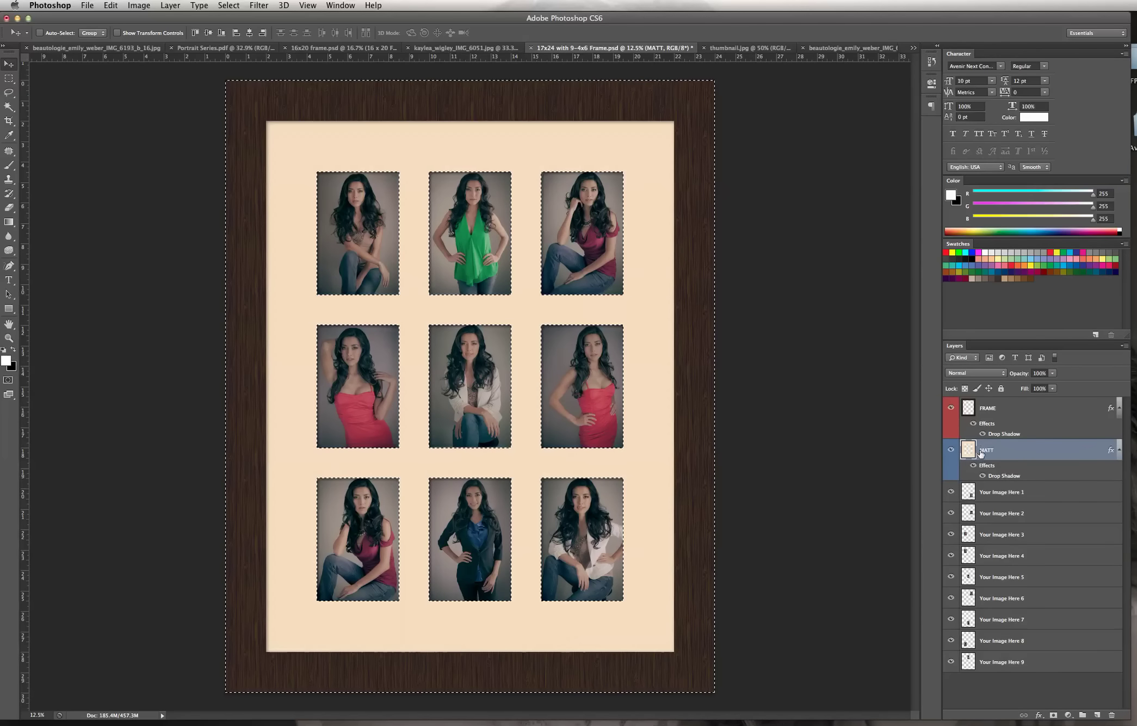
- Fill the selected MATT area with the "Linen Weave" pattern and clear the selection
left_click(110, 5)
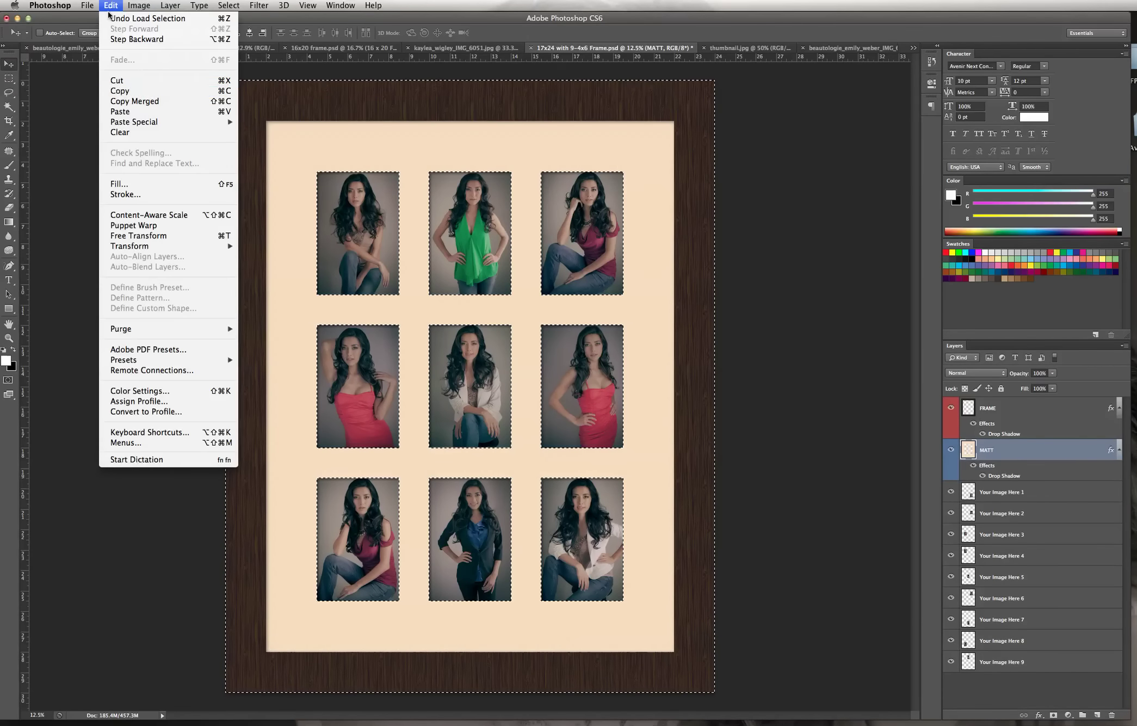
left_click(139, 183)
left_click(722, 362)
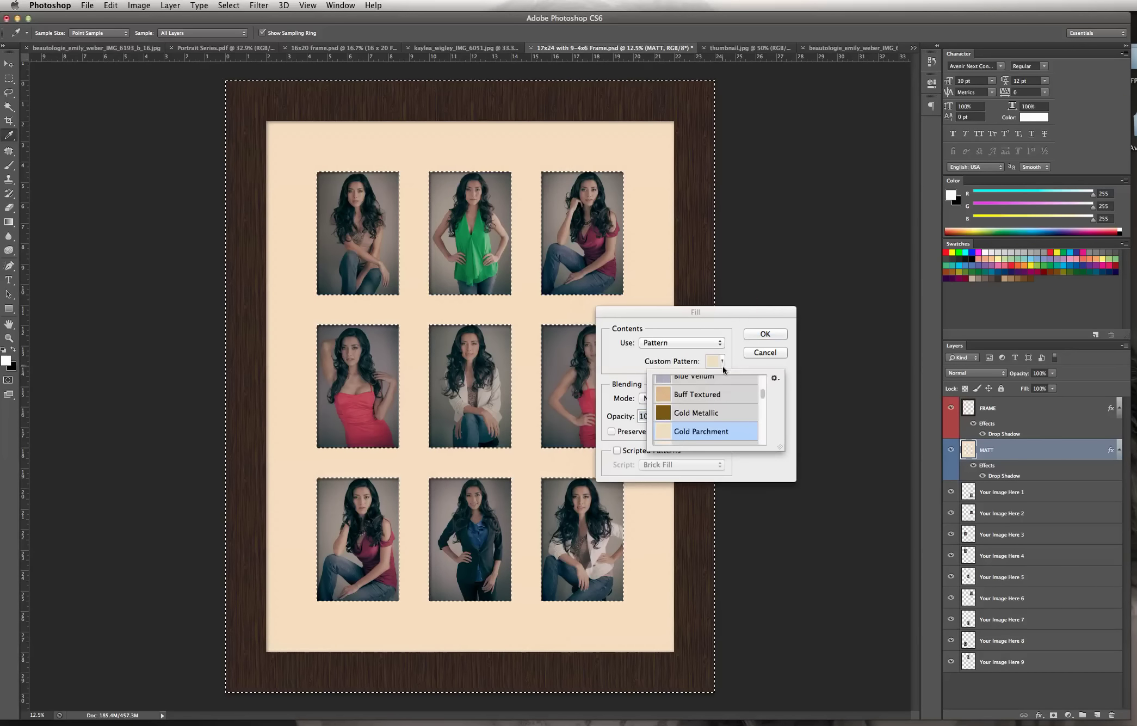
scroll(730, 407, "down", 3)
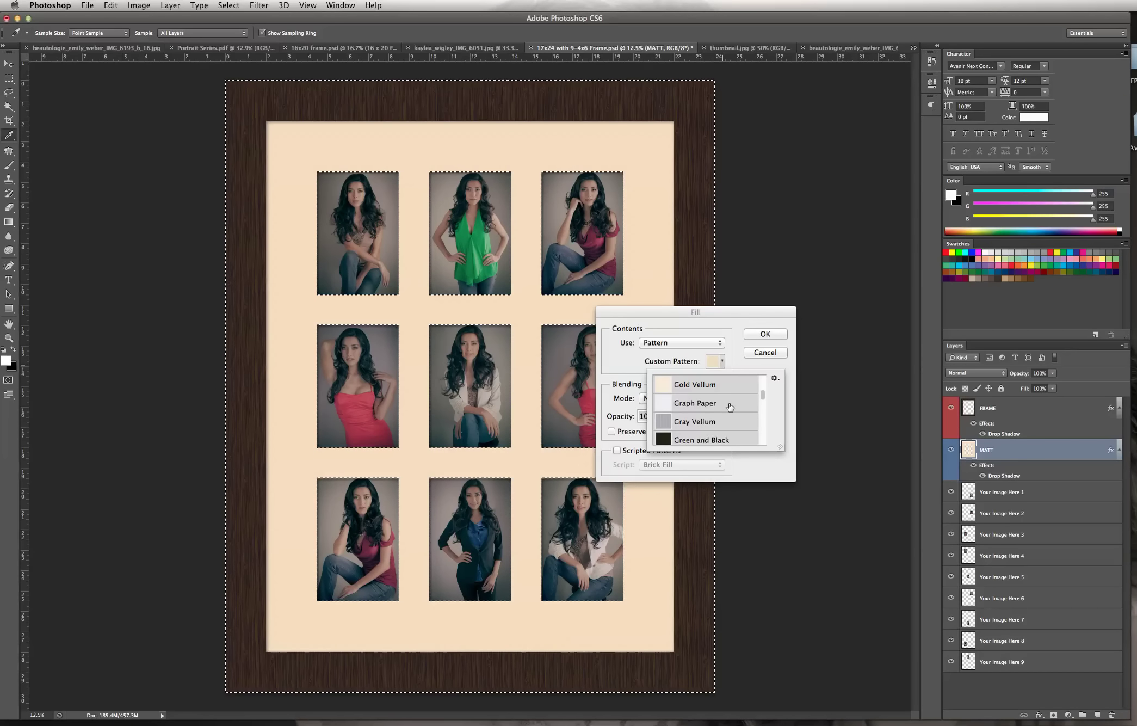
left_click(728, 408)
scroll(719, 411, "up", 5)
scroll(719, 411, "up", 10)
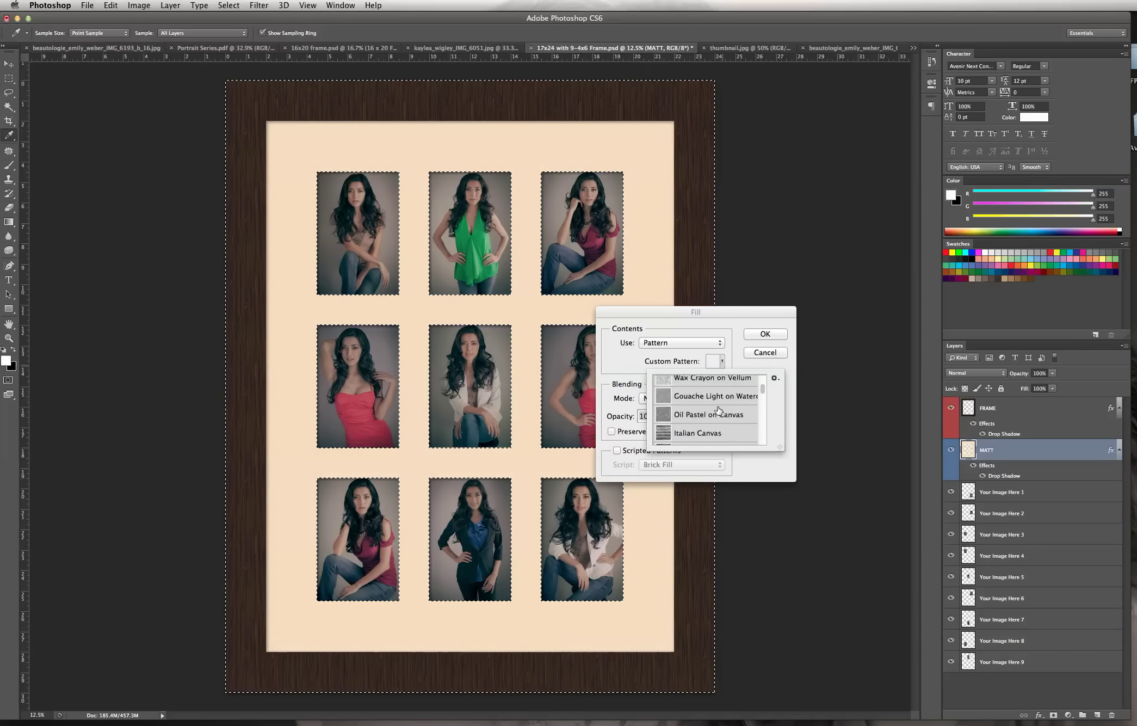
scroll(718, 409, "up", 10)
scroll(718, 411, "down", 3)
scroll(719, 411, "down", 15)
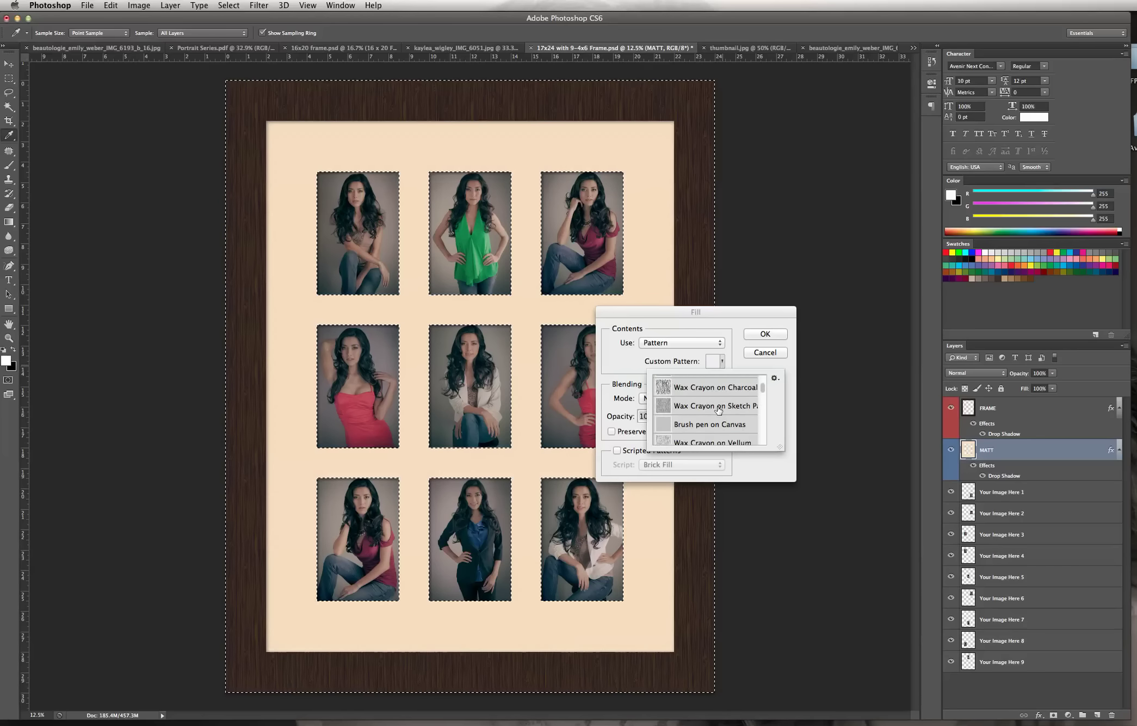
scroll(718, 411, "down", 5)
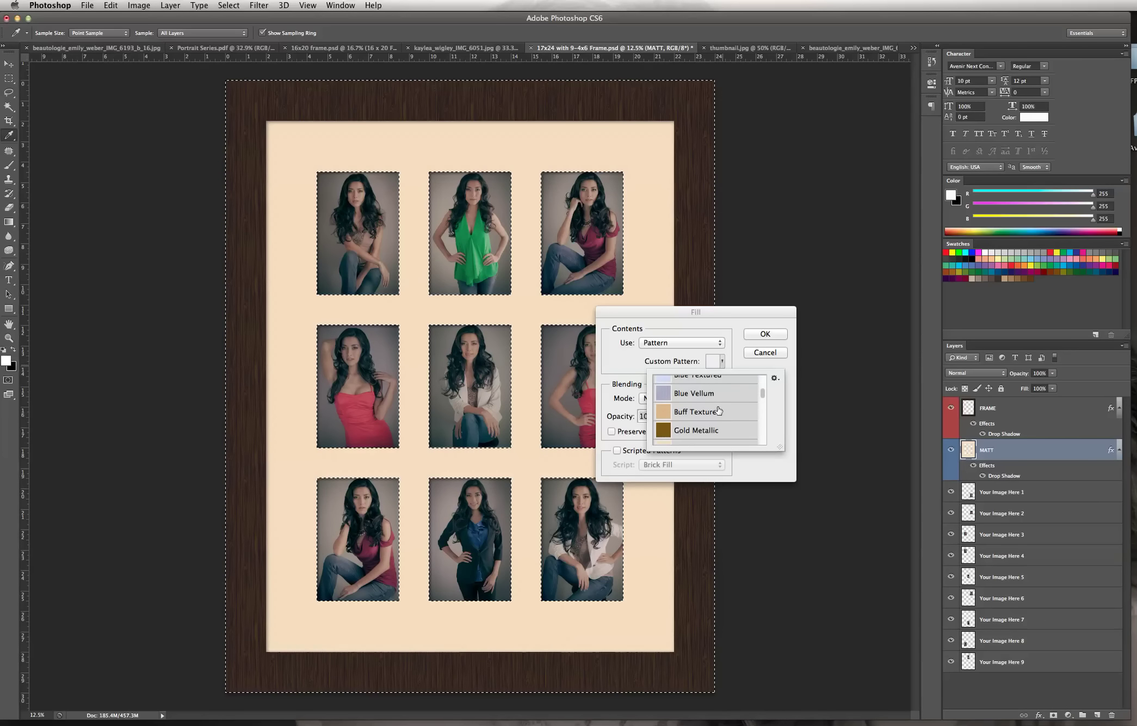
scroll(719, 410, "down", 3)
scroll(719, 411, "down", 3)
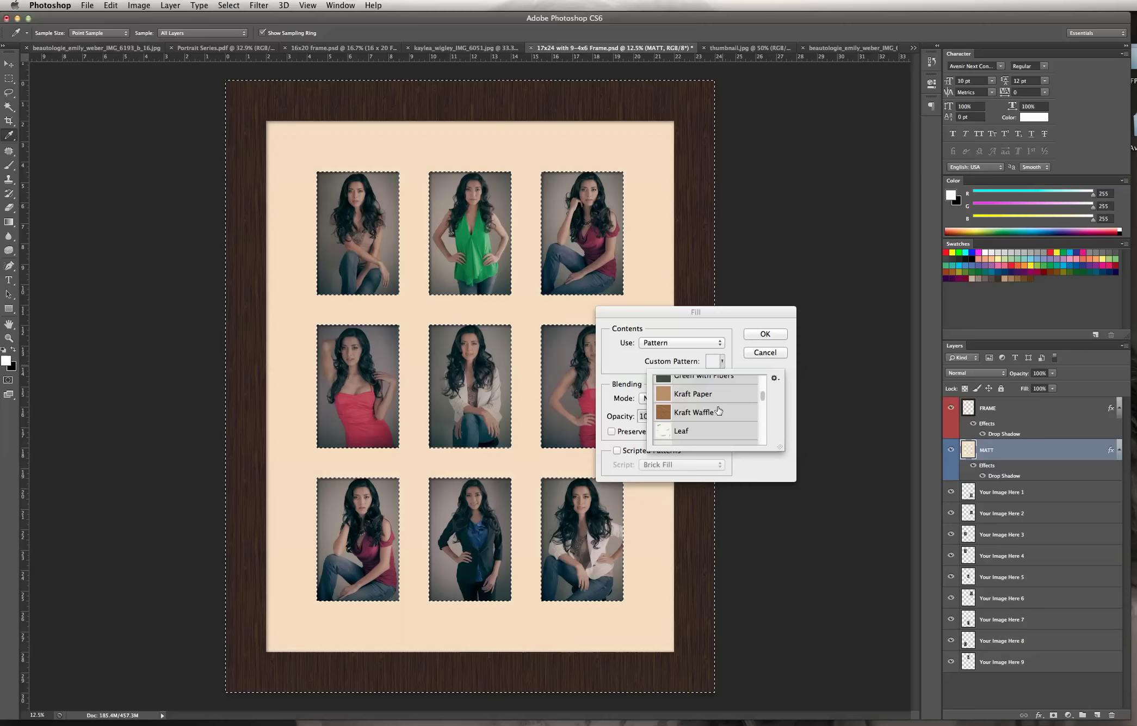
scroll(719, 410, "down", 3)
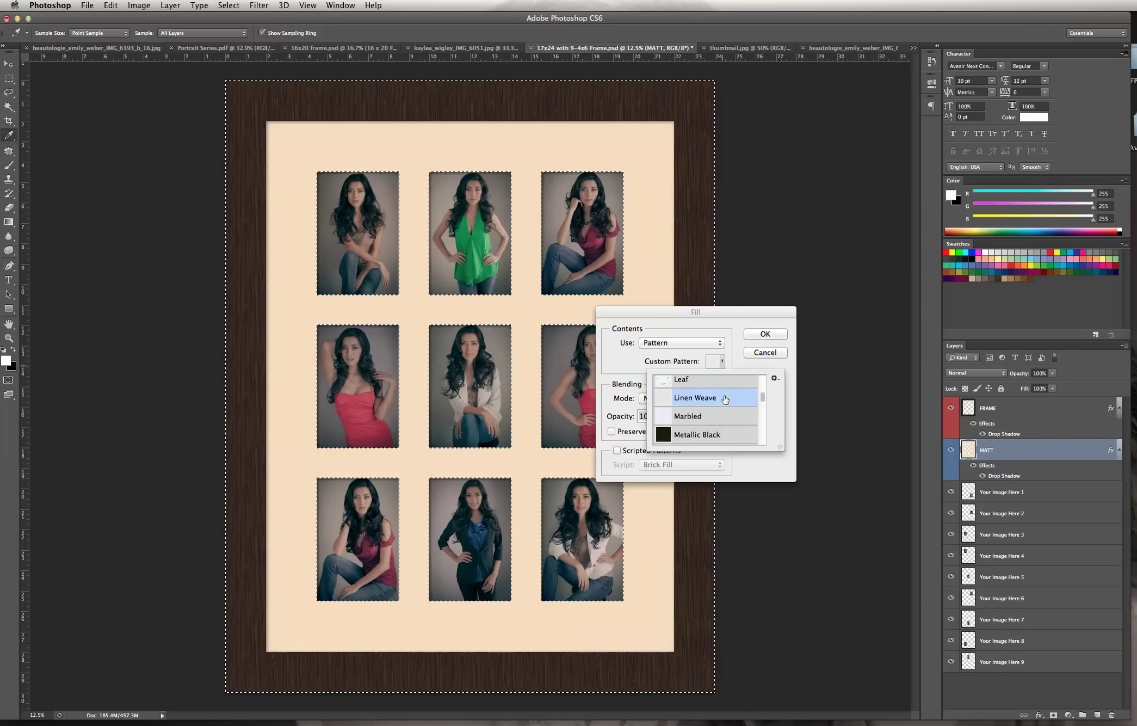
left_click(766, 337)
left_click(765, 336)
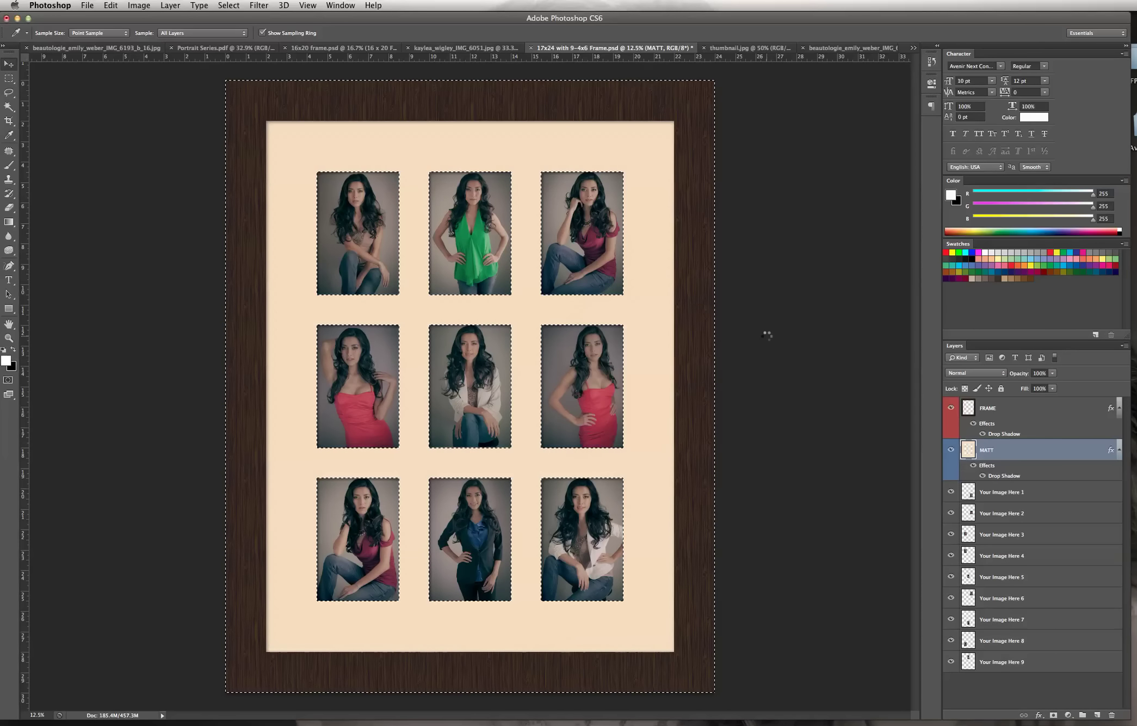
key("v")
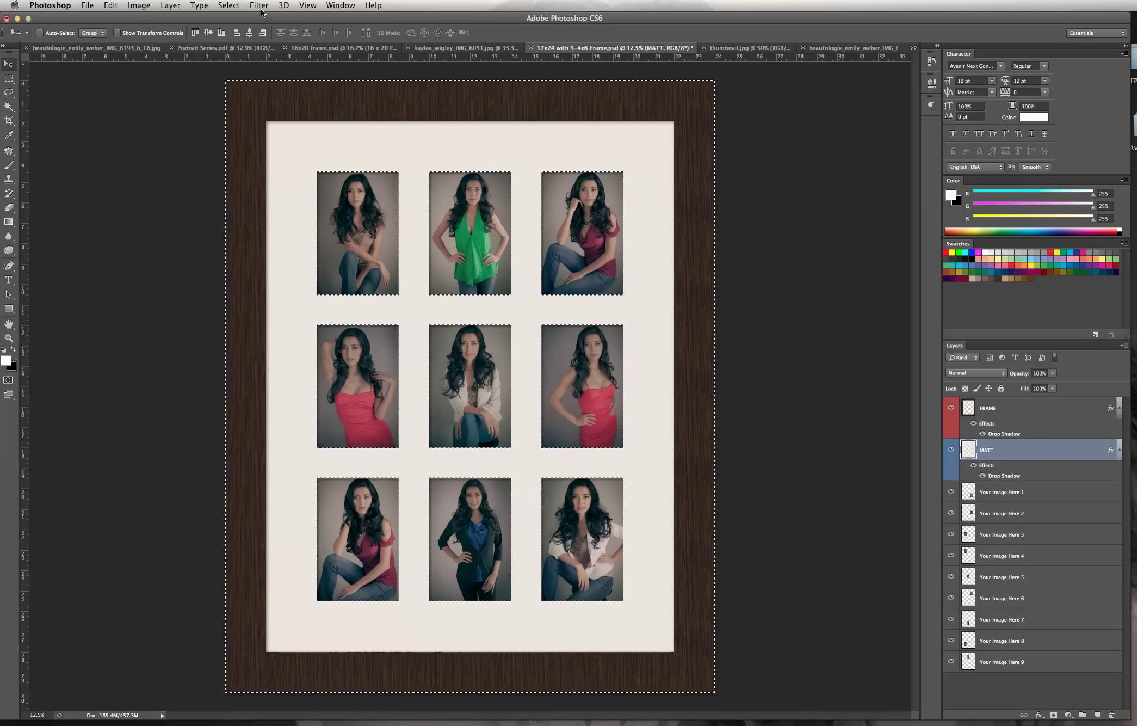
left_click(229, 5)
left_click(248, 31)
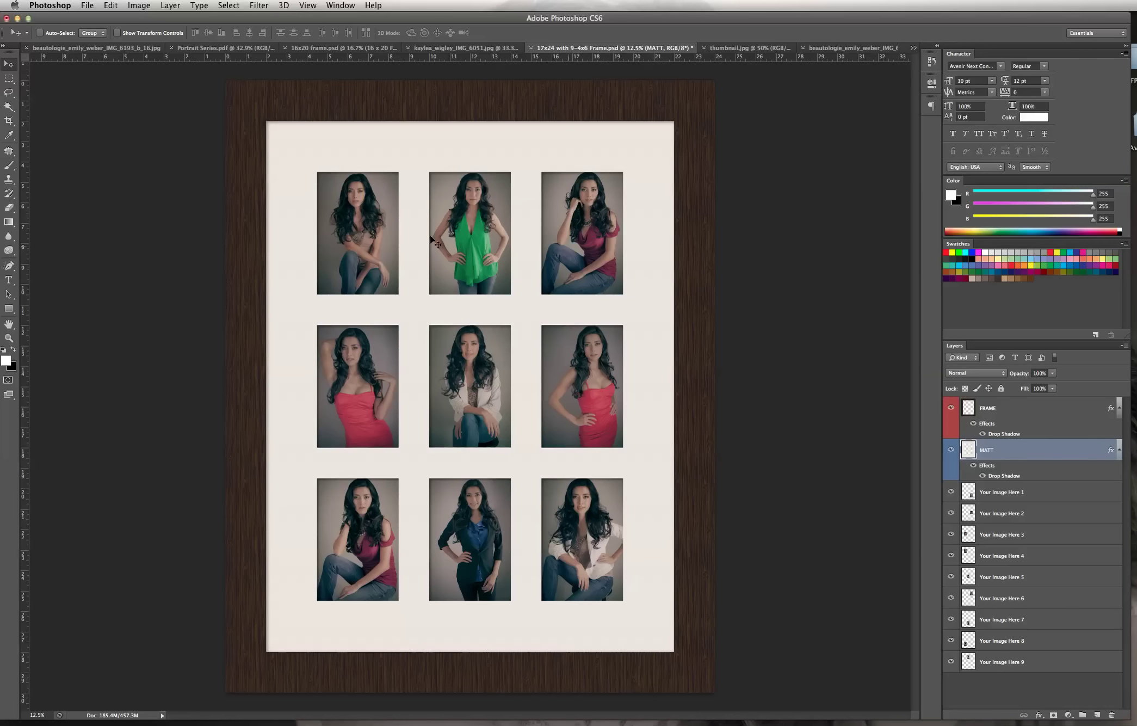
- Increase the MATT layer's saturation with a Hue/Saturation adjustment to make it a warmer cream, and inspect the weave texture up close
left_click(140, 7)
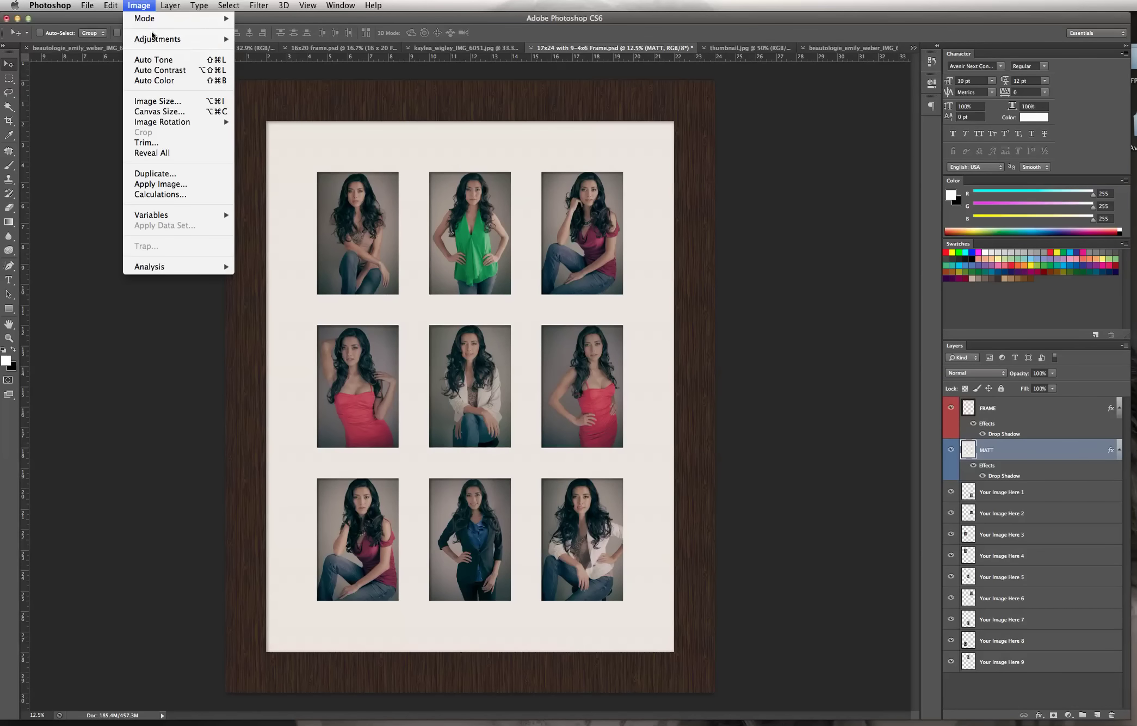
mouse_move(152, 43)
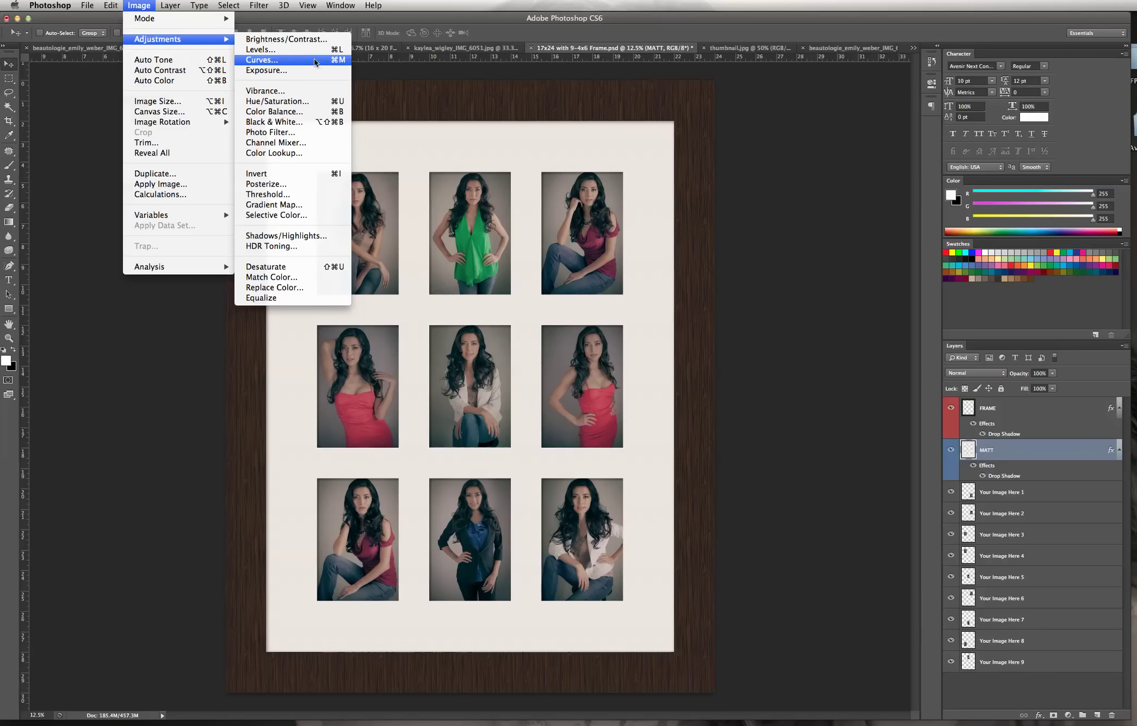
left_click(295, 102)
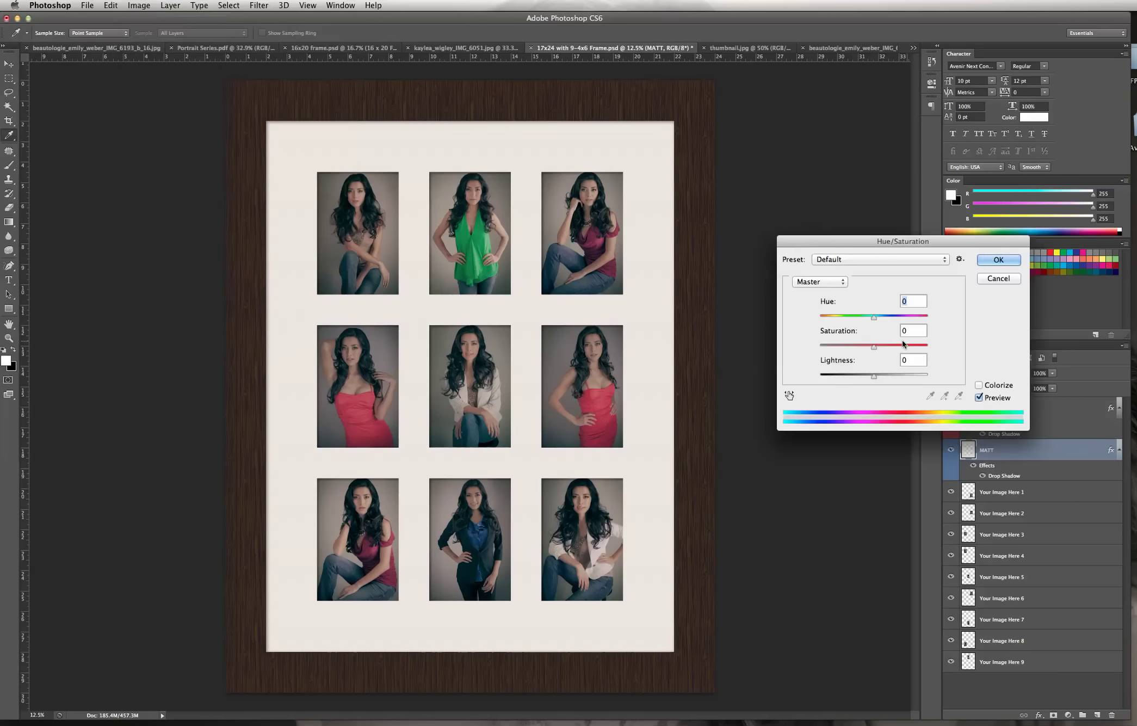
left_click_drag(874, 346, 904, 349)
left_click(999, 261)
key("v")
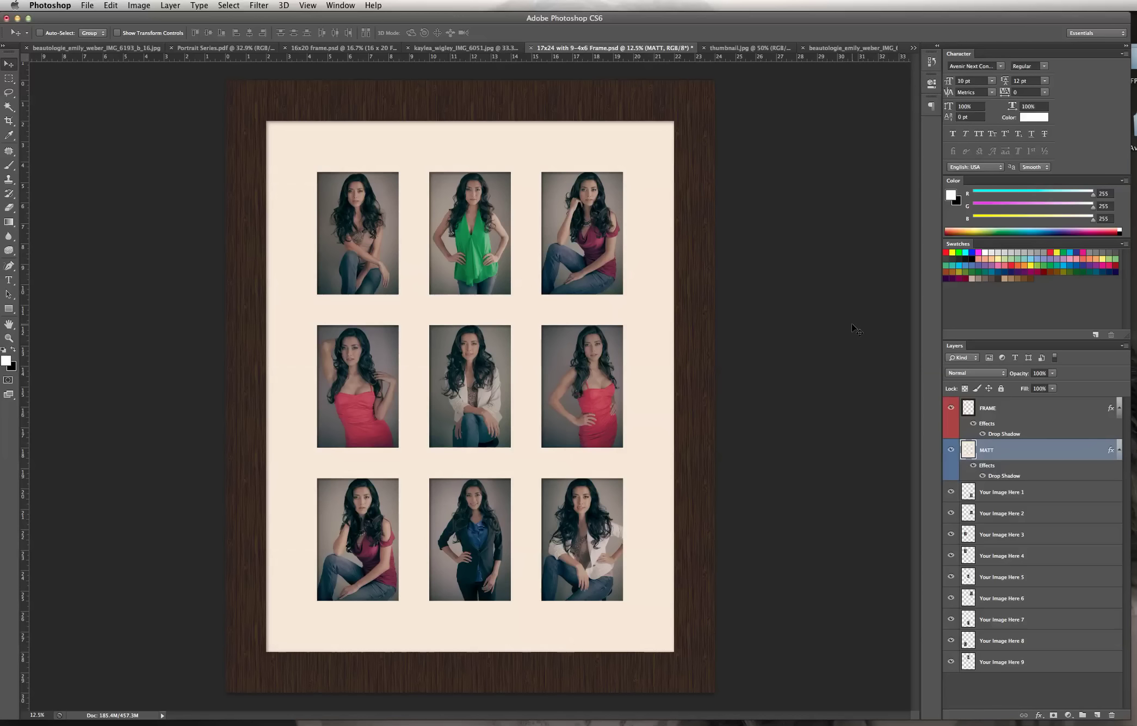
left_click_drag(653, 364, 734, 383)
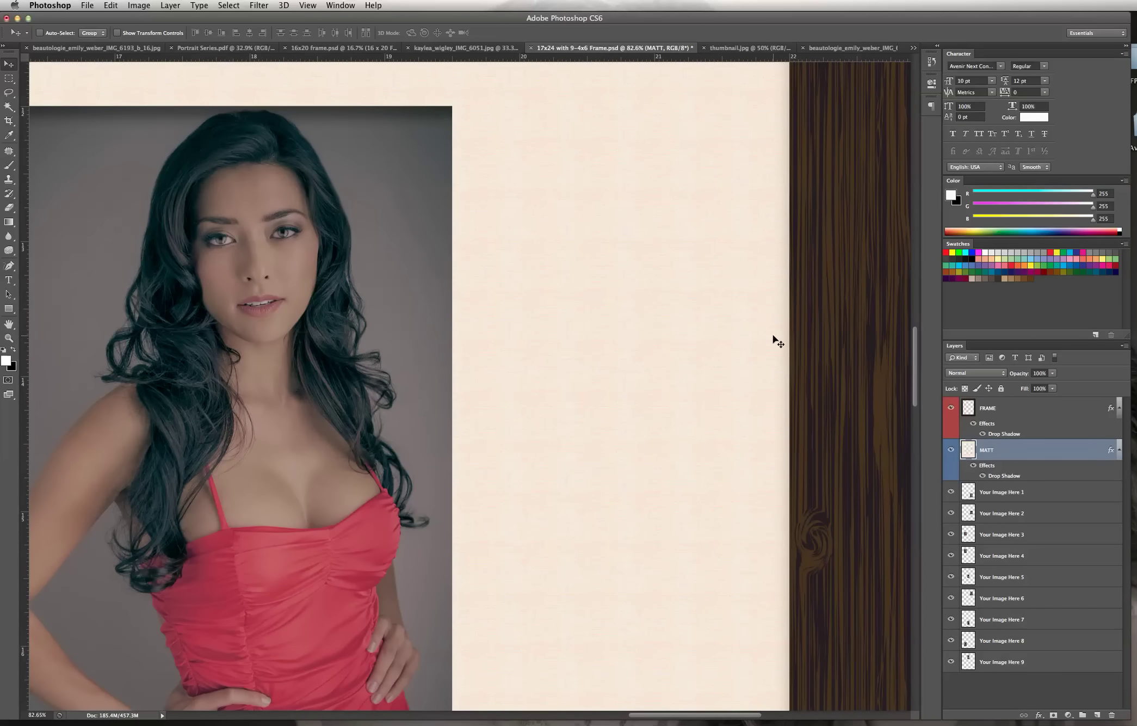
key("super+0")
key("super+minus")
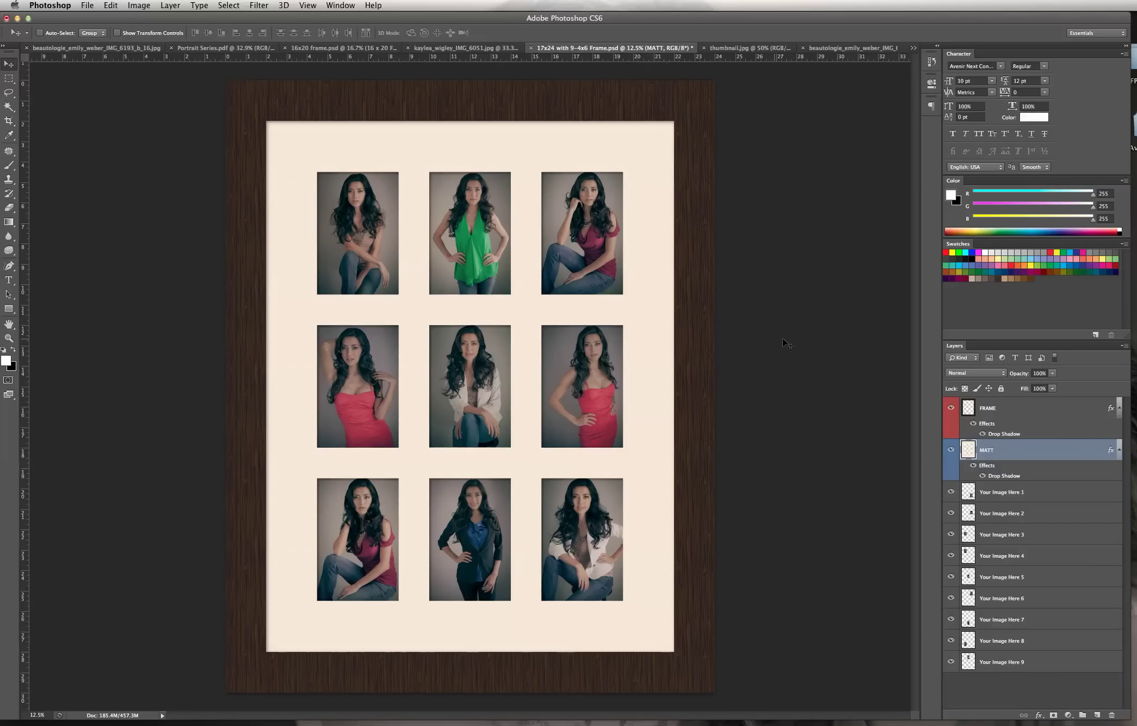
- Begin saving the frame under a new name and choose the FRAMES folder inside Photo_Clients > GLAMOUR PORTRAITS > Pricing Guide as destination
left_click(87, 6)
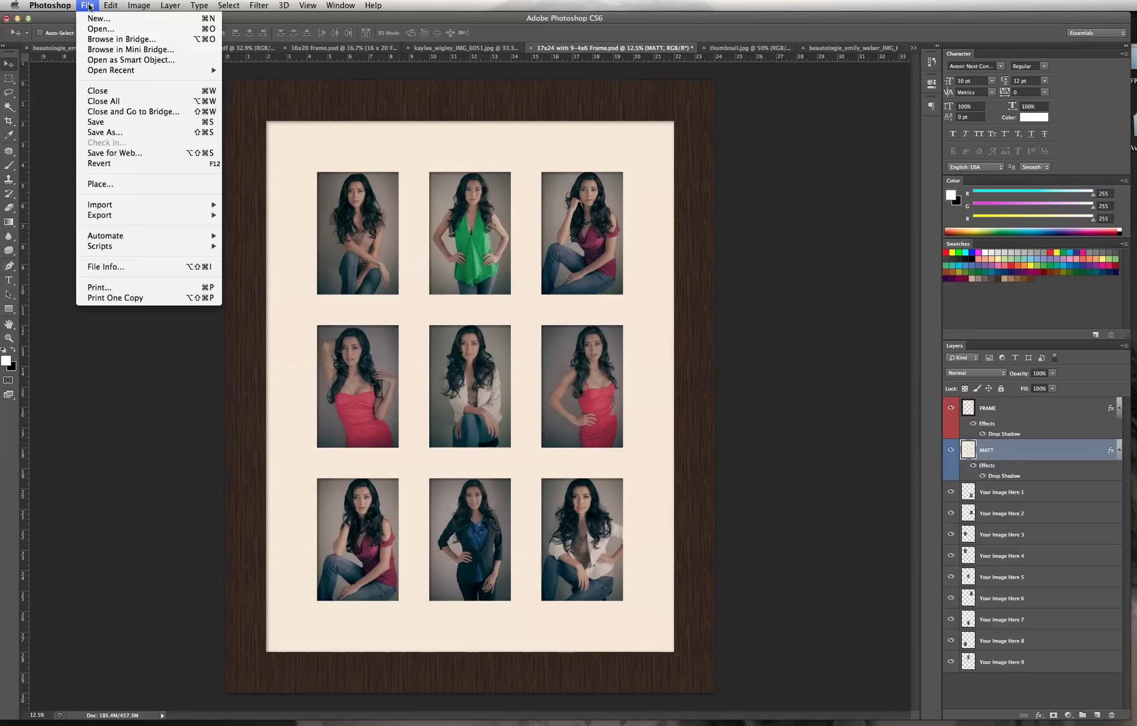
left_click(106, 135)
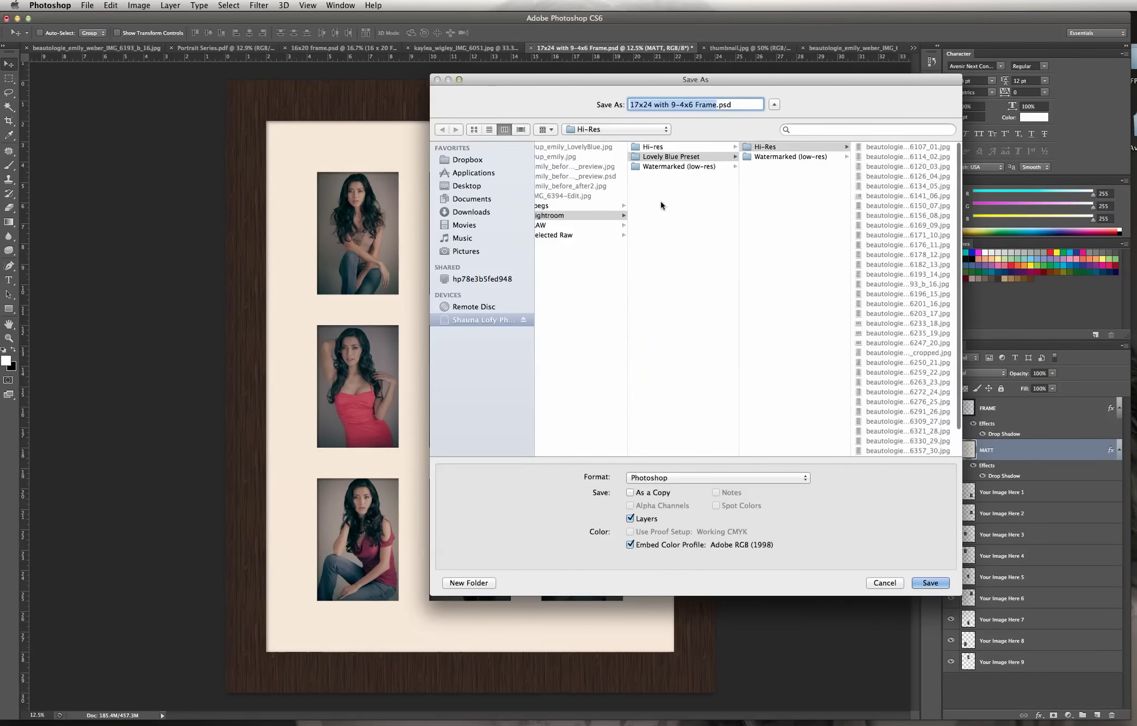
scroll(604, 212, "left", 5)
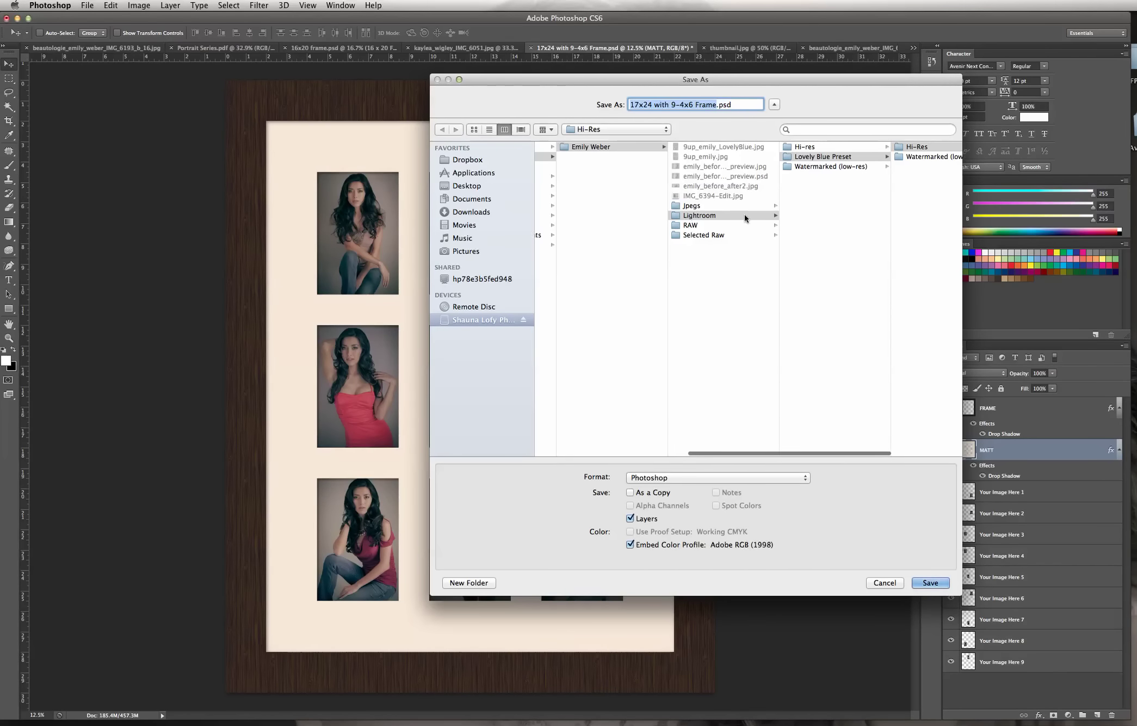
scroll(744, 215, "left", 8)
scroll(703, 210, "left", 3)
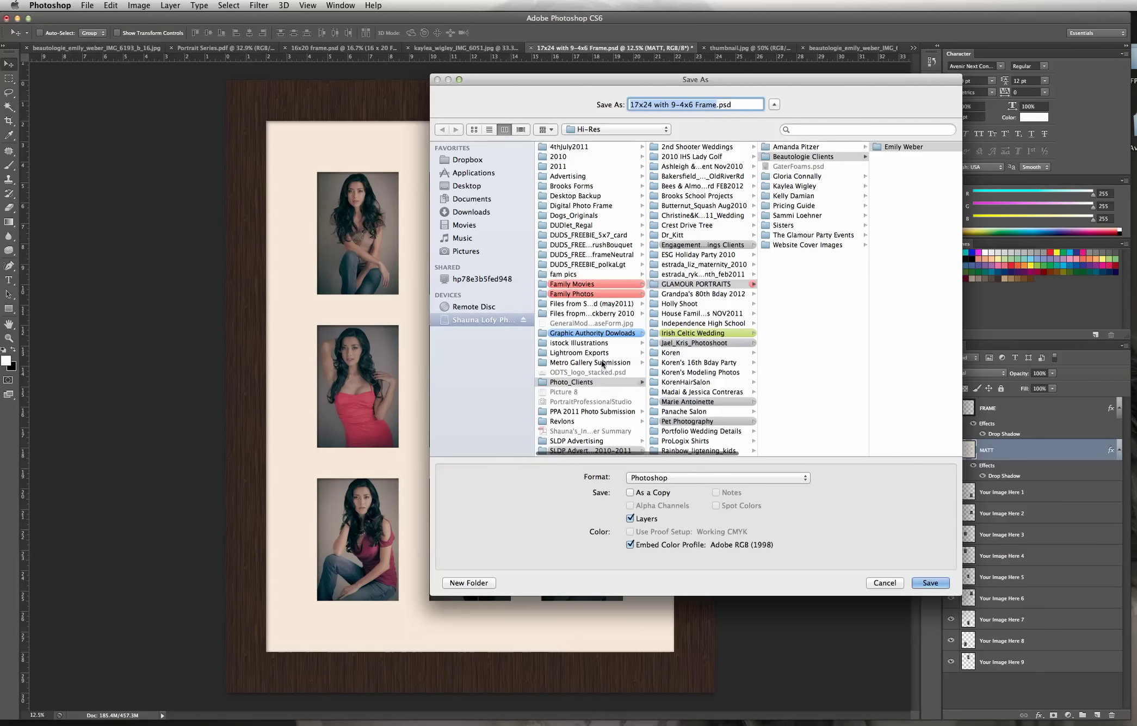
left_click(591, 381)
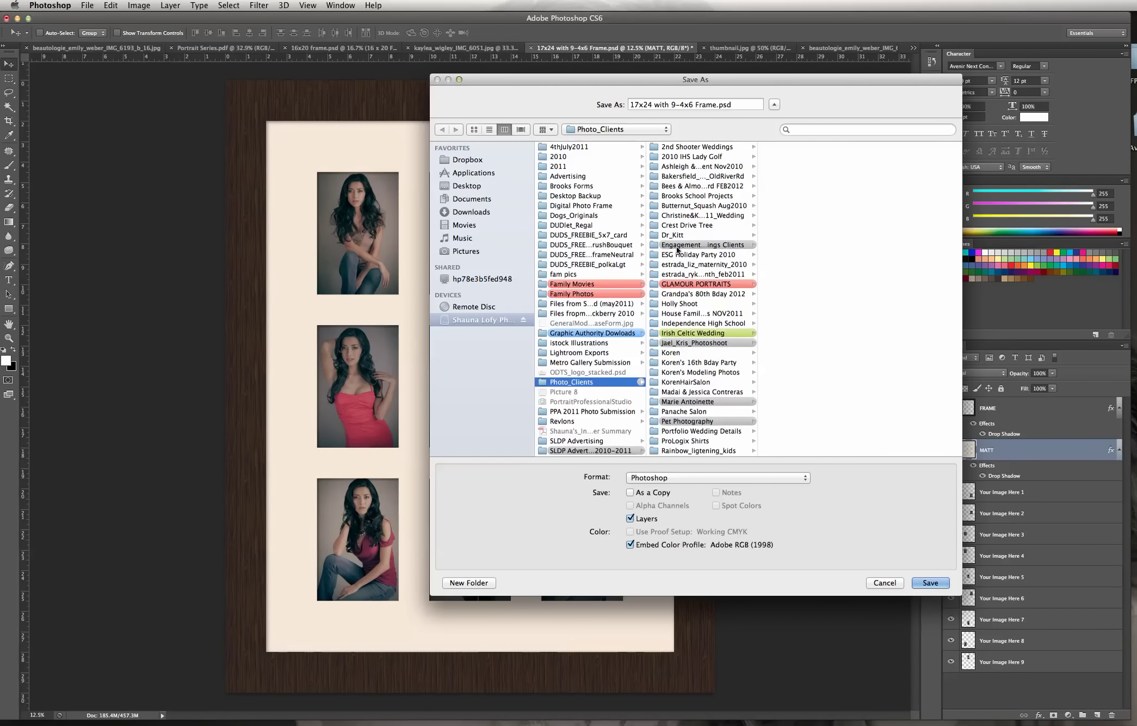
left_click(711, 284)
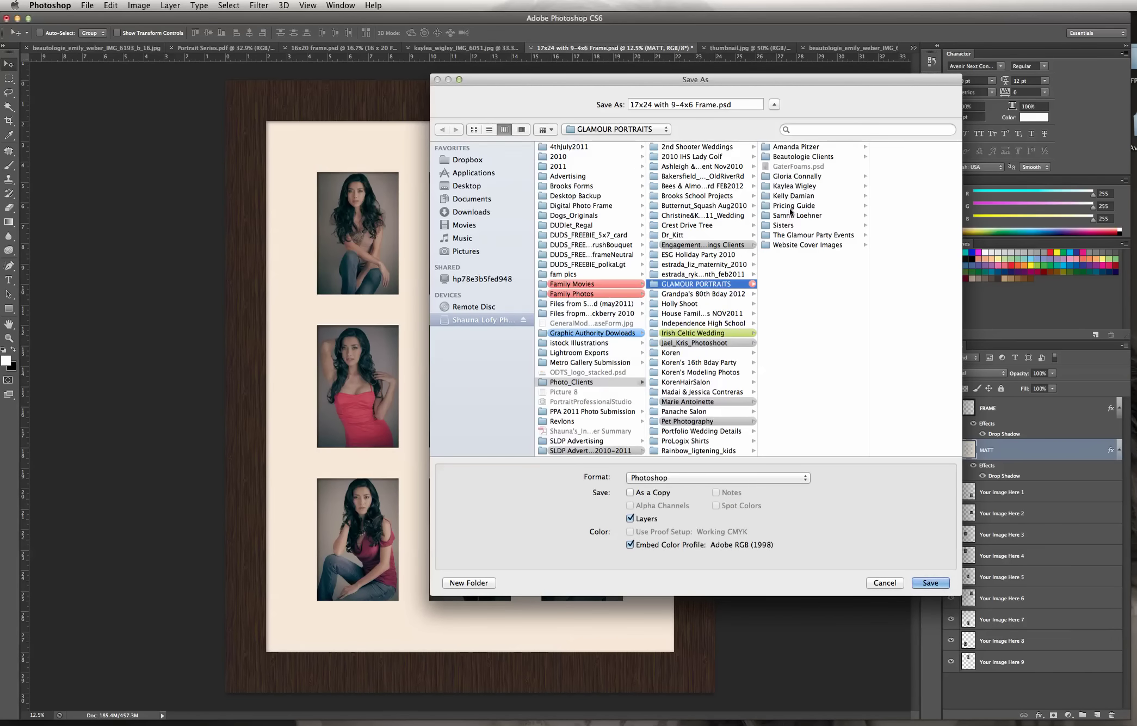
left_click(790, 207)
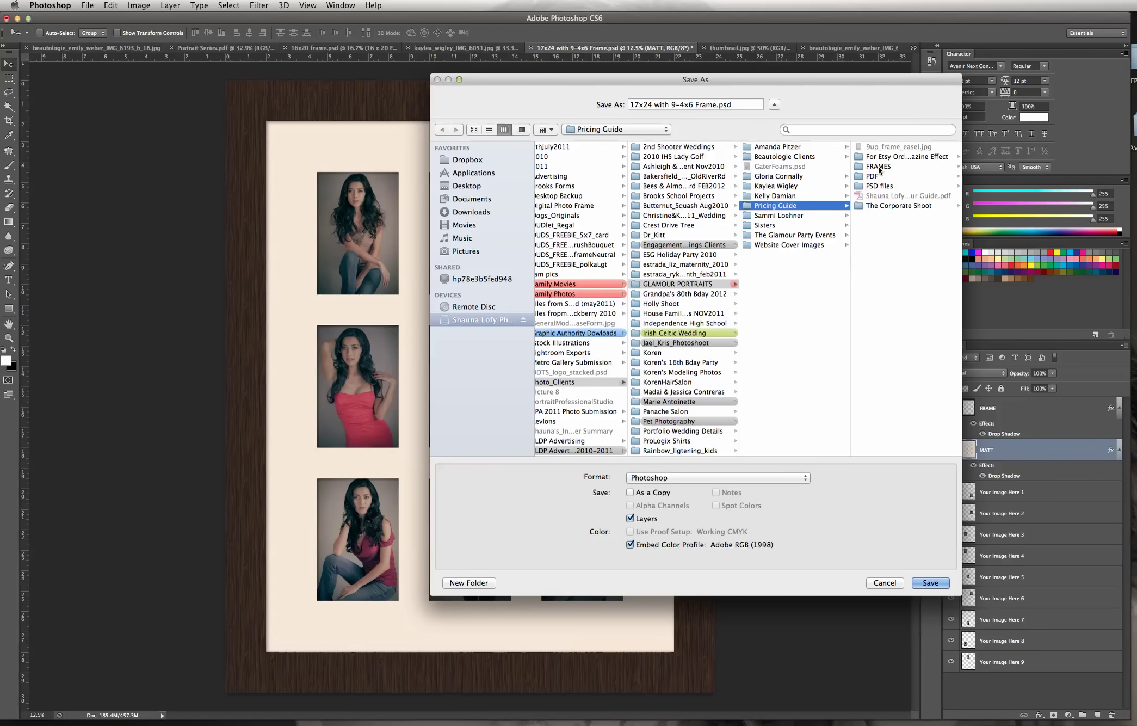
left_click(877, 166)
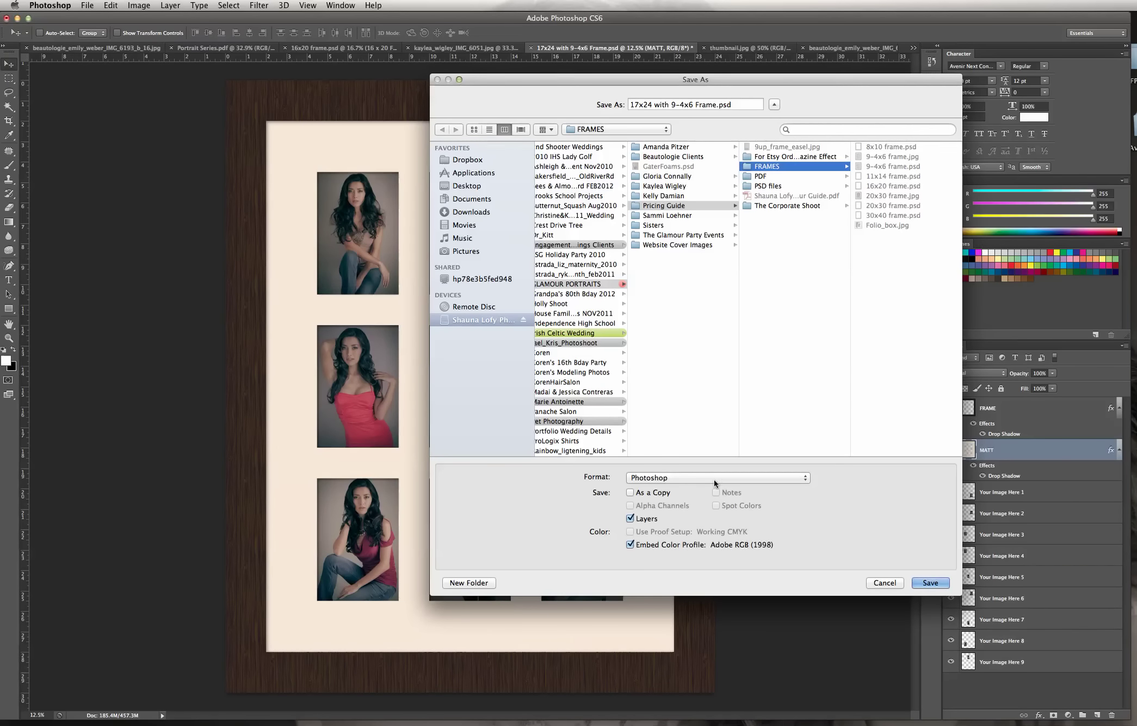
- Name the copy "17x24 with 9-4x6 Frame_edited.psd" and save it as a layered Photoshop file with Maximize Compatibility on
left_click(759, 104)
type("_edited")
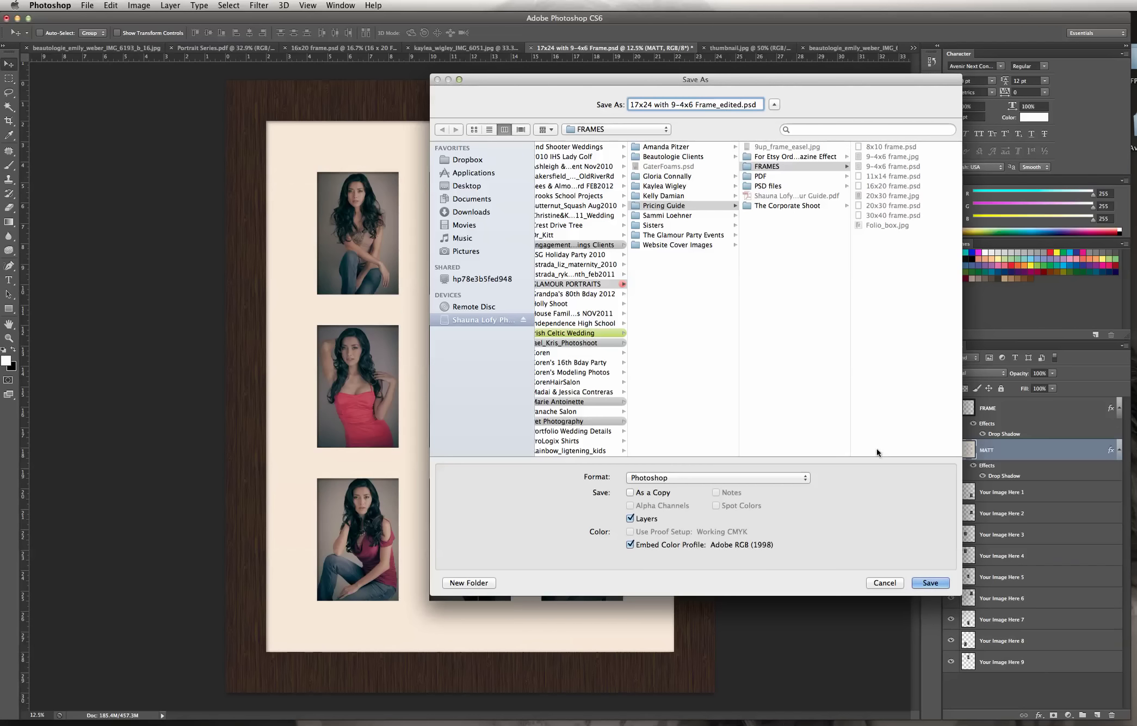
left_click(928, 583)
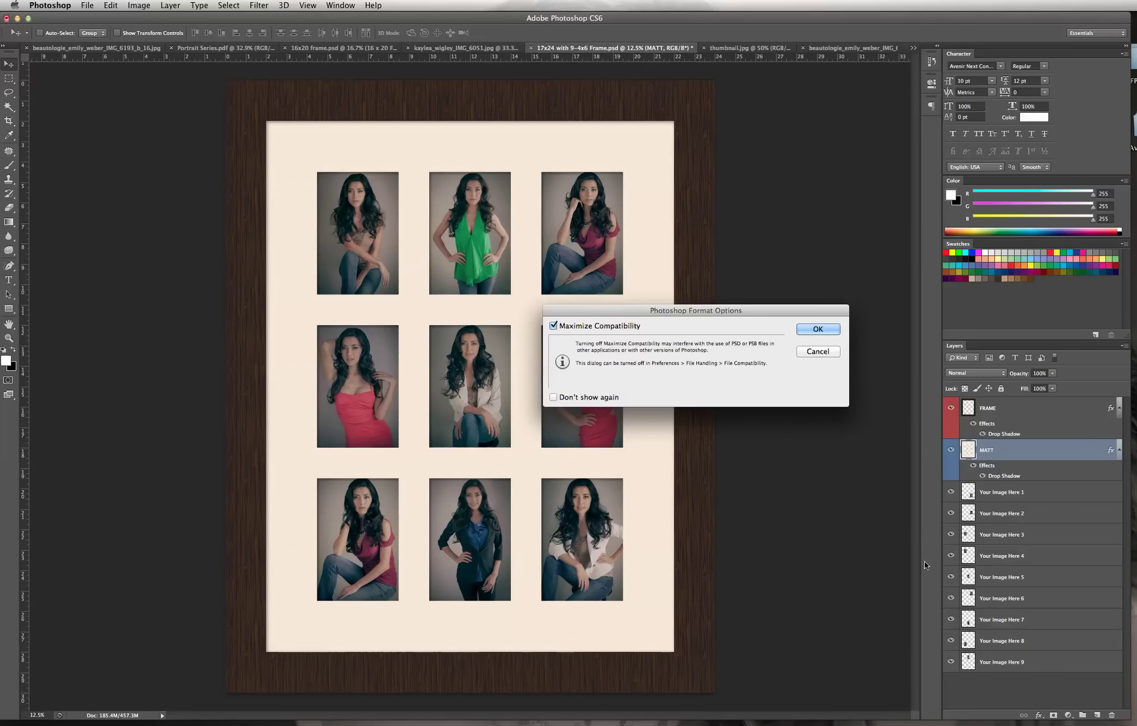
left_click(821, 333)
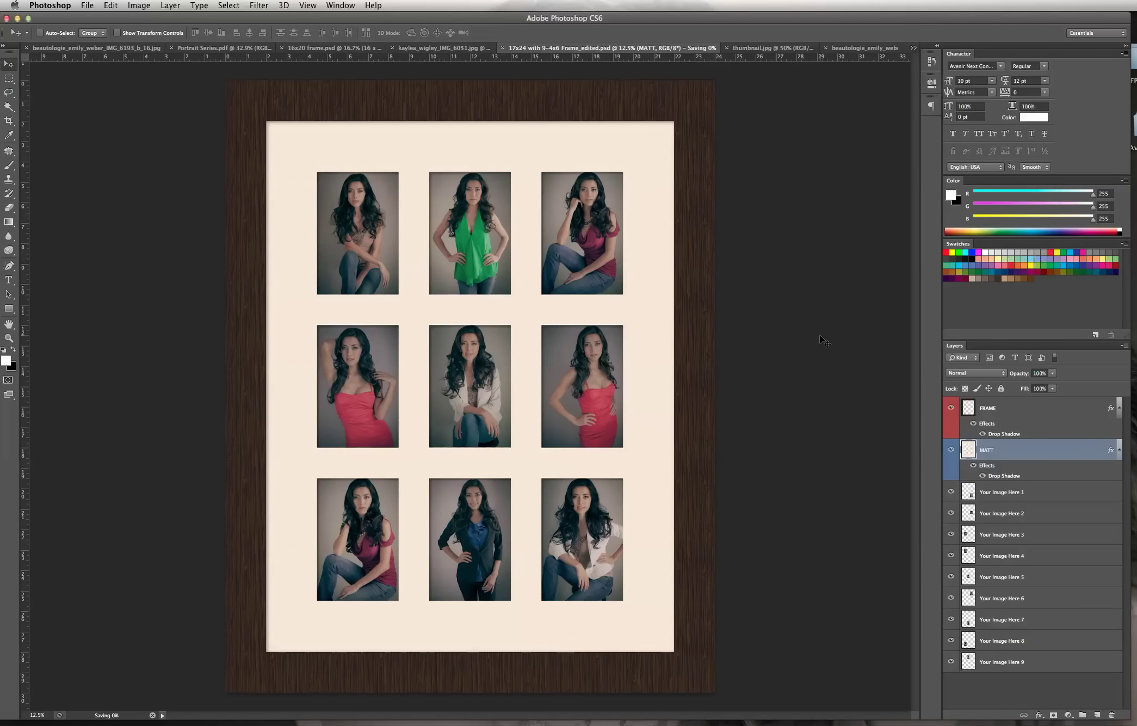
- Flatten the image and resize it proportionally to a document width of 8 inches
left_click(177, 6)
left_click(213, 433)
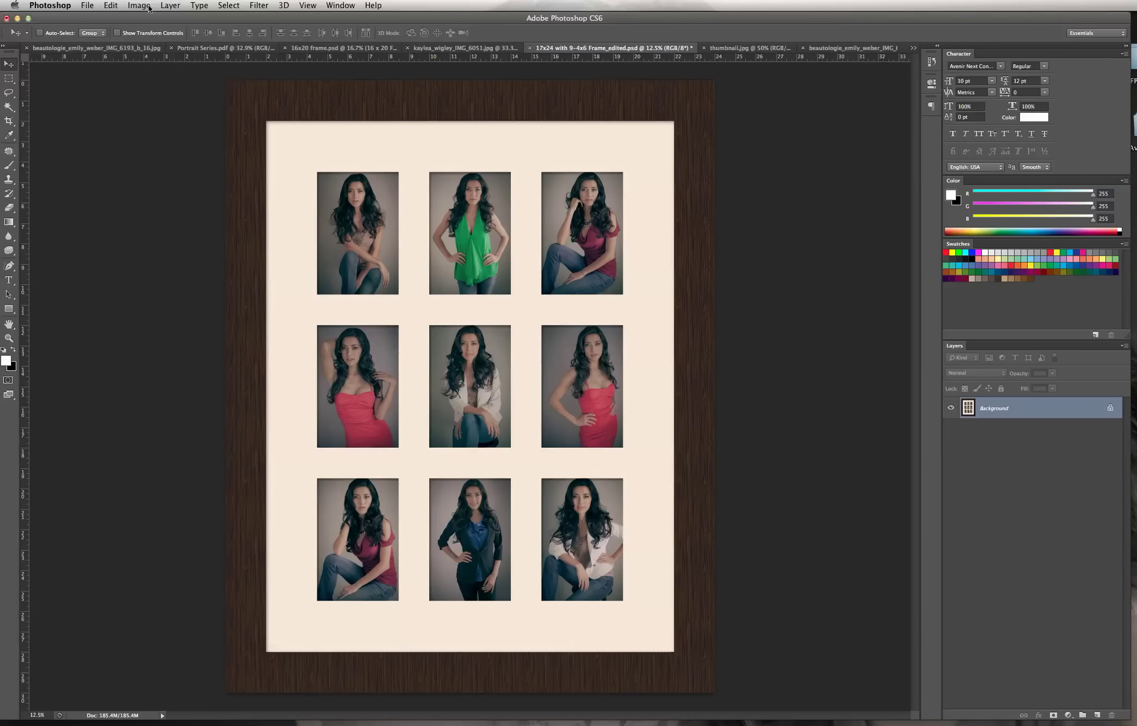
left_click(149, 8)
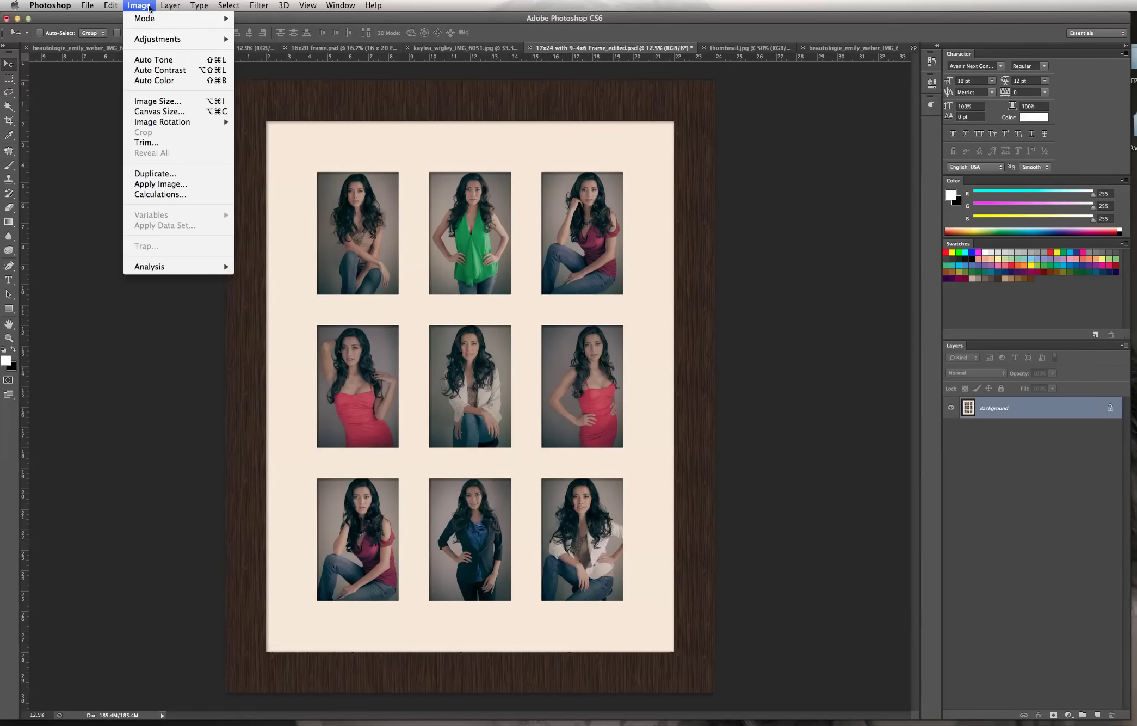
left_click(159, 104)
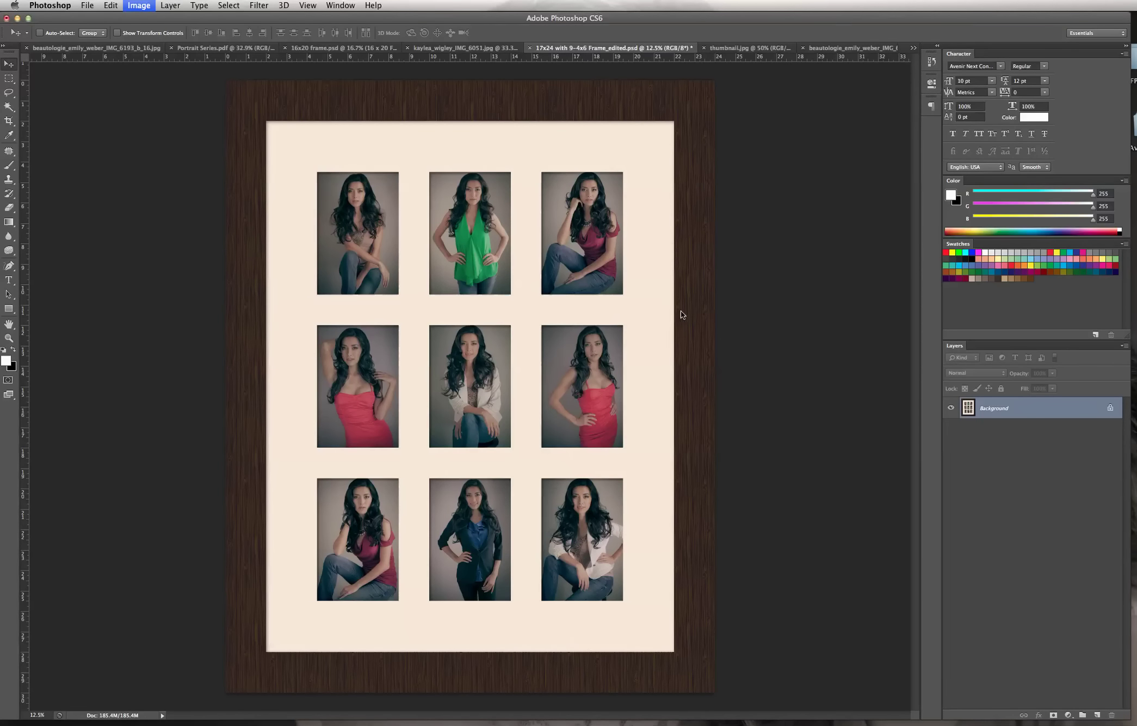
left_click(630, 349)
double_click(631, 349)
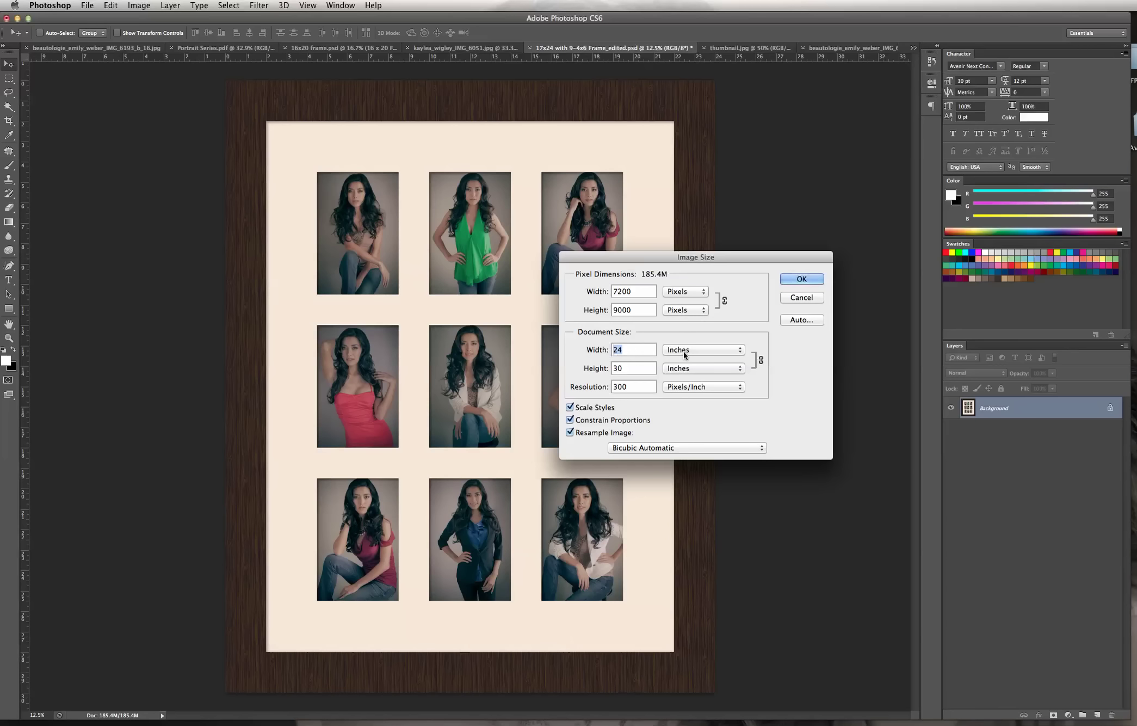
type("8")
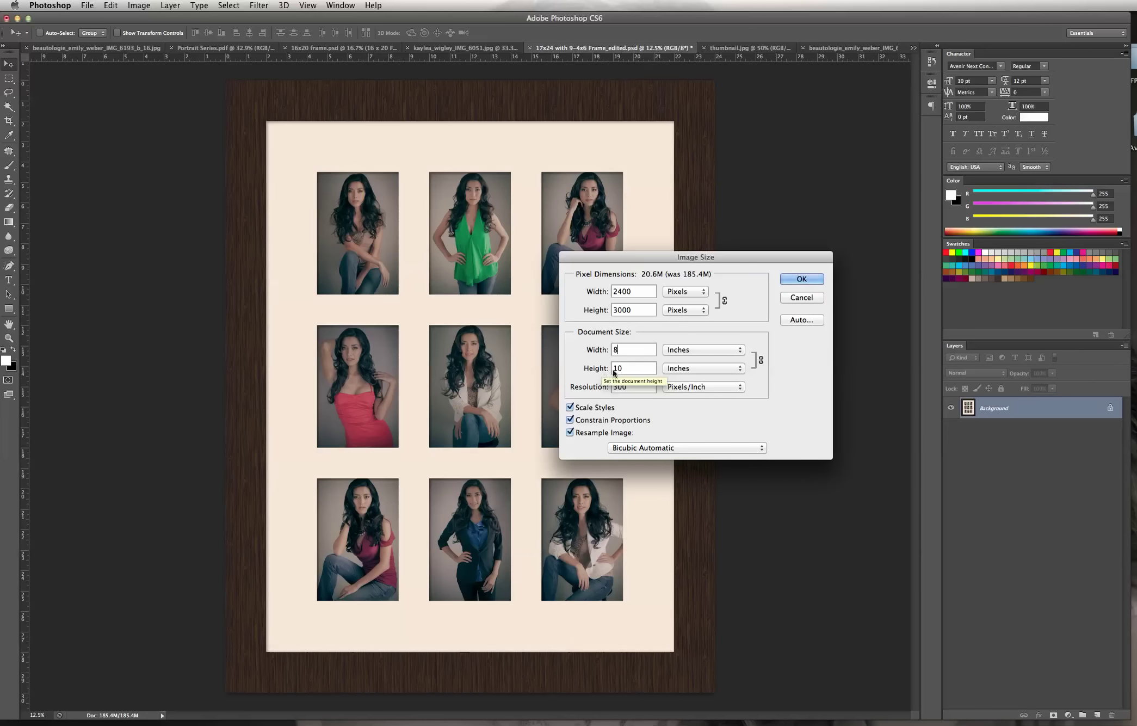
left_click(800, 279)
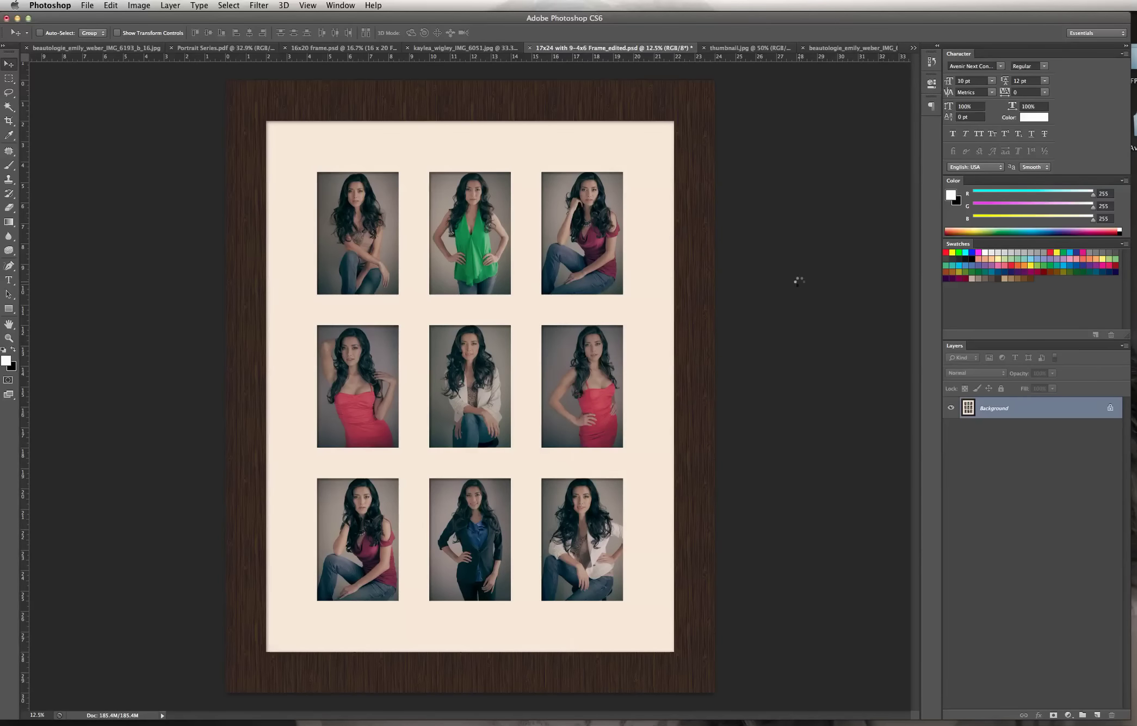
key("super+0")
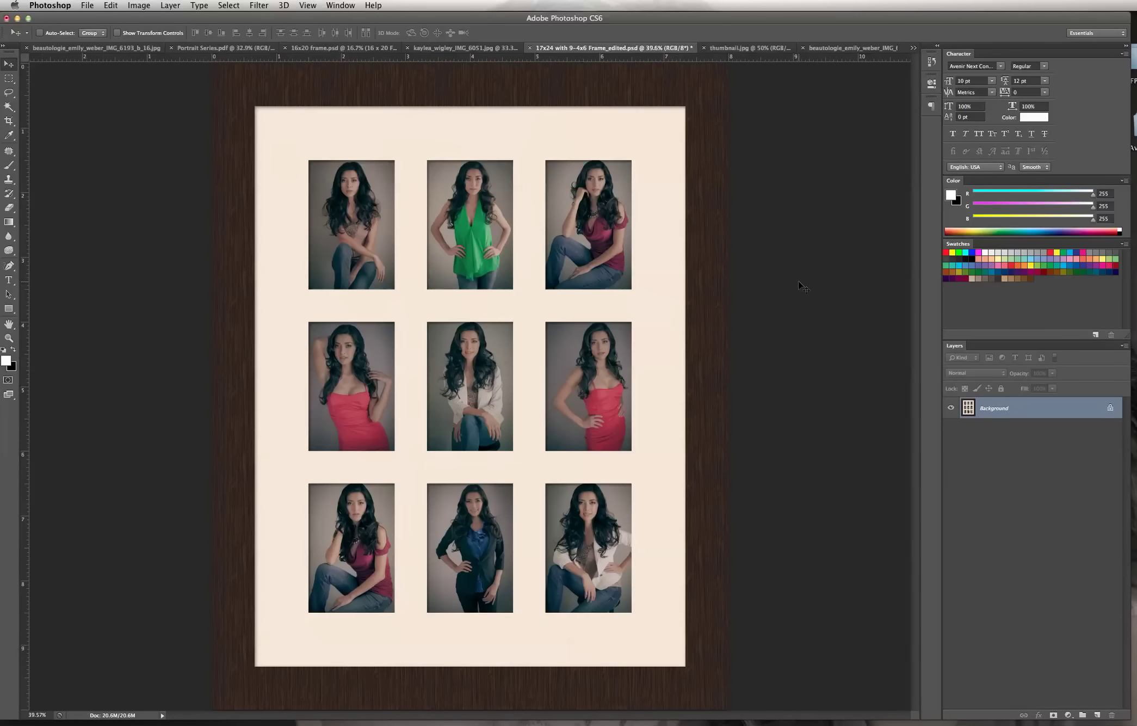
key("super+minus")
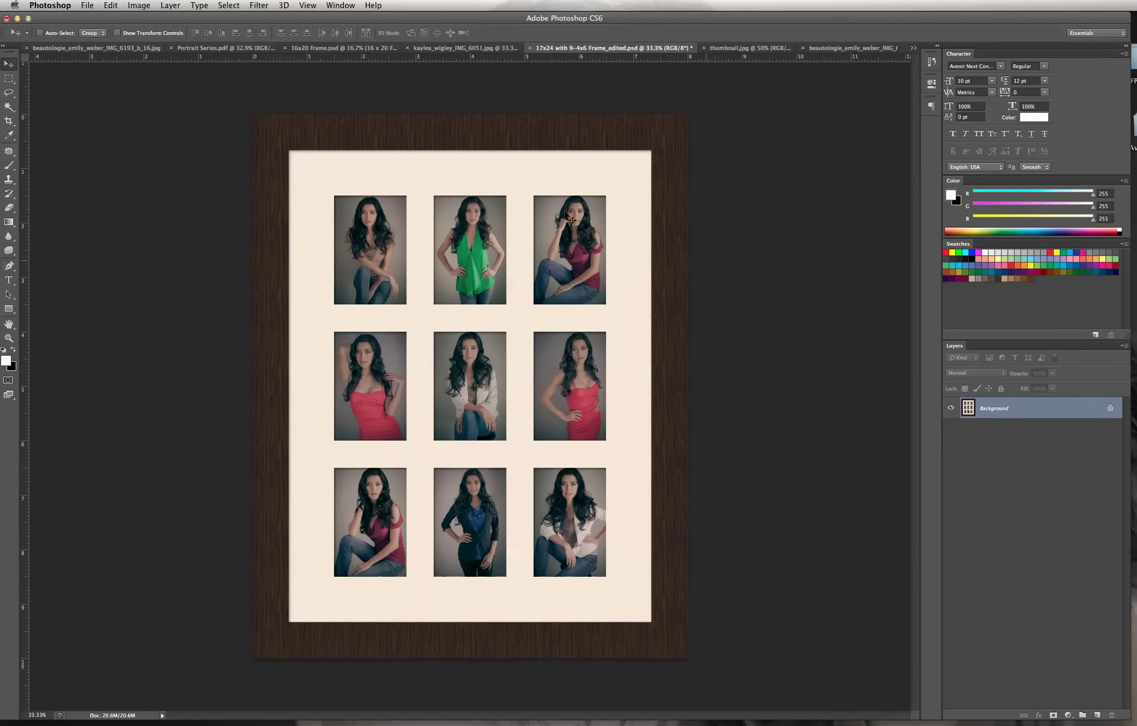
- Select the entire flattened frame image and copy it
left_click(235, 7)
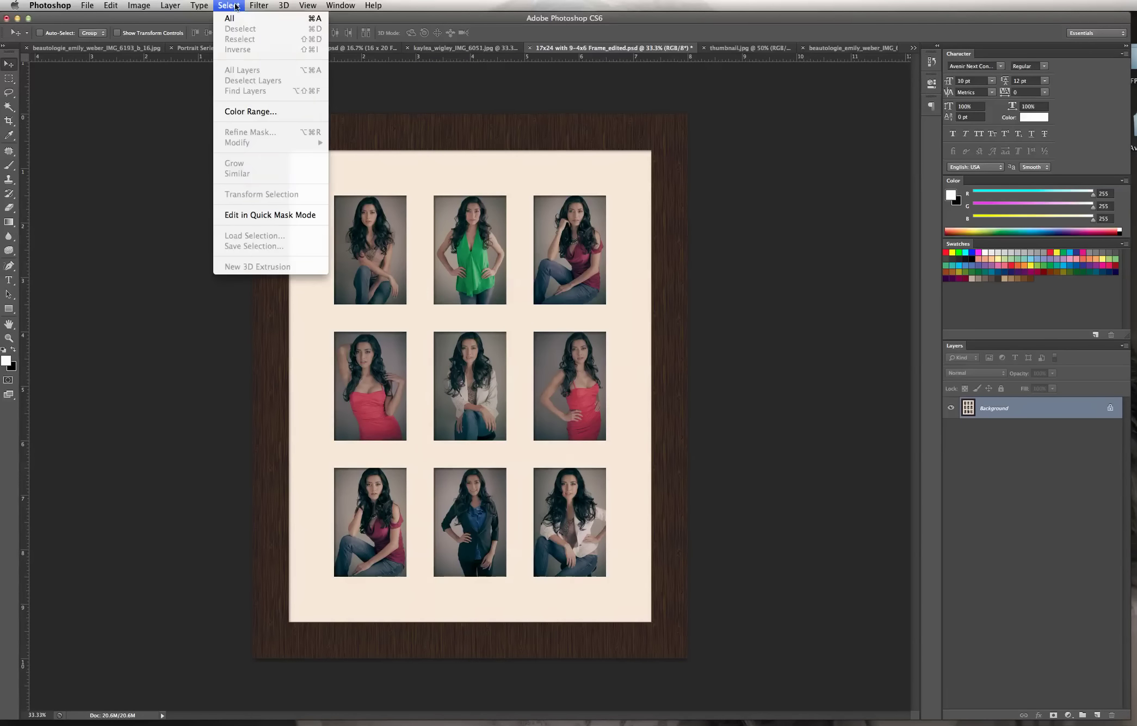
left_click(238, 19)
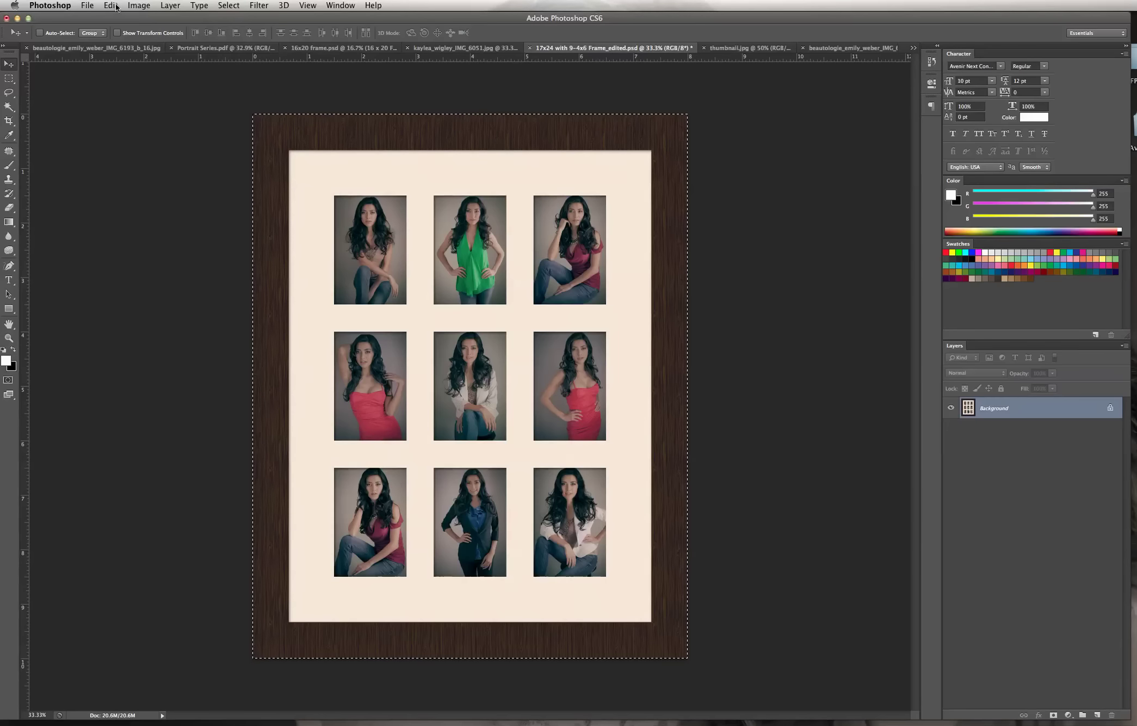
left_click(111, 6)
left_click(124, 93)
left_click(205, 49)
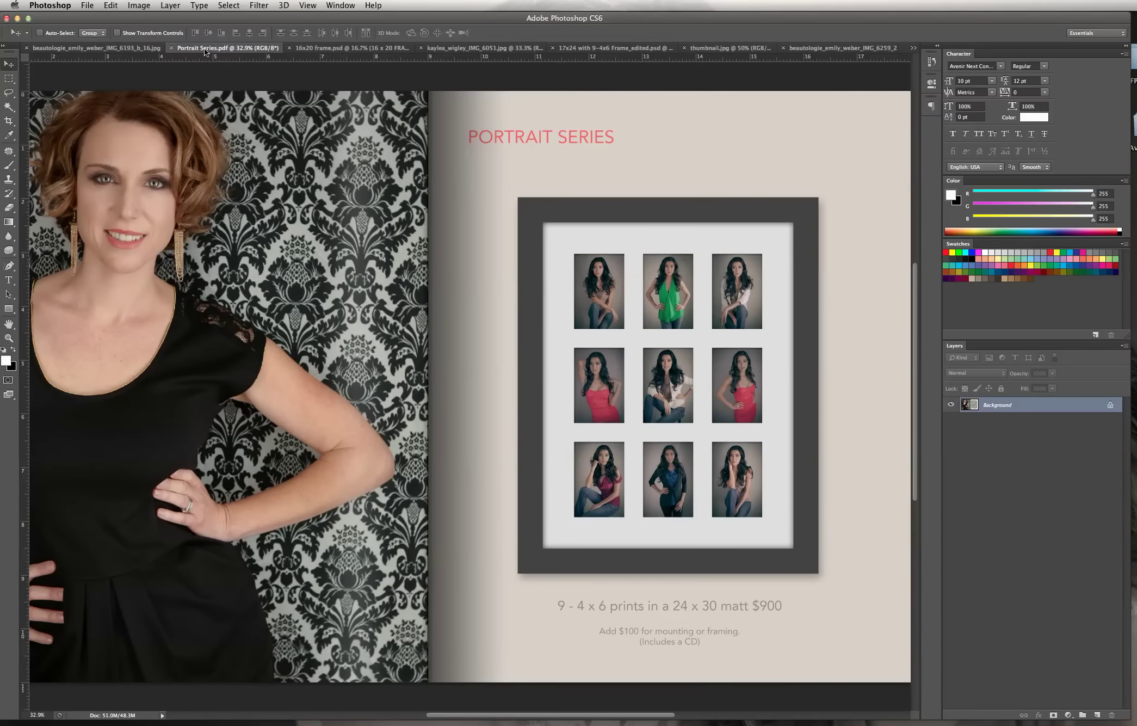
left_click(141, 47)
left_click(252, 49)
- Open Portrait Series.psd from the PSD files folder inside Pricing Guide
left_click(87, 7)
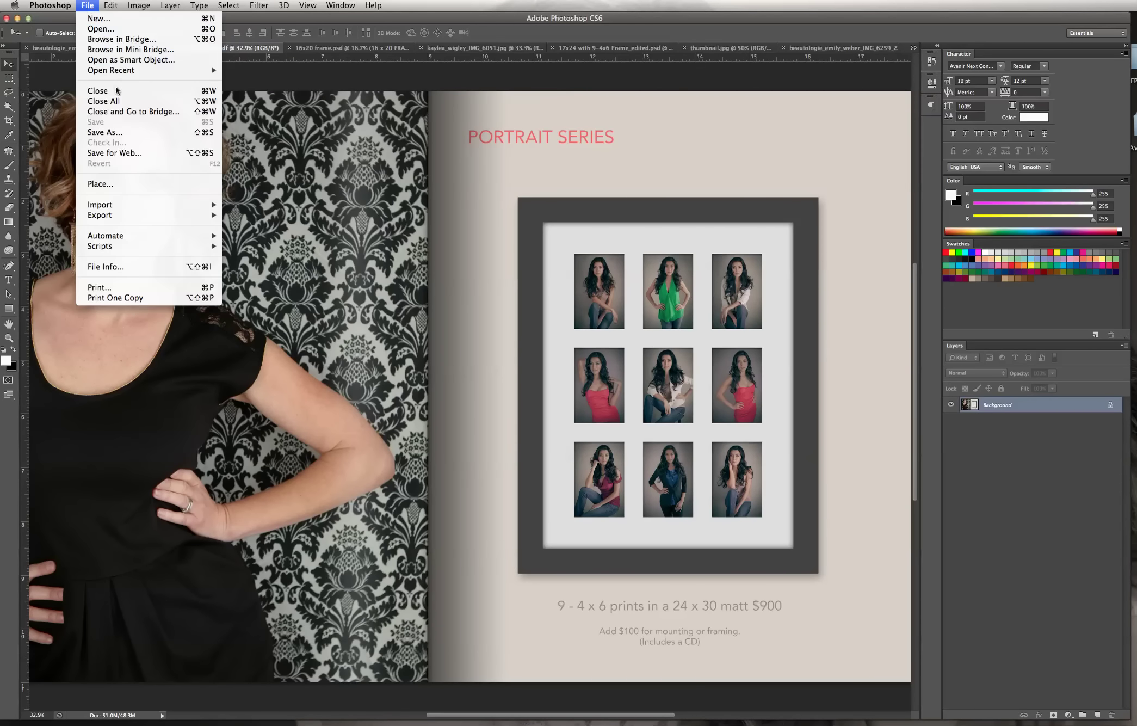
left_click(109, 30)
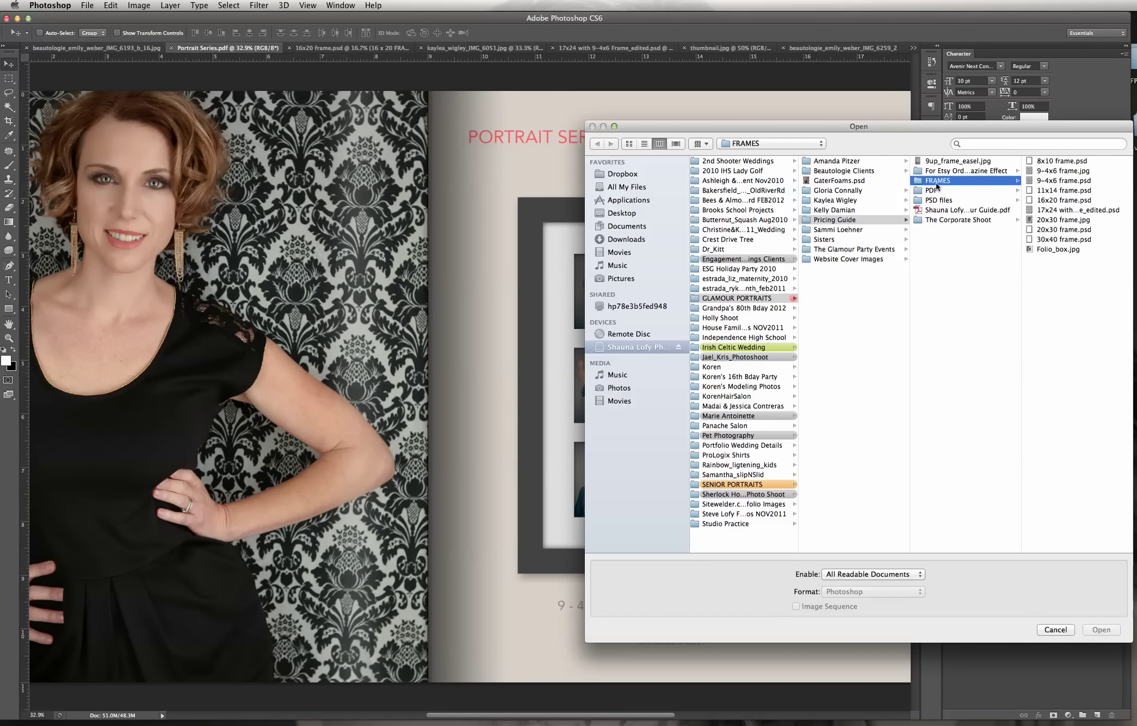
left_click(939, 200)
left_click(1052, 249)
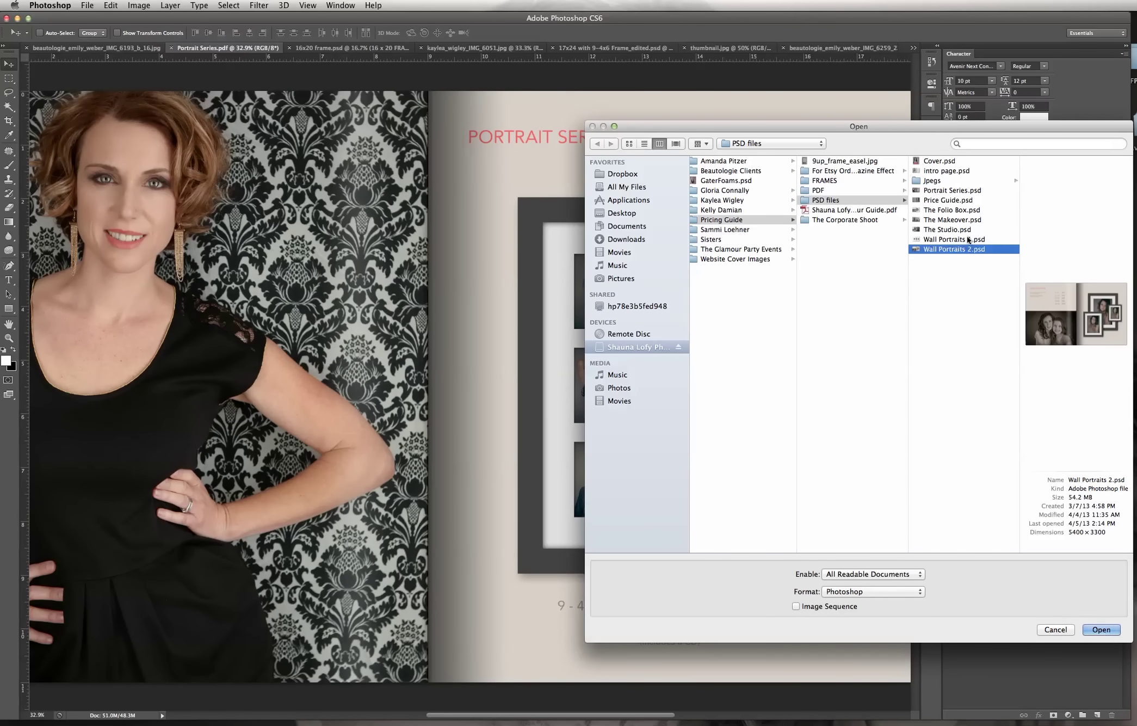
left_click(947, 240)
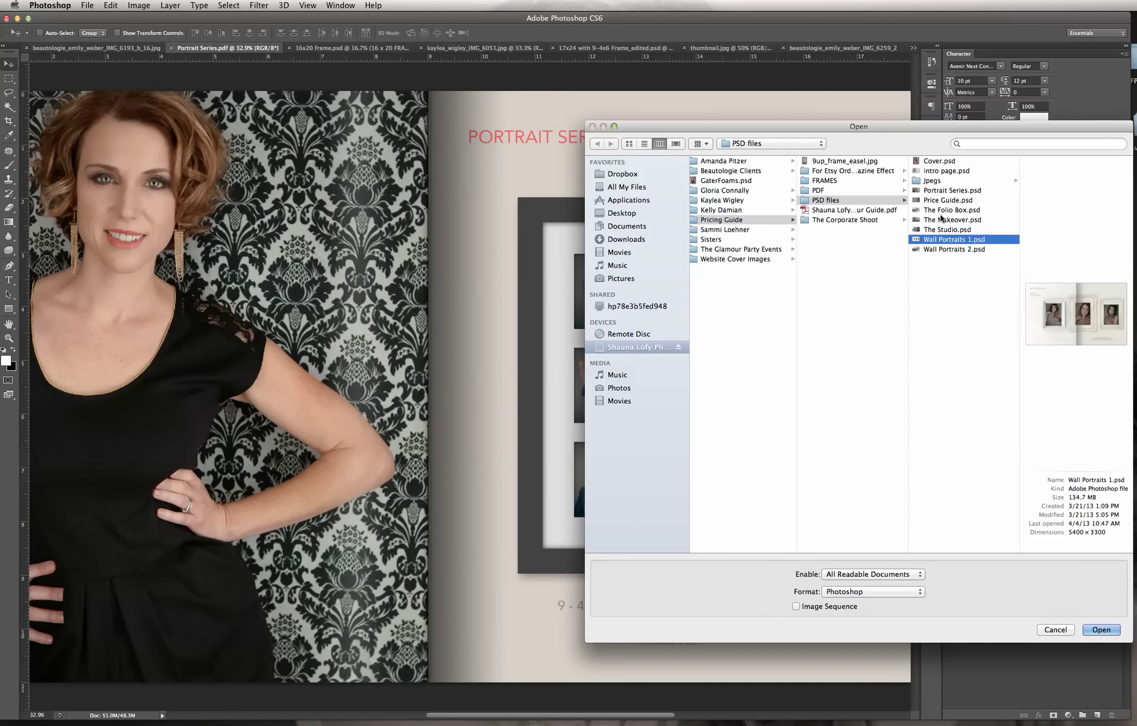
key("Up")
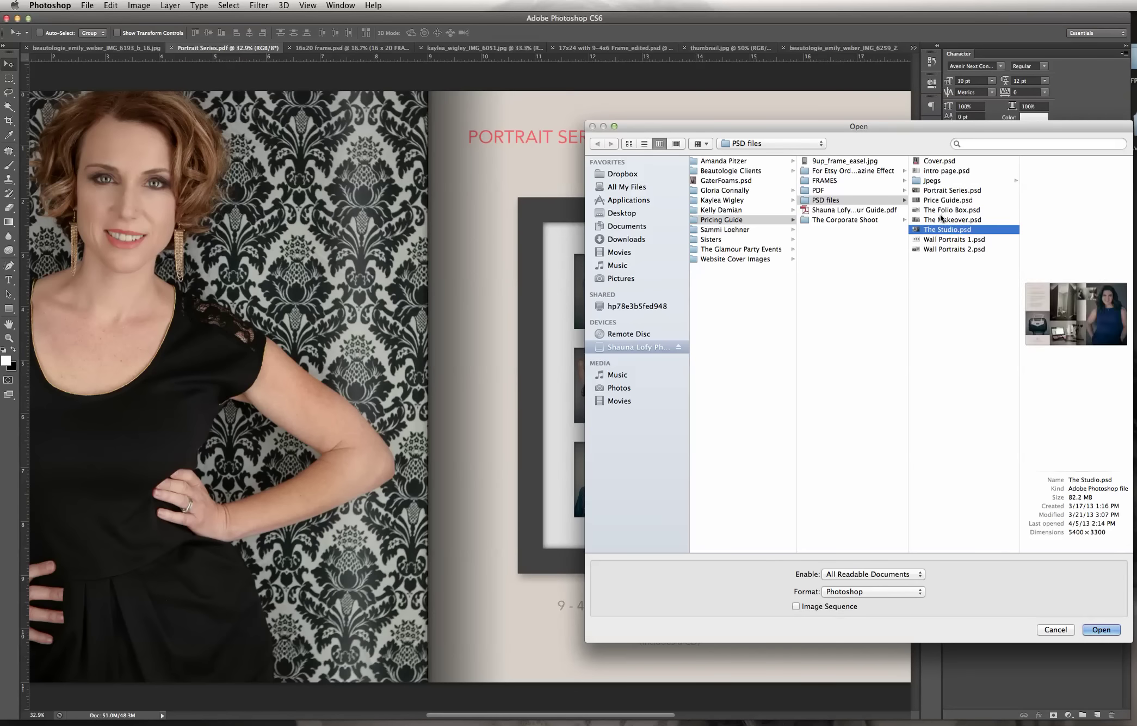
key("Up")
key("Up")
key("Up")
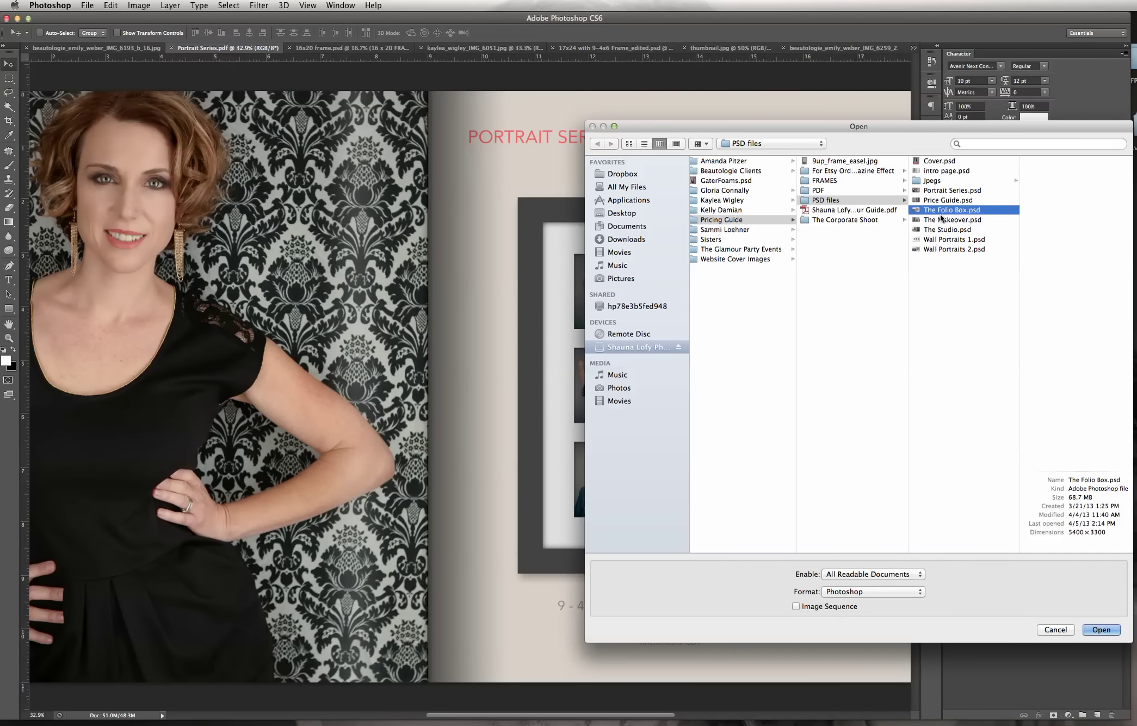
key("Up")
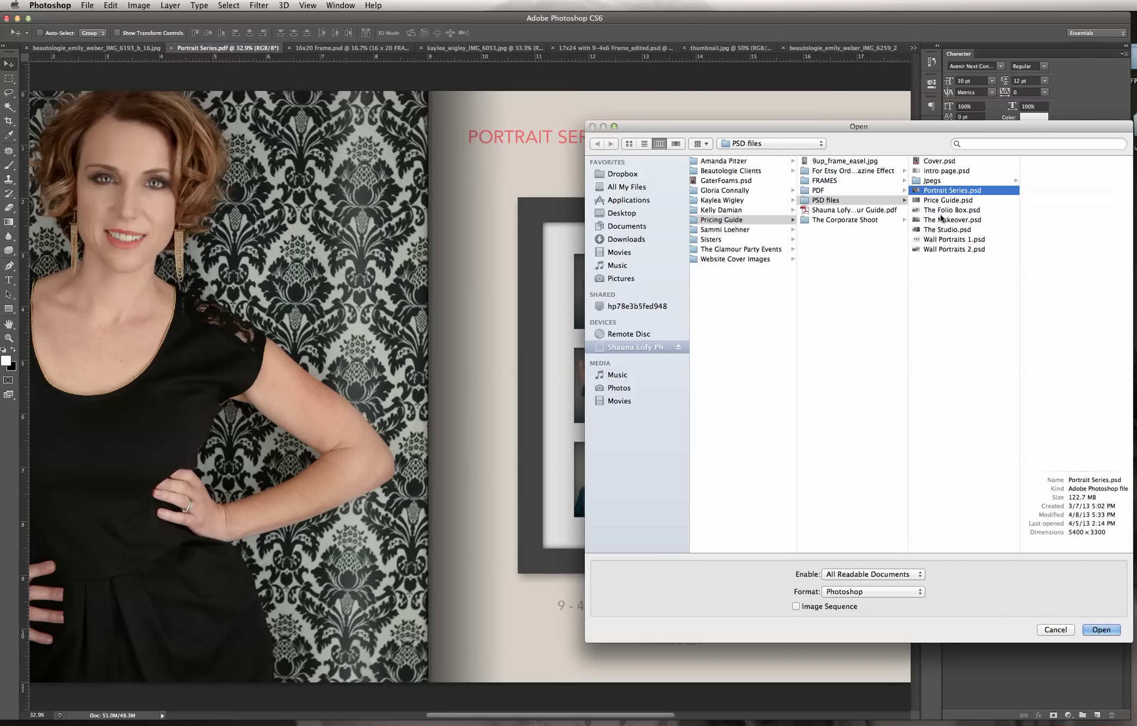
left_click(1102, 629)
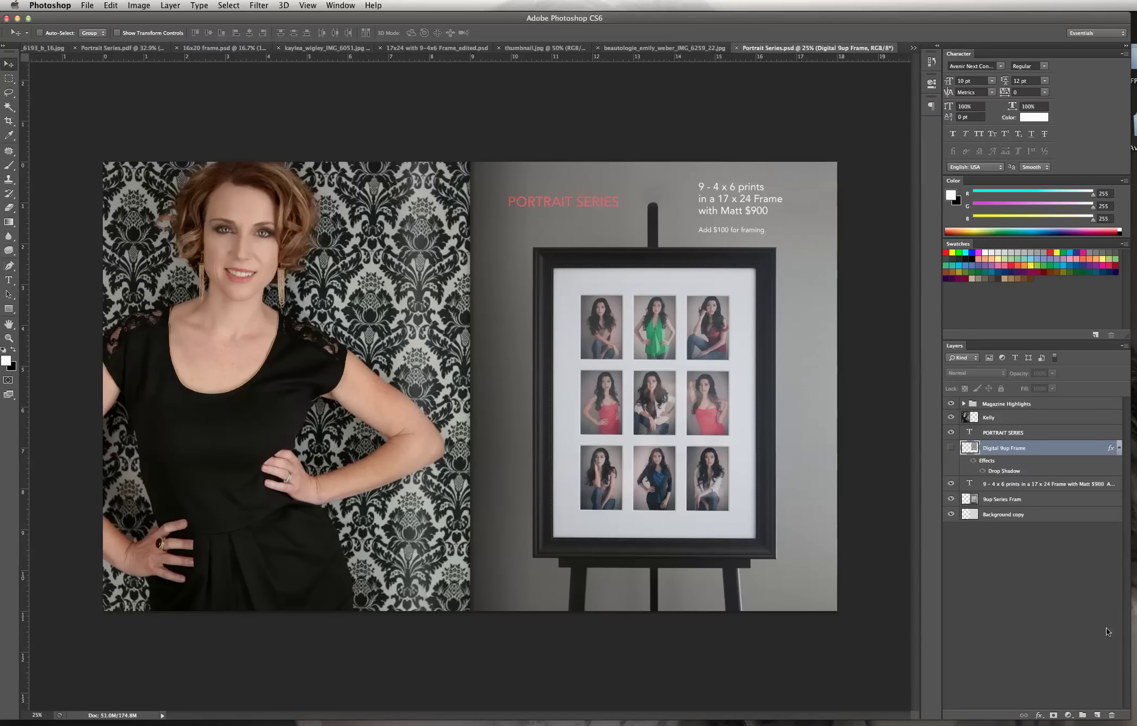
- Hide the "9up Series Fram" layer, paste the copied frame and move it onto the spread's blank right-hand page
left_click(952, 500)
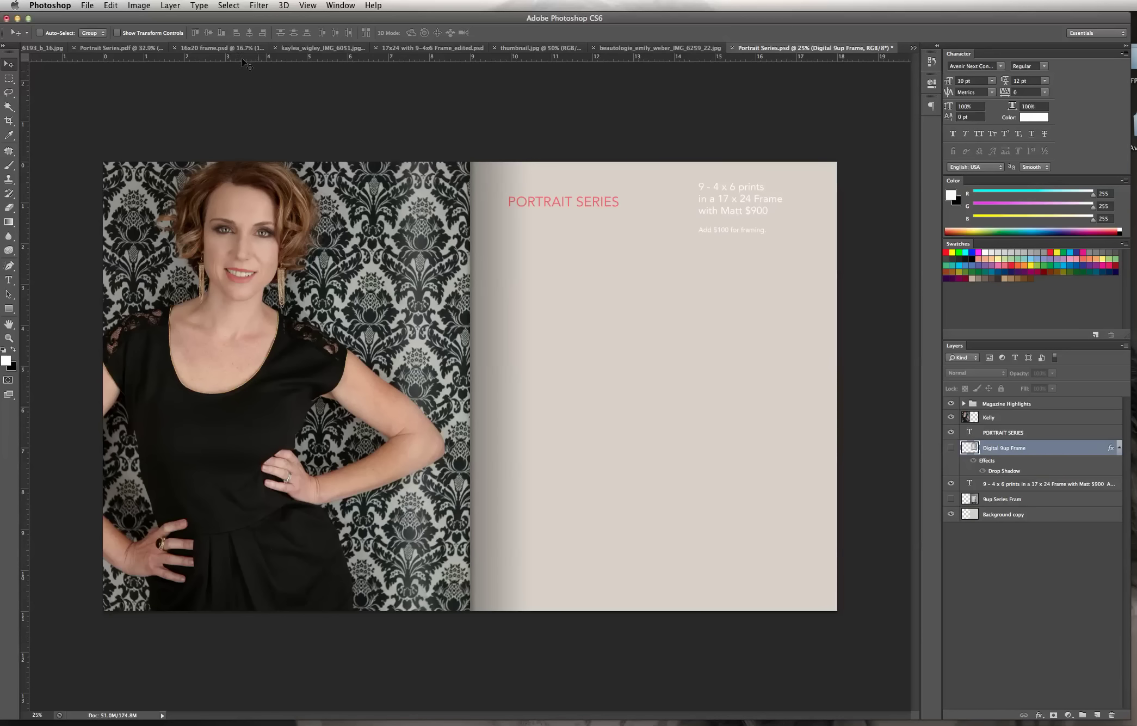
left_click(98, 7)
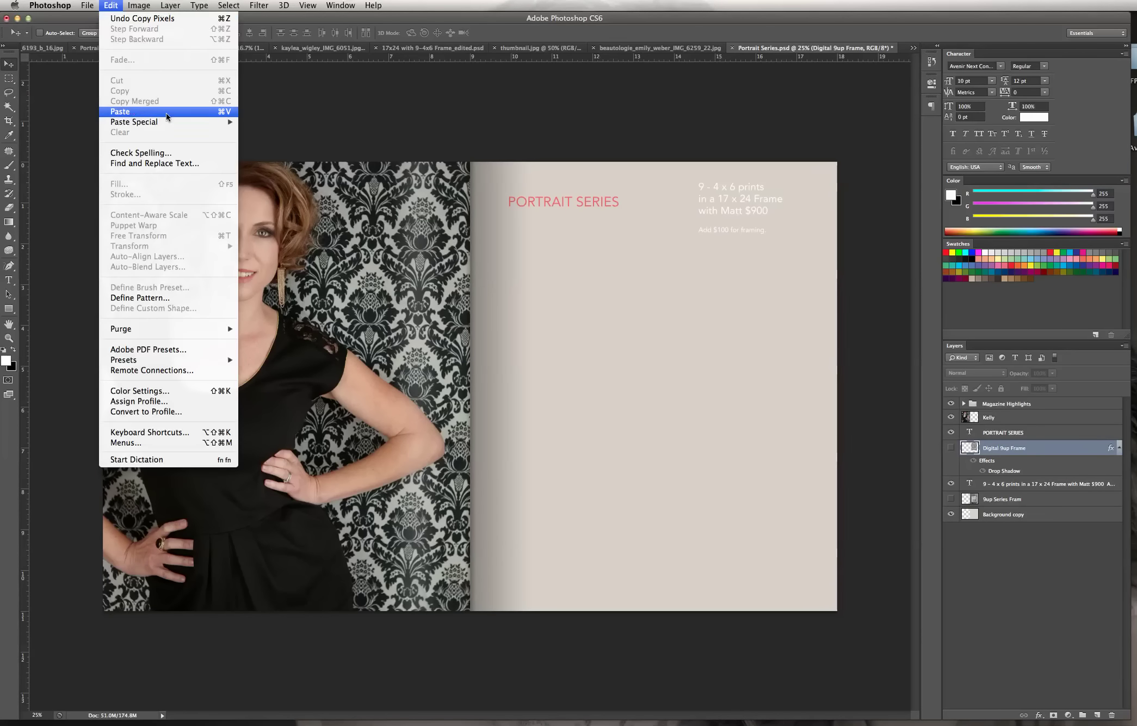
left_click(842, 298)
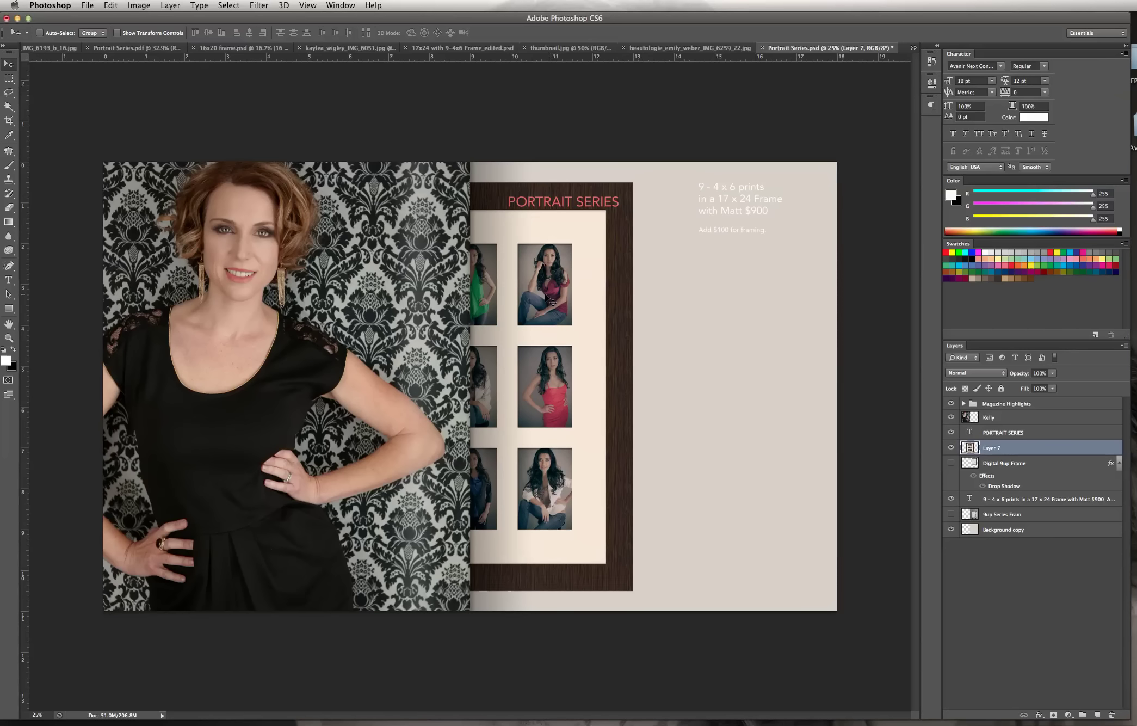
left_click_drag(552, 300, 735, 308)
- Rename the pasted frame's layer to "9-up series frame"
double_click(993, 448)
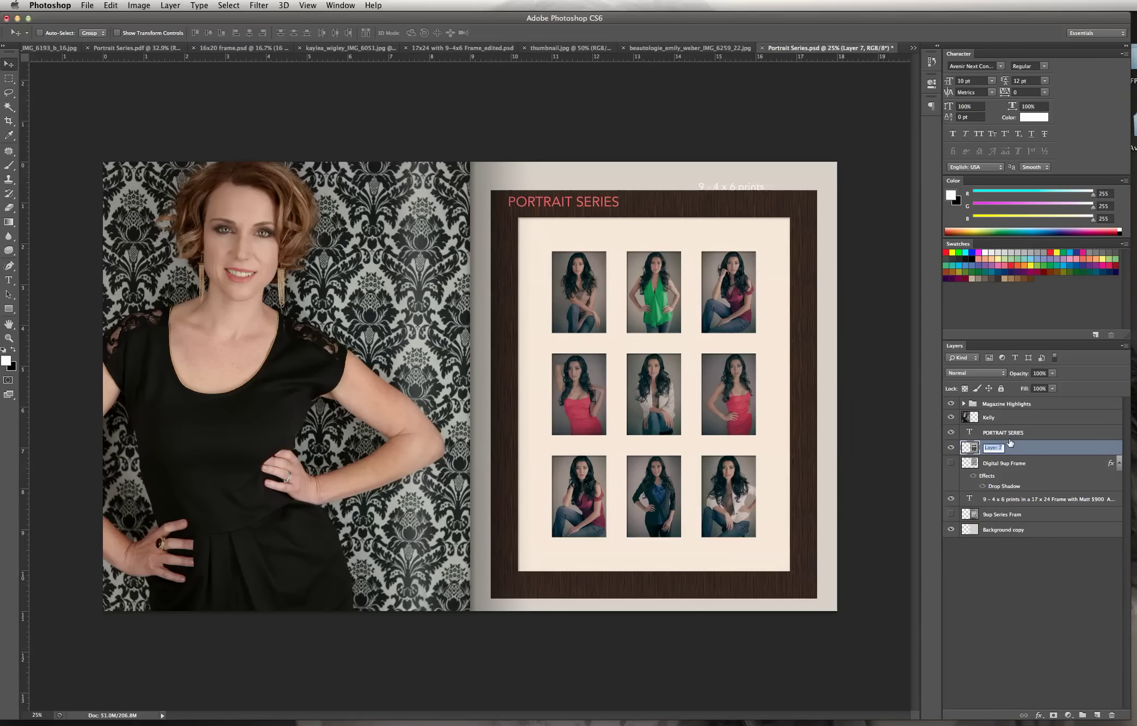
type("9-up series frame")
key("Return")
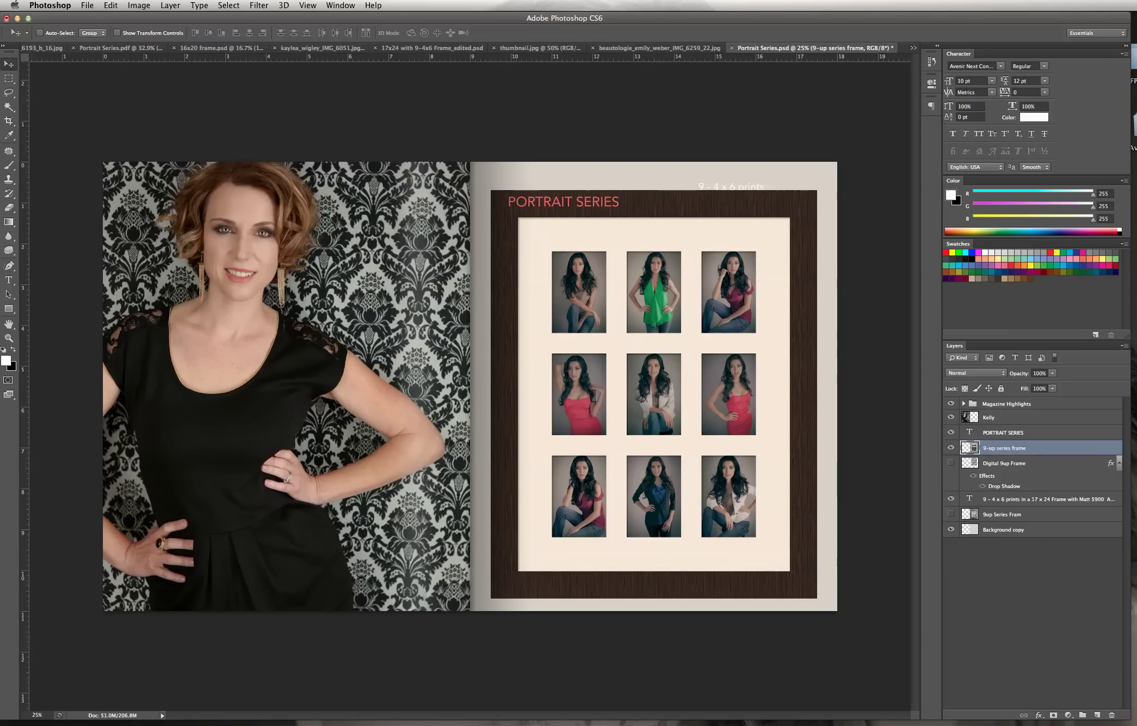
- Scale the nine-portrait frame down to about 80% and position it on the right-hand page beneath the PORTRAIT SERIES title
left_click_drag(802, 426, 798, 417)
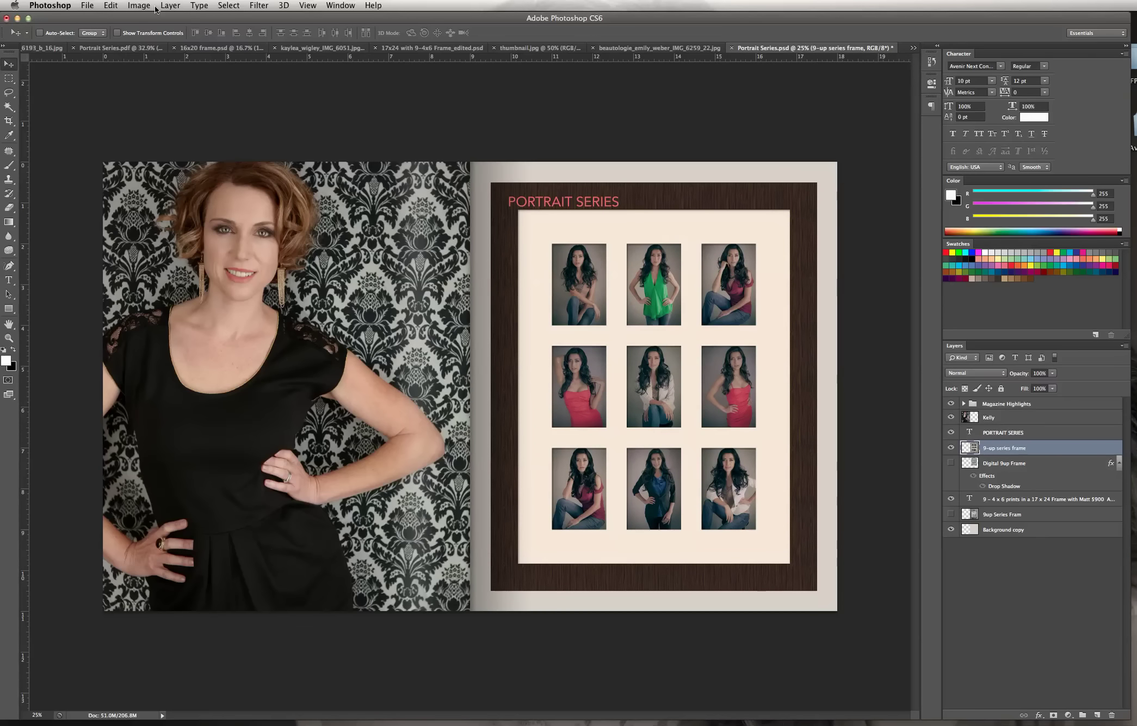
left_click(118, 7)
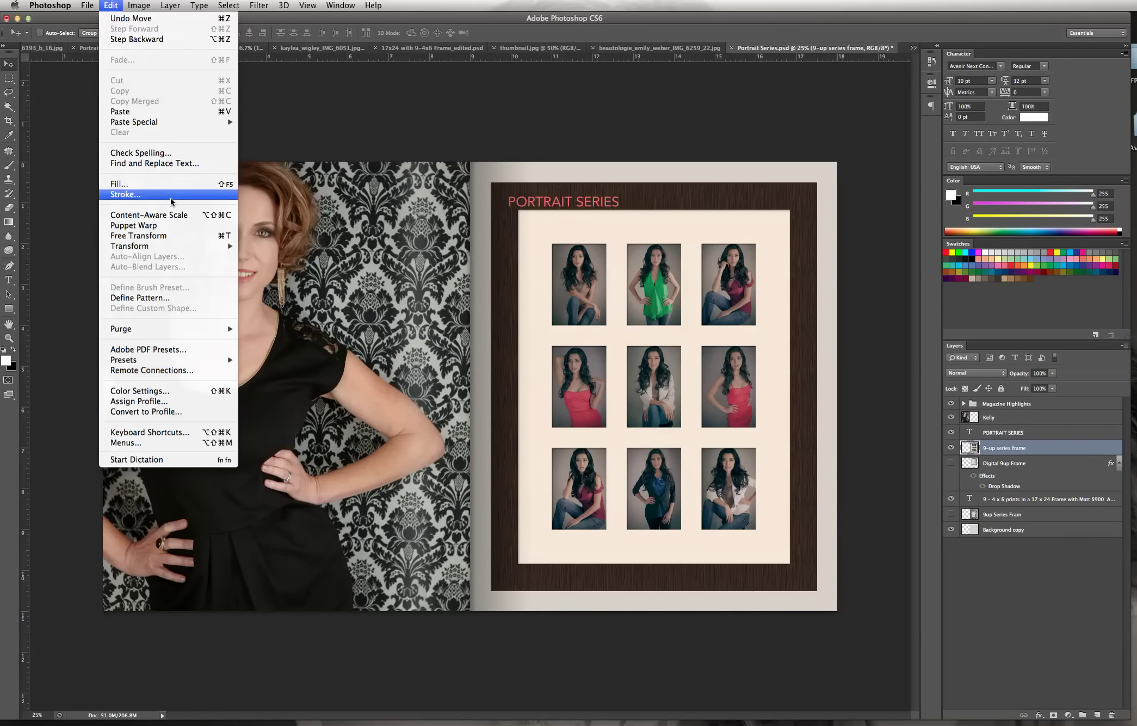
mouse_move(159, 246)
left_click(256, 267)
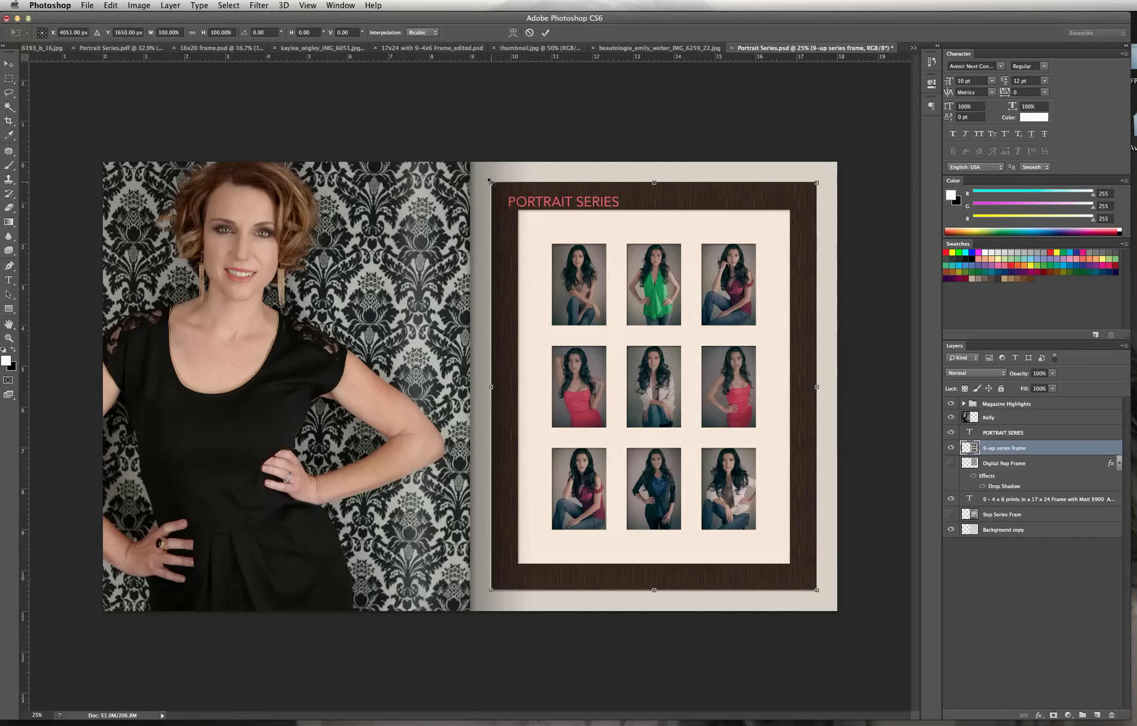
left_click_drag(490, 181, 572, 252)
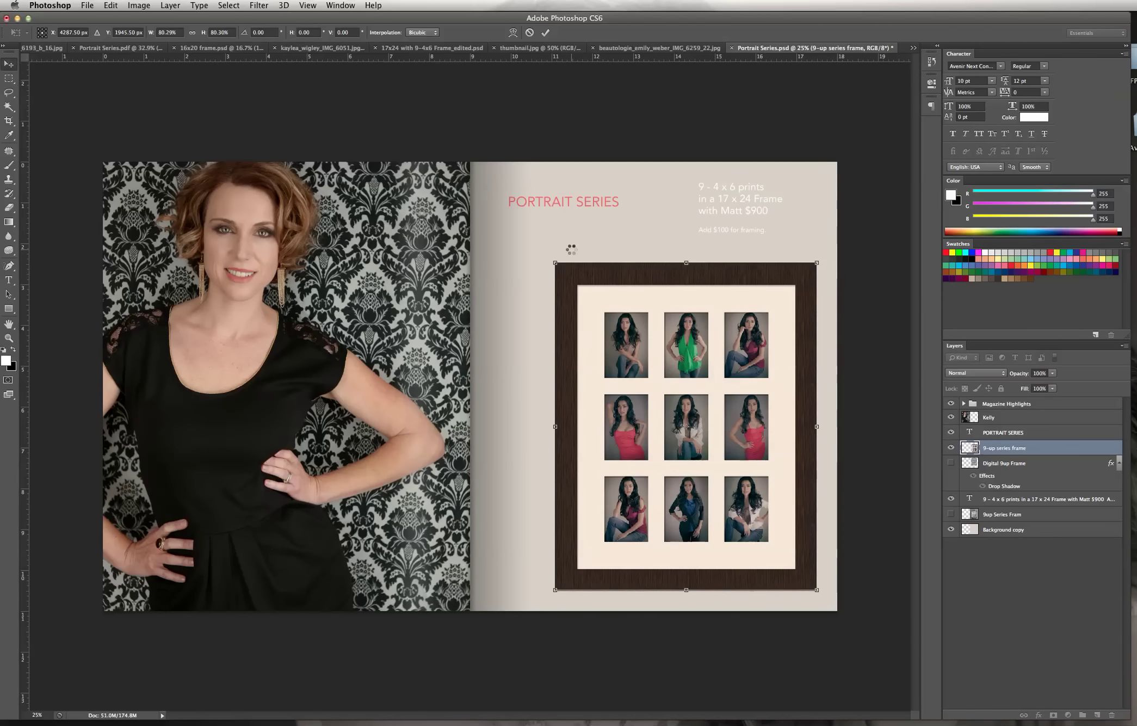
key("Return")
left_click_drag(678, 328, 653, 293)
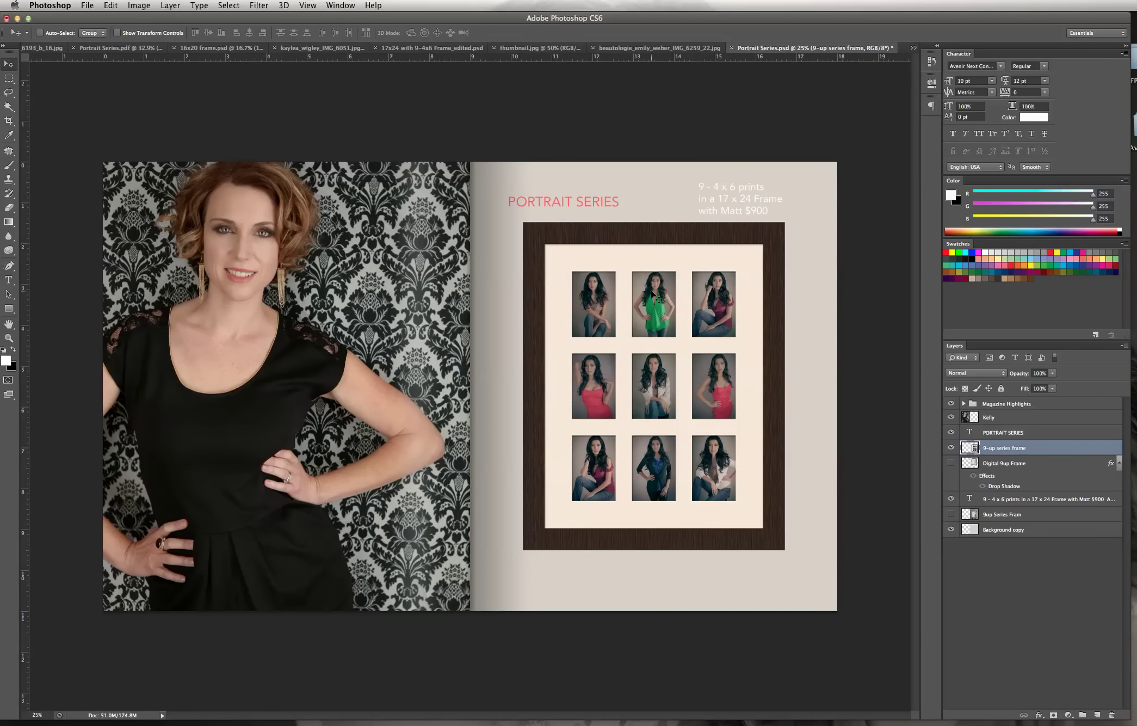
key("Right")
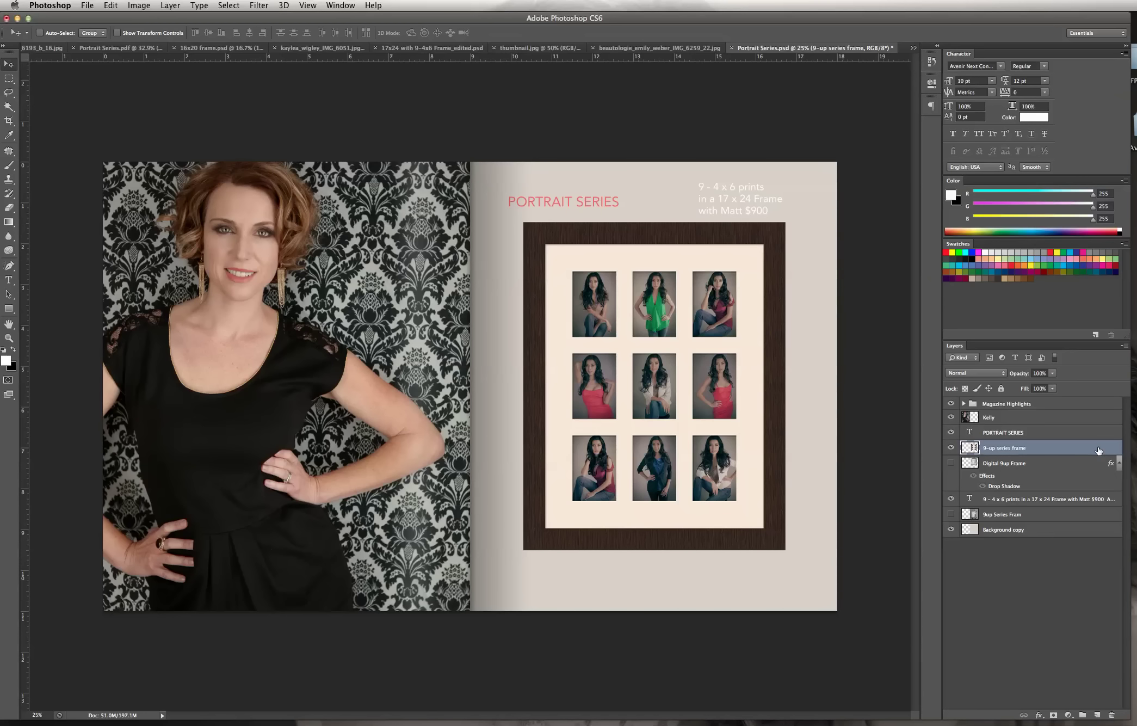
- Add a drop shadow to the "9-up series frame" layer with distance 27 px, size 57 px and a 129° angle
double_click(1047, 449)
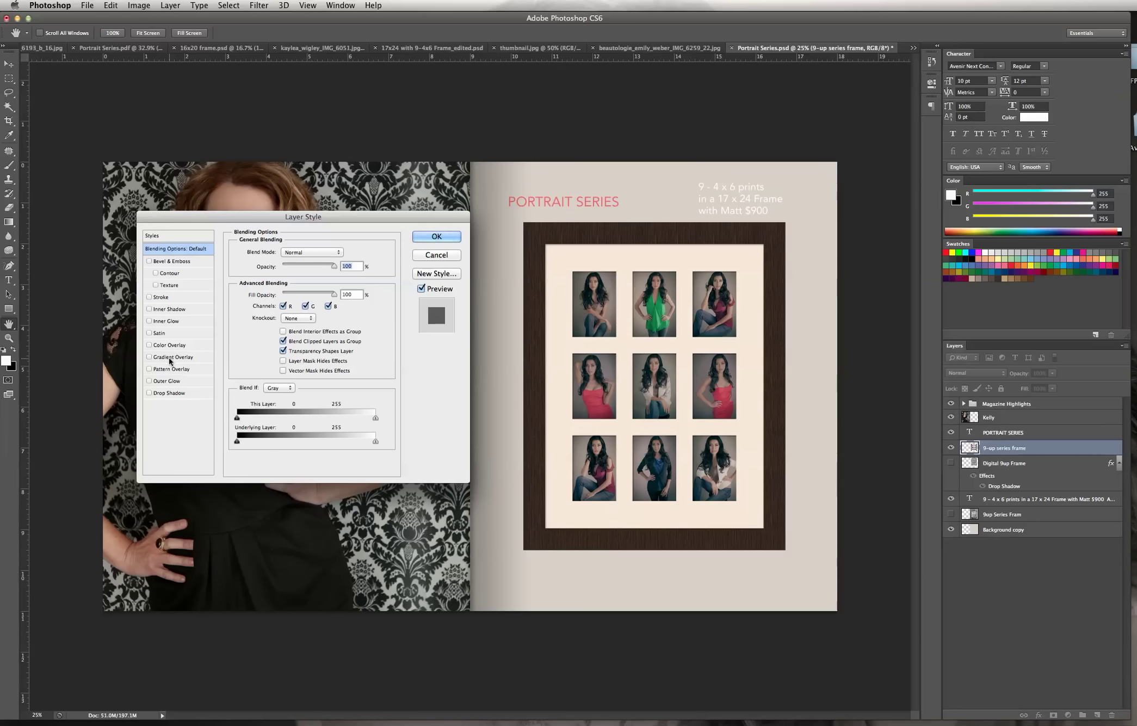
left_click(182, 392)
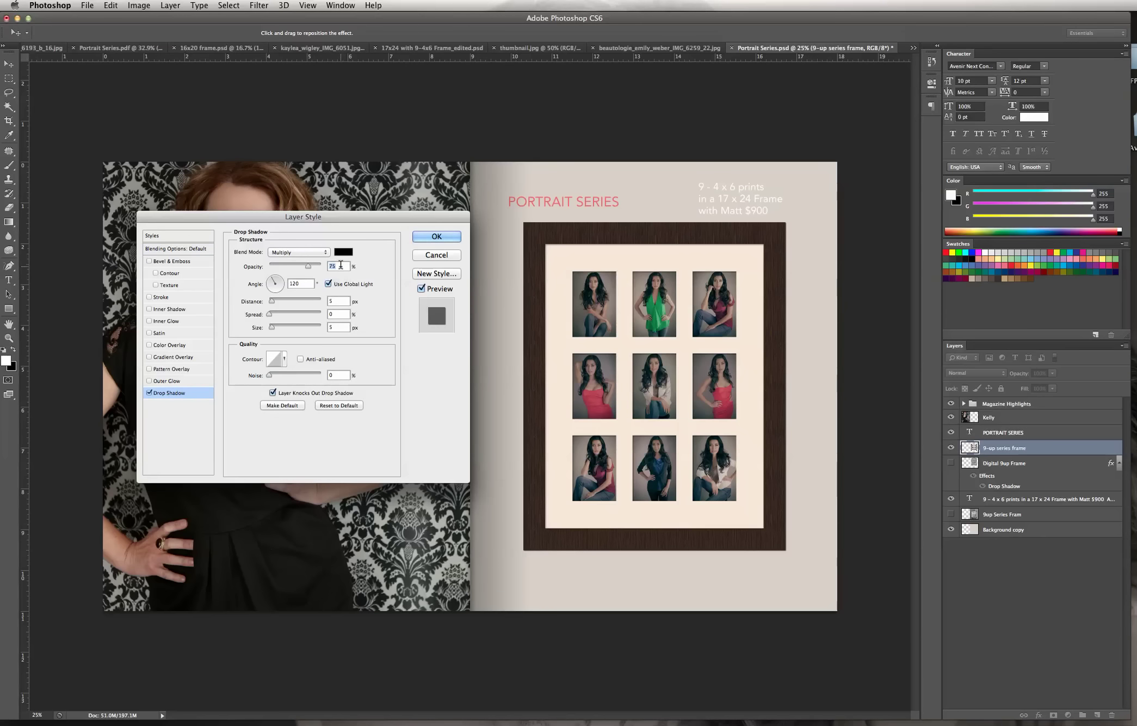
left_click_drag(272, 301, 283, 329)
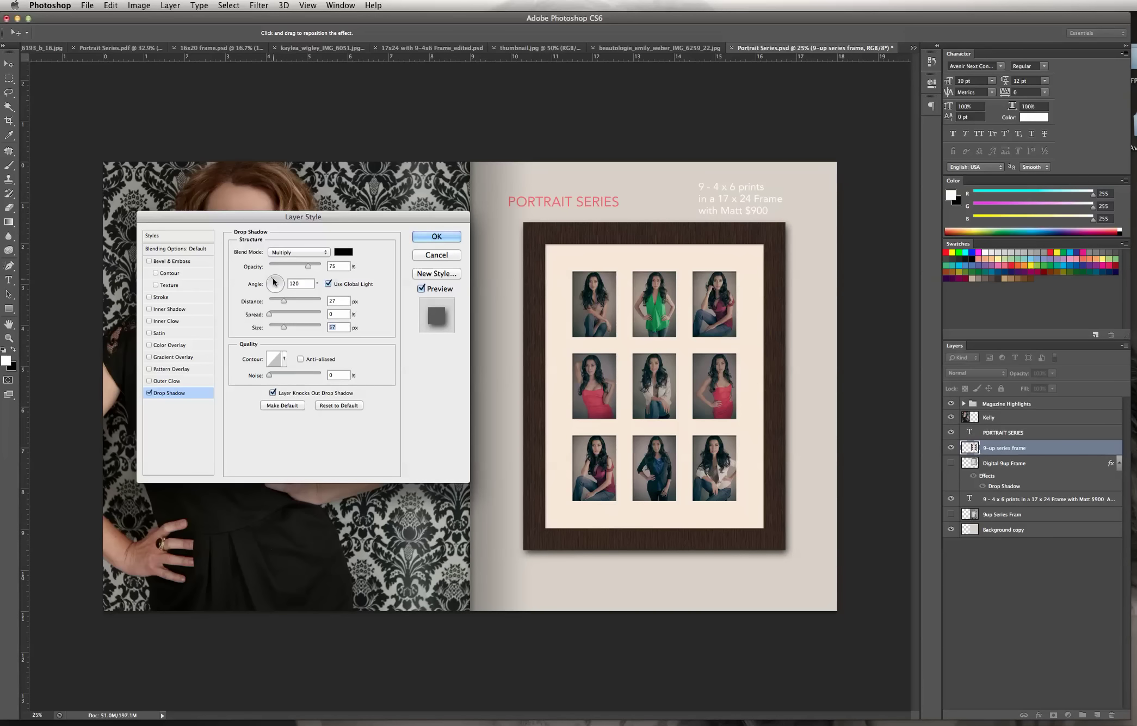
left_click_drag(273, 281, 278, 282)
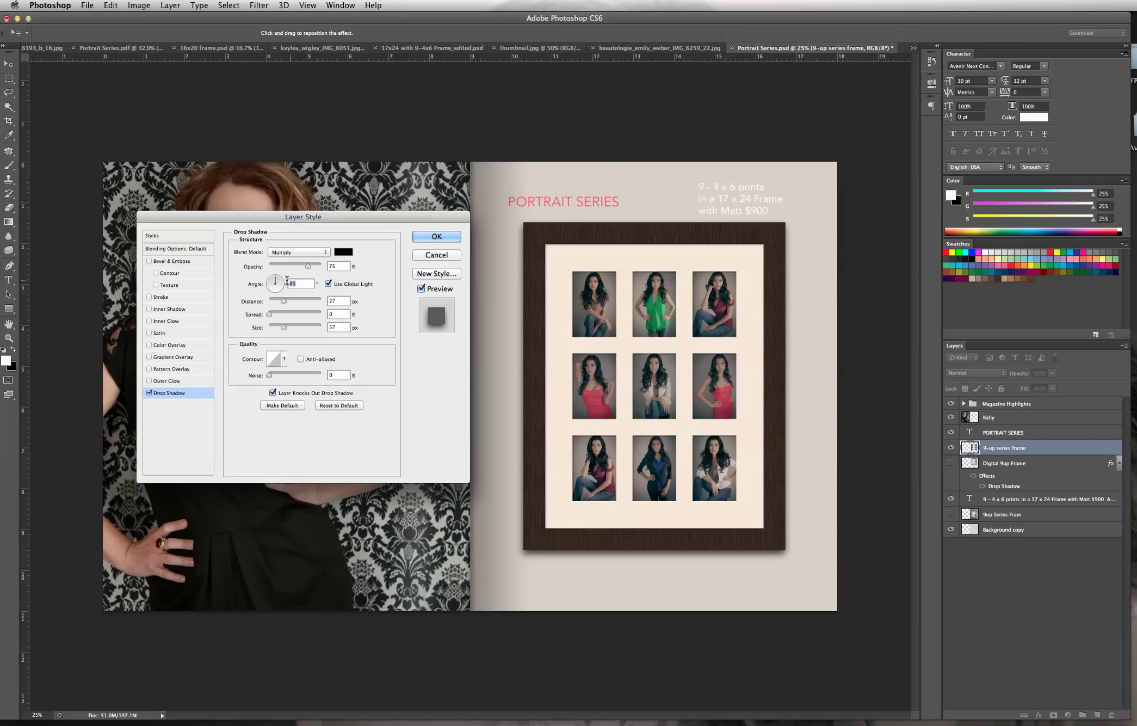
left_click_drag(277, 282, 273, 282)
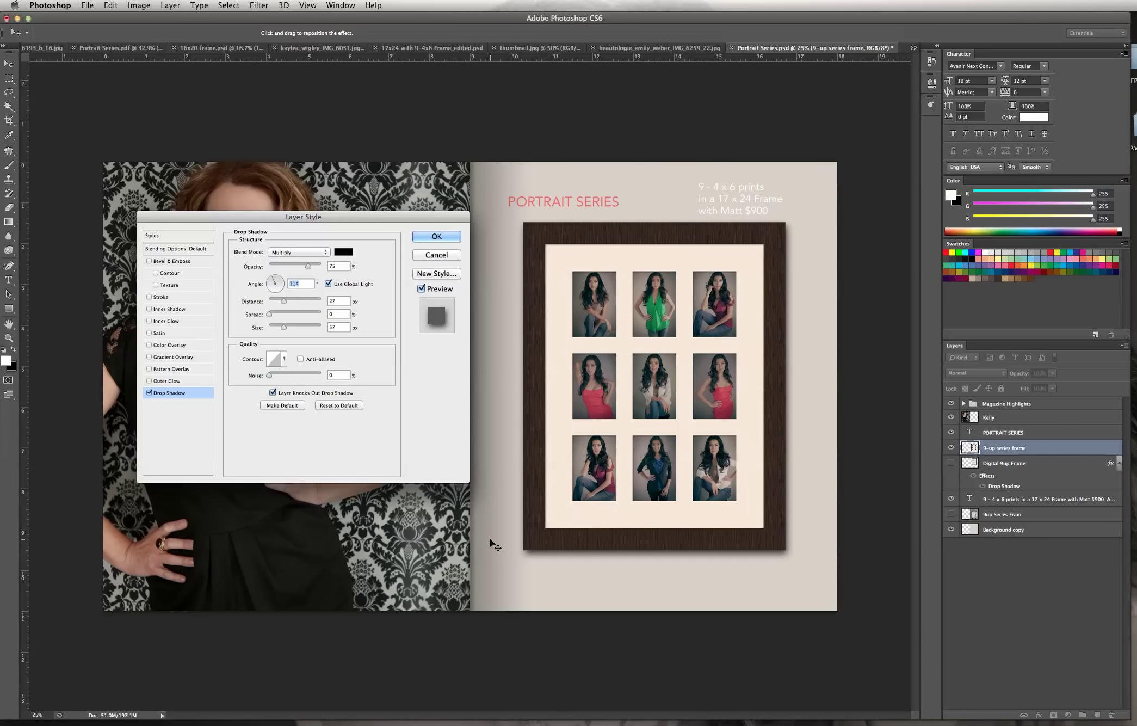
left_click(280, 280)
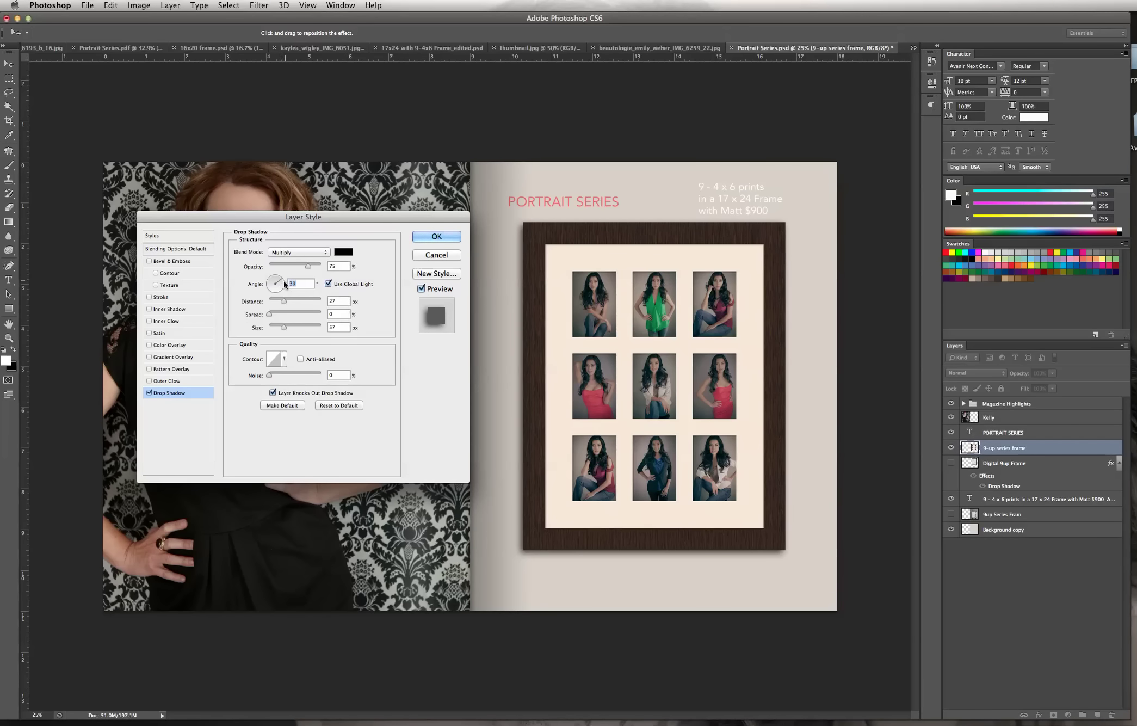
left_click(271, 280)
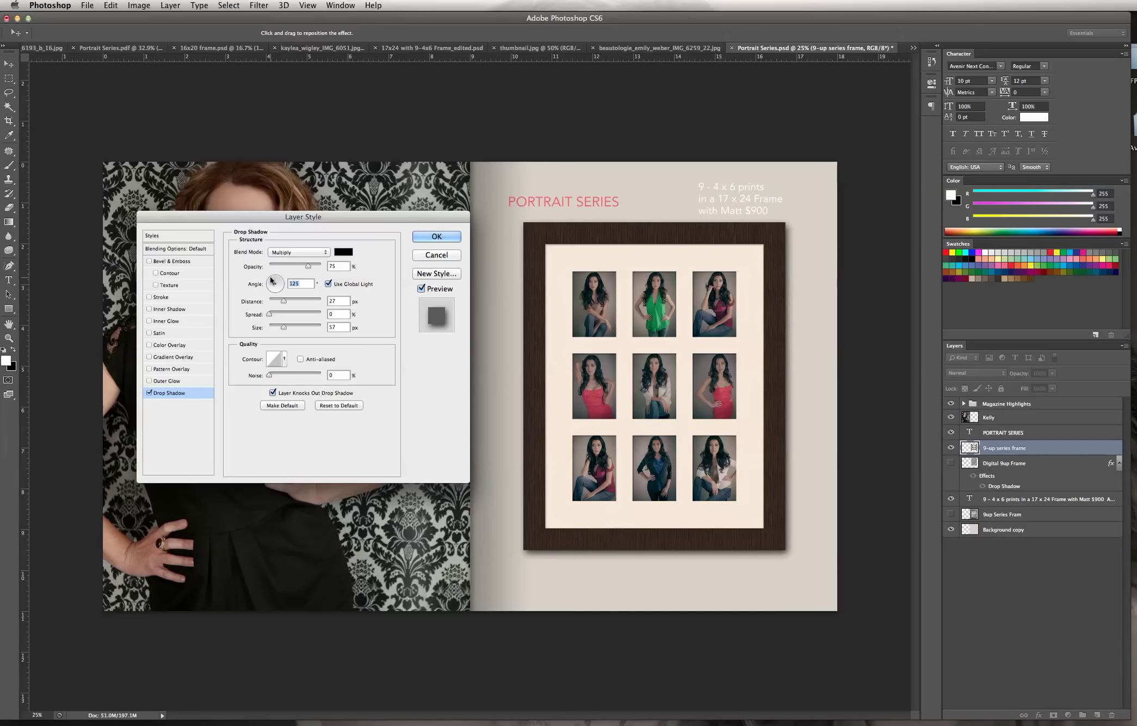
left_click(272, 280)
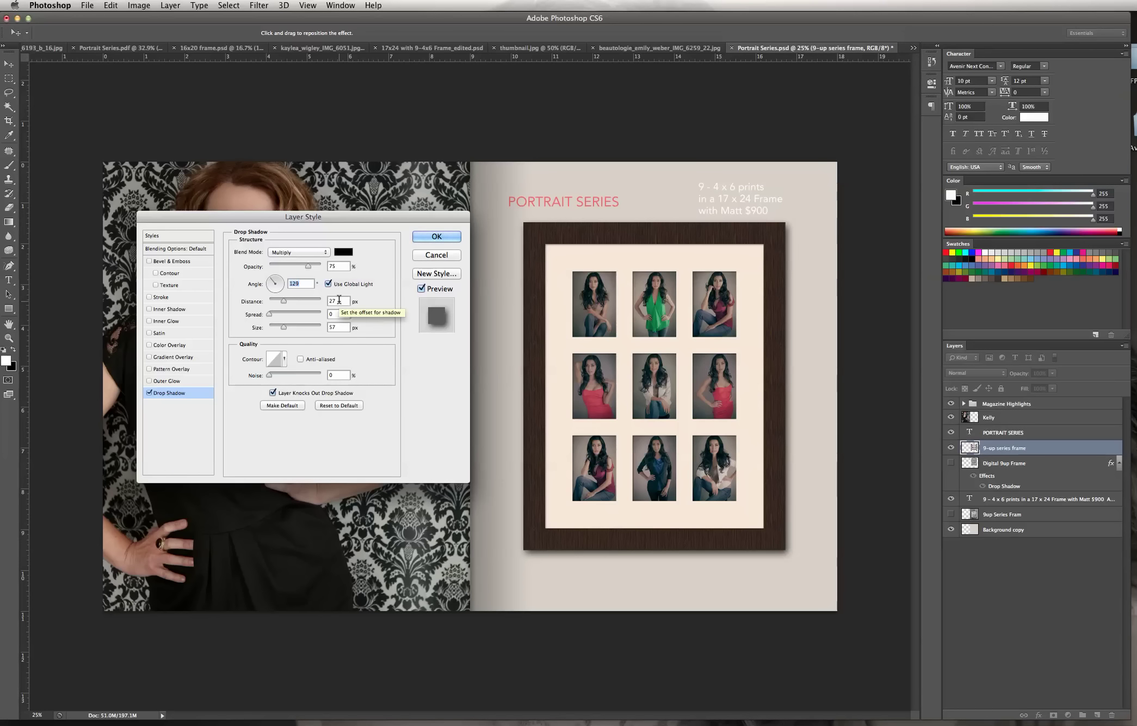
- Soften the frame's drop shadow to 40% opacity, 20 px distance and 25 px size, and apply it
left_click(330, 268)
type("35")
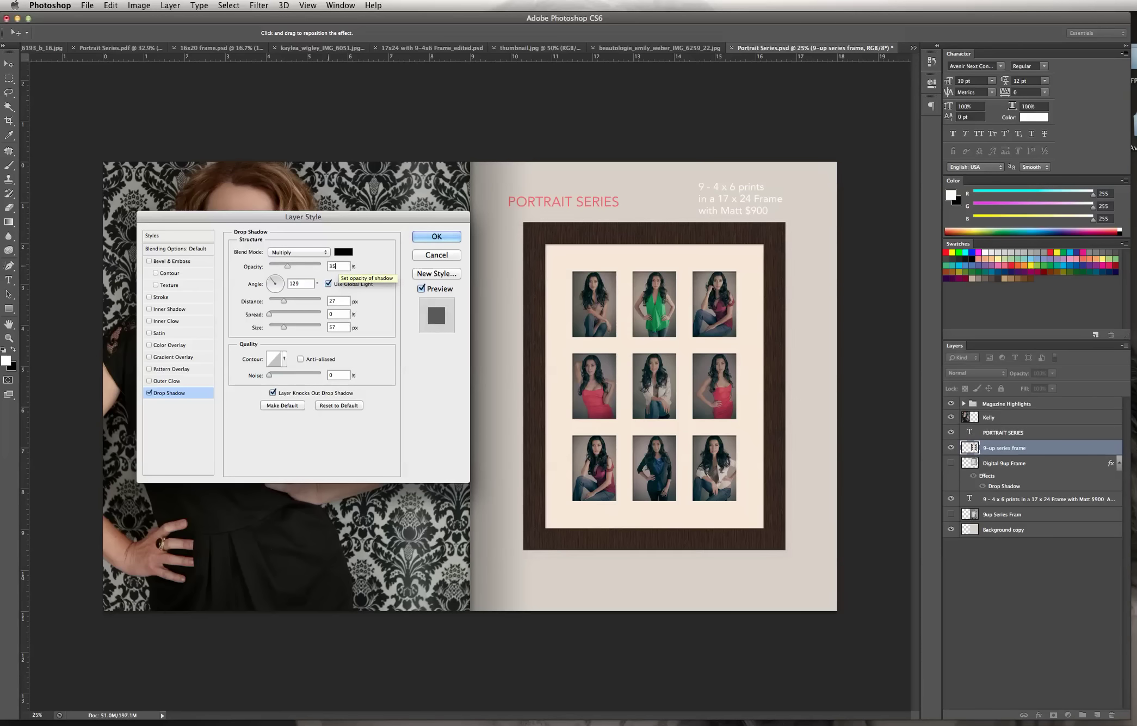
left_click_drag(341, 265, 326, 265)
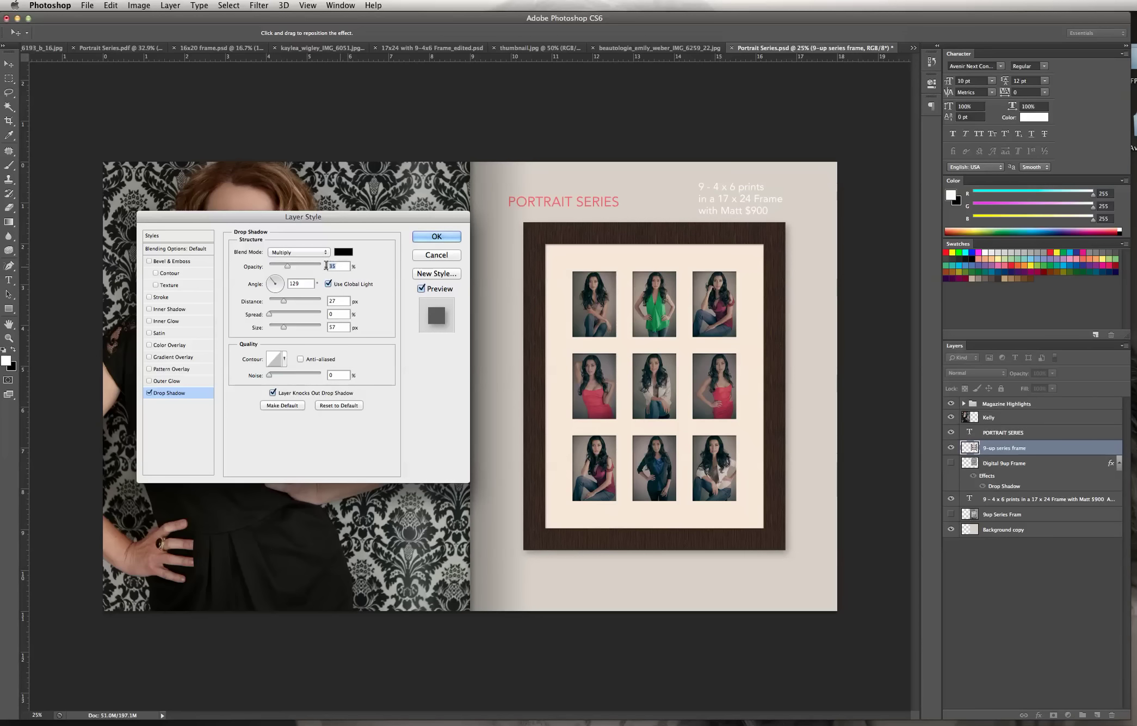
type("40")
left_click_drag(339, 299, 323, 299)
type("20")
left_click_drag(338, 328, 320, 328)
type("25")
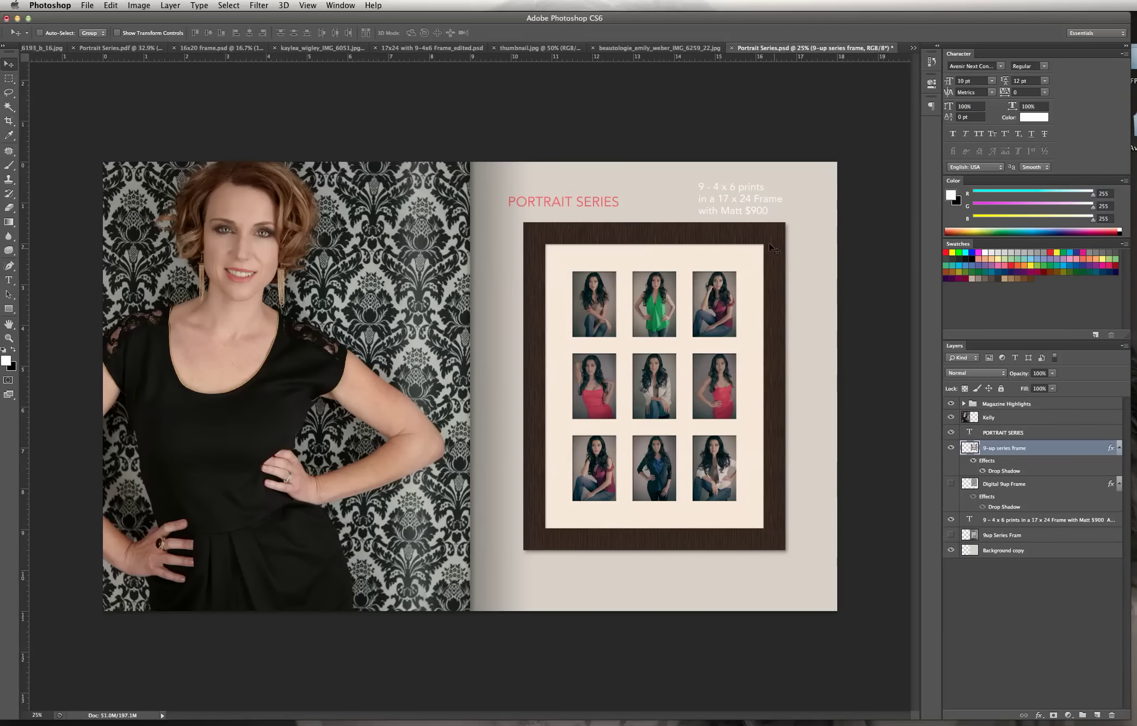
- Reflow the "9 - 4 x 6 prints in a 17 x 24 Frame with Matt $900" caption onto one centered line and move it below the frame
key("t")
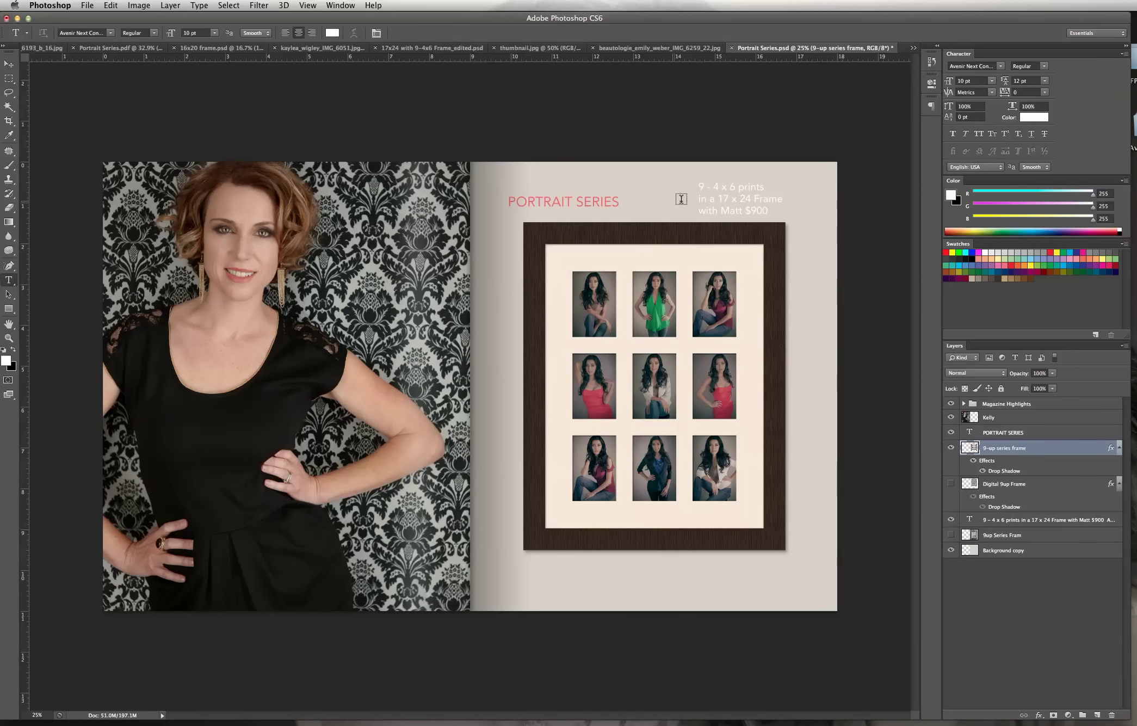
left_click(707, 199)
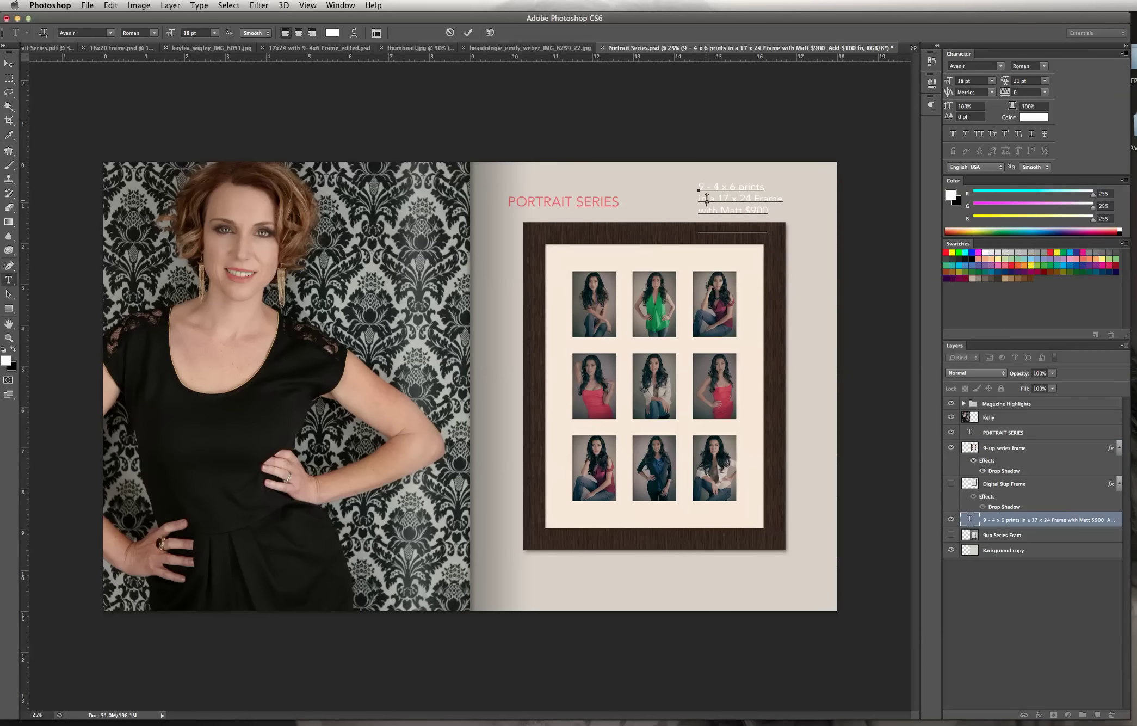
key("BackSpace")
key("BackSpace")
key("super+a")
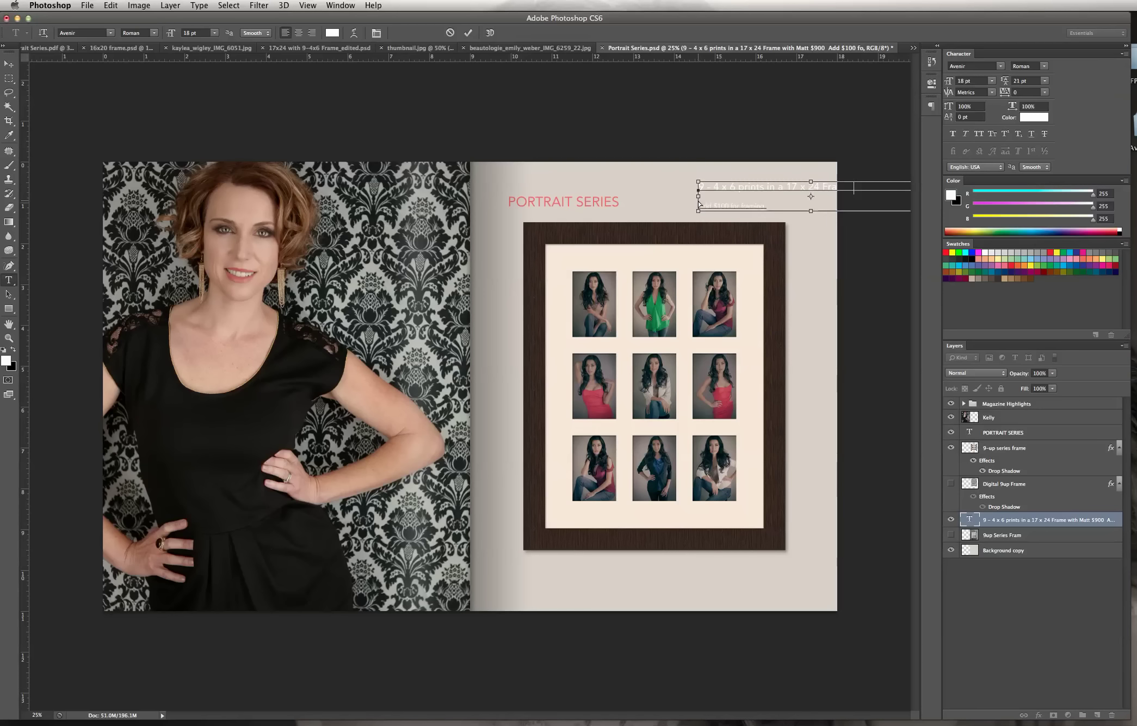
left_click(299, 32)
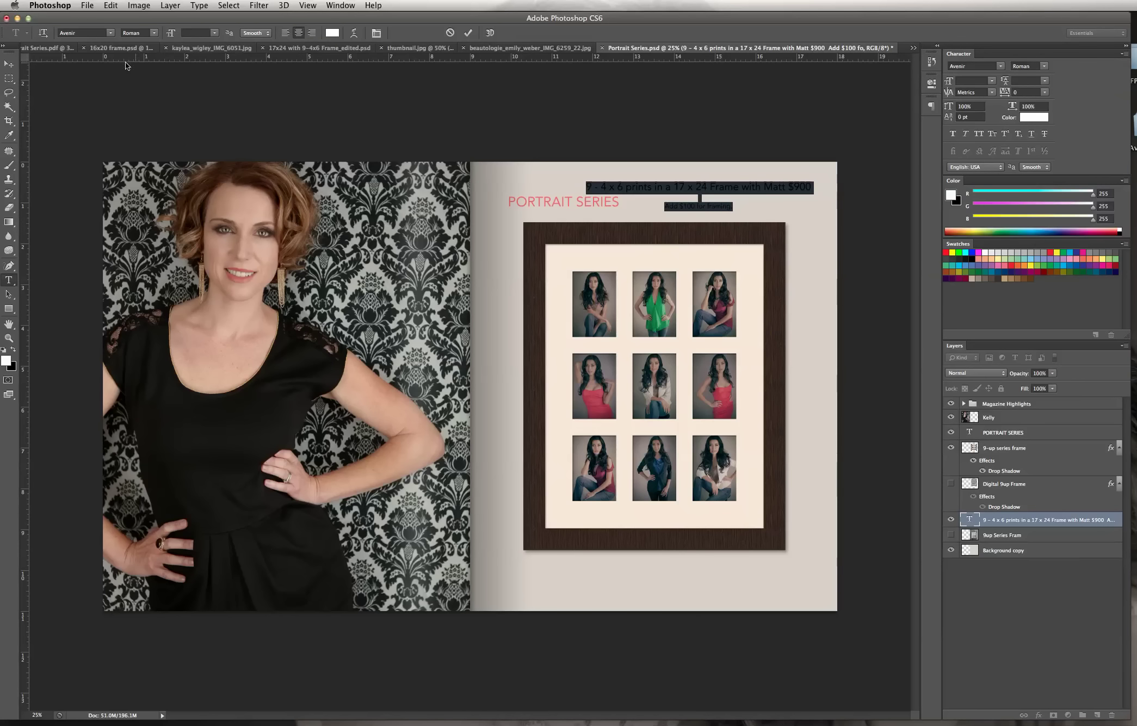
left_click(10, 65)
left_click_drag(693, 187, 651, 572)
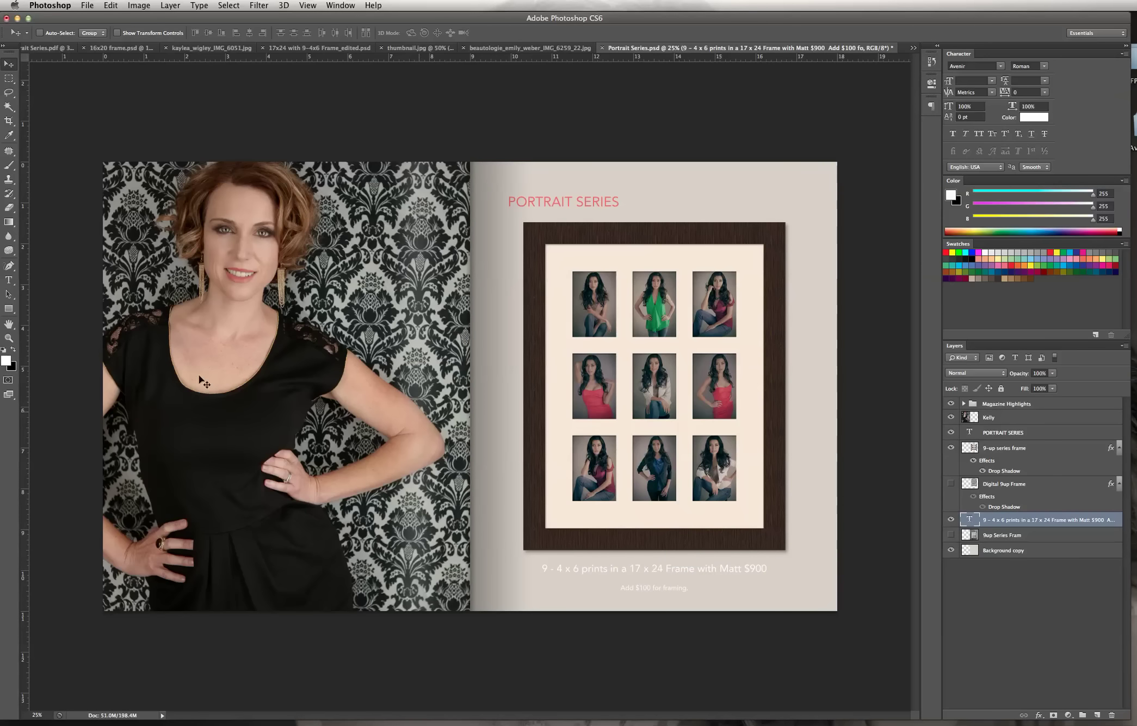
- Recolor both lines of the caption below the frame to gray #6d6c6c and nudge the caption slightly upward
left_click(9, 280)
left_click(695, 569)
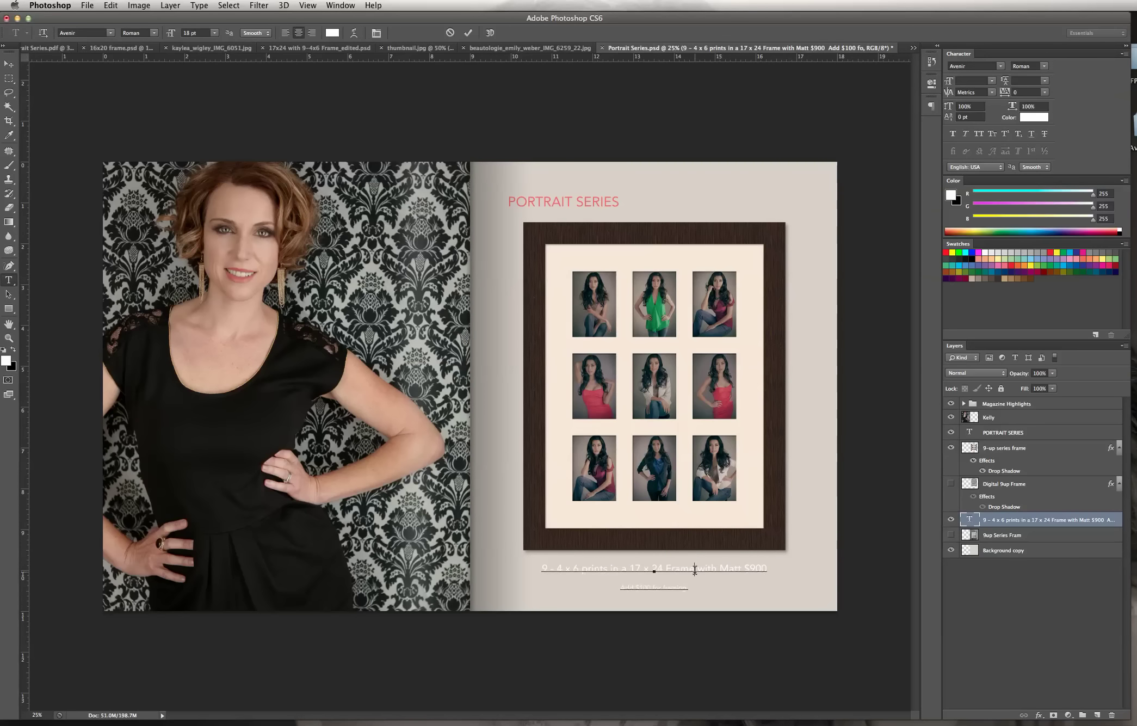
key("super")
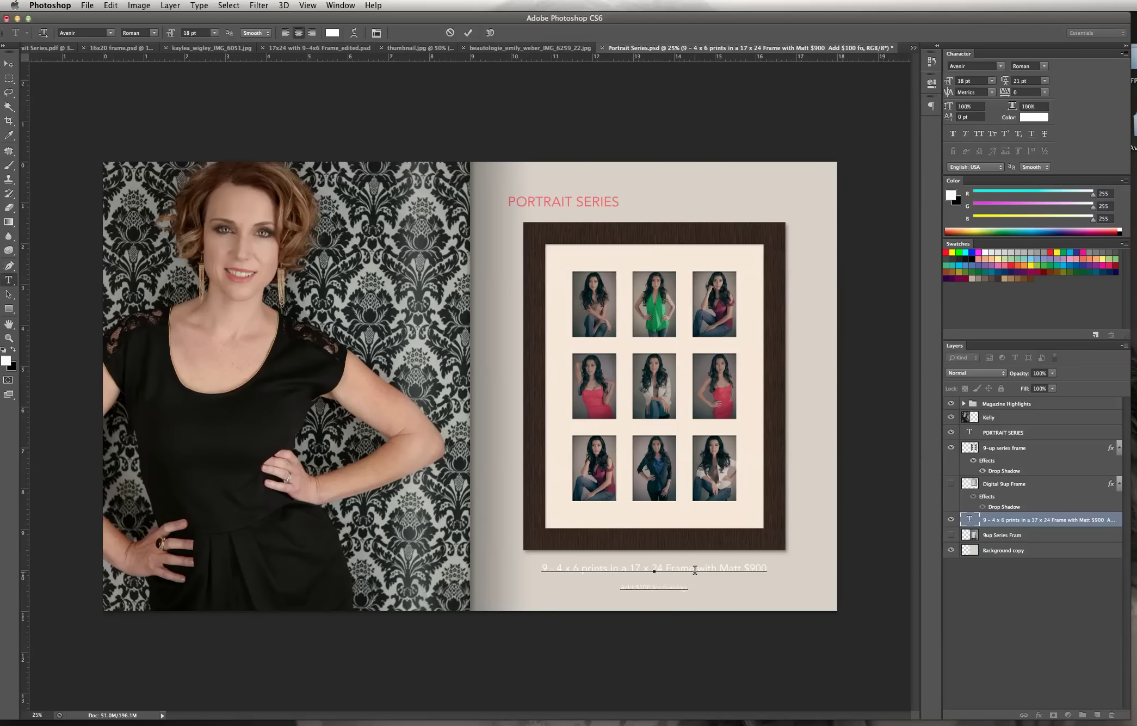
key("super+a")
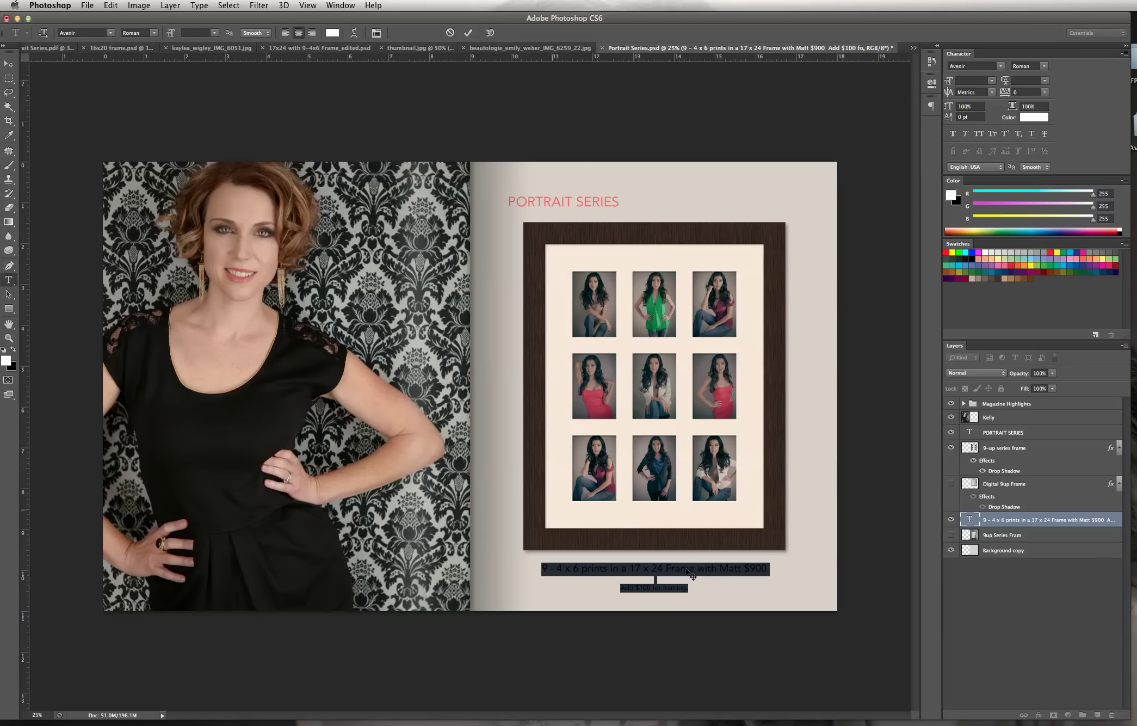
left_click(715, 578)
left_click_drag(694, 586, 545, 566)
left_click(12, 351)
left_click(7, 360)
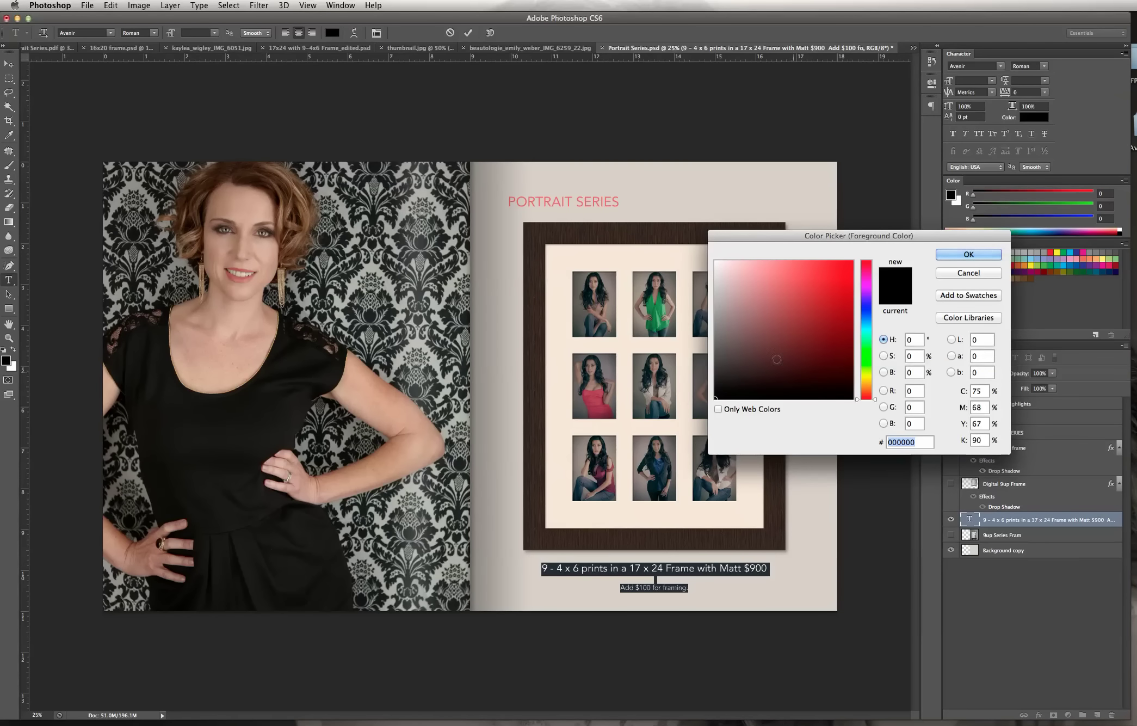
left_click(717, 336)
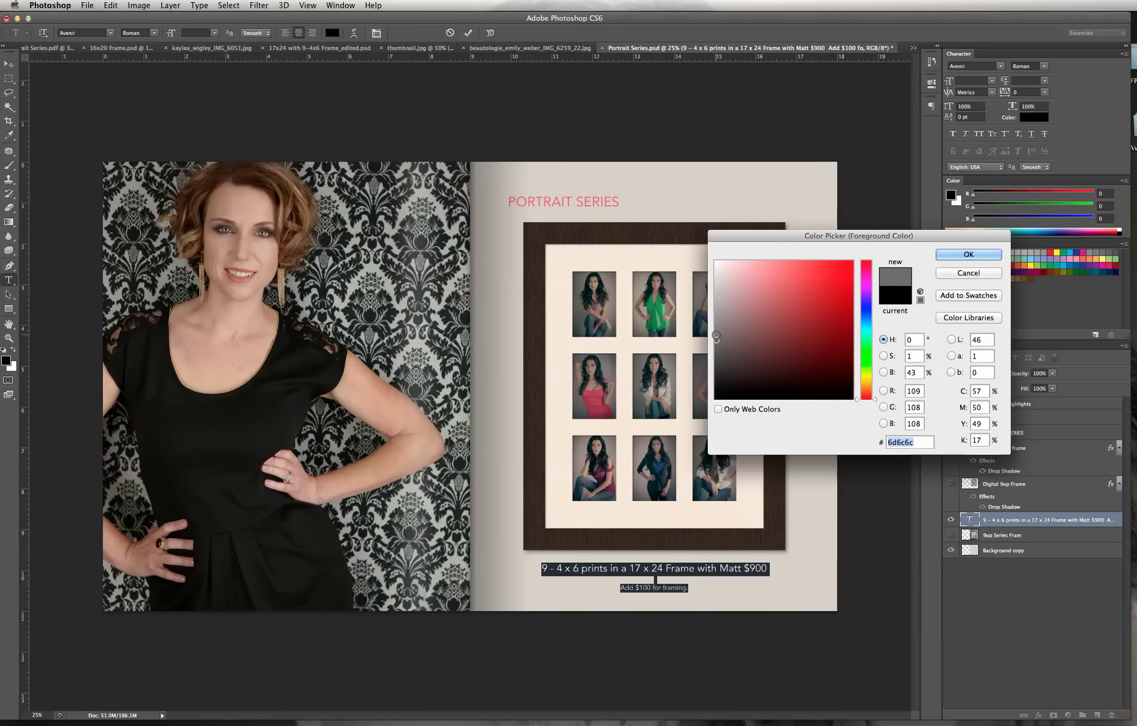
left_click(986, 257)
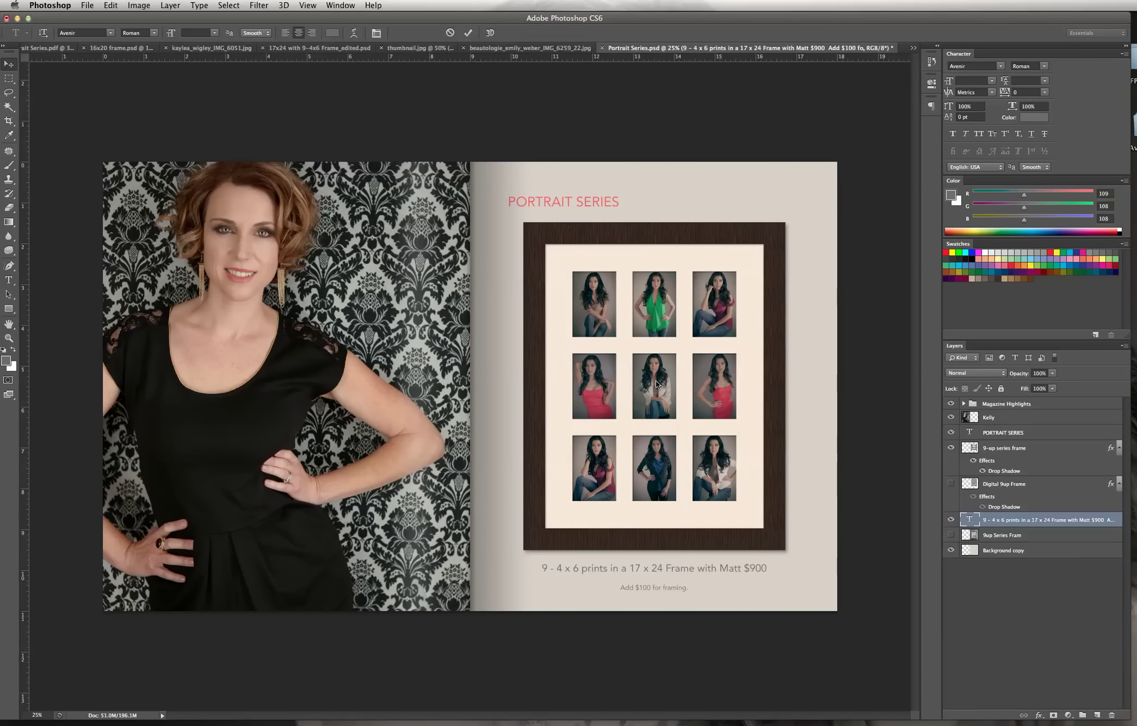
key("ctrl+Return")
key("v")
left_click_drag(748, 567, 747, 565)
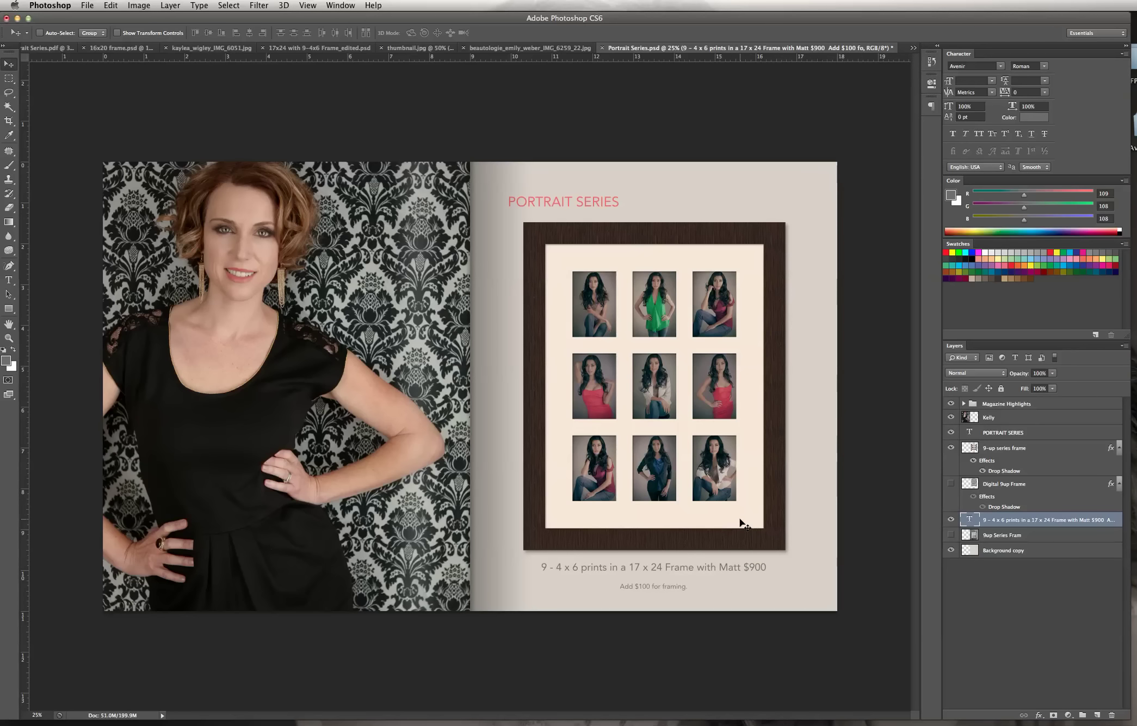
- Apply a Normal, 100% Color Overlay in light gray #d3d3d3 to the "Background copy" layer
left_click(1053, 551)
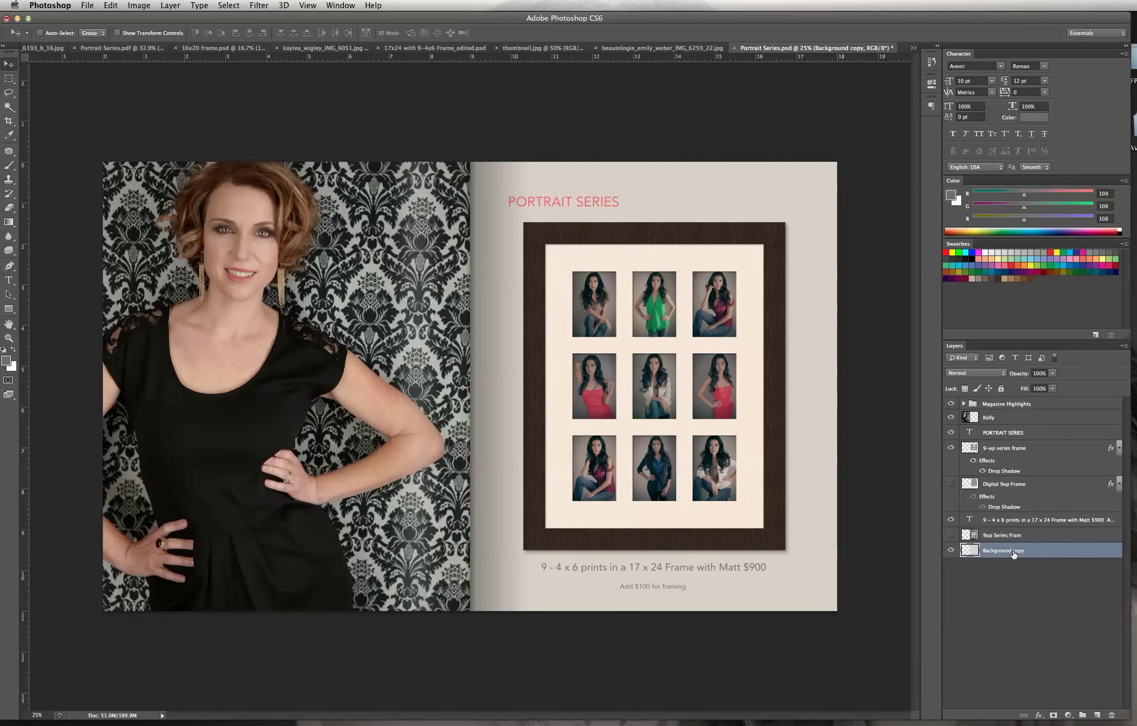
double_click(974, 550)
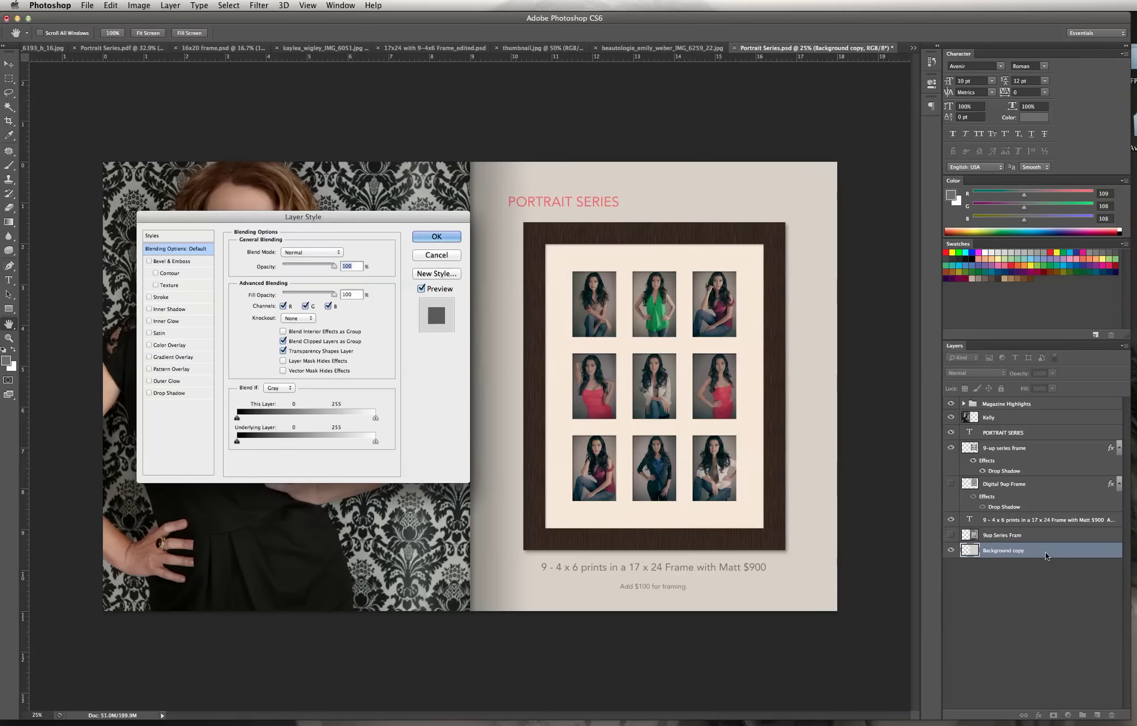
left_click(169, 345)
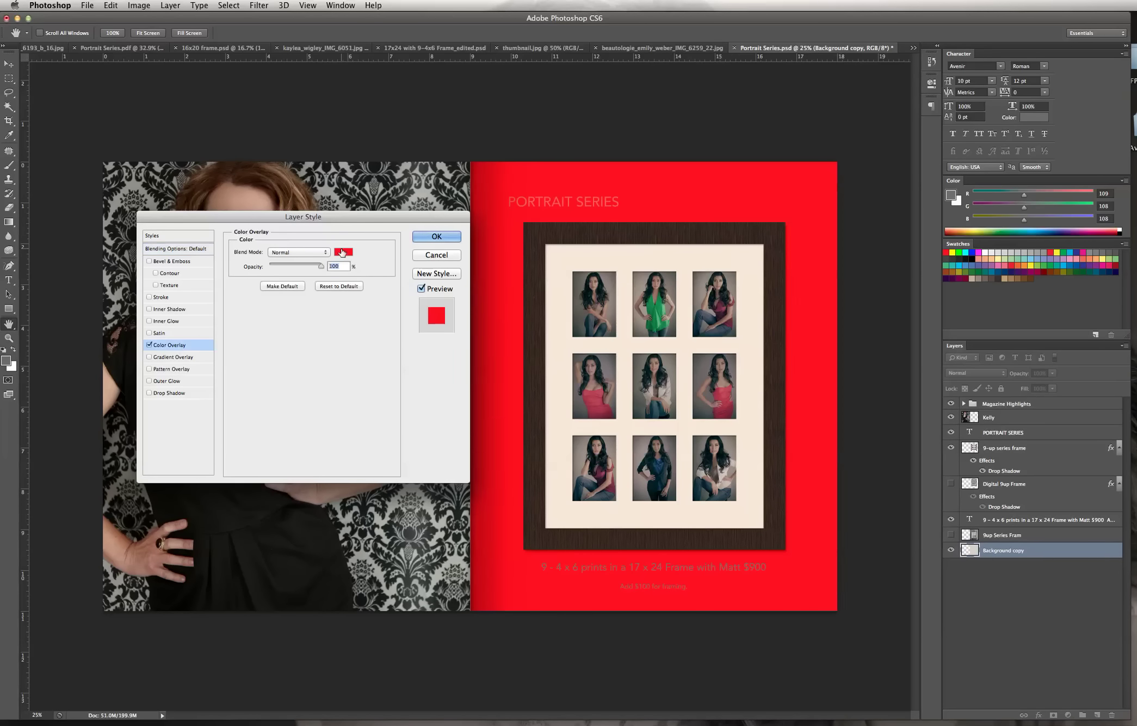
left_click(343, 252)
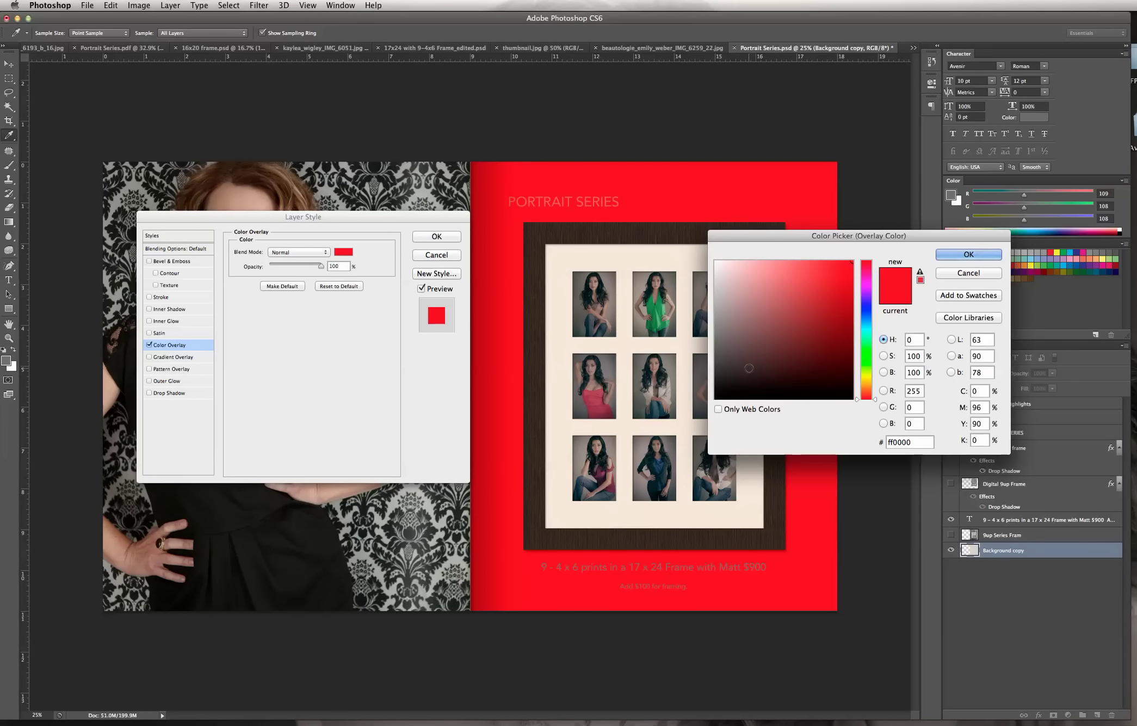
left_click(716, 328)
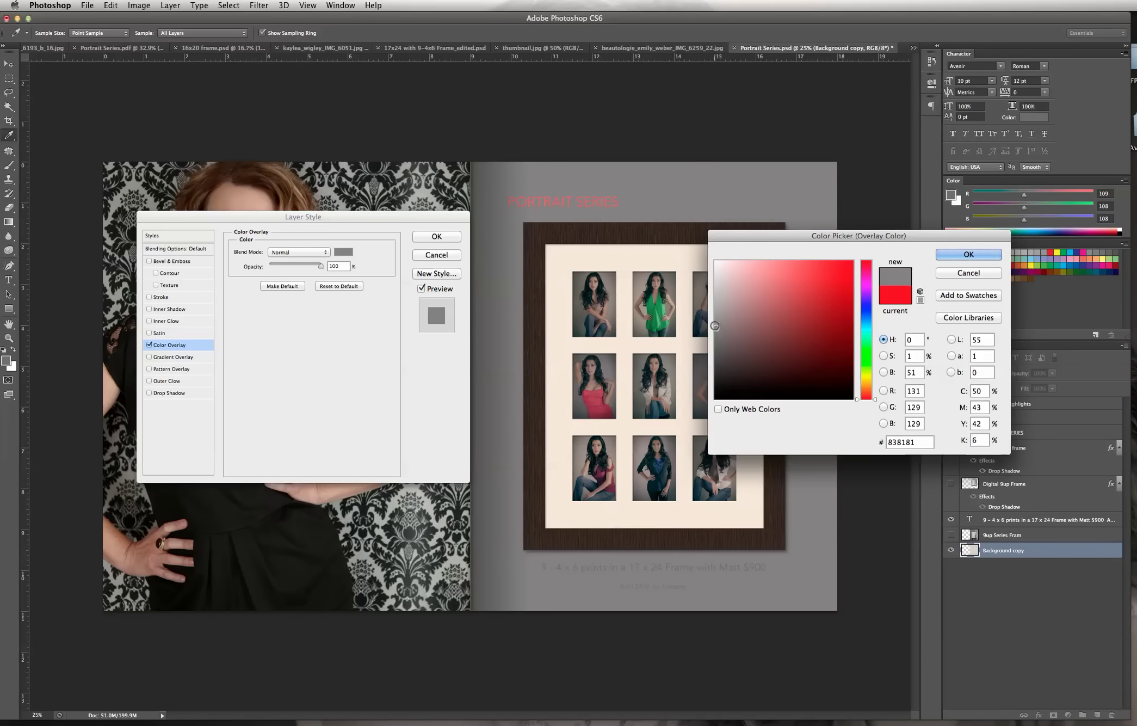
left_click(714, 297)
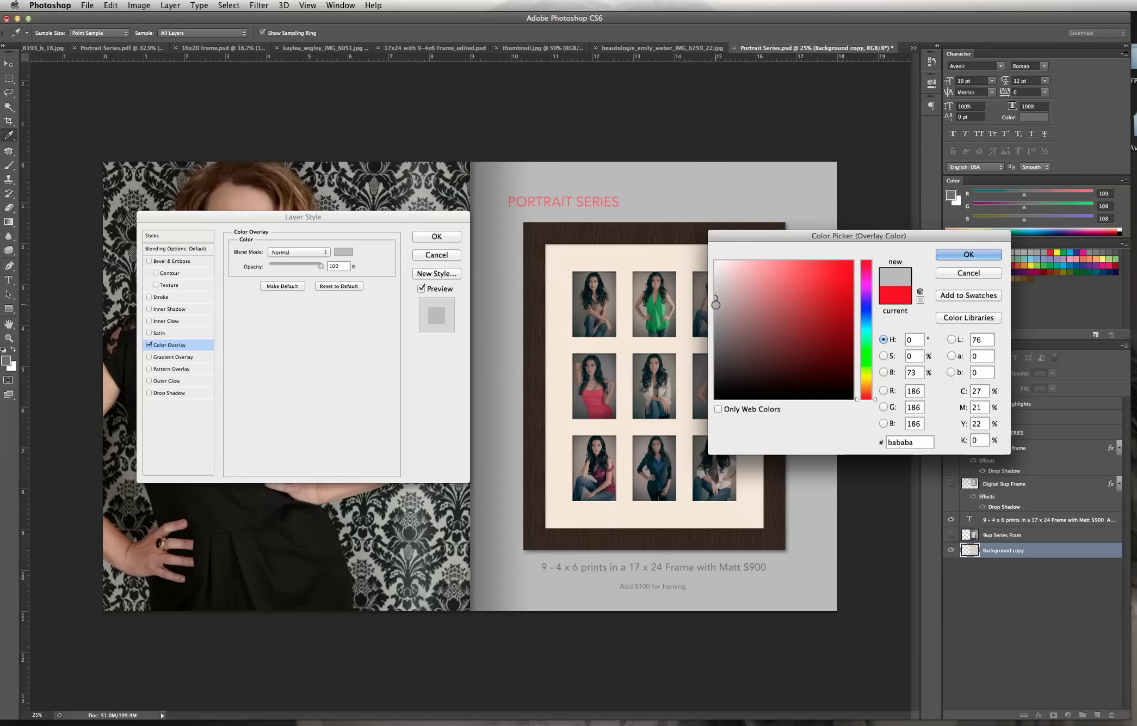
left_click(715, 291)
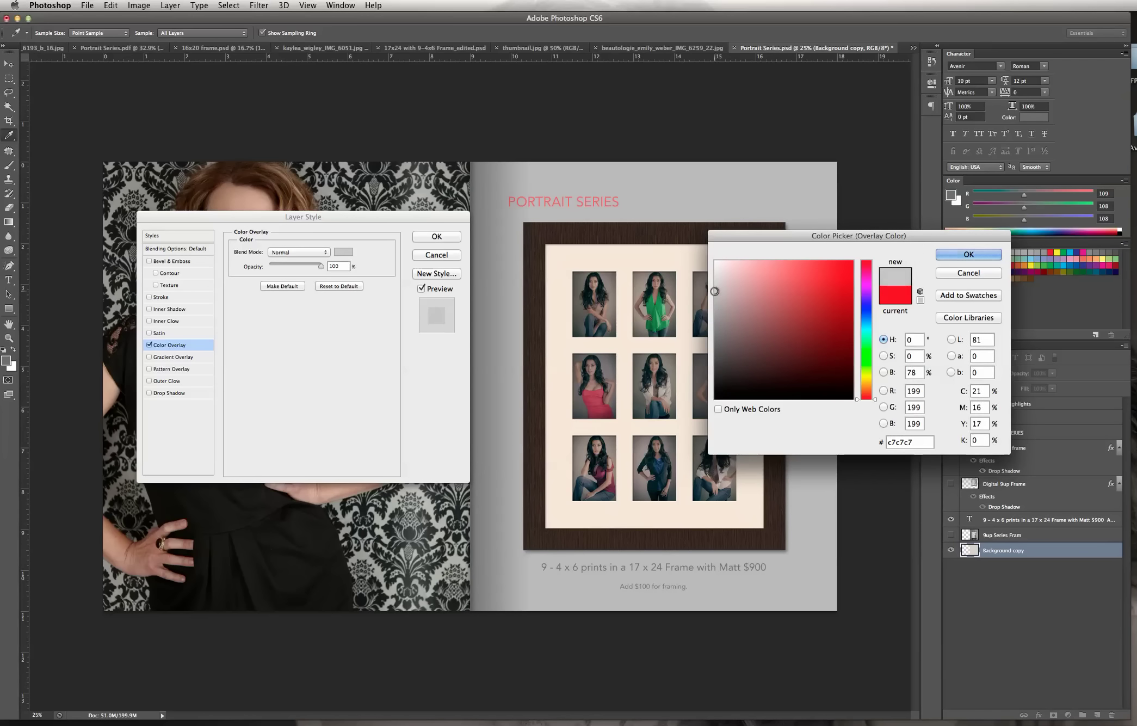
left_click(715, 285)
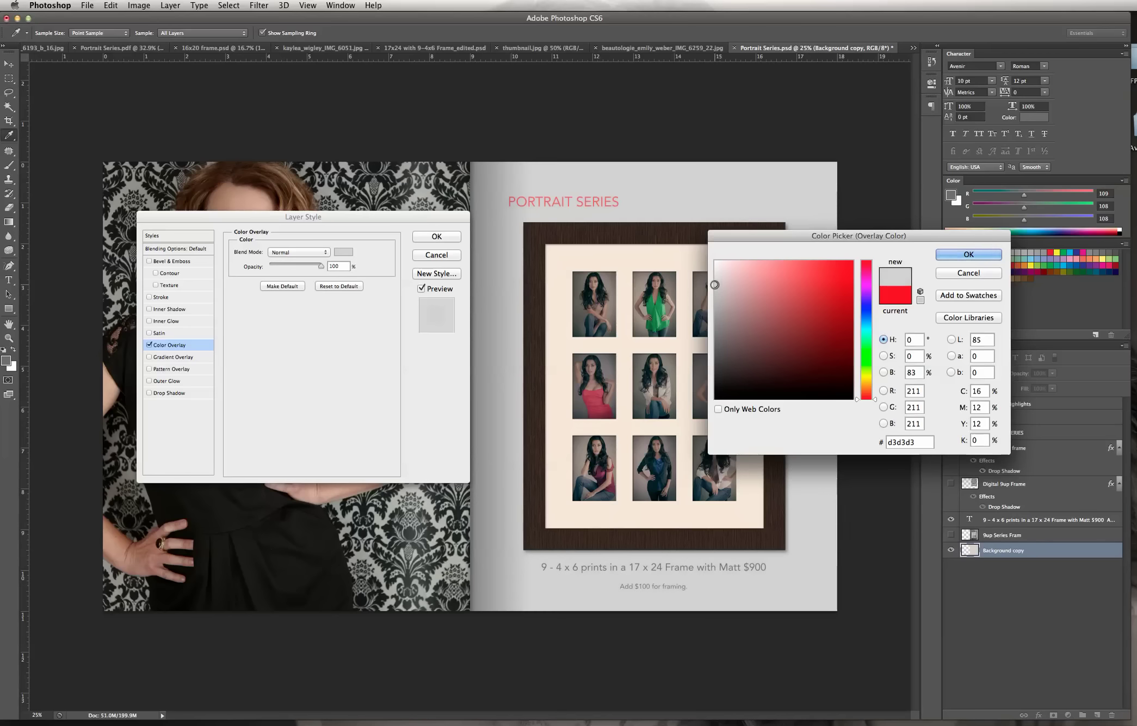
left_click(969, 254)
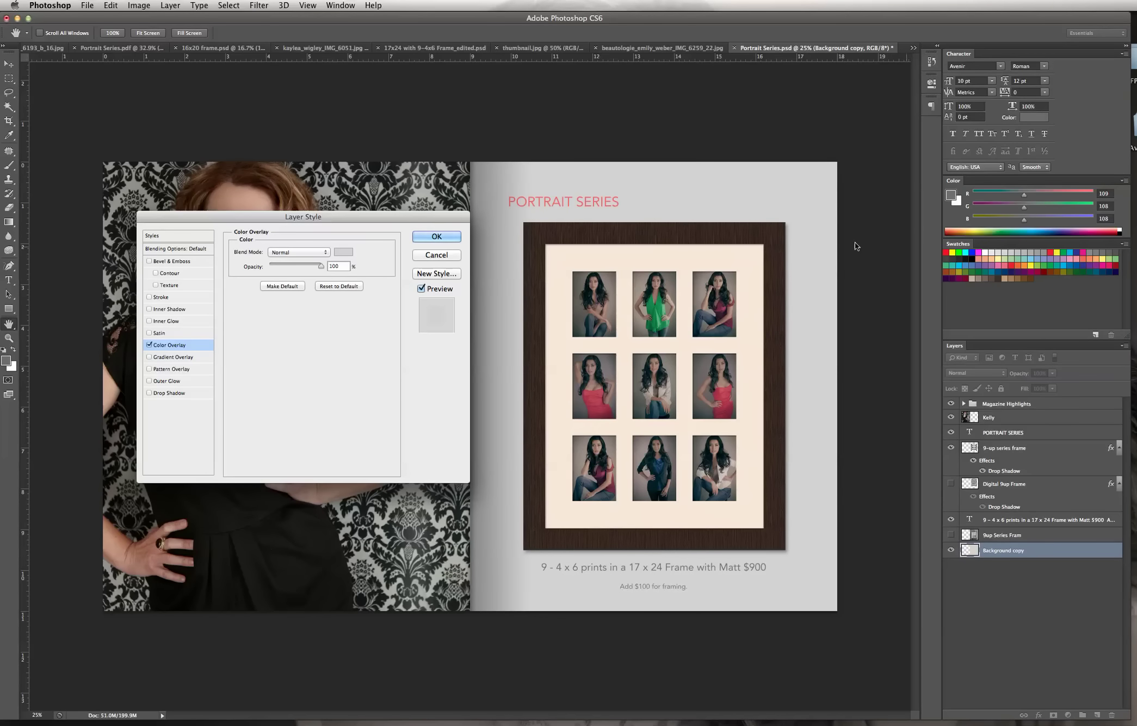
left_click(444, 235)
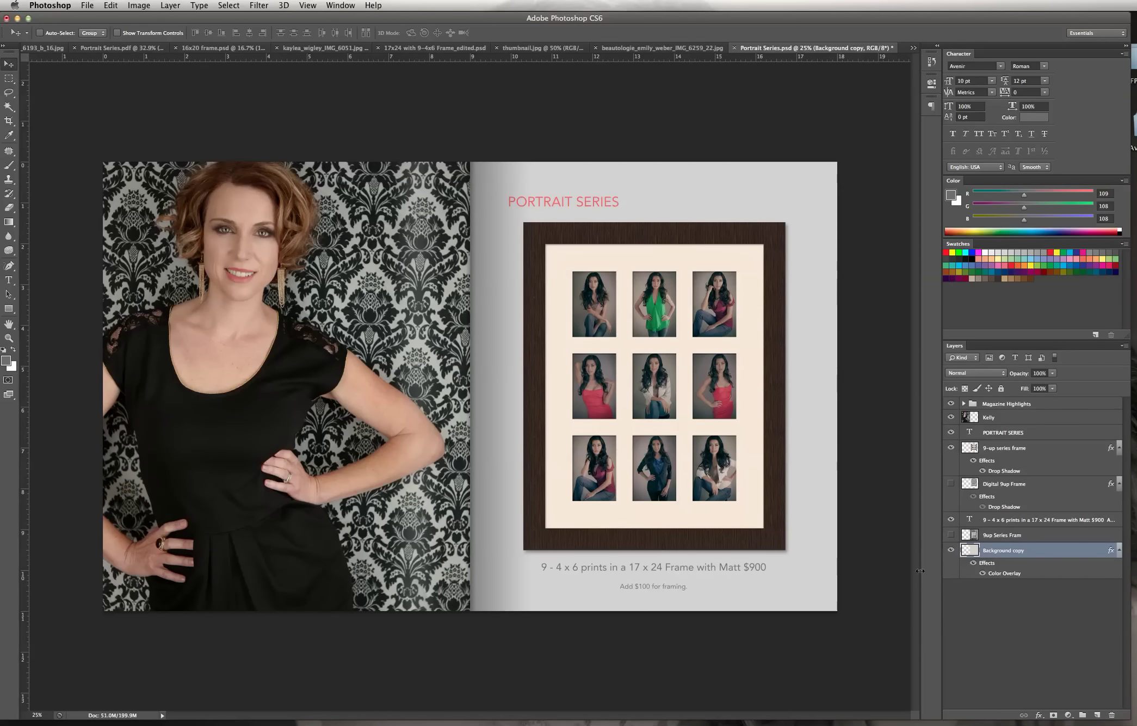